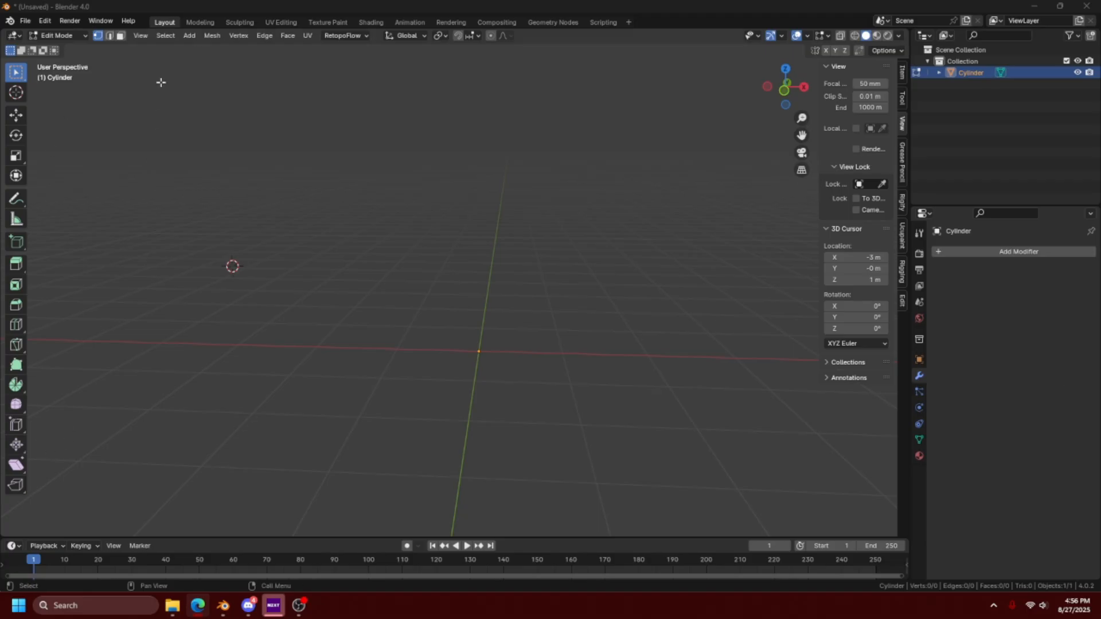
click(173, 36)
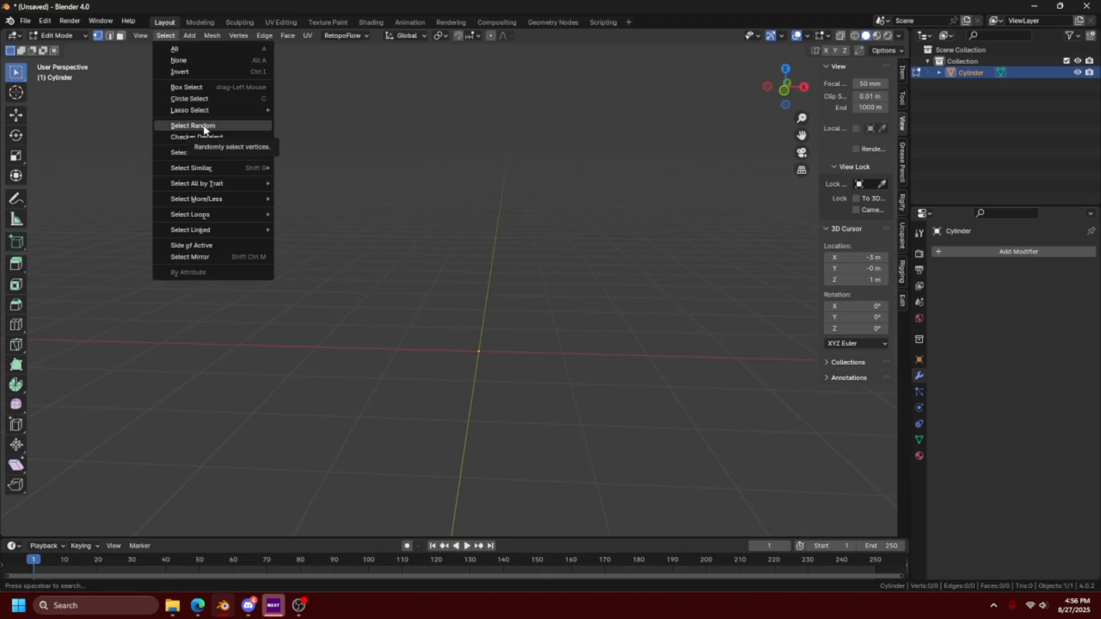
mouse_move(245, 39)
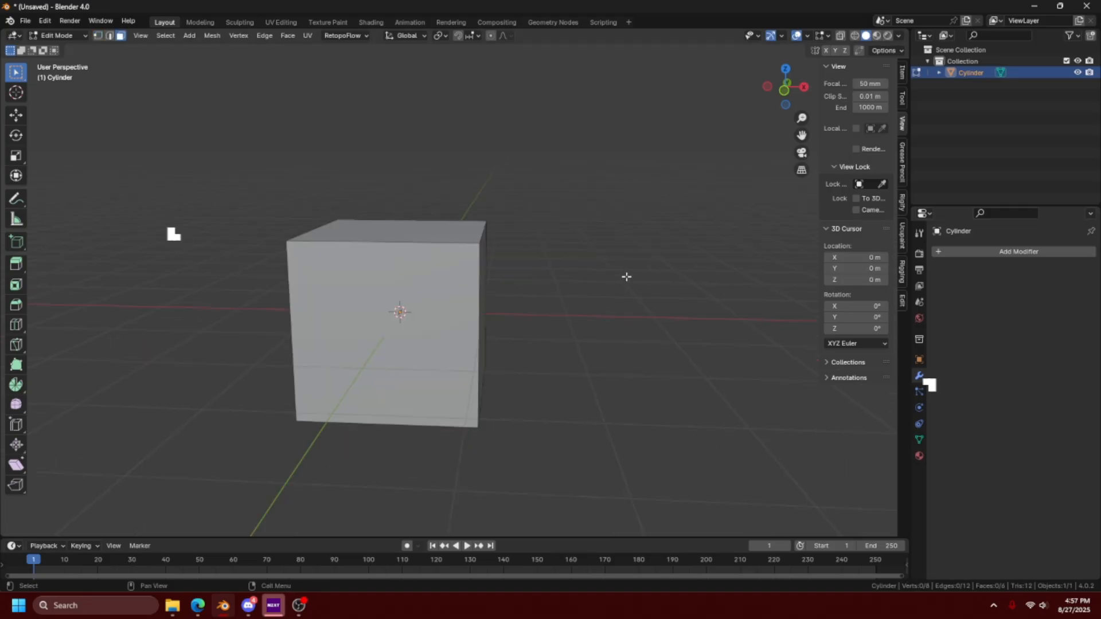
- Extrude the cube's side face in place, cancelling the move so the new face keeps a zero offset
click(516, 283)
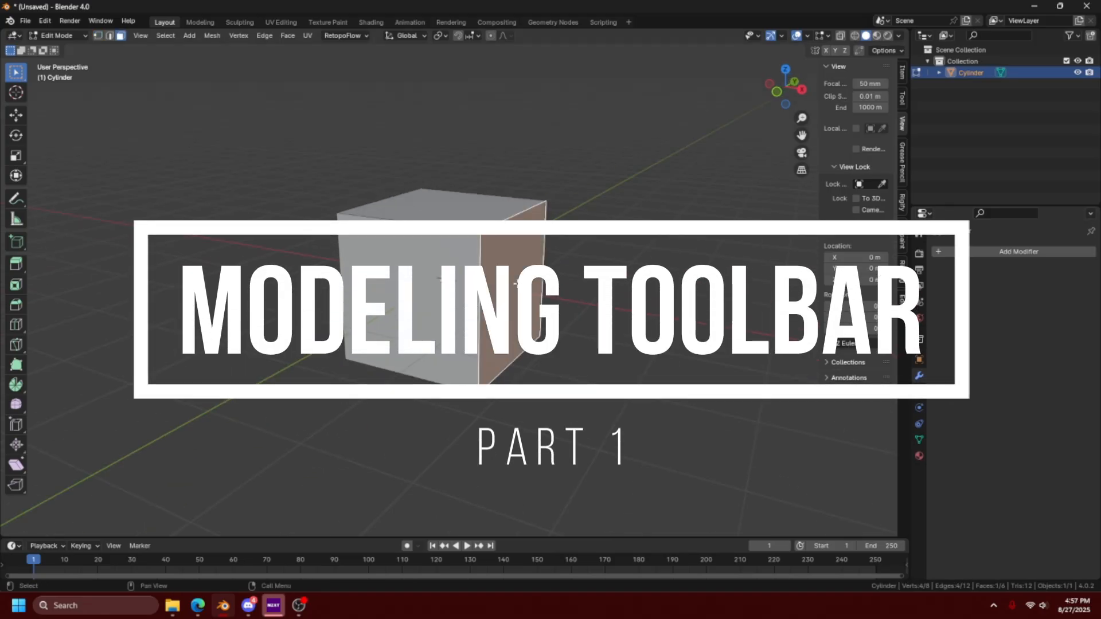
key(e)
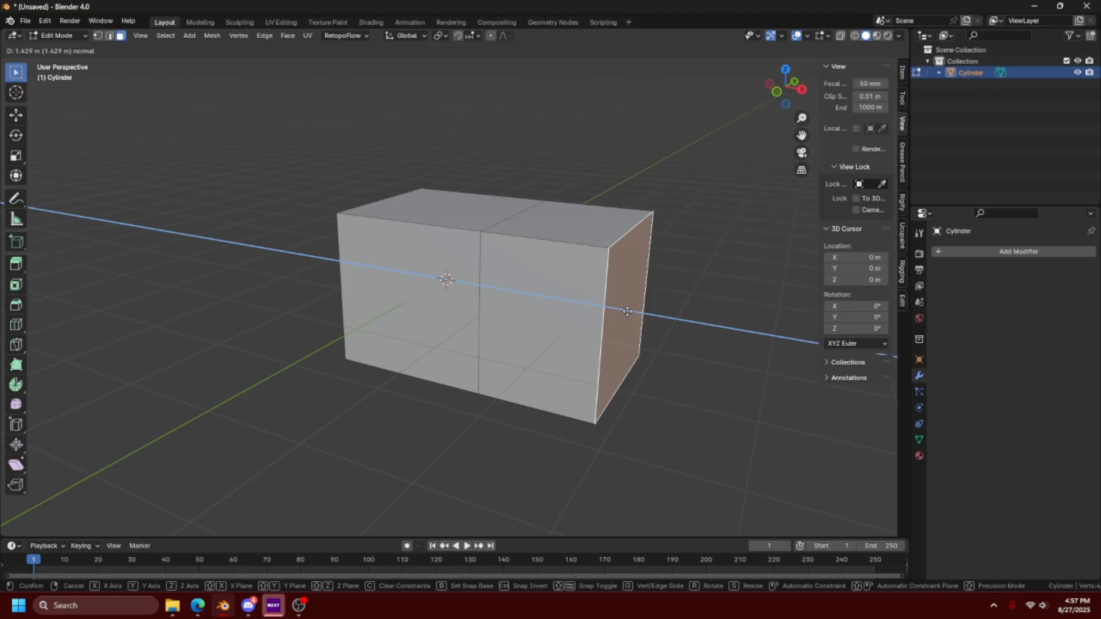
right_click(627, 312)
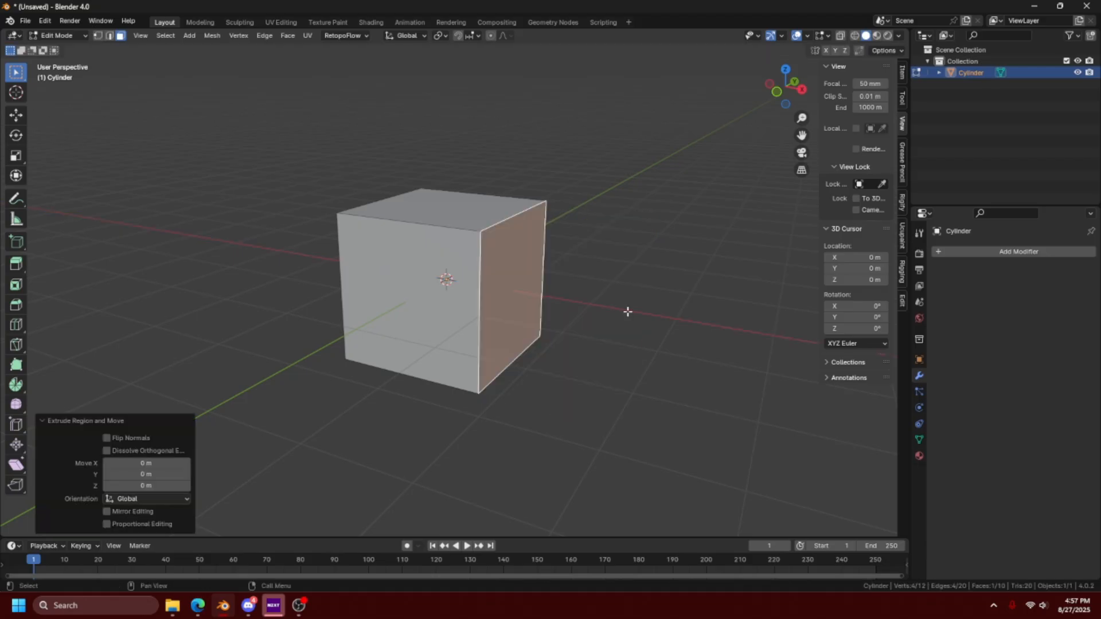
- In vertex selection, move the extruded face's upper near corner about 0.70 m in X, 0.19 m in Y and -0.51 m in Z
key(1)
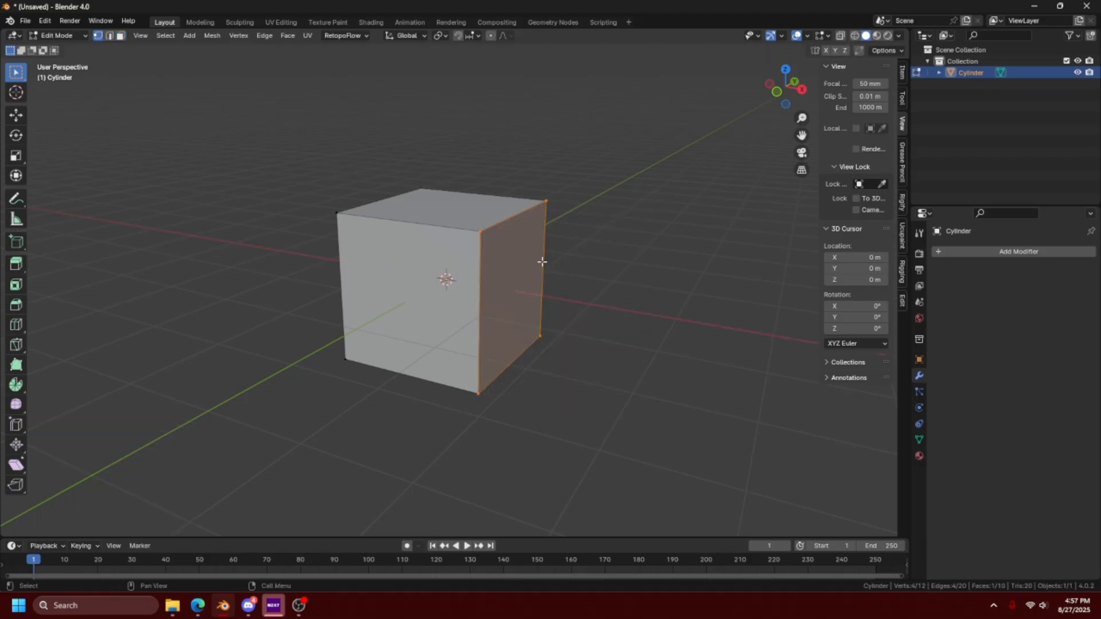
click(482, 233)
key(g)
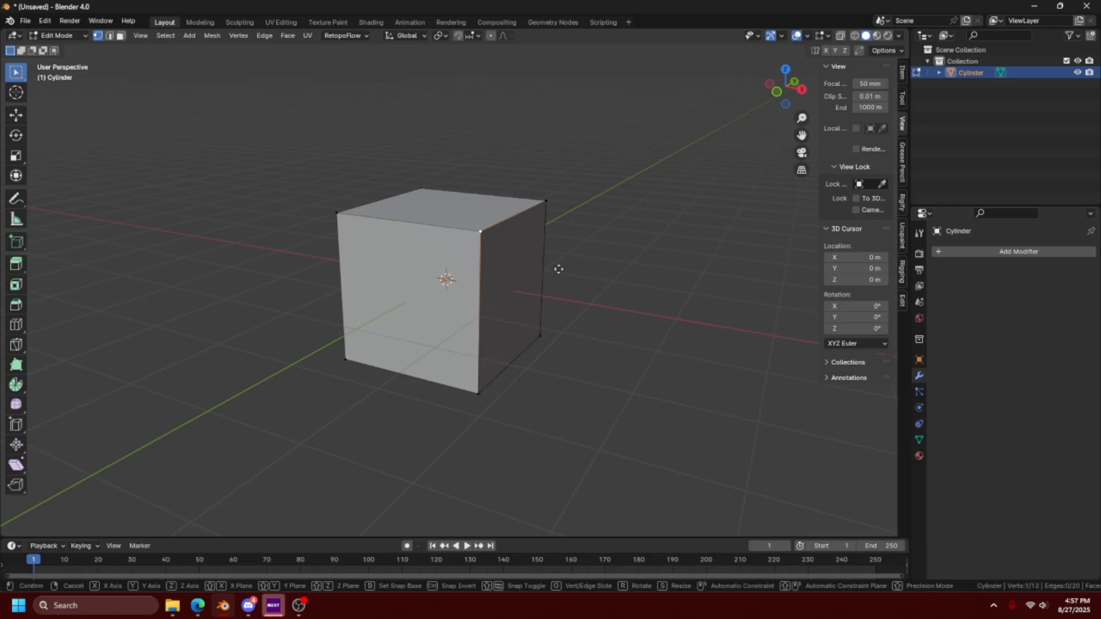
click(625, 319)
middle_drag(625, 319, 542, 338)
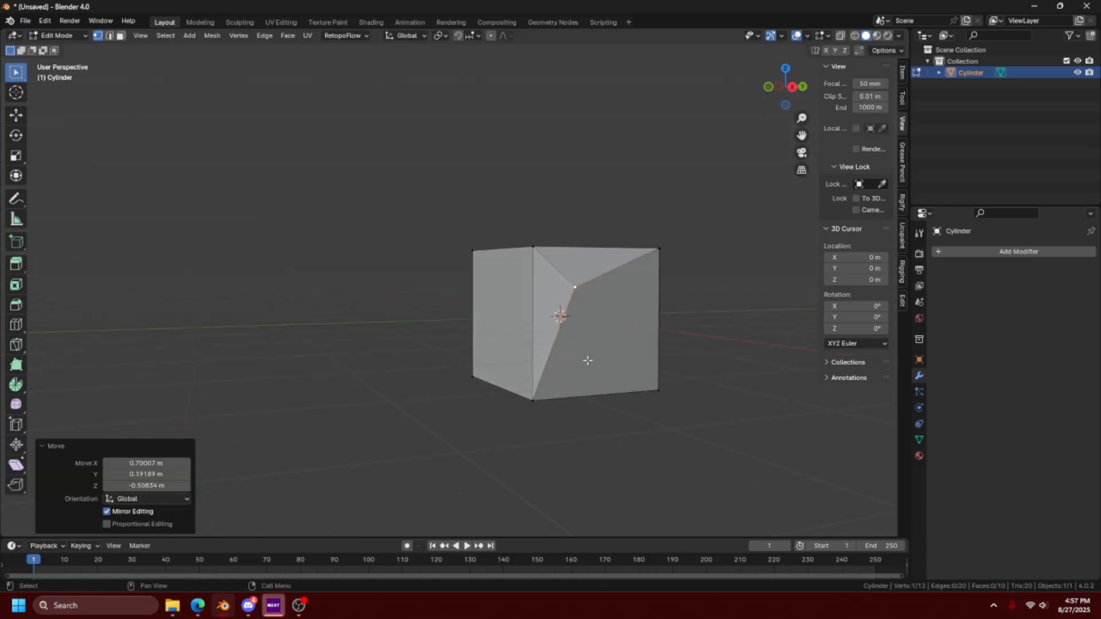
- Undo the corner vertex move and its selection, returning to face selection with the extruded face selected
key(ctrl+z)
key(ctrl+z)
key(ctrl+z)
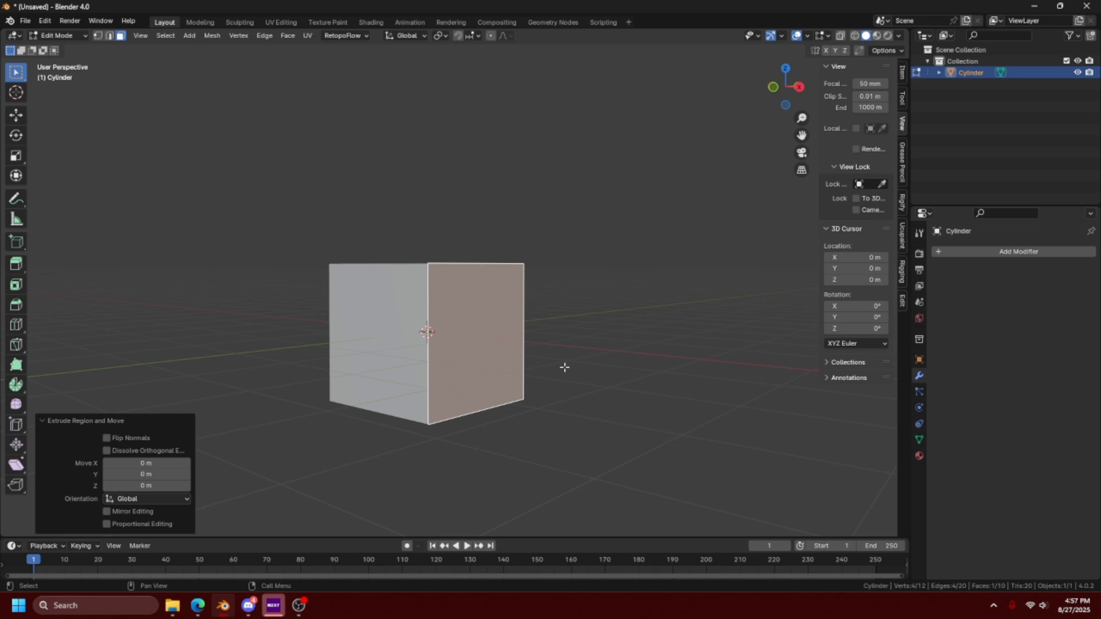
- Select the whole mesh and merge its overlapping vertices by distance at 0.0001 m, staying in Edit Mode
key(a)
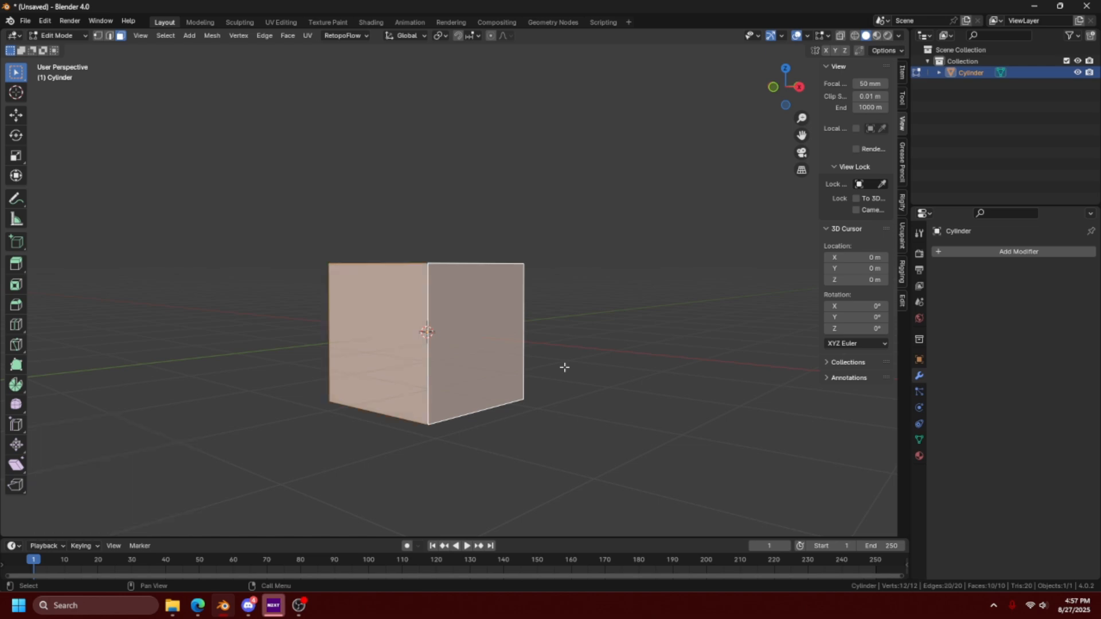
key(m)
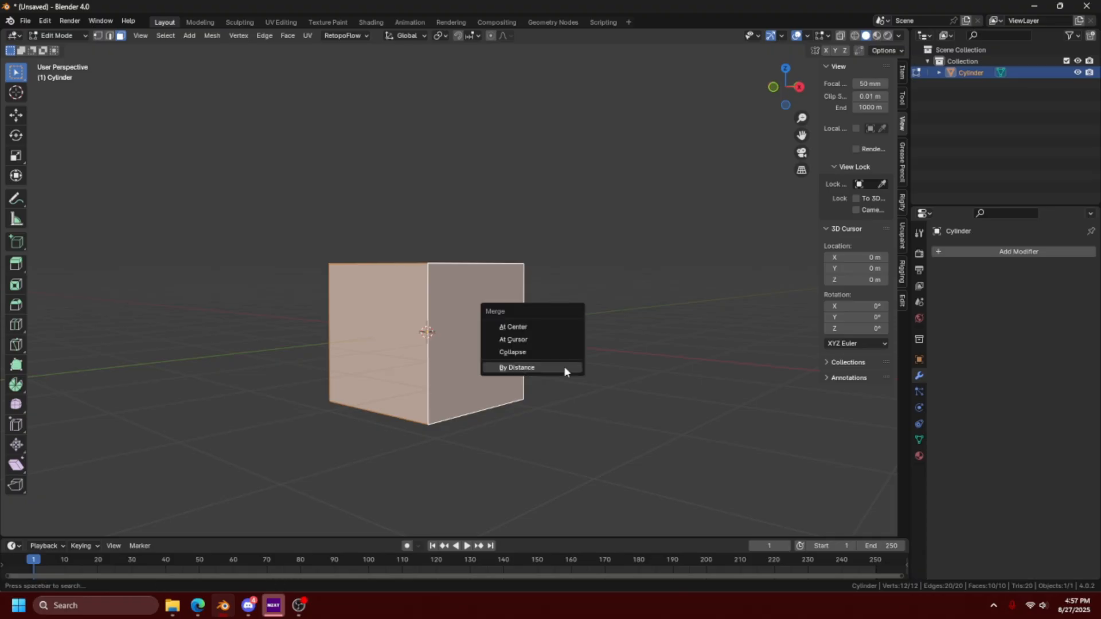
click(565, 370)
key(ctrl+Tab)
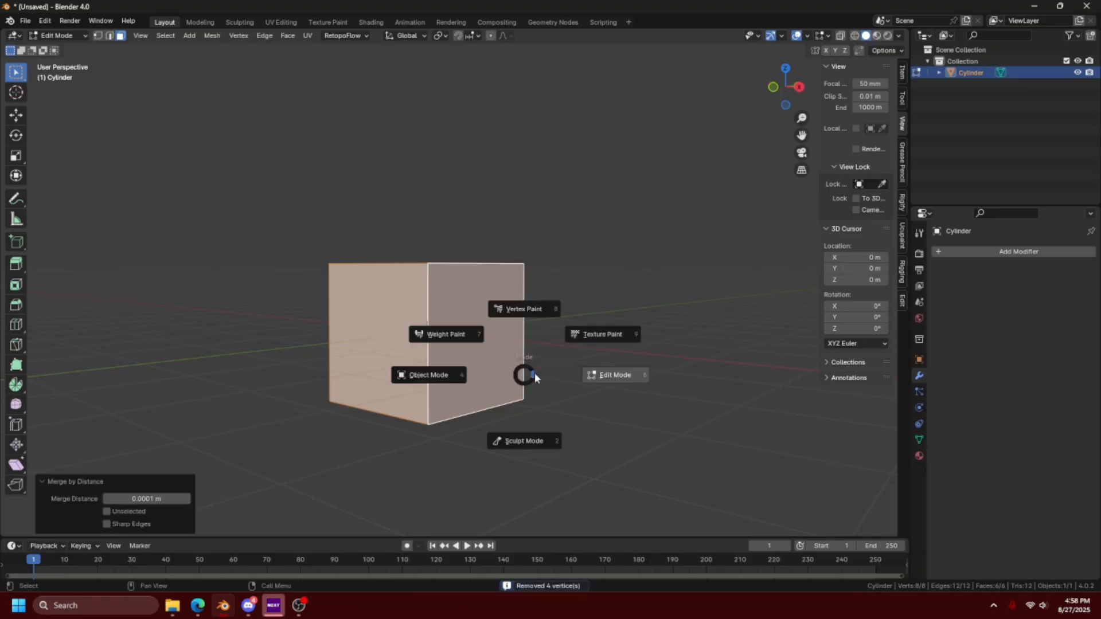
click(594, 376)
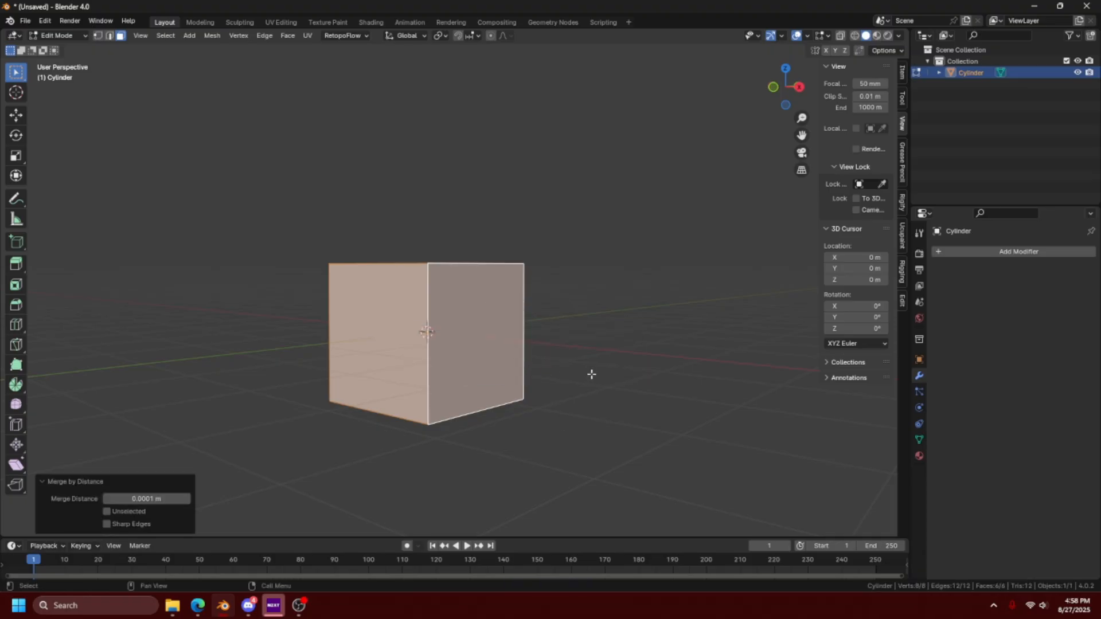
- Select only the cube's side face and extrude it without any displacement
click(551, 362)
click(471, 344)
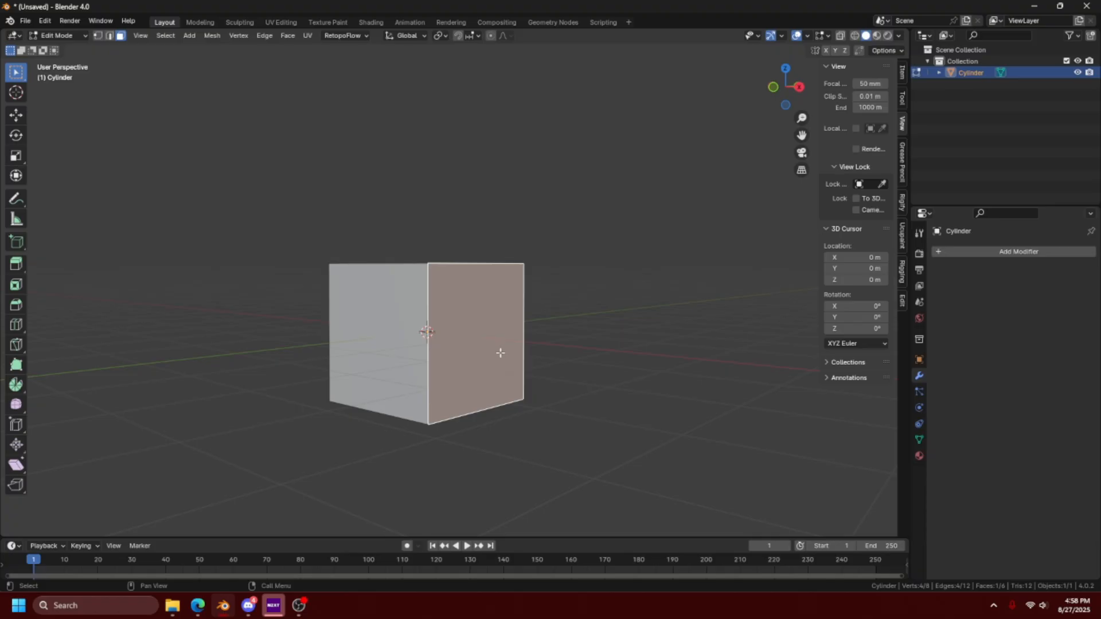
key(e)
right_click(604, 359)
- Try to inset the extruded side face and rotate it about the Z axis
key(i)
right_click(575, 364)
key(r)
key(z)
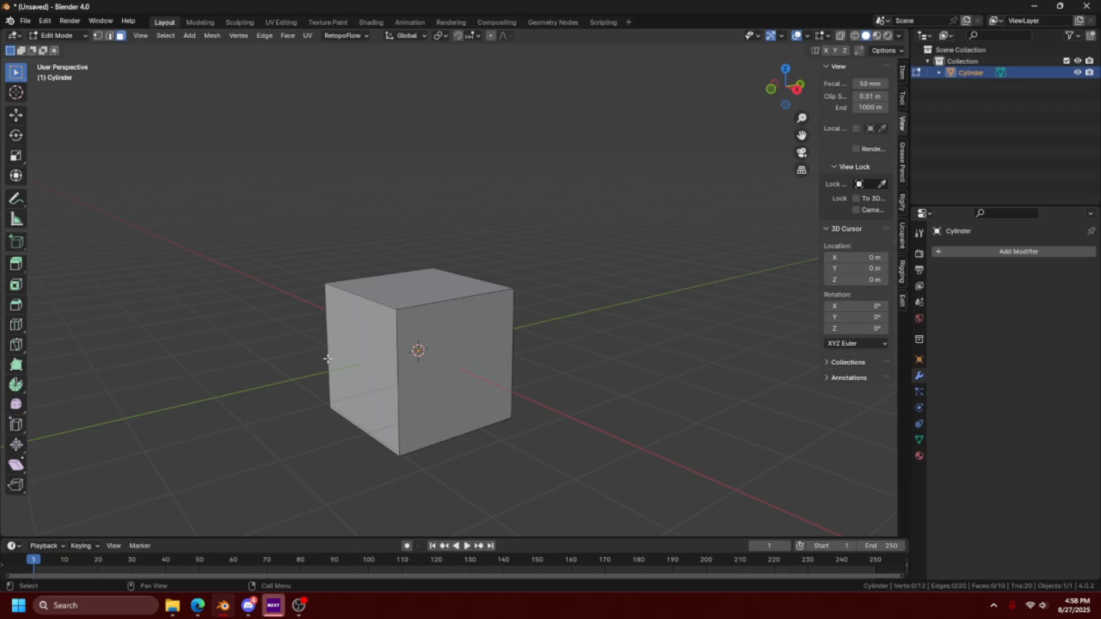
- Extrude the cube's side face in place and scale the new face to about 0.712 to form a border
click(437, 342)
middle_drag(580, 425, 590, 362)
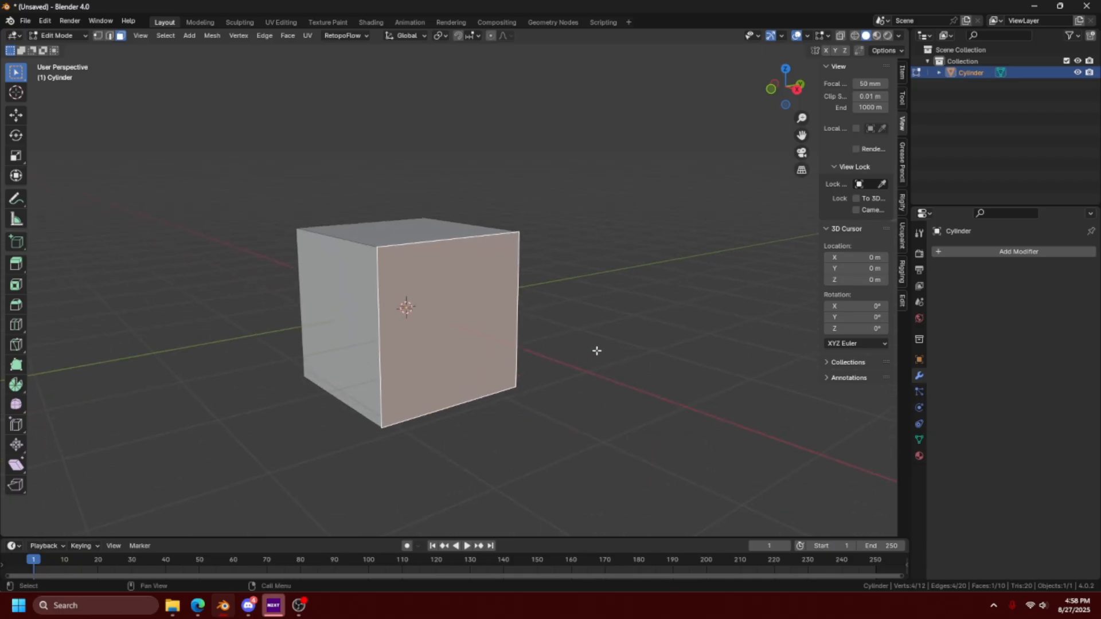
key(e)
right_click(681, 367)
key(s)
click(608, 384)
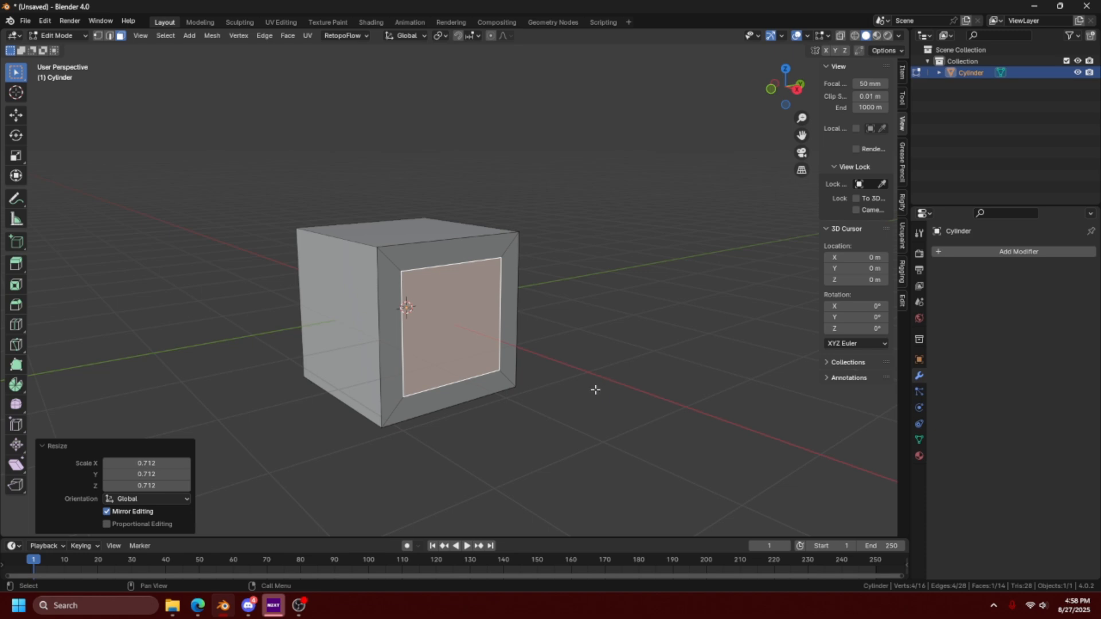
- Inset the adjacent side face of the cube with a thickness of about 0.303 m
middle_drag(524, 438, 572, 408)
click(471, 360)
key(i)
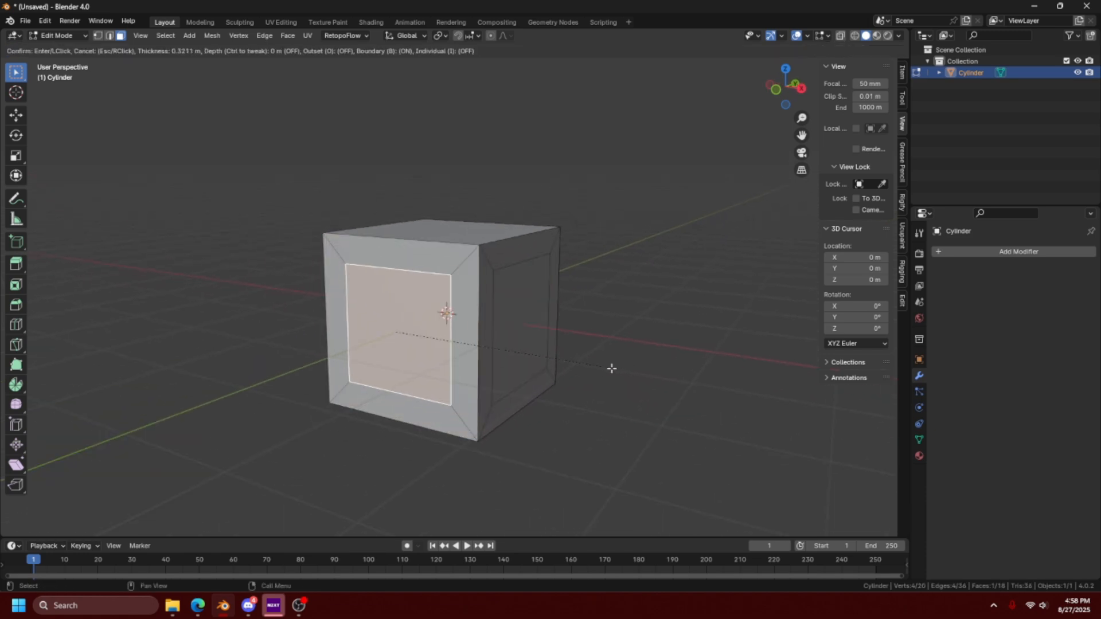
click(614, 370)
- Try extruding the inner face of the inset side and undo the extrusion
middle_drag(669, 406, 622, 413)
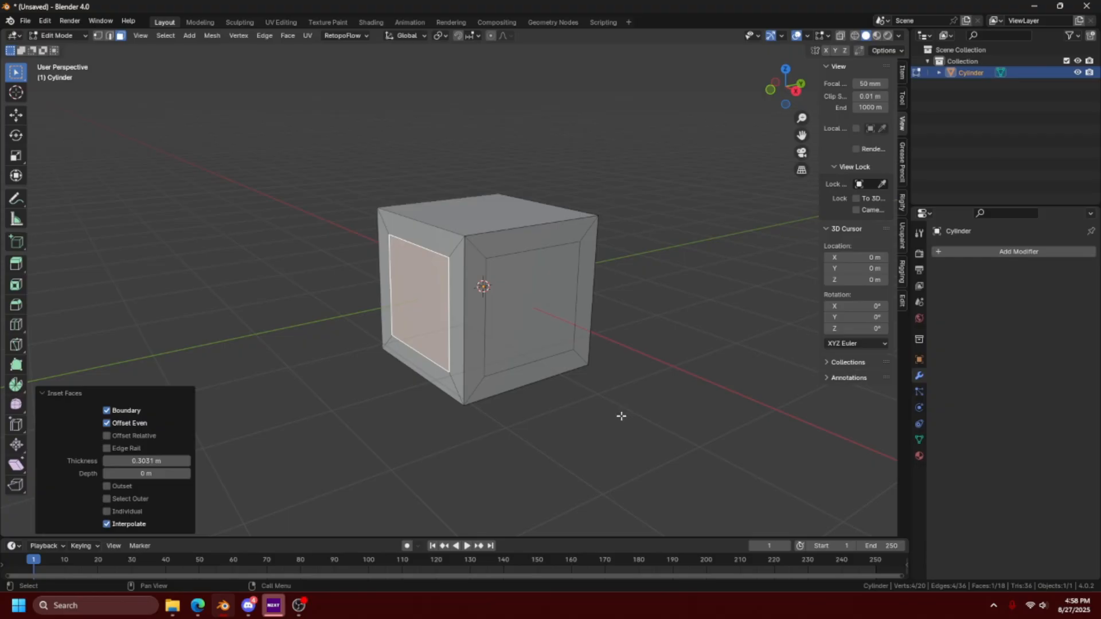
middle_drag(596, 434, 659, 413)
key(e)
click(575, 403)
key(ctrl+z)
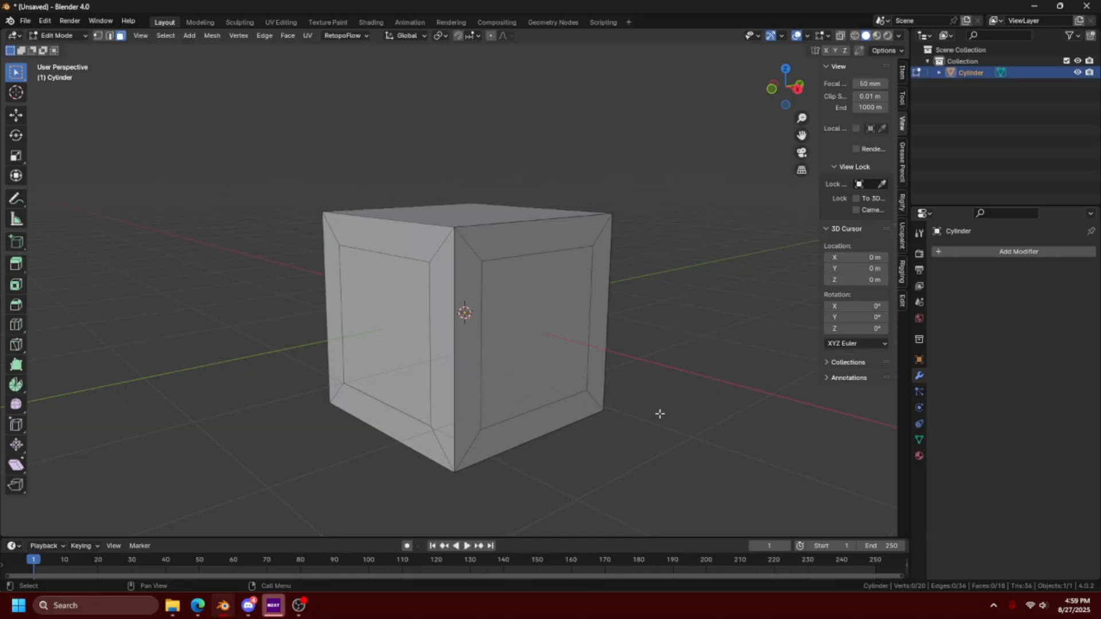
- Try a bevel about 0.044 m wide with three segments on all of the cube's edges, and undo it
key(a)
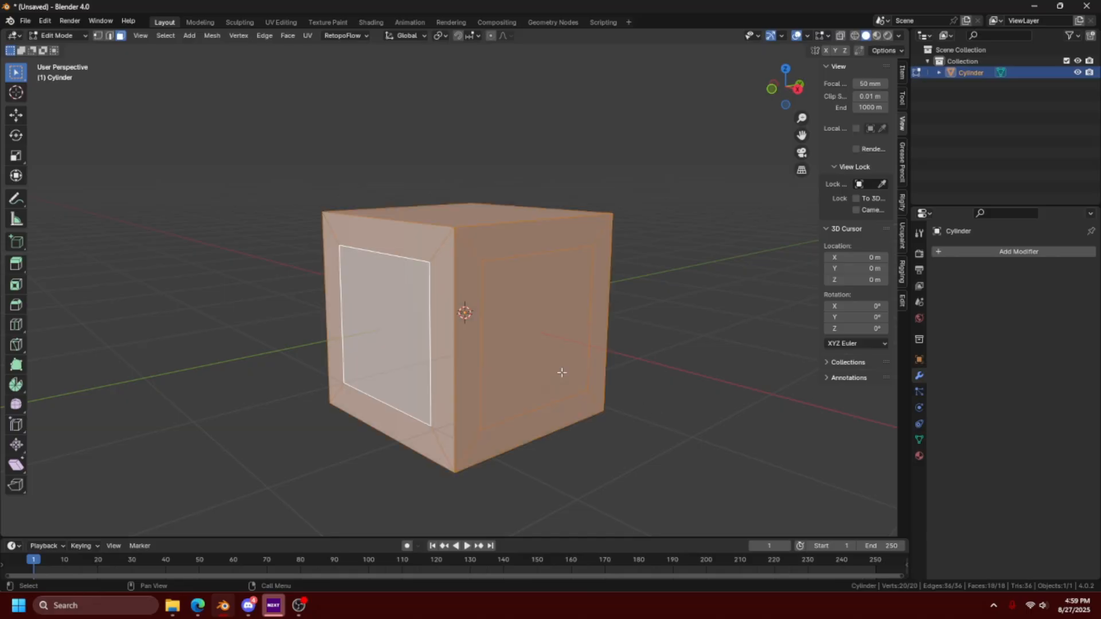
key(ctrl+b)
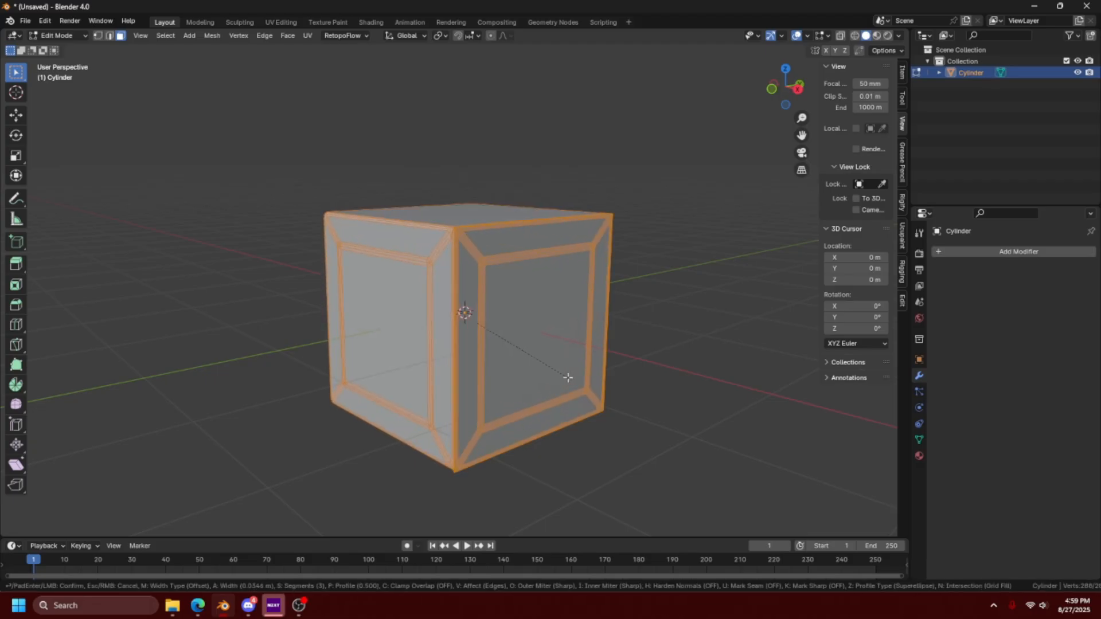
click(567, 376)
middle_drag(545, 354, 545, 381)
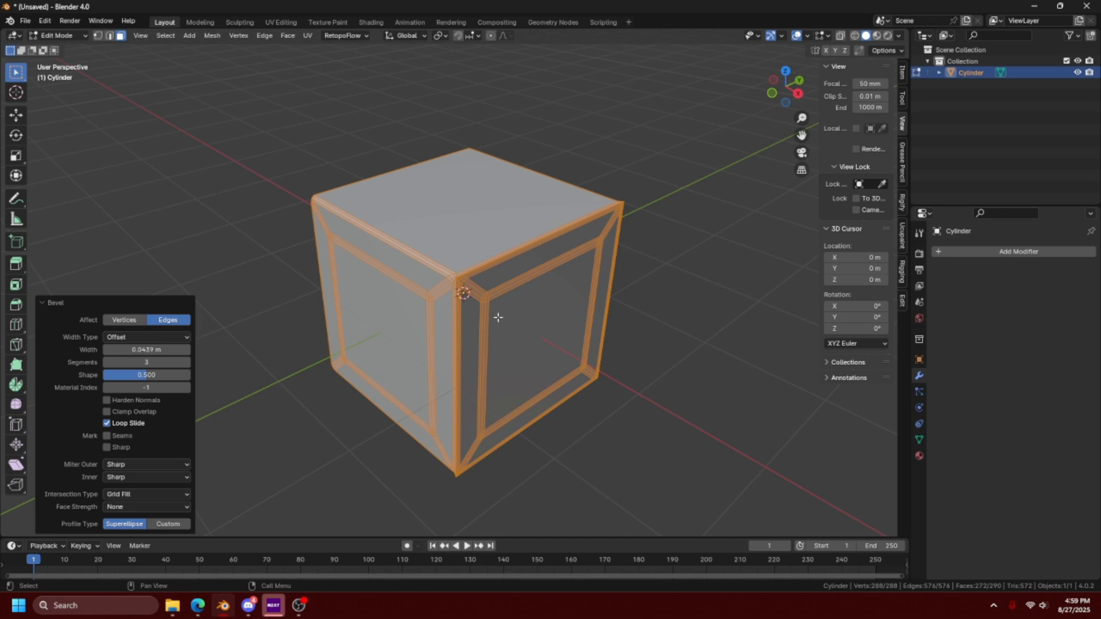
scroll(498, 317, up, 6)
middle_drag(498, 318, 560, 336)
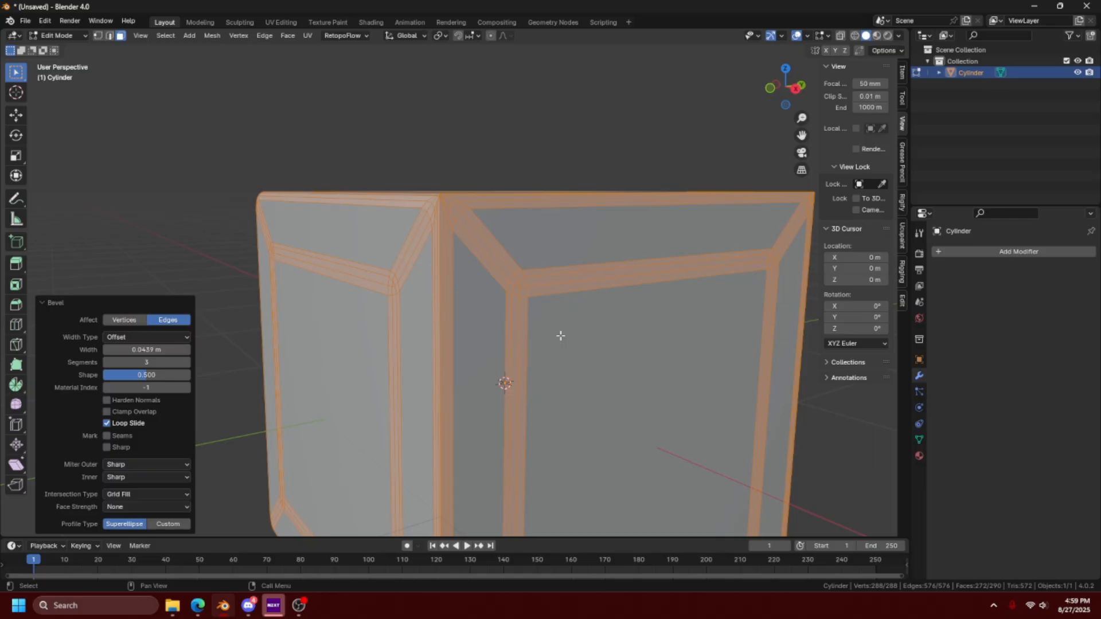
key(ctrl+z)
- Bevel the entire cube 0.027 m wide with three segments and set the bevel to affect vertices
click(640, 307)
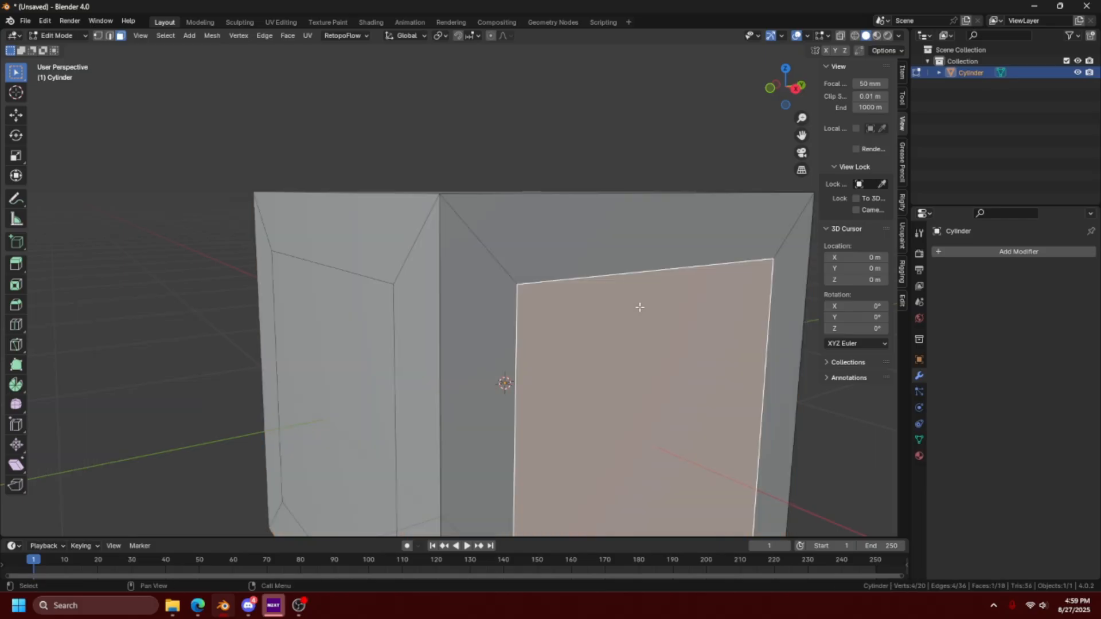
key(2)
click(639, 307)
shift+middle_drag(631, 324, 533, 335)
key(ctrl+b)
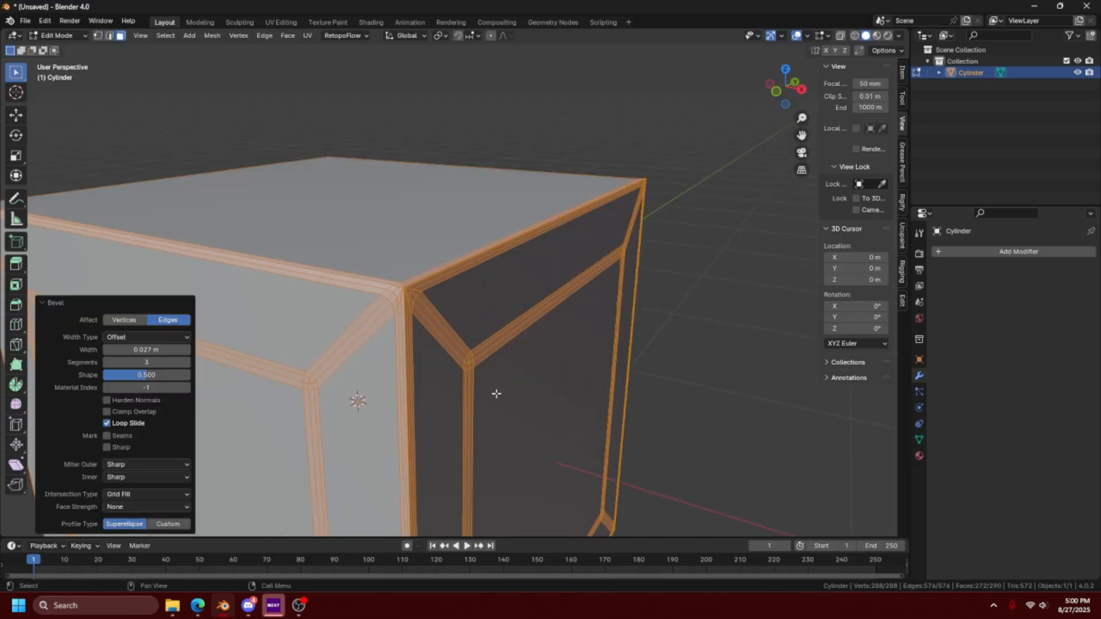
click(129, 322)
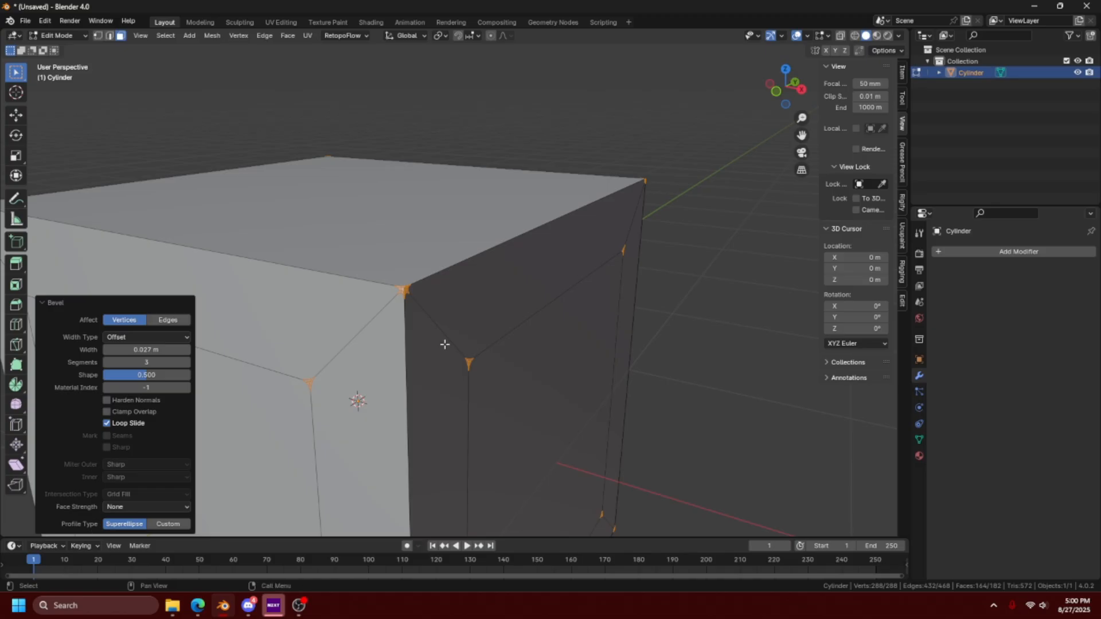
middle_drag(445, 346, 438, 344)
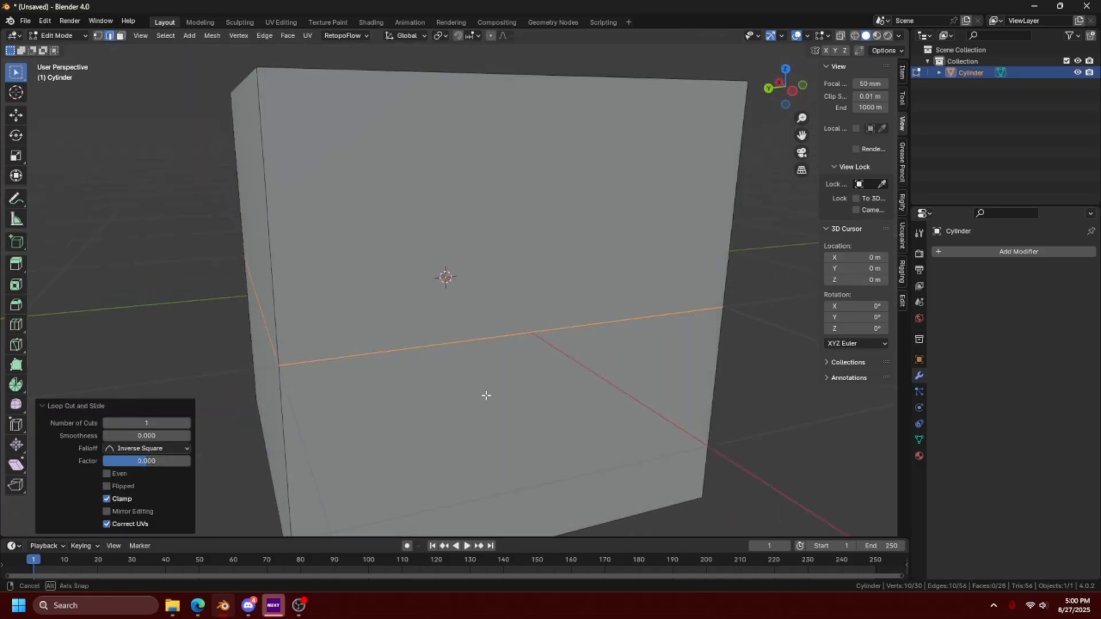
- Bevel the selected horizontal loop-cut edges about 0.081 m wide with three segments
middle_drag(486, 396, 288, 356)
key(ctrl+b)
click(460, 356)
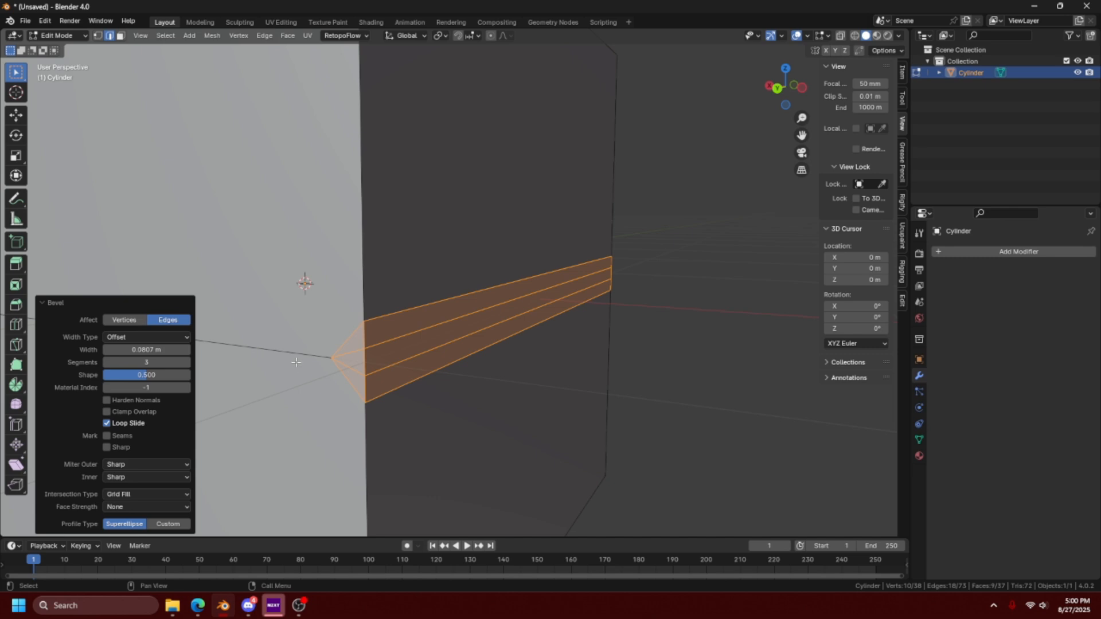
- In face selection, examine the small faces at the bevel's pointed end and the large upper face beside them
key(3)
click(356, 343)
click(357, 362)
click(353, 385)
scroll(351, 390, down, 6)
click(395, 318)
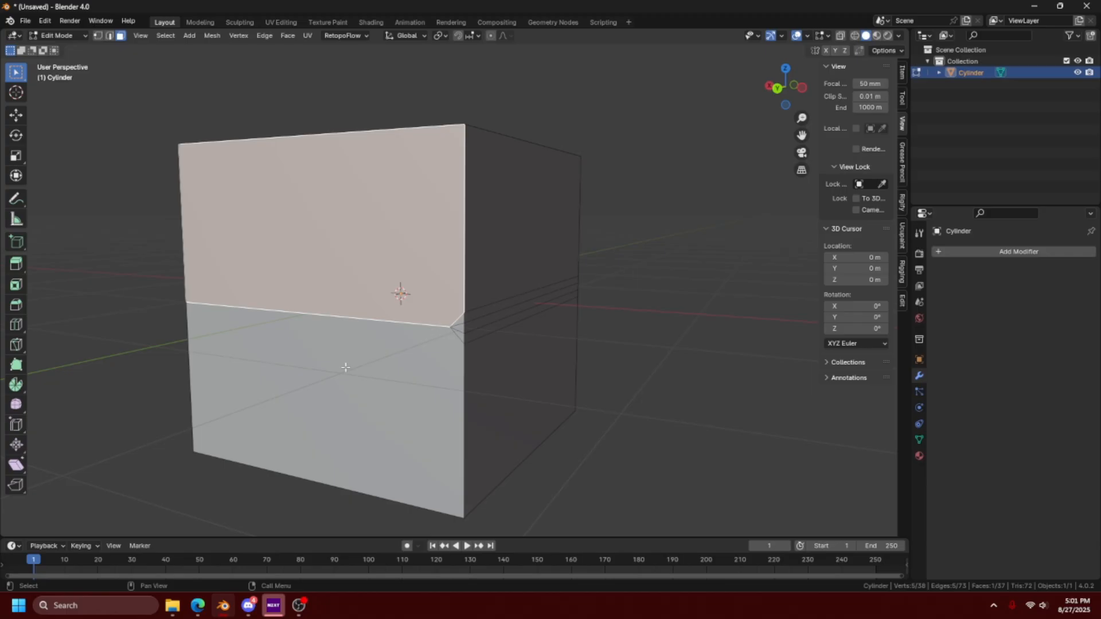
- Try to add a loop cut across the cube side where the bevel ends
key(ctrl+r)
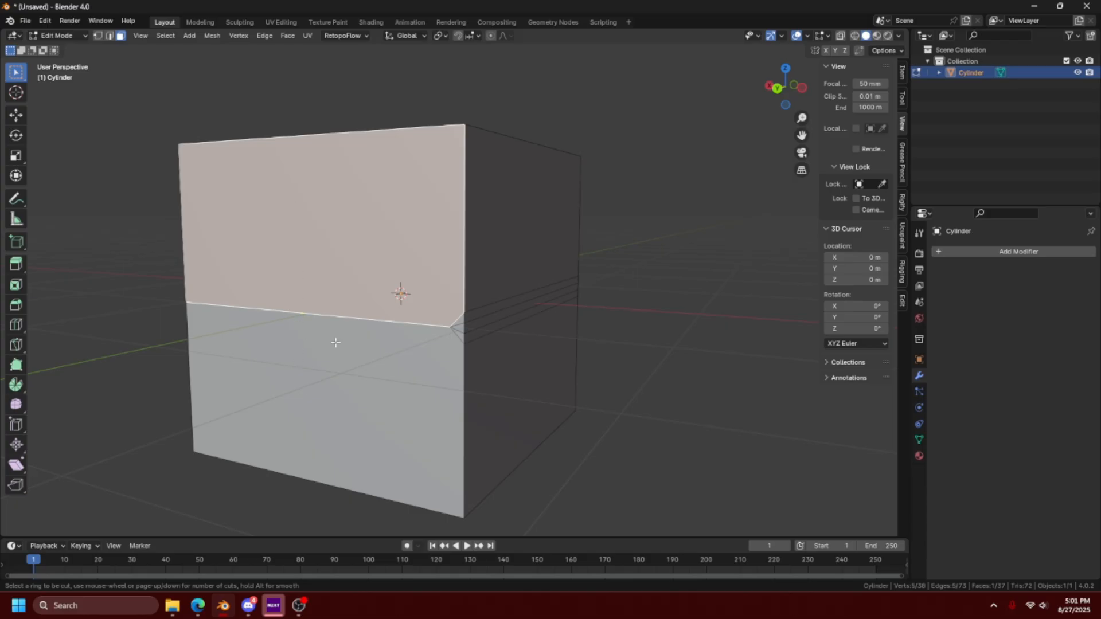
key(Escape)
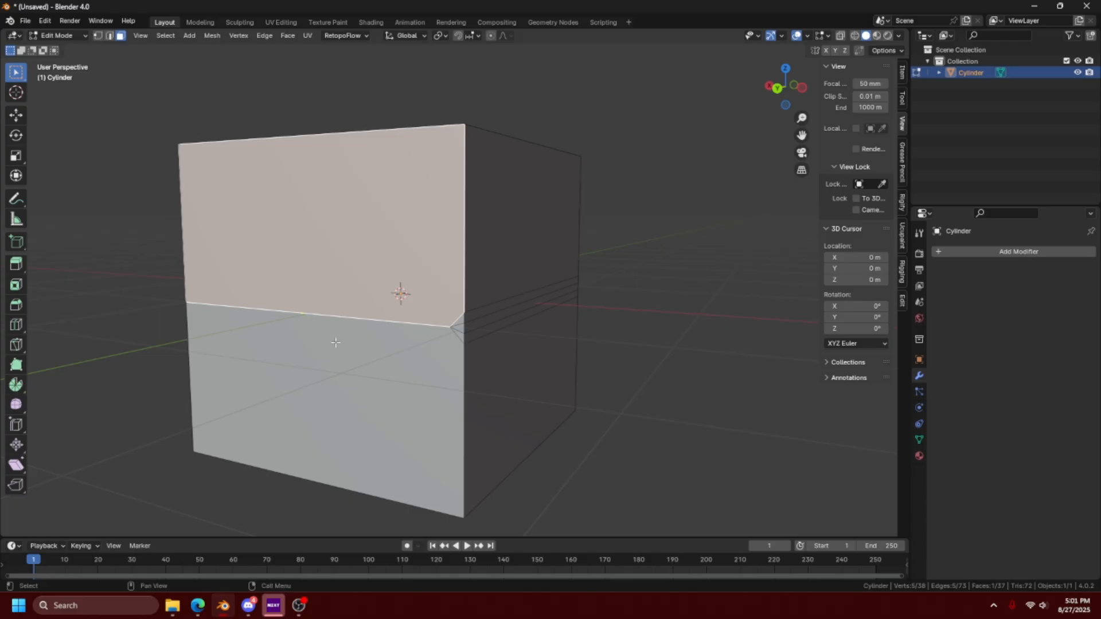
scroll(459, 325, up, 5)
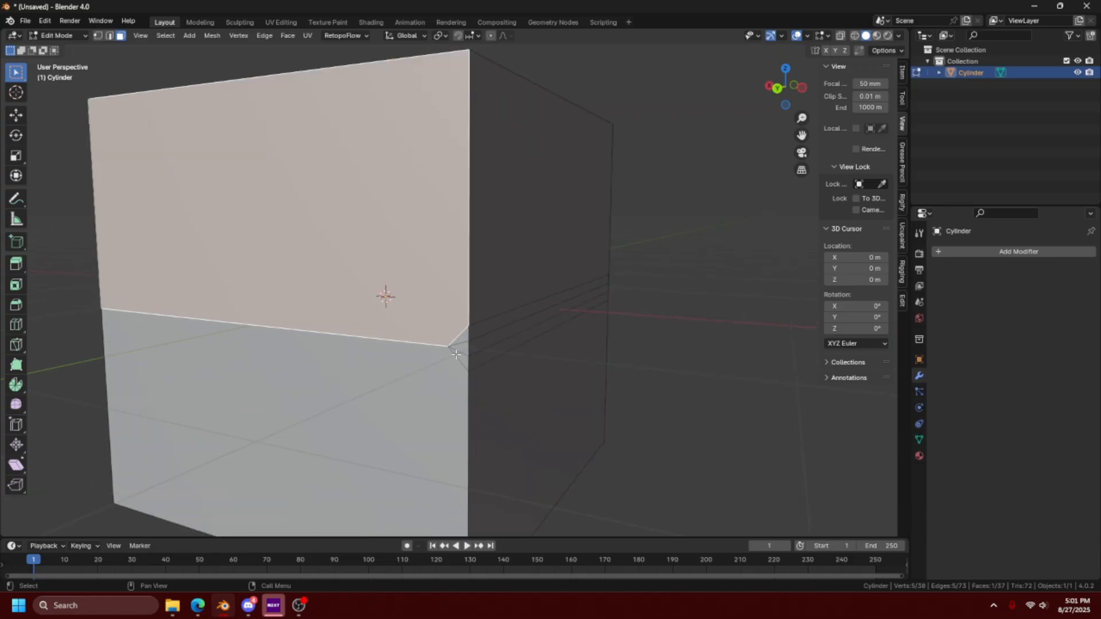
scroll(395, 359, down, 5)
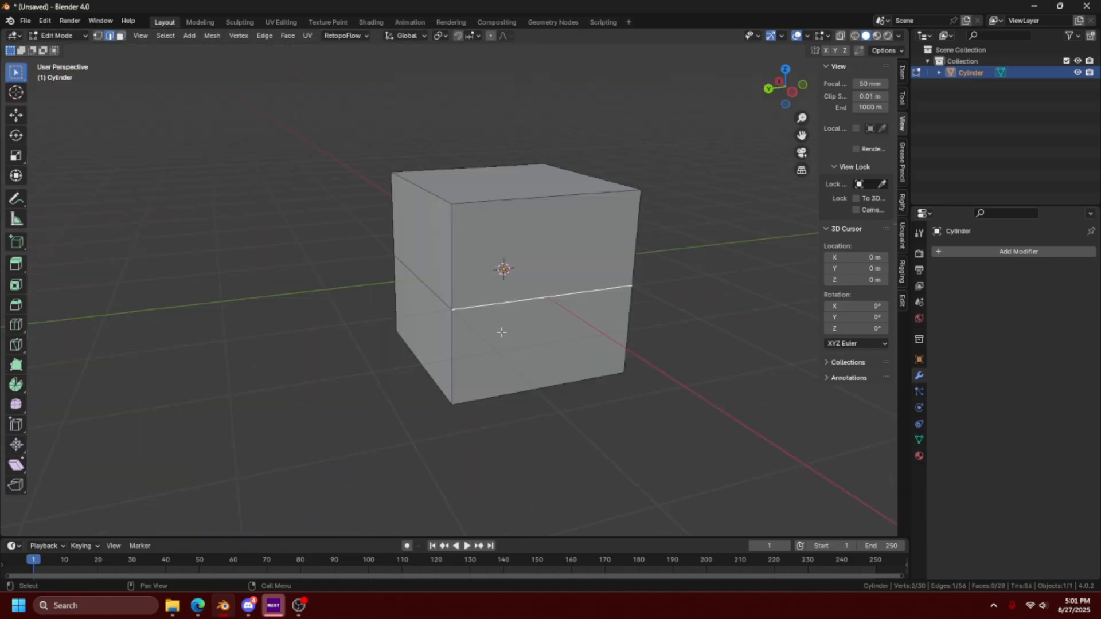
- Bevel the horizontal edge loop around the cube's middle about 0.178 m wide with three segments
scroll(476, 345, up, 3)
alt+click(453, 345)
middle_drag(436, 381, 710, 380)
key(ctrl+b)
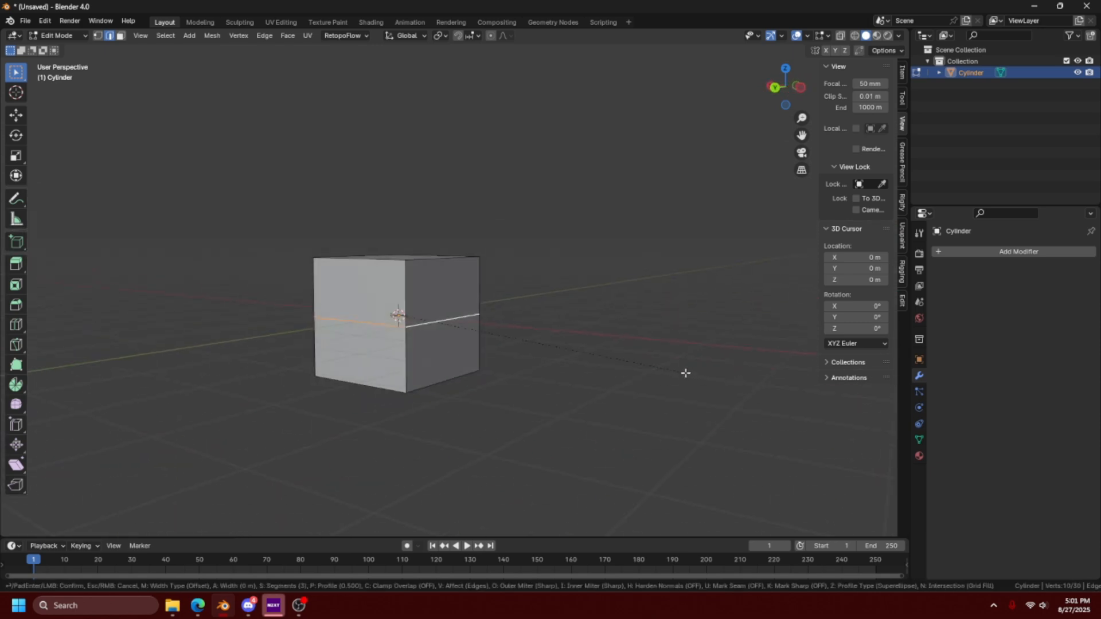
click(597, 372)
middle_drag(597, 372, 500, 368)
scroll(636, 346, up, 2)
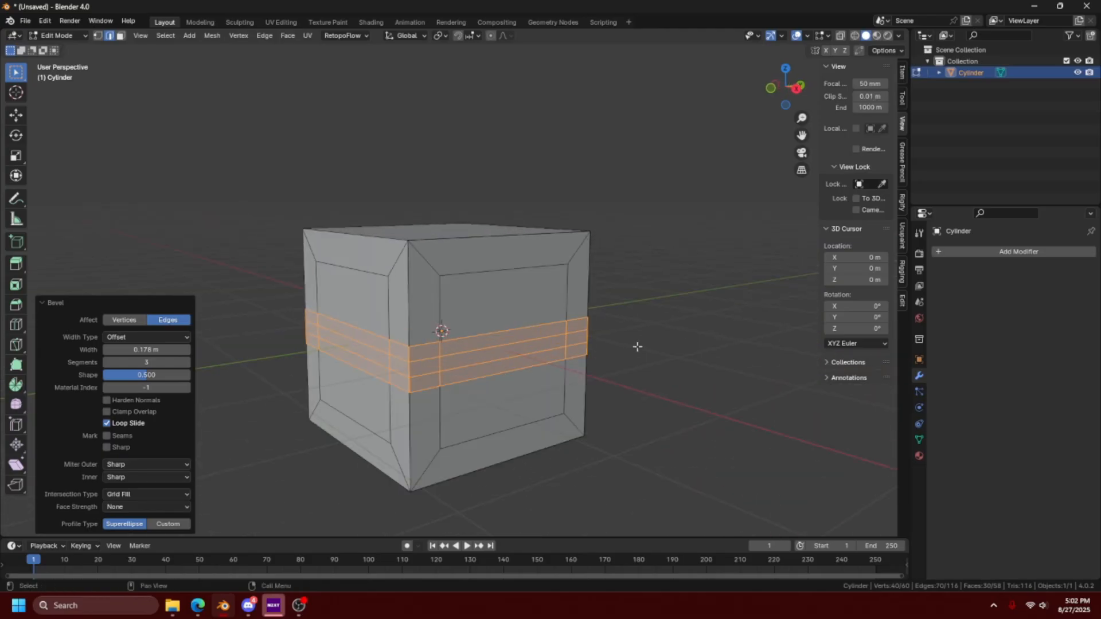
- Add a loop cut through the ring of inset faces above the beveled band
click(637, 347)
key(ctrl+r)
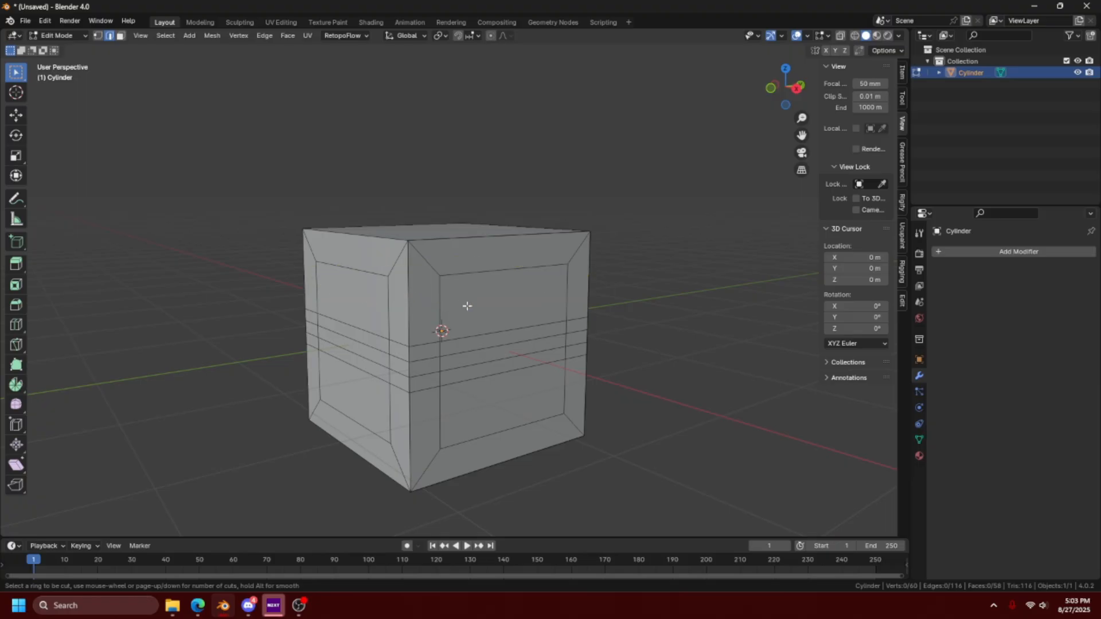
click(442, 303)
click(443, 303)
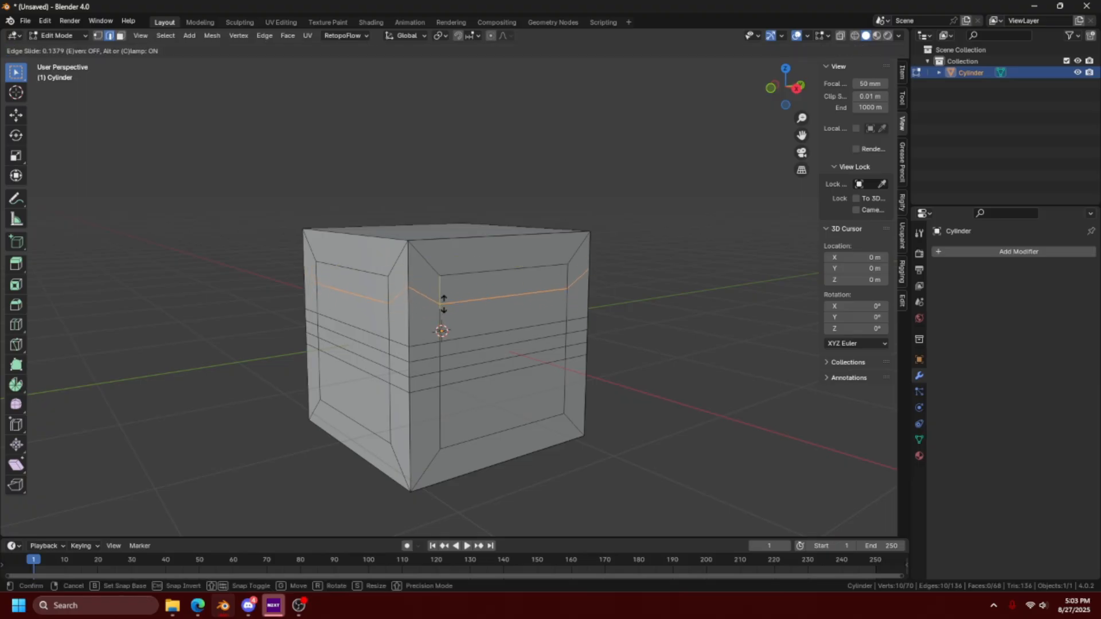
- In front view, try a zigzag Knife cut down the middle of the front face from its upper edge to its lower edge
key(KP_1)
key(k)
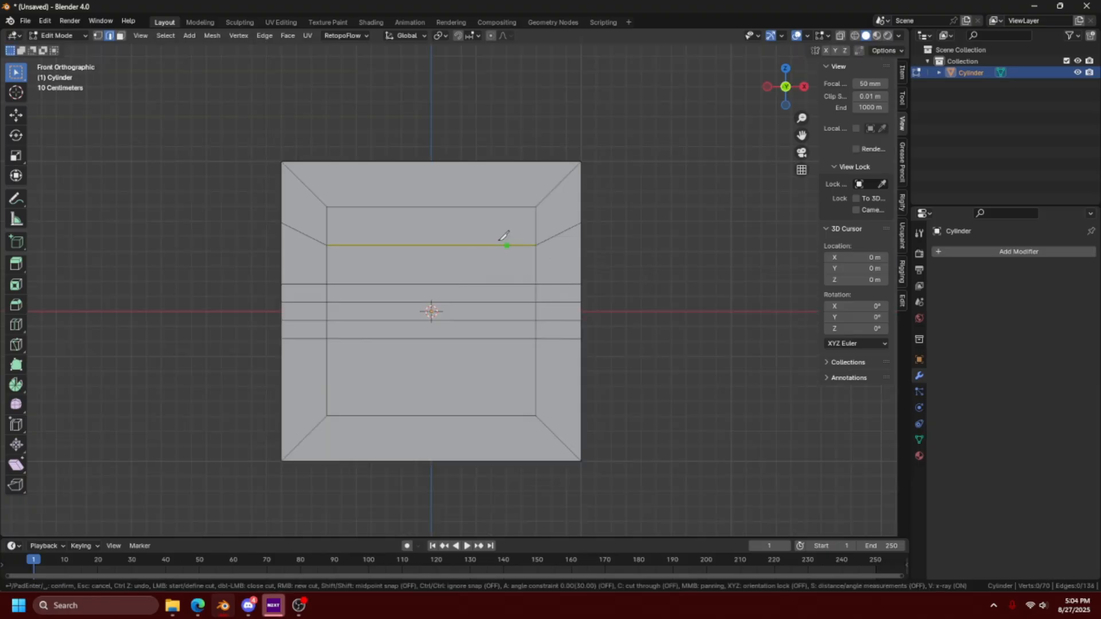
click(424, 161)
click(441, 207)
click(417, 246)
click(443, 284)
click(429, 302)
click(442, 320)
click(424, 338)
click(441, 416)
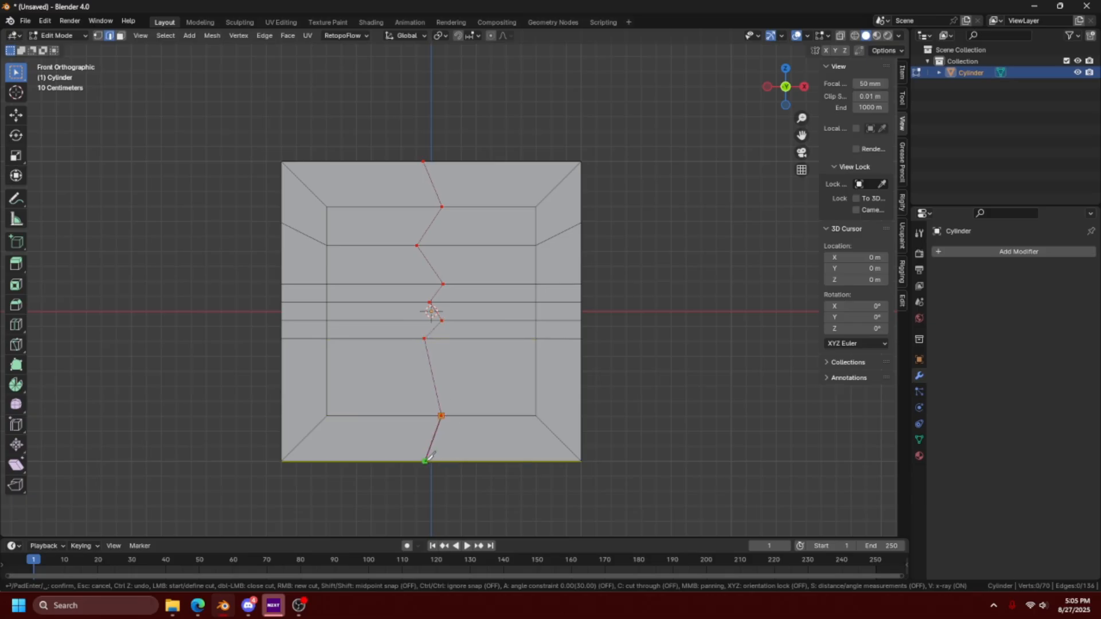
click(427, 461)
key(Escape)
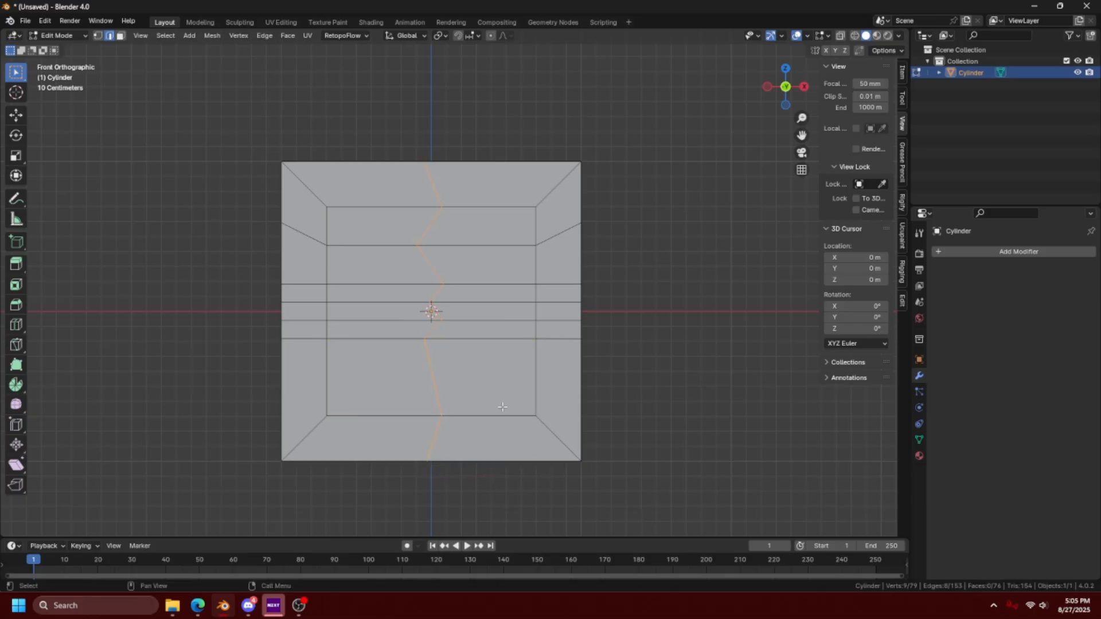
- Cut a closed keyhole outline with a rounded head and flared base into the middle of the front face using the Knife
scroll(483, 396, up, 3)
key(k)
click(414, 285)
click(399, 299)
click(394, 317)
click(397, 331)
click(407, 348)
click(397, 379)
click(387, 407)
click(453, 413)
click(440, 380)
click(428, 348)
click(444, 336)
click(445, 316)
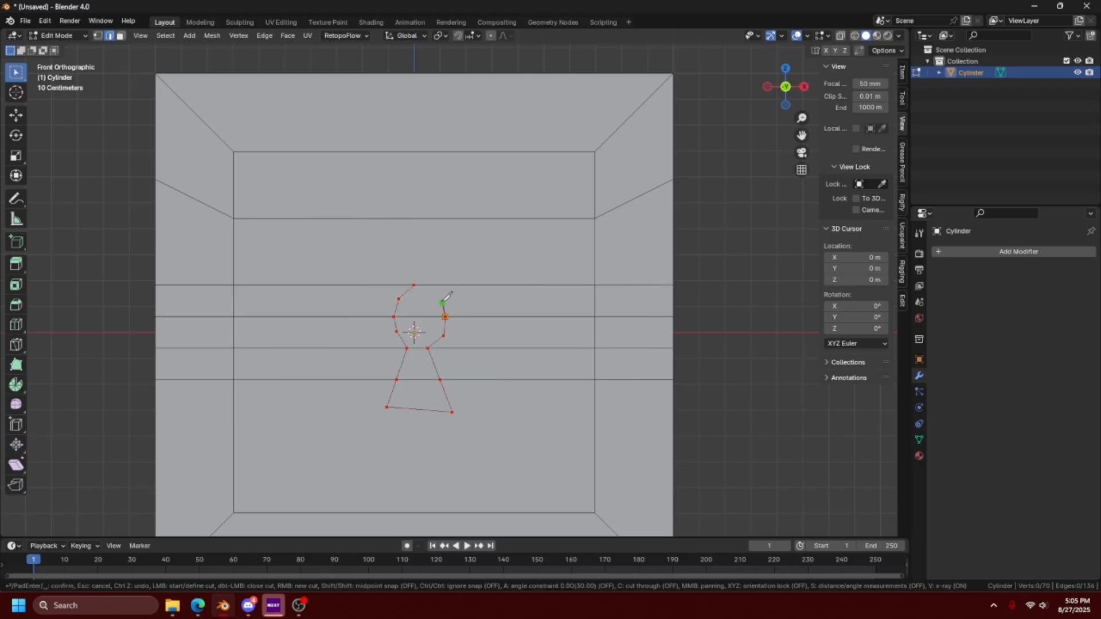
click(438, 299)
click(425, 286)
key(Return)
- Select the four faces inside the keyhole outline and extrude them about 0.112 m outward along their normals
key(3)
click(424, 308)
shift+click(423, 332)
shift+click(418, 364)
shift+click(417, 399)
middle_drag(539, 367, 467, 375)
scroll(513, 360, up, 1)
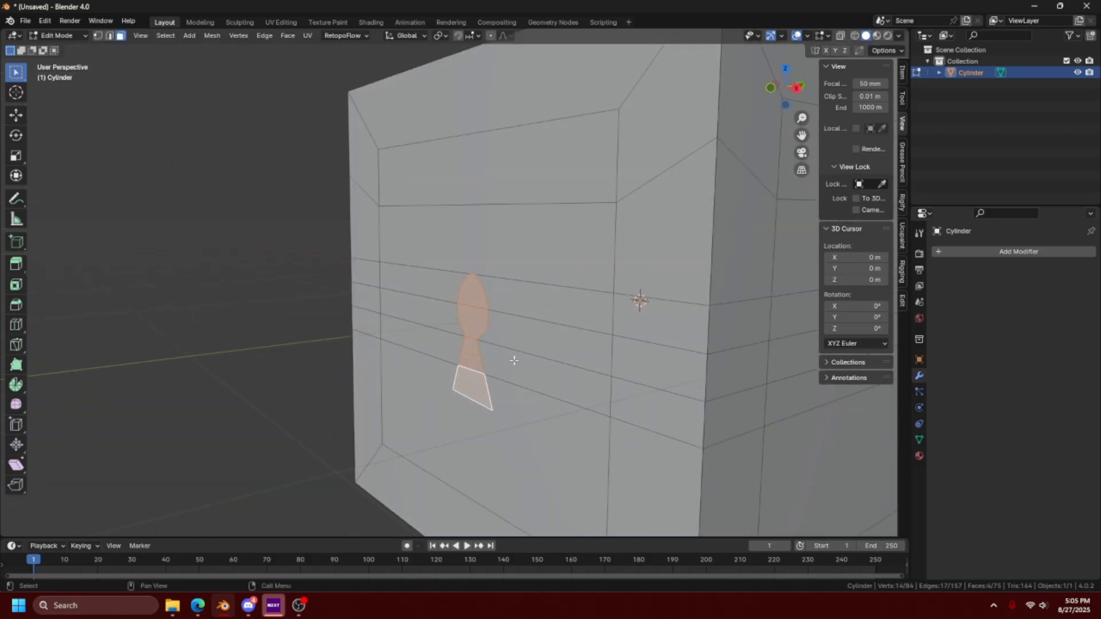
key(e)
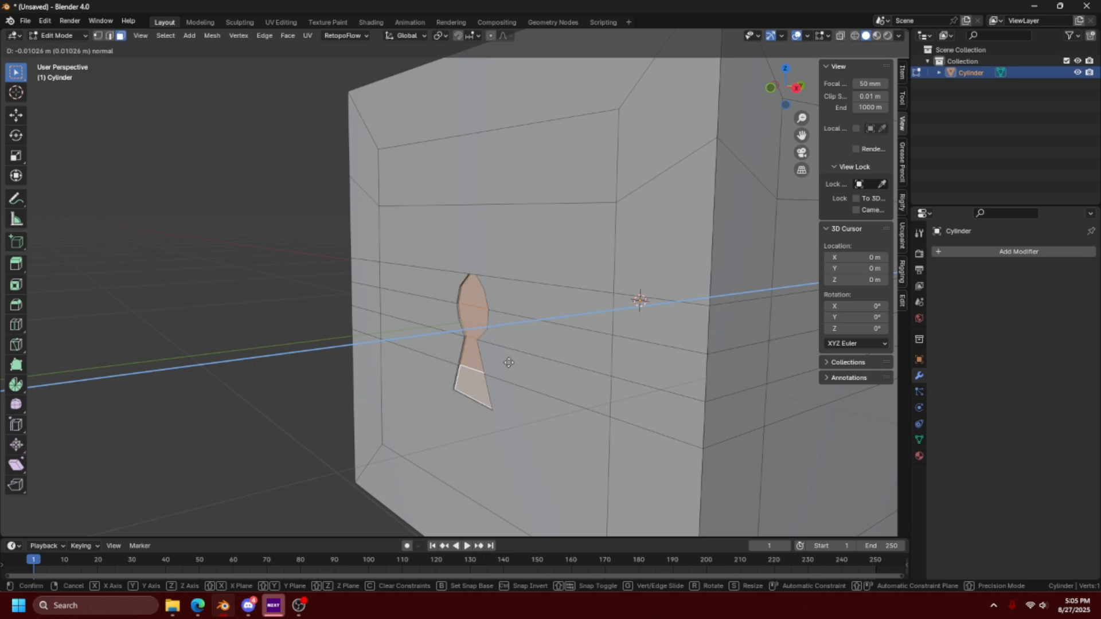
click(481, 372)
middle_drag(430, 386, 564, 373)
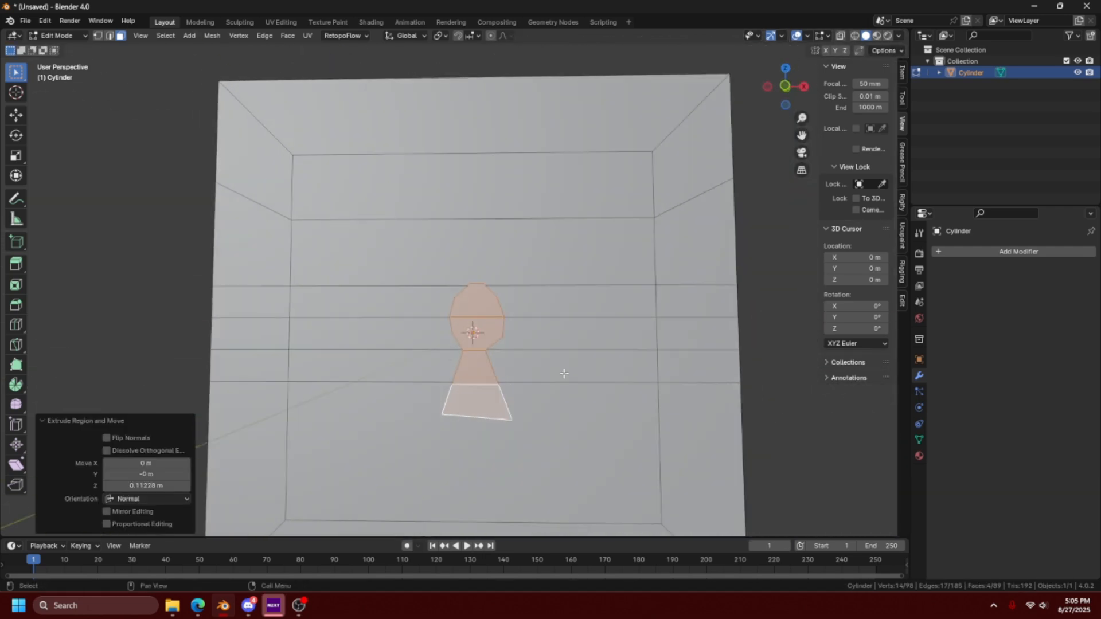
scroll(471, 322, up, 2)
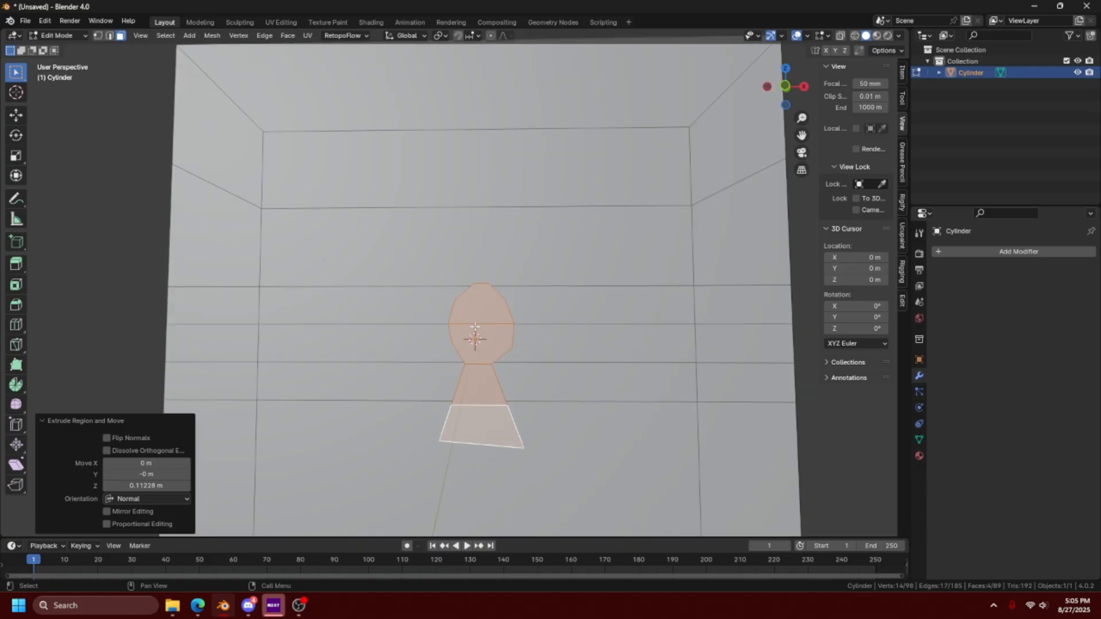
click(486, 312)
middle_drag(485, 313, 532, 373)
scroll(530, 374, down, 2)
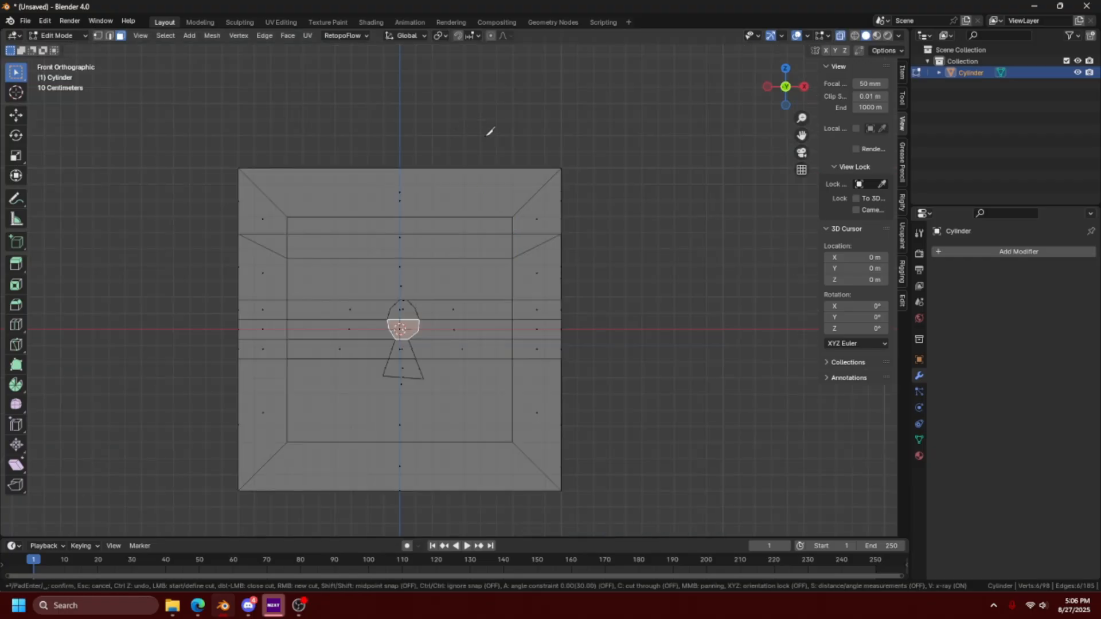
- Knife a straight vertical line through the whole cube beside the keyhole in X-ray front view, with angle constraint and cut-through on
scroll(490, 131, down, 1)
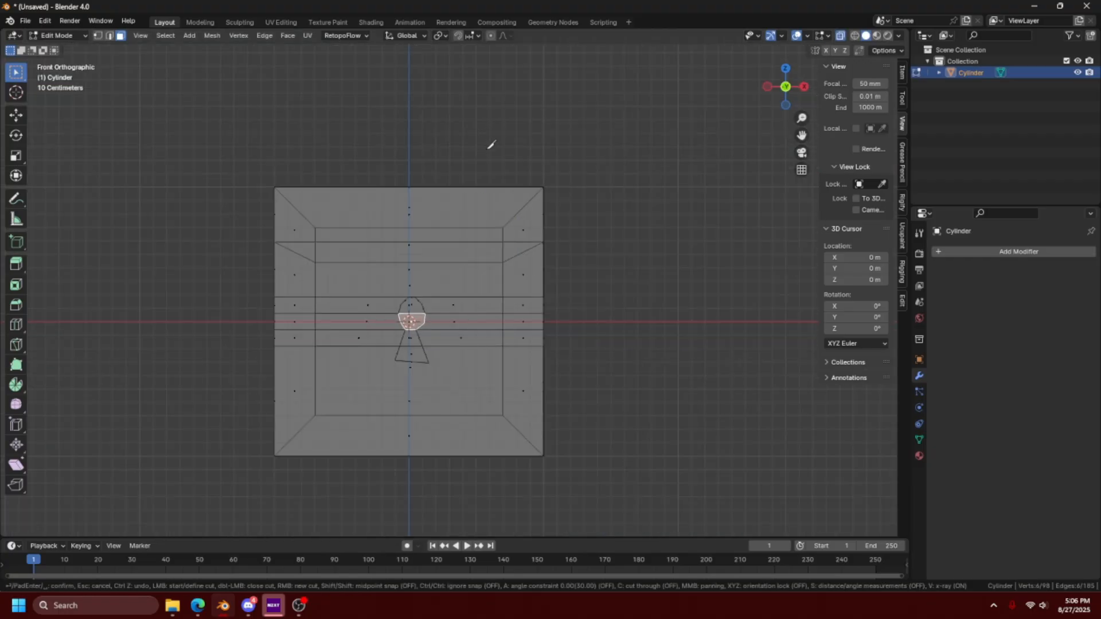
click(492, 145)
key(a)
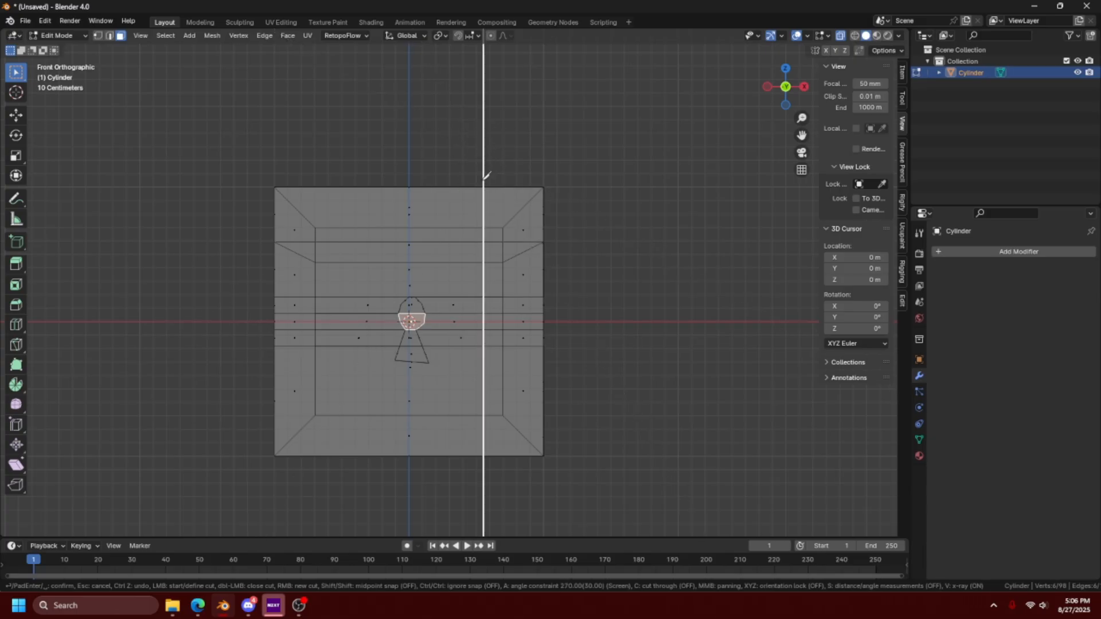
key(c)
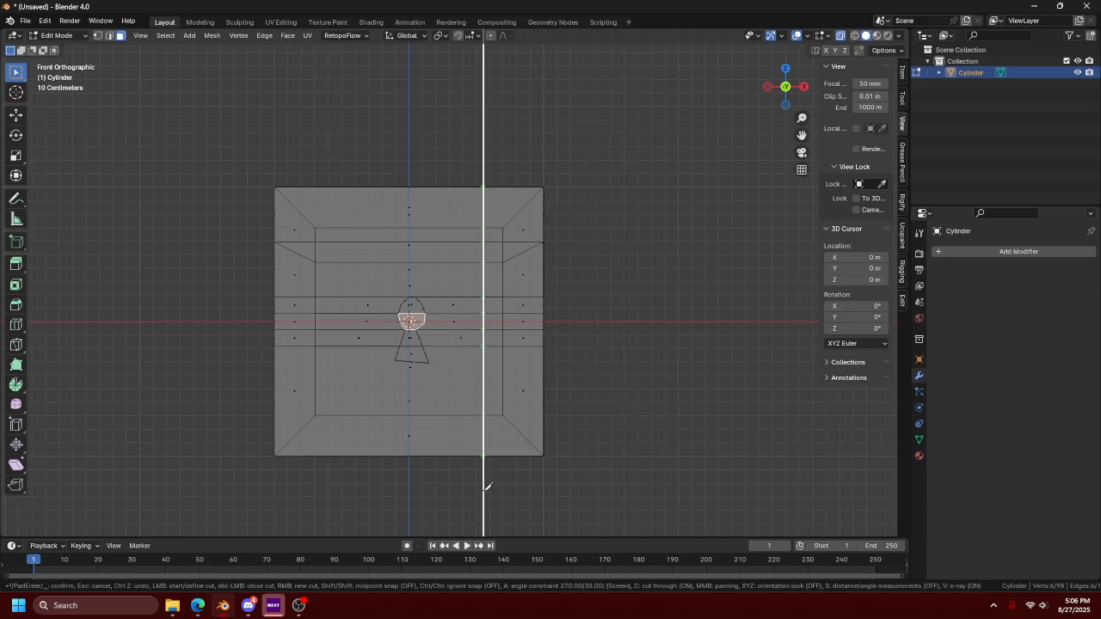
middle_drag(578, 437, 606, 313)
key(Return)
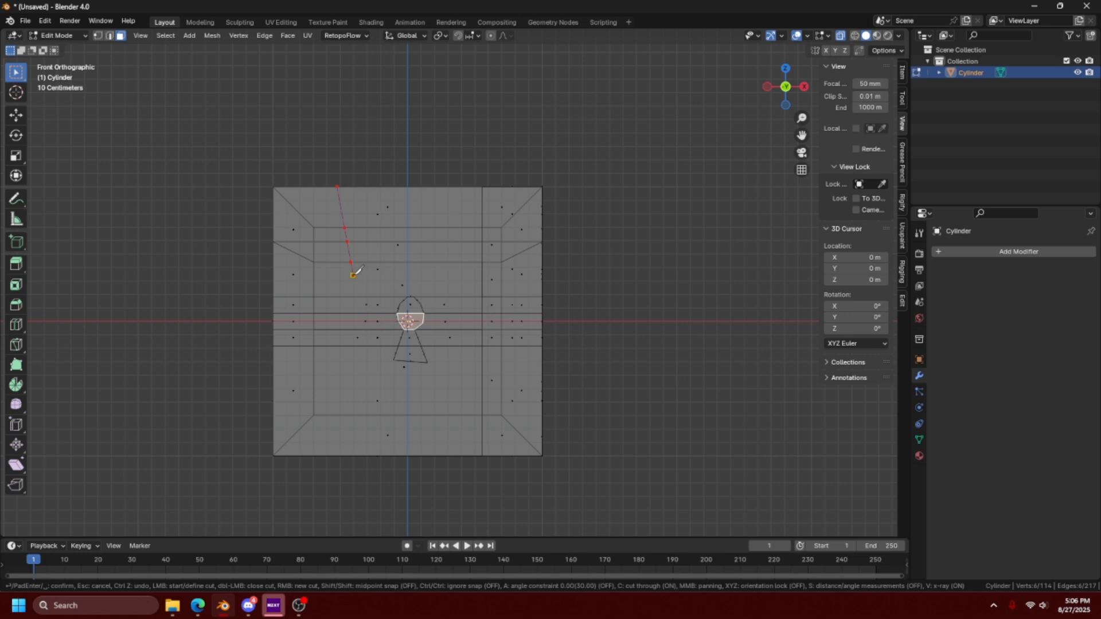
- Knife a bent cut through the cube on the keyhole's other side and select the back face bordering the bend
click(353, 276)
click(329, 377)
key(Return)
middle_drag(480, 517, 286, 286)
key(alt+z)
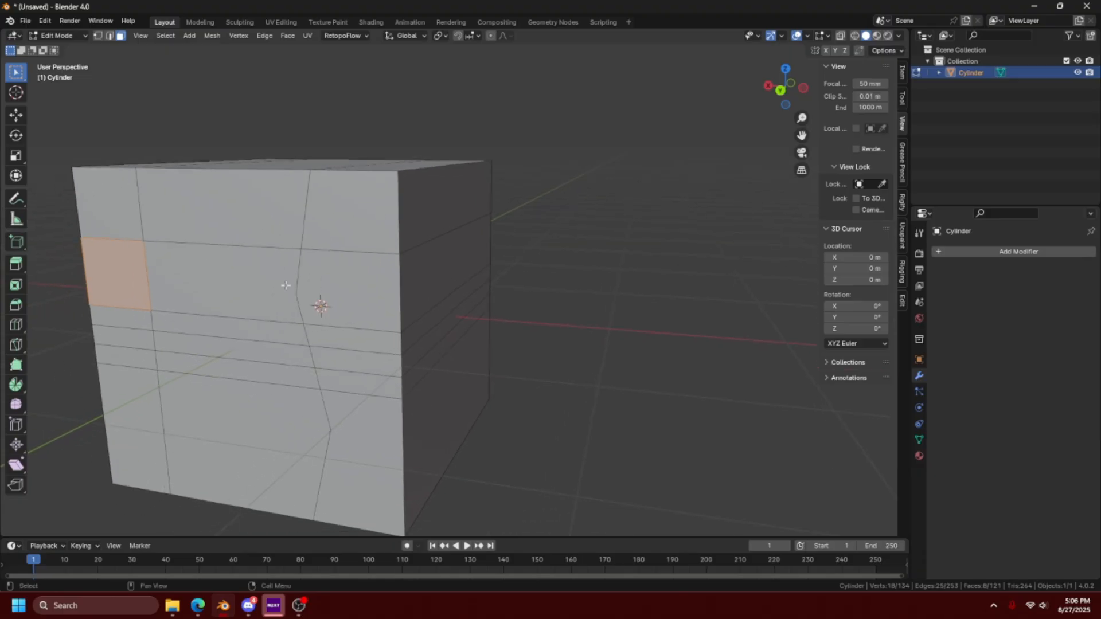
click(337, 281)
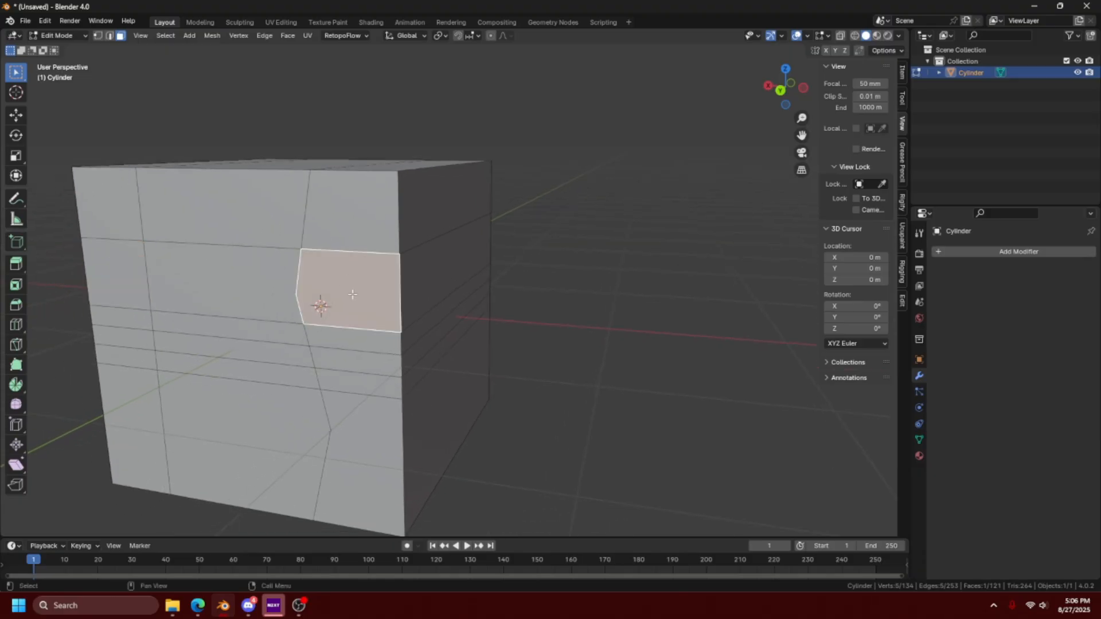
middle_drag(353, 294, 388, 288)
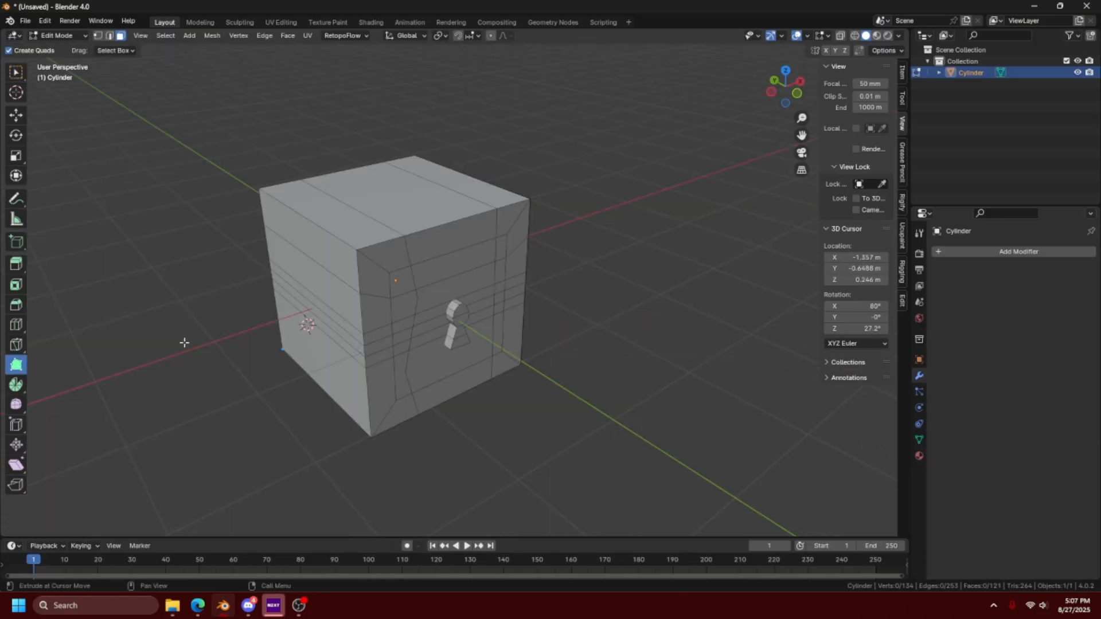
- Pull the side of the cube beside the bent cut outward into a jagged profile
middle_drag(184, 343, 121, 340)
drag(160, 308, 183, 290)
middle_drag(164, 328, 131, 362)
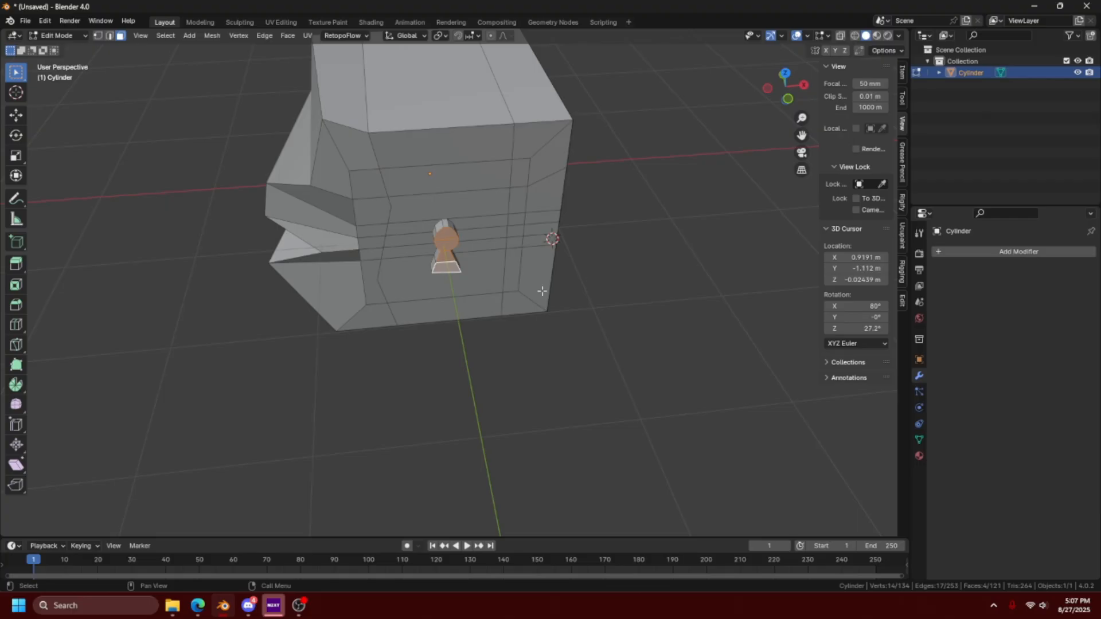
- Spin the selected keyhole faces -225° about the Z axis around the 3D cursor in 12 steps, and widen the sidebar
click(16, 405)
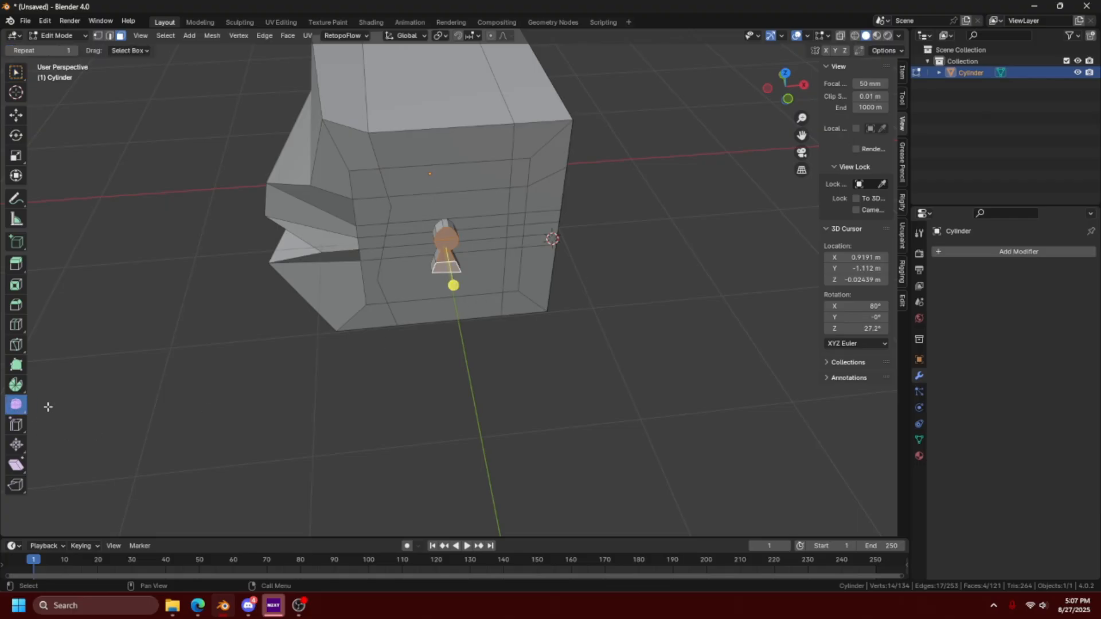
click(21, 392)
shift+middle_drag(444, 289, 422, 325)
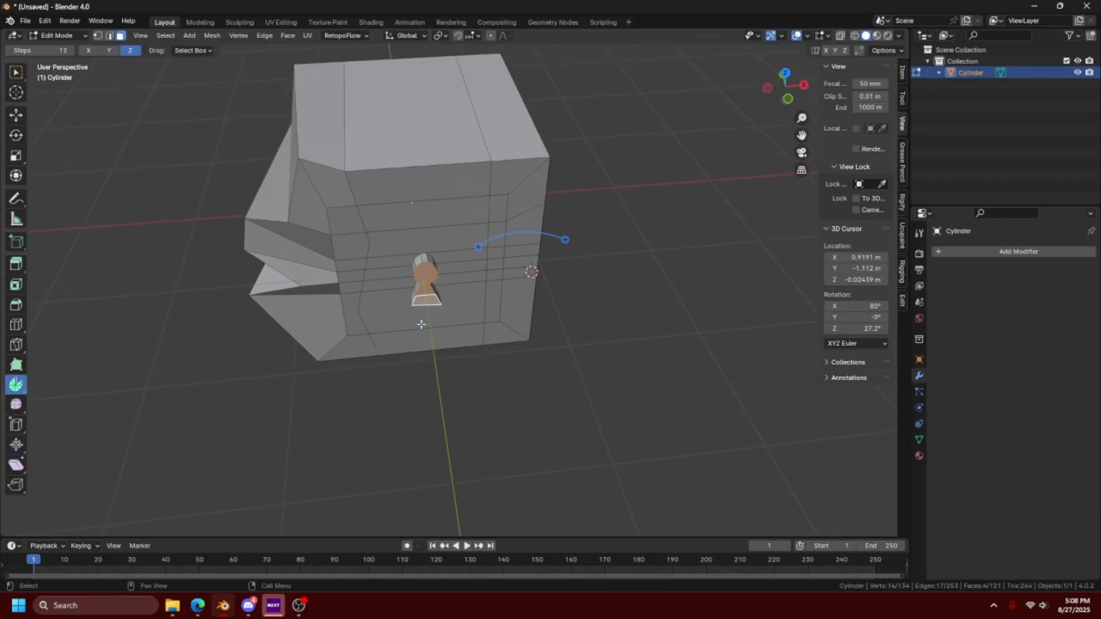
click(113, 52)
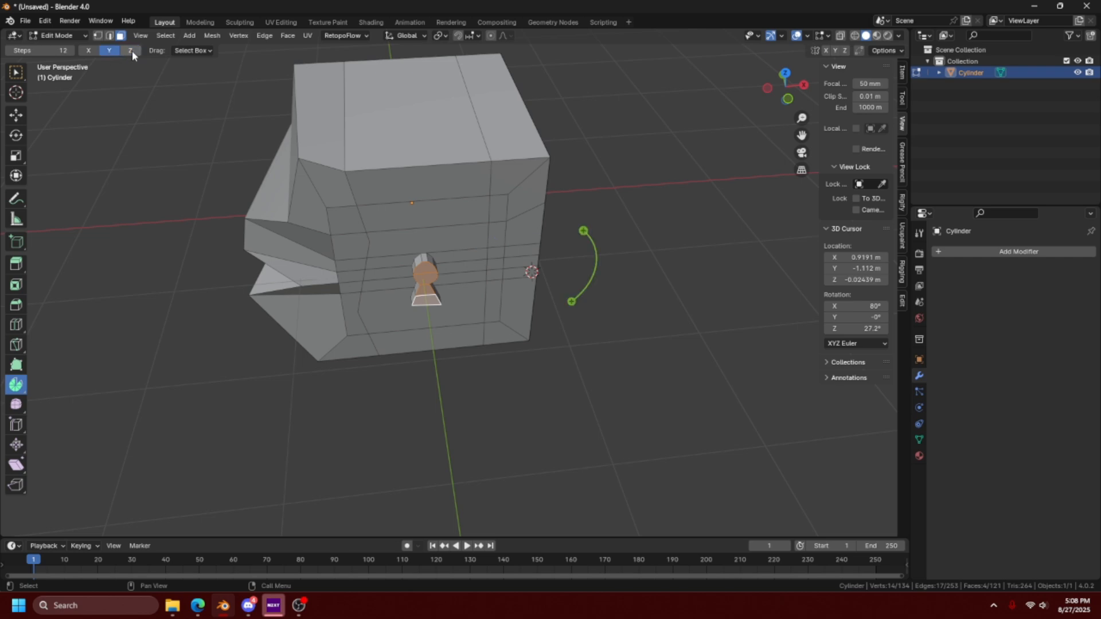
click(89, 51)
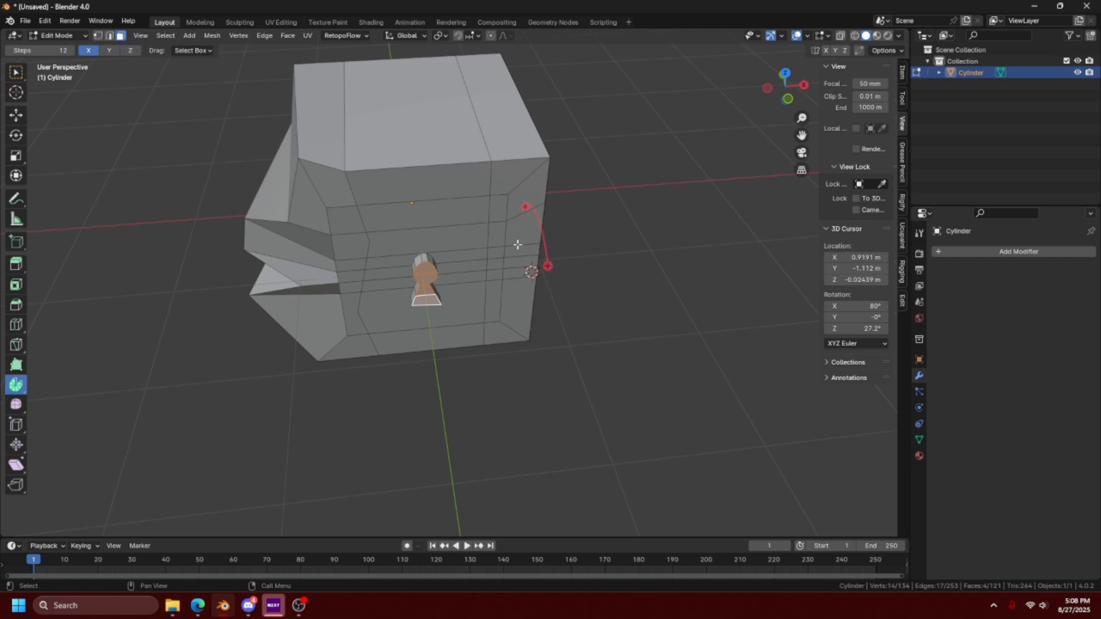
click(112, 50)
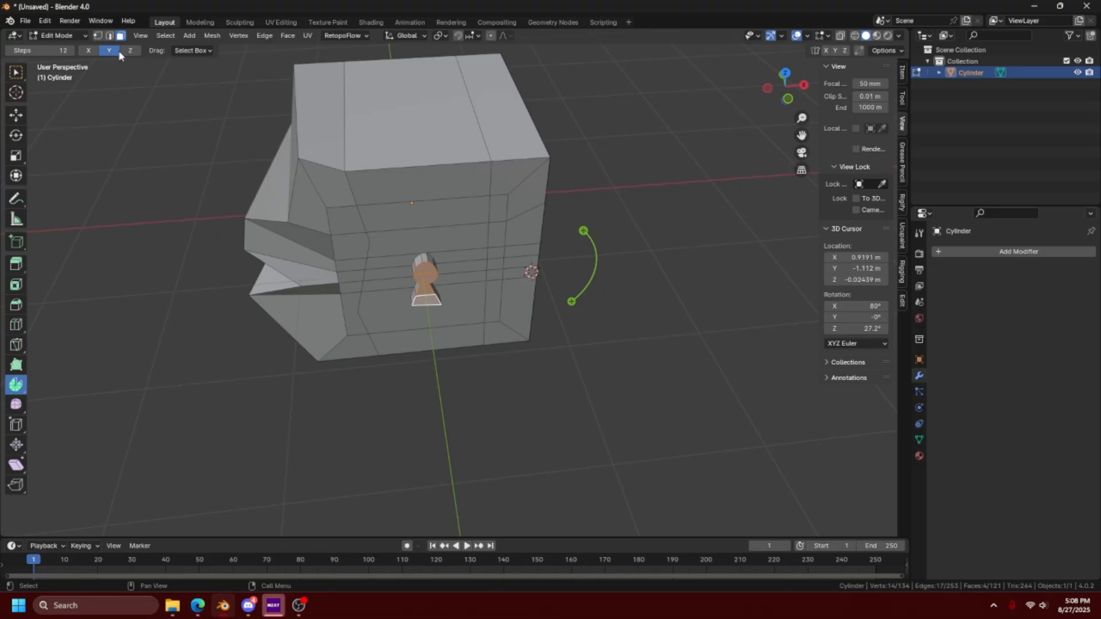
click(124, 53)
drag(566, 239, 574, 361)
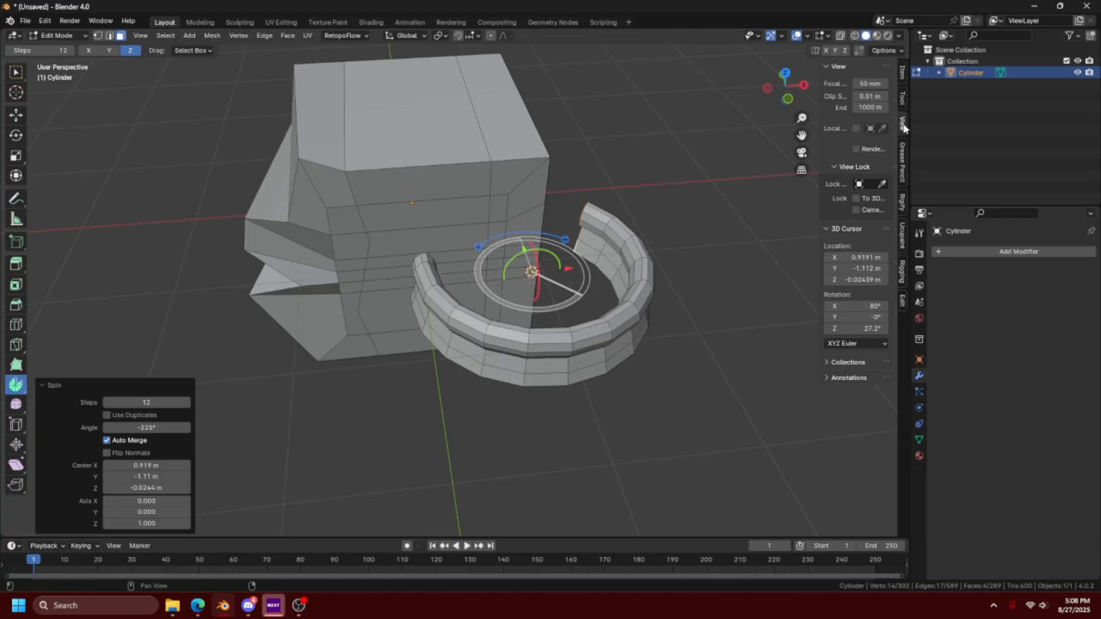
drag(821, 119, 791, 152)
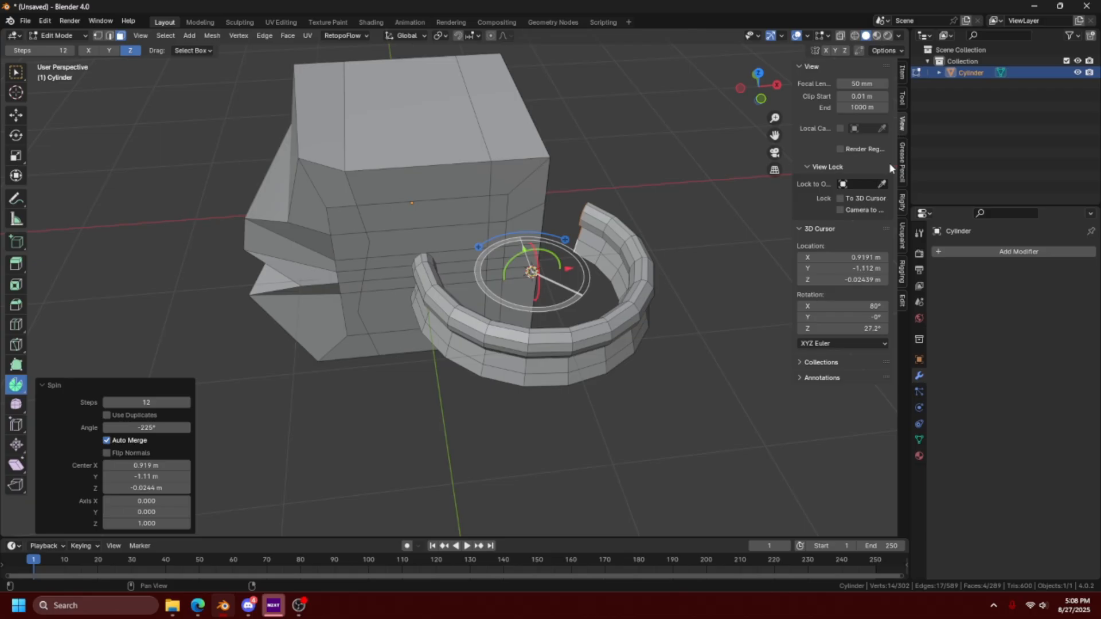
drag(843, 257, 877, 257)
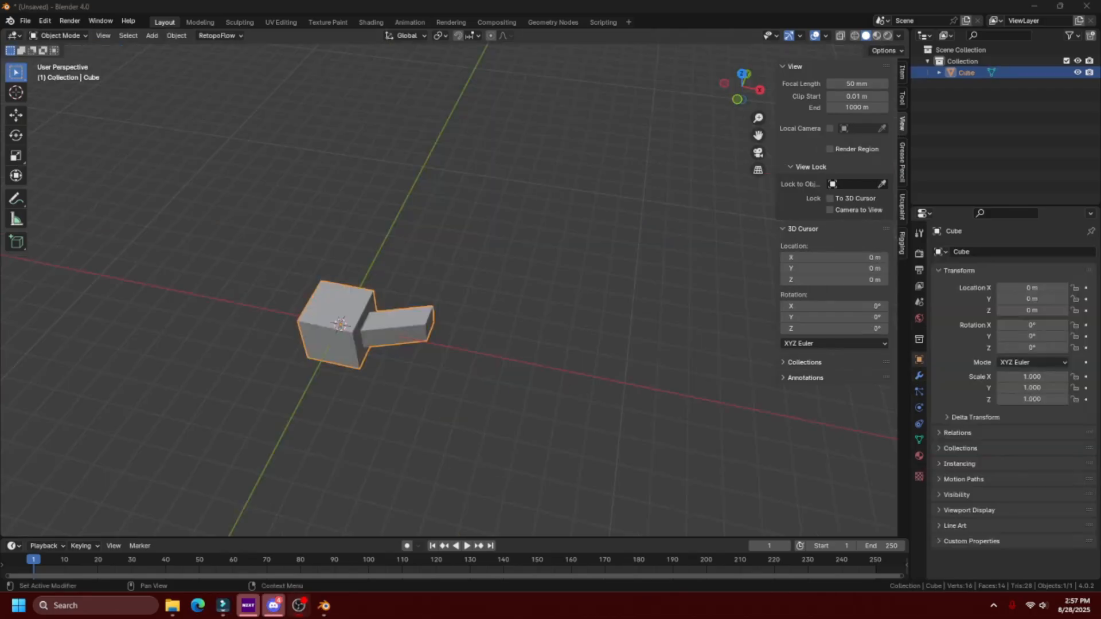
- Enter edit mode on the cube with the extruded arm, select the arm's end face and snap the 3D cursor to it
middle_drag(607, 388, 565, 364)
scroll(479, 301, up, 4)
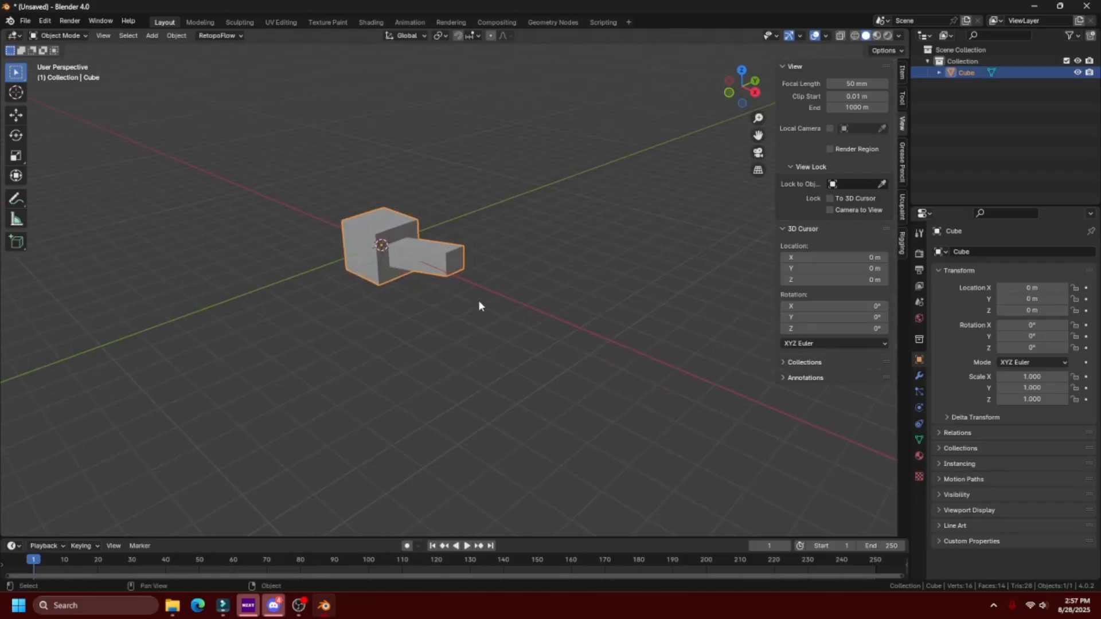
click(482, 301)
shift+middle_drag(530, 349, 563, 336)
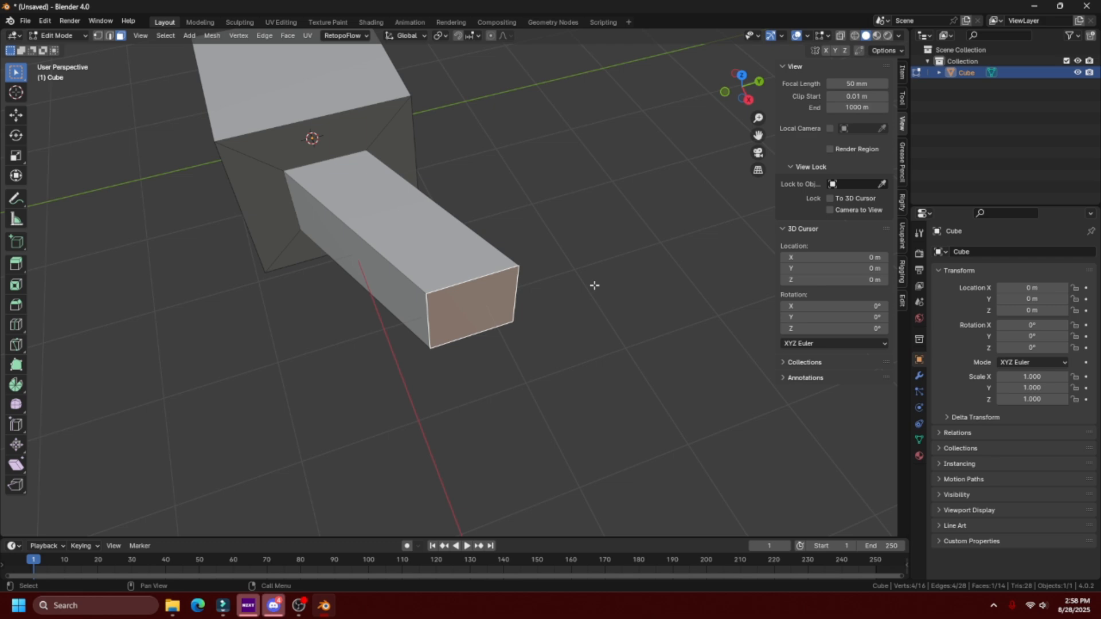
scroll(592, 285, down, 2)
key(shift+s)
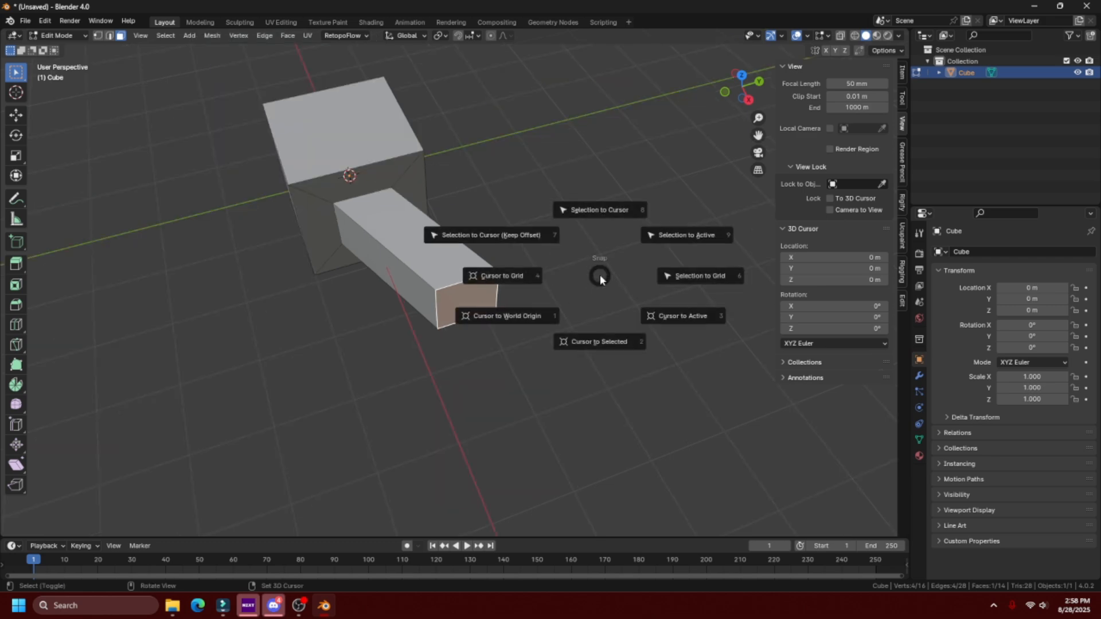
click(598, 333)
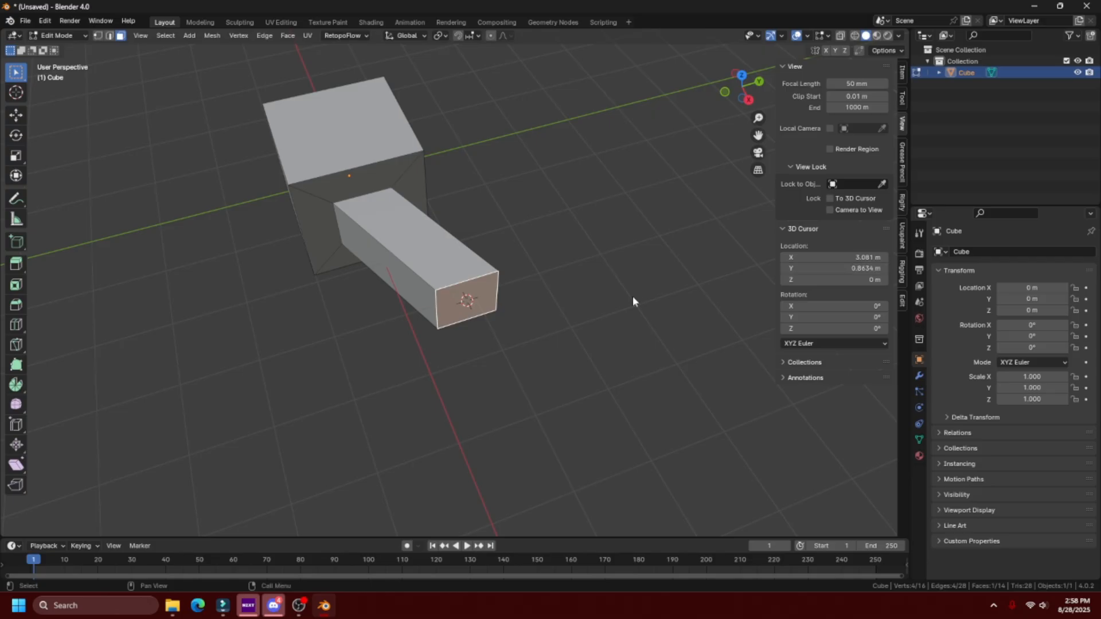
- Add 2 m to the 3D cursor's Y location and deselect the arm's end face
middle_drag(470, 314, 447, 324)
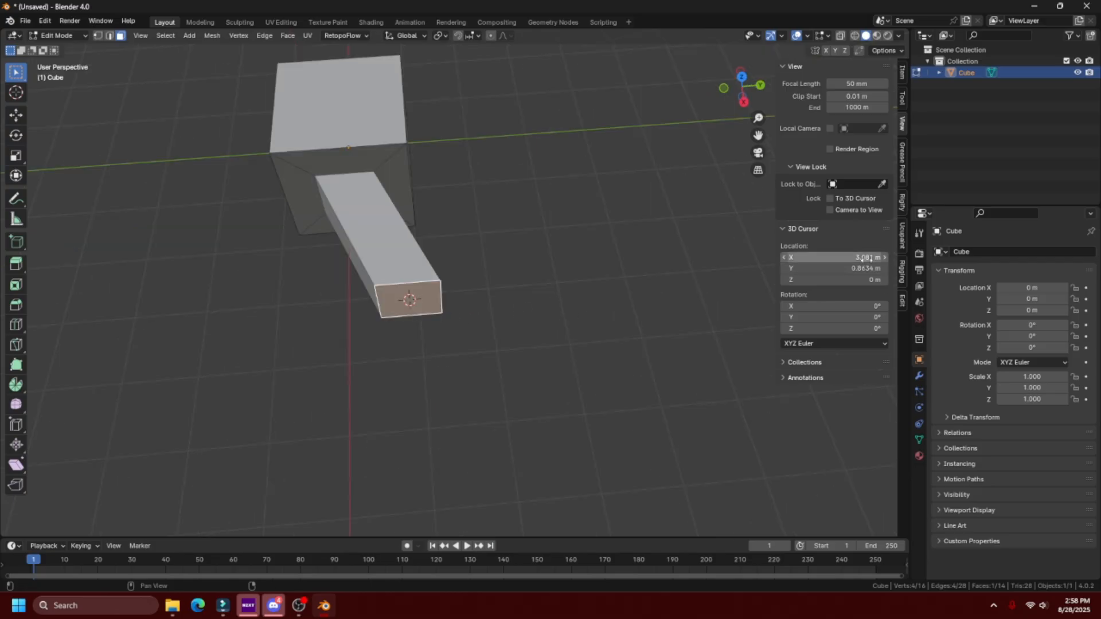
double_click(856, 269)
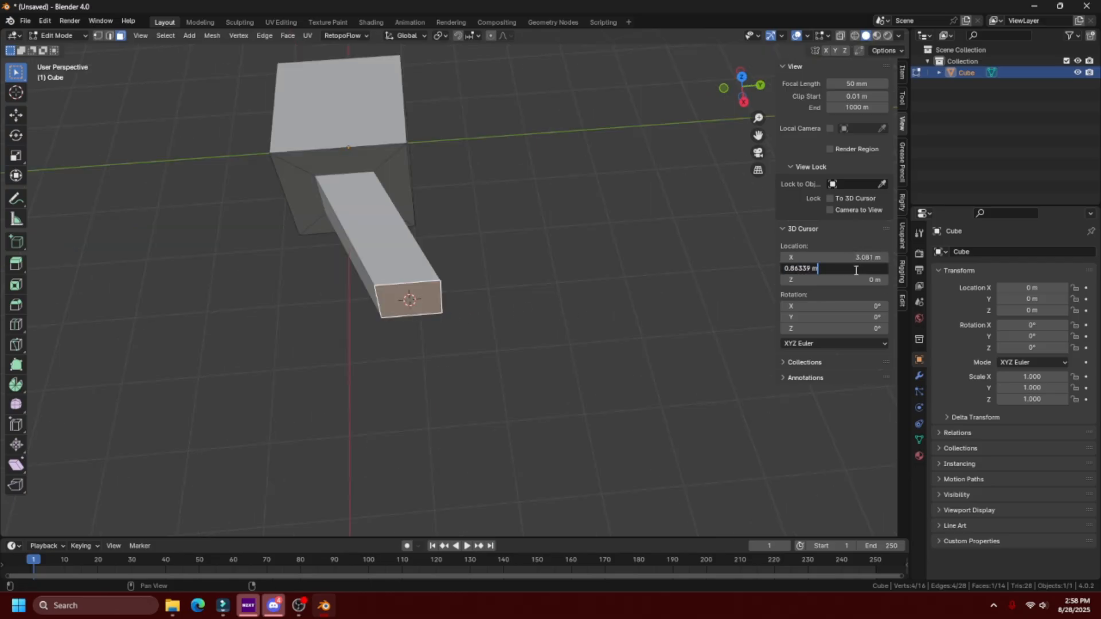
text(+)
text( 2)
key(Return)
click(563, 307)
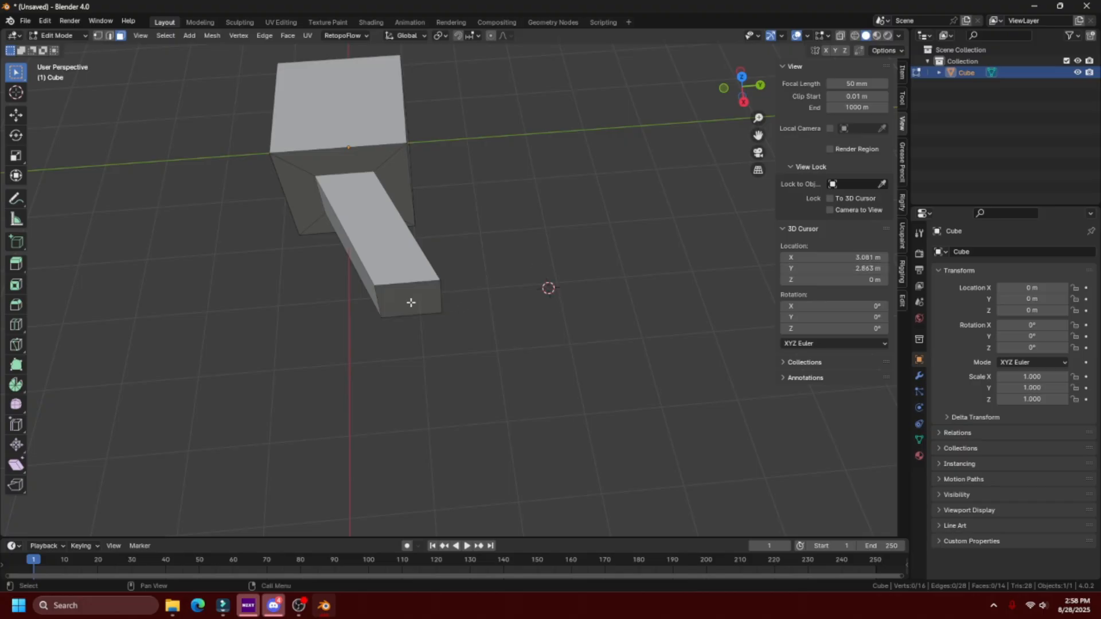
- Select the arm's end face and spin it about Z around the 3D cursor in 12 steps into a nearly closed ring
click(410, 303)
click(15, 385)
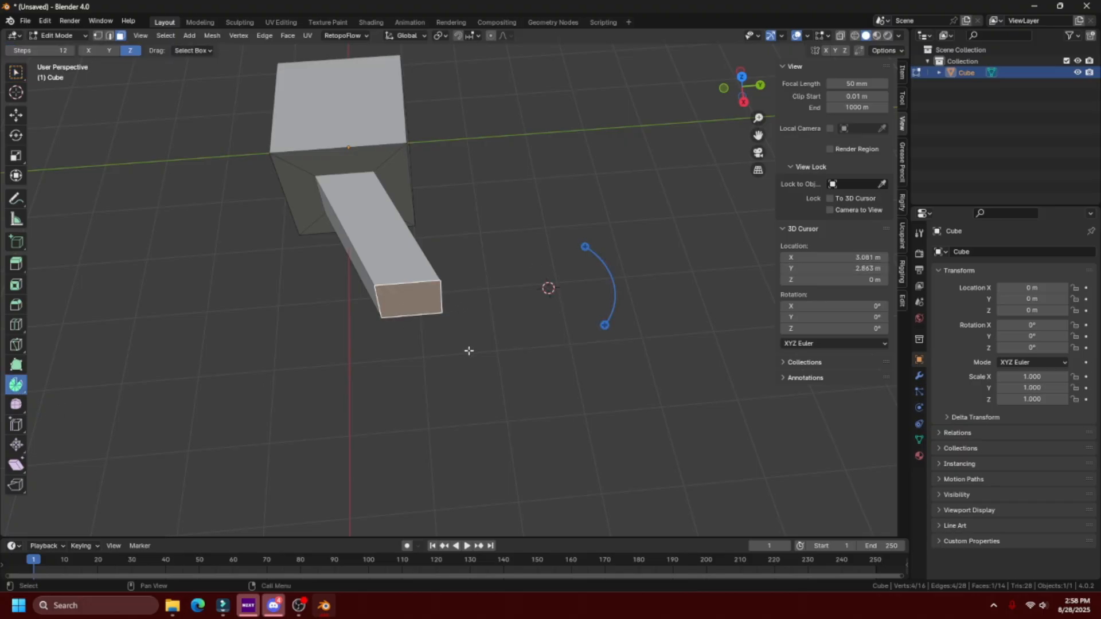
drag(585, 243, 602, 272)
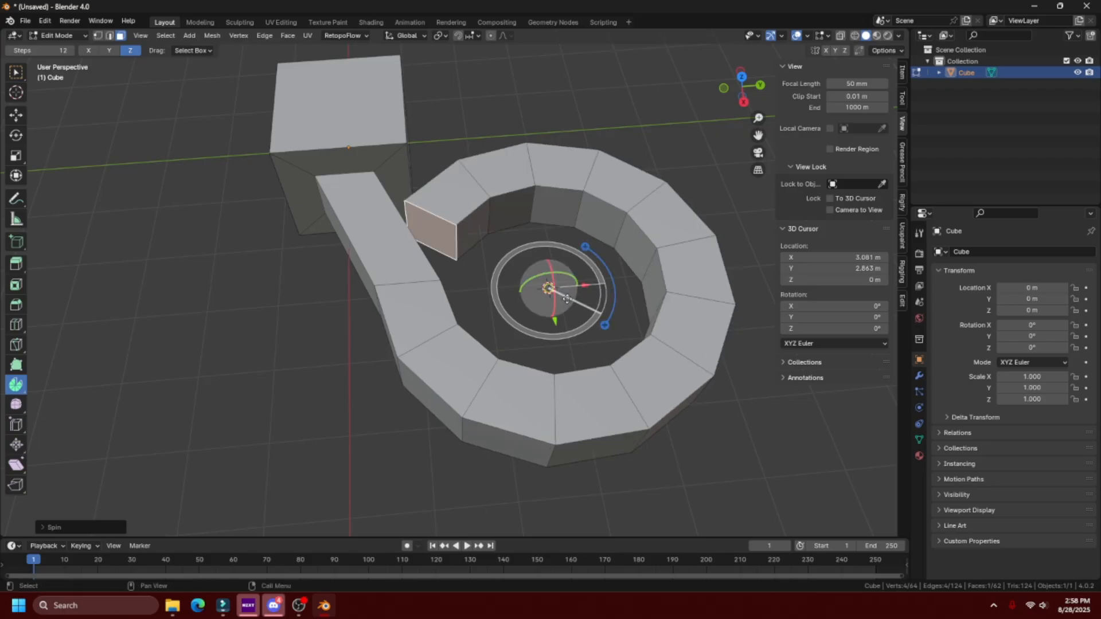
middle_drag(553, 304, 511, 347)
scroll(513, 349, down, 3)
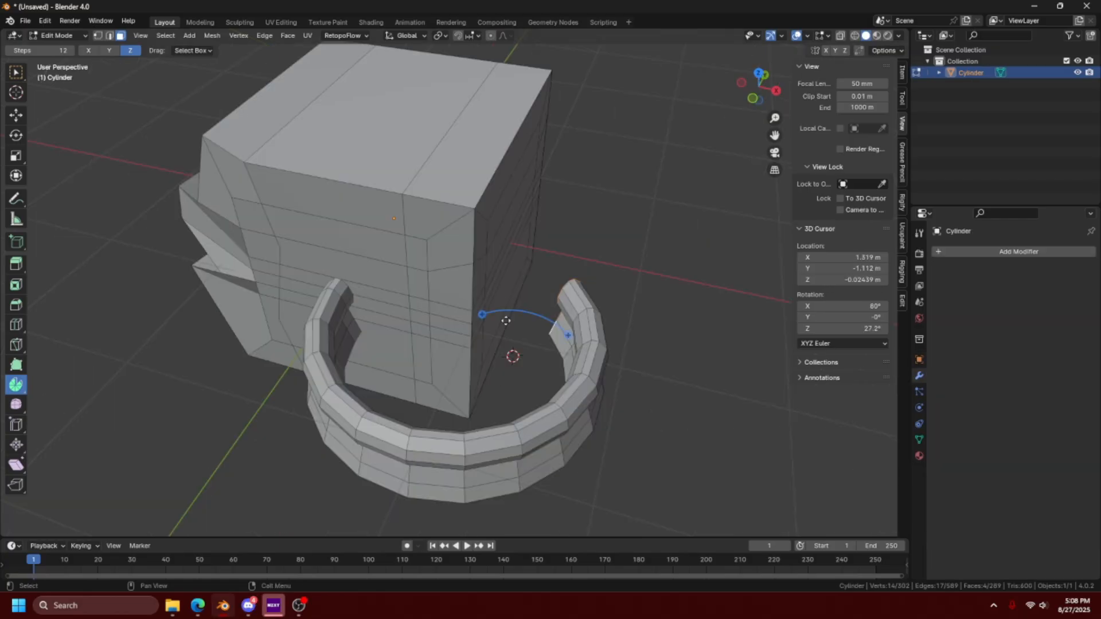
- Select the whole mesh and try to round it off with the Smooth tool, using a factor of about 0.81
middle_drag(313, 400, 194, 379)
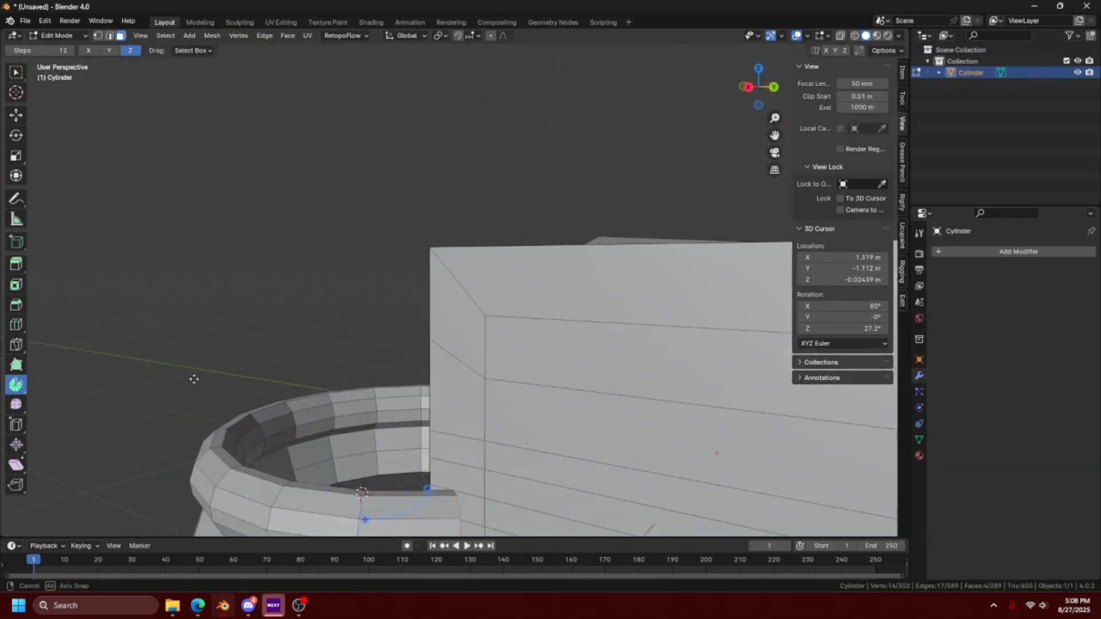
middle_drag(274, 435, 387, 437)
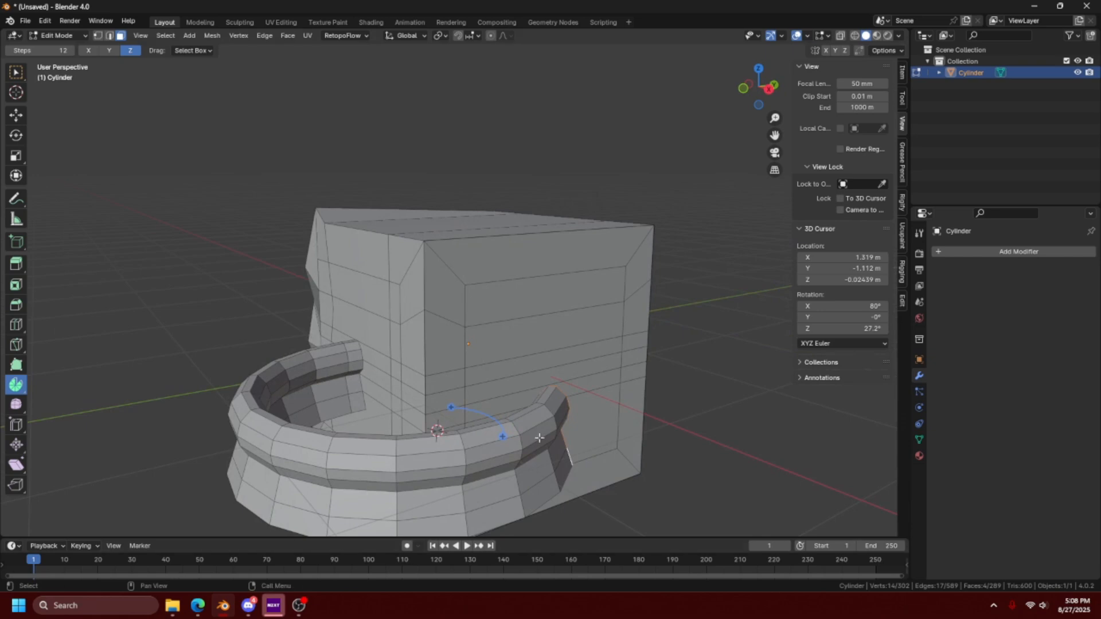
middle_drag(539, 437, 371, 368)
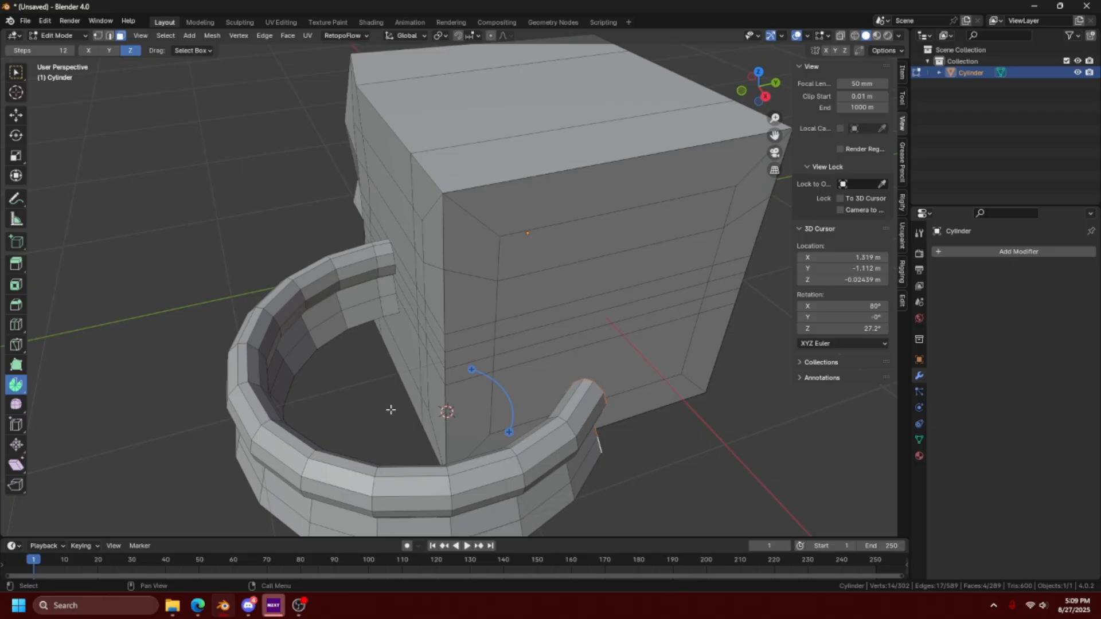
key(a)
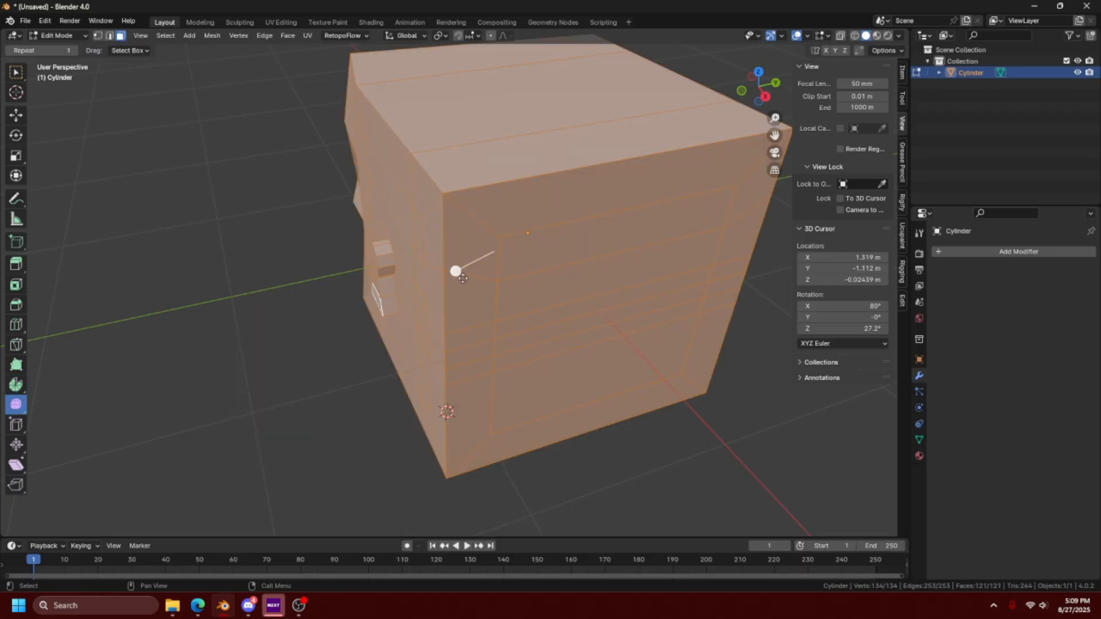
drag(456, 271, 477, 266)
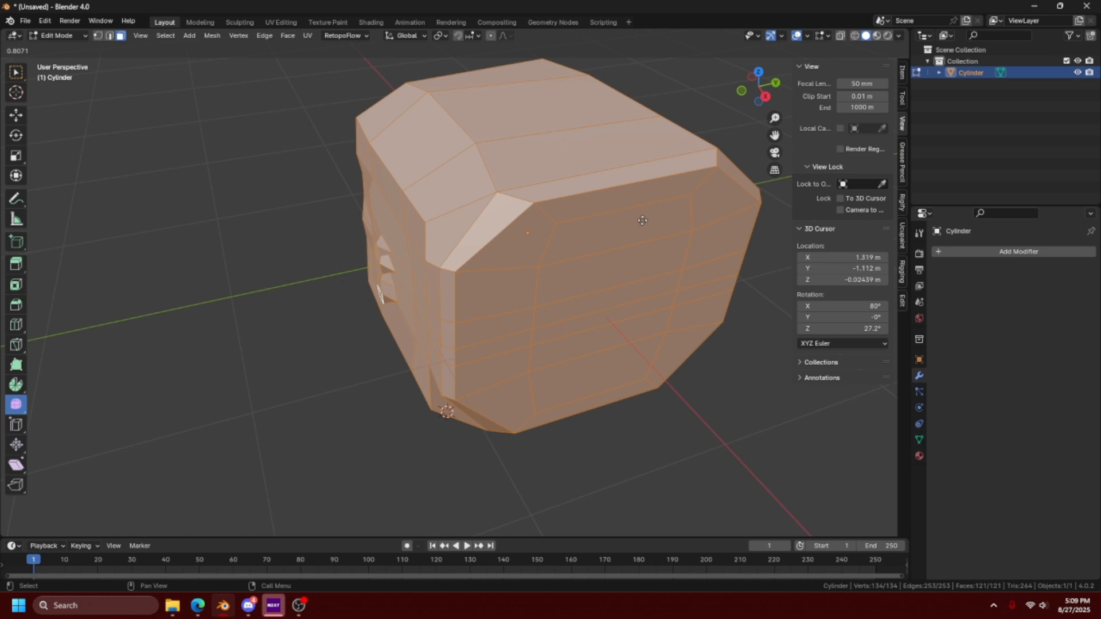
key(Escape)
- Select the cube's upper corner vertex in vertex mode and try to slide it along its adjoining edges
key(1)
click(445, 197)
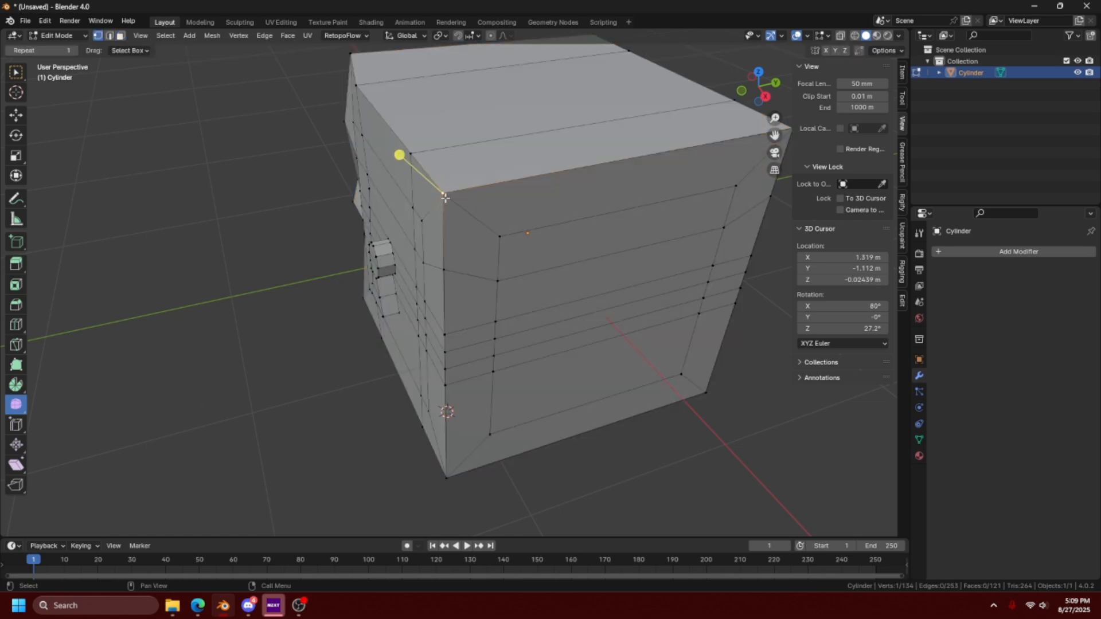
click(15, 72)
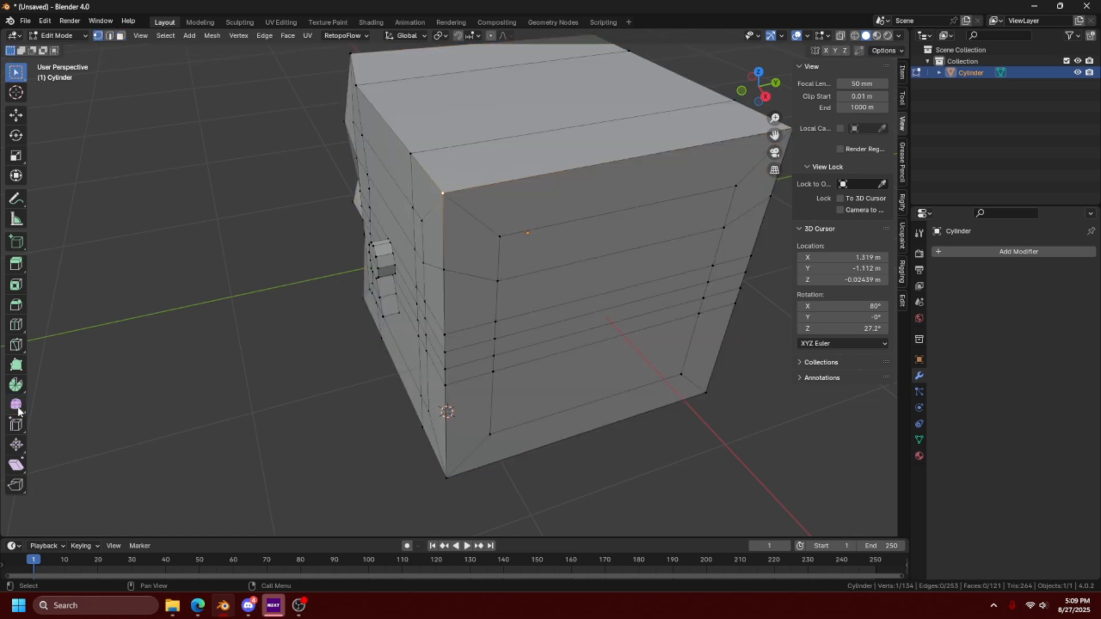
key(shift+v)
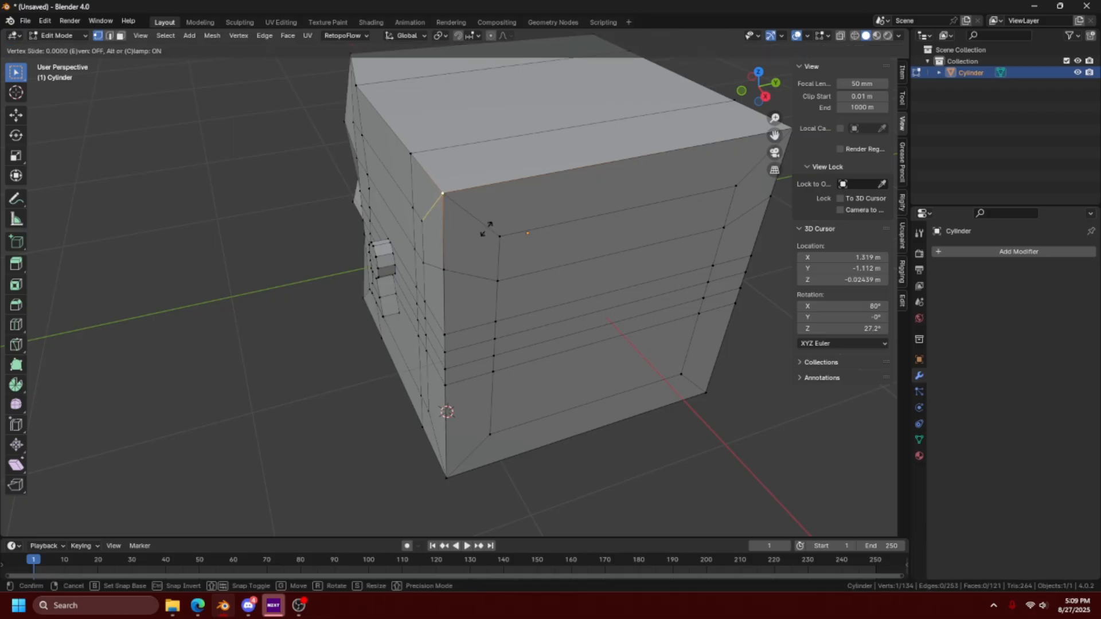
click(490, 243)
- Select the vertex where the loop cut meets the top edge above the keyhole and try vertex slides along its edges
middle_drag(490, 242, 513, 338)
click(492, 293)
scroll(513, 337, up, 3)
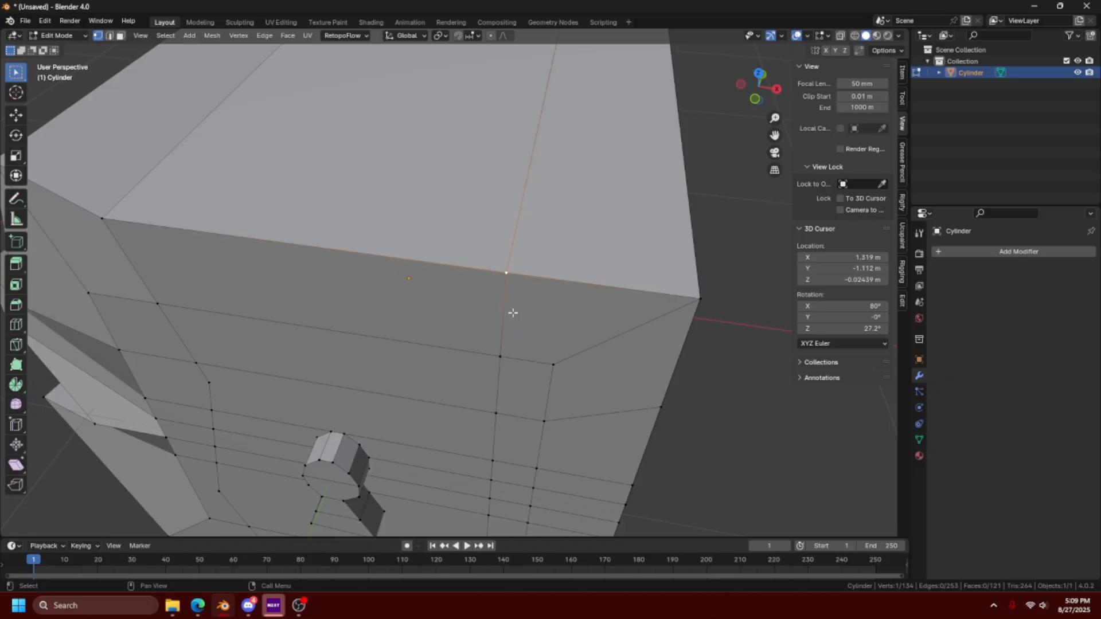
key(shift+v)
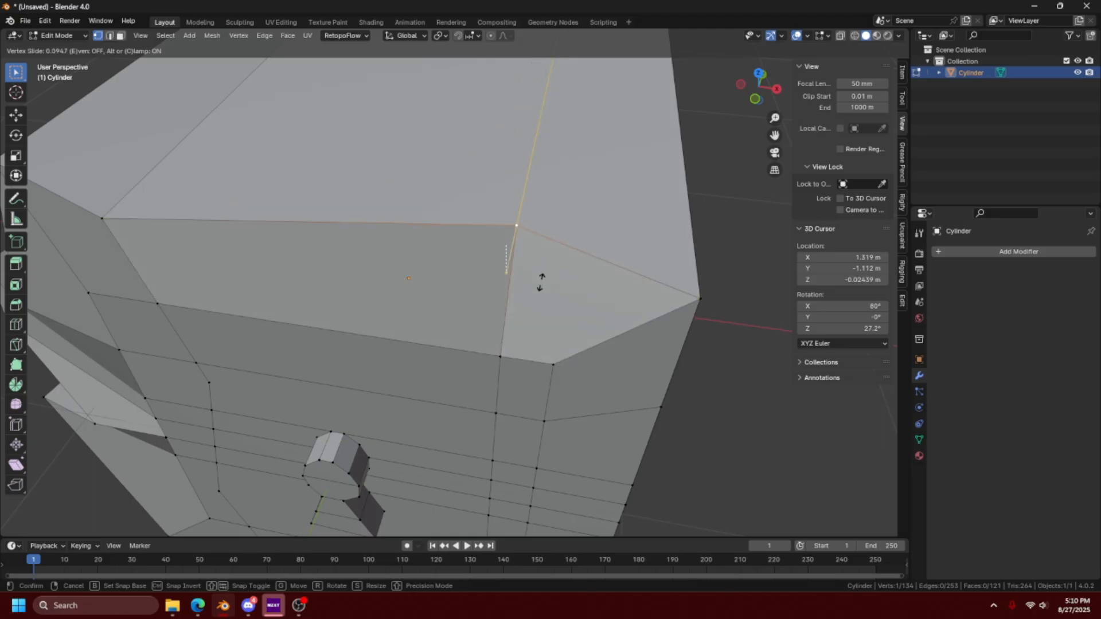
click(548, 276)
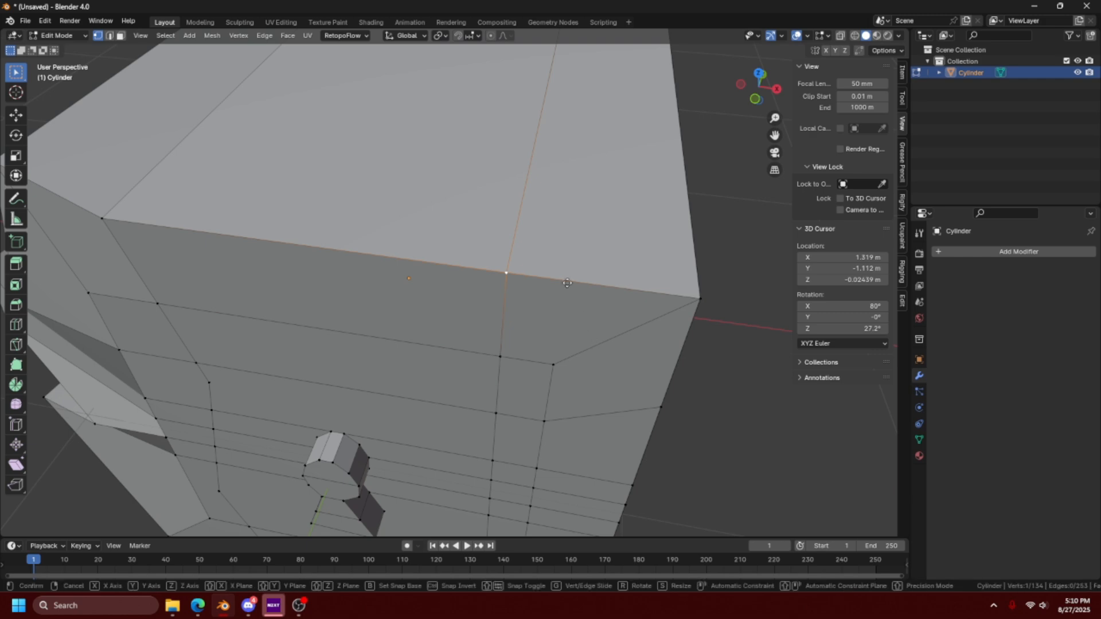
key(shift+v)
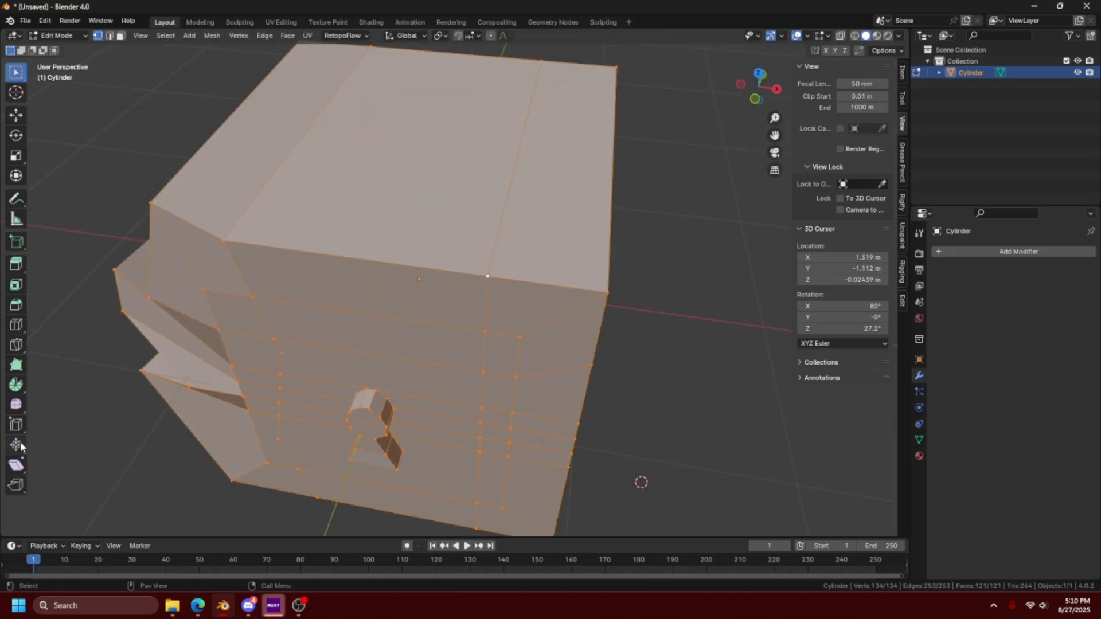
- Try to push all faces along their normals with the Shrink/Fatten tool on the whole mesh
click(17, 446)
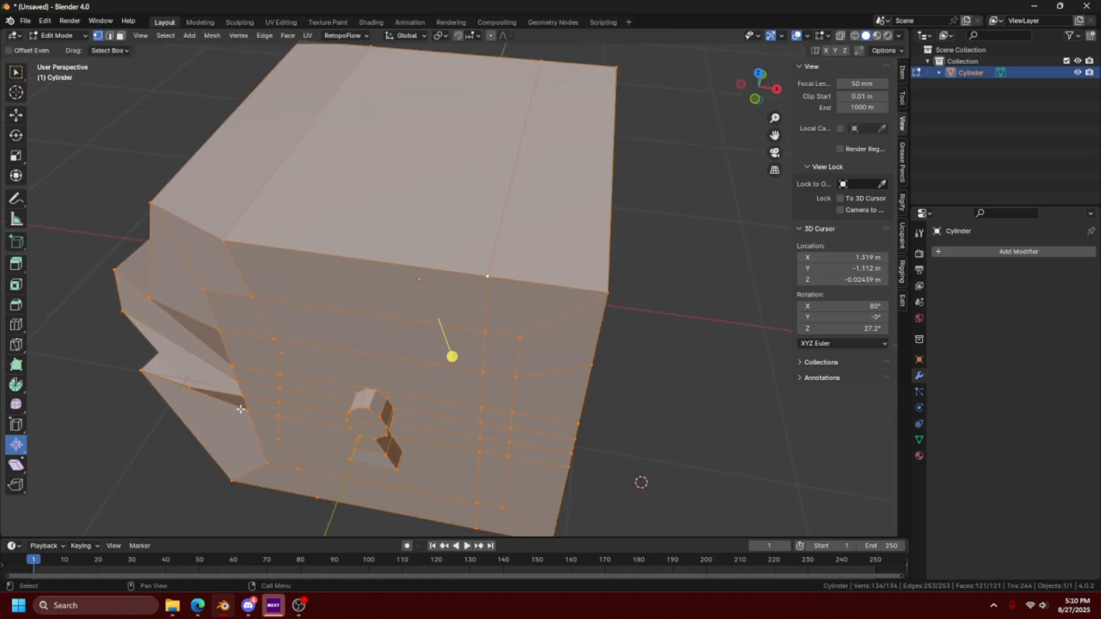
drag(452, 357, 479, 353)
middle_drag(480, 353, 484, 325)
- Try the Shear tool's directional handles on the fully selected mesh
click(16, 465)
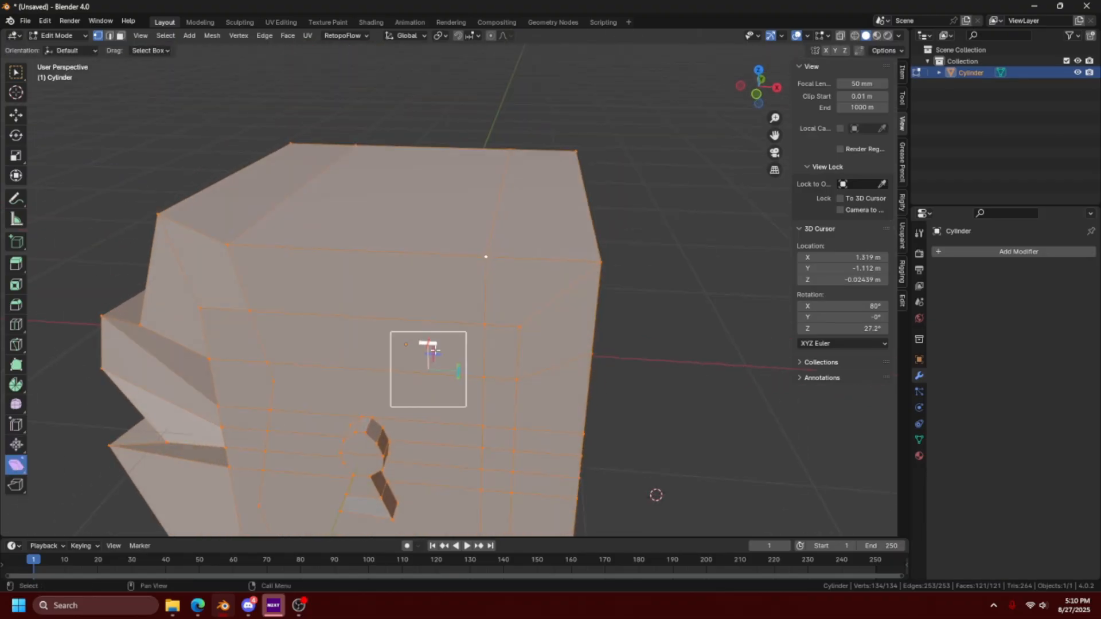
shift+middle_drag(479, 389, 473, 307)
scroll(473, 307, up, 2)
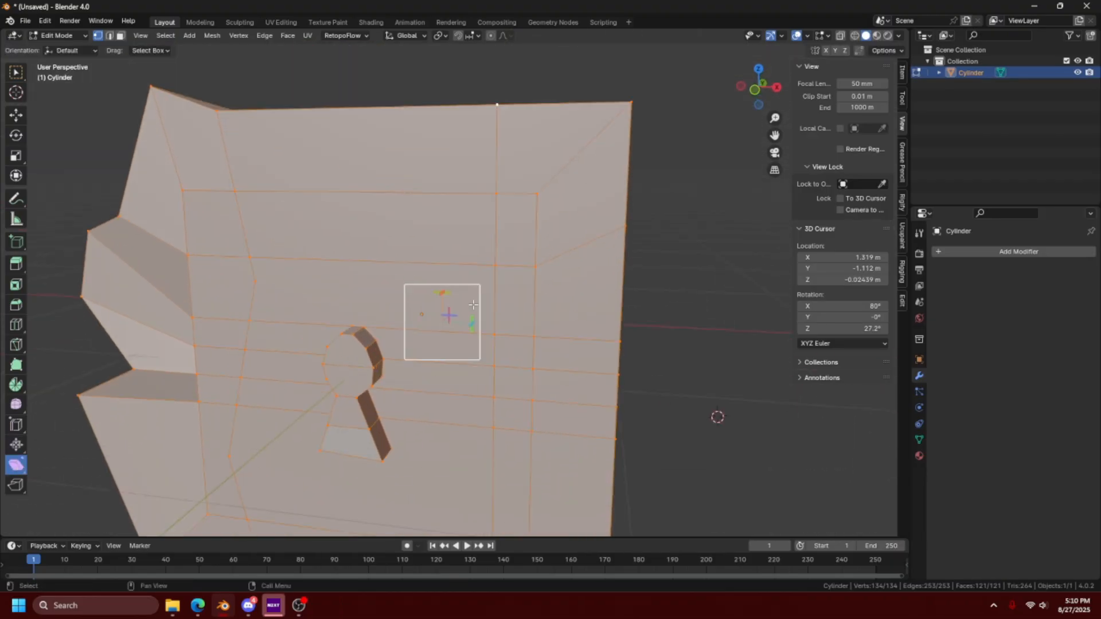
scroll(473, 307, down, 2)
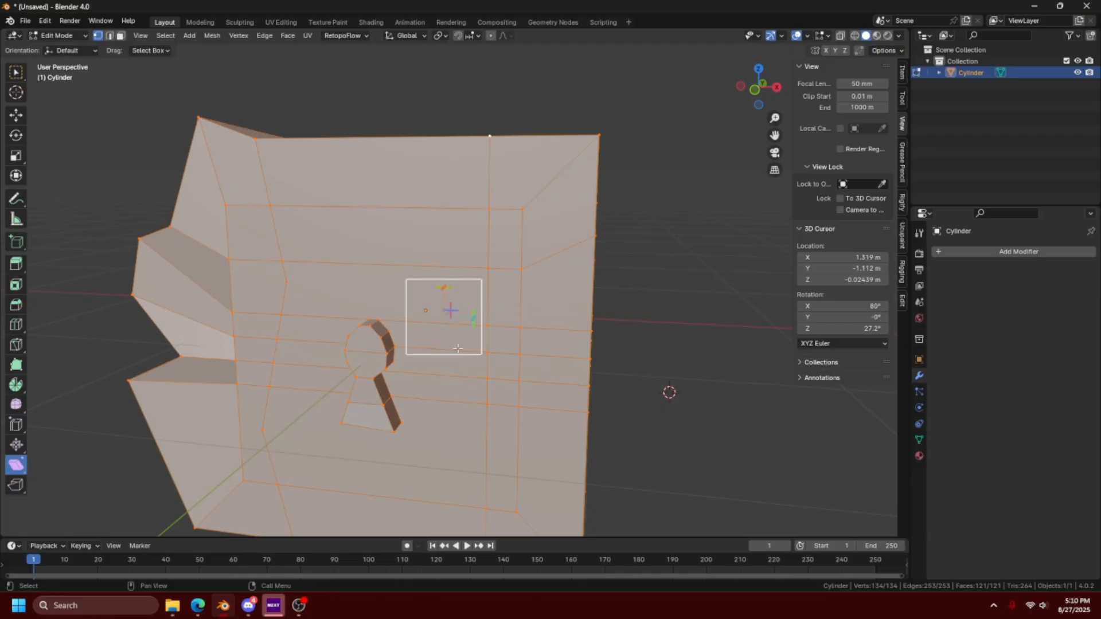
drag(444, 287, 474, 315)
right_click(445, 286)
right_click(474, 315)
middle_drag(472, 327, 527, 319)
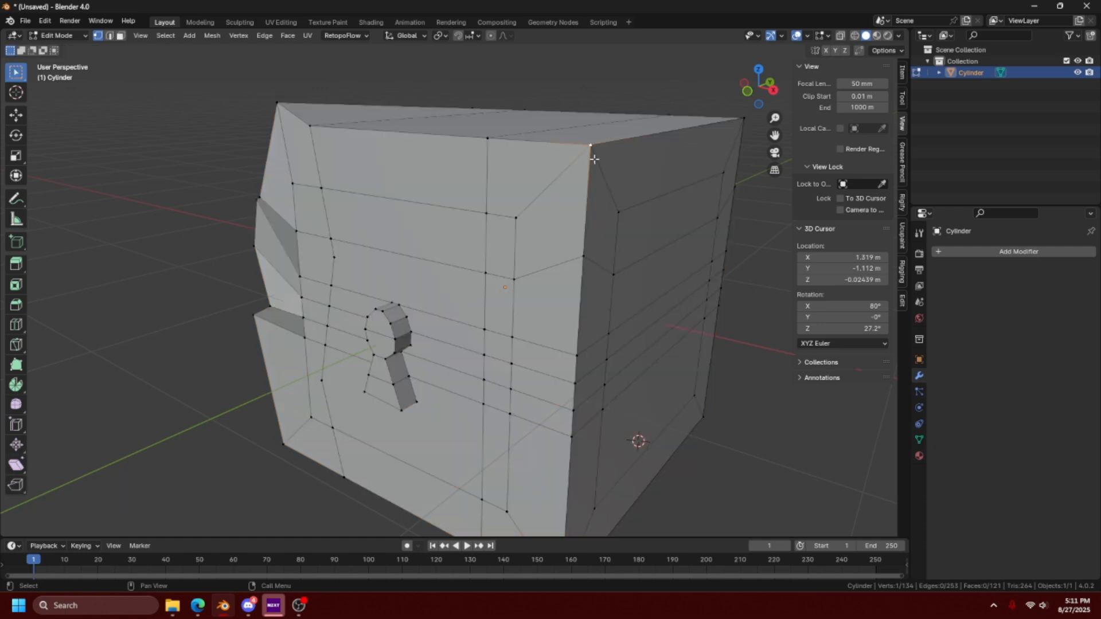
- Rip the cube's upper corner vertex and pull it outward by about 0.2 m in X, -0.3 m in Y and -0.23 m in Z
middle_drag(594, 158, 493, 186)
click(17, 485)
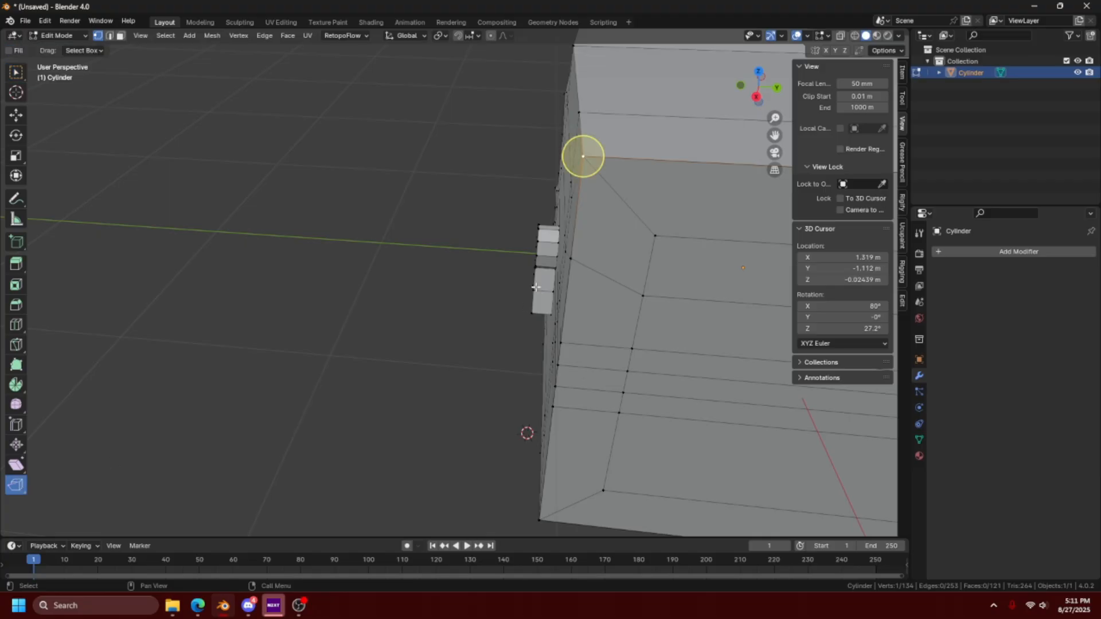
middle_drag(535, 287, 518, 203)
drag(489, 224, 393, 307)
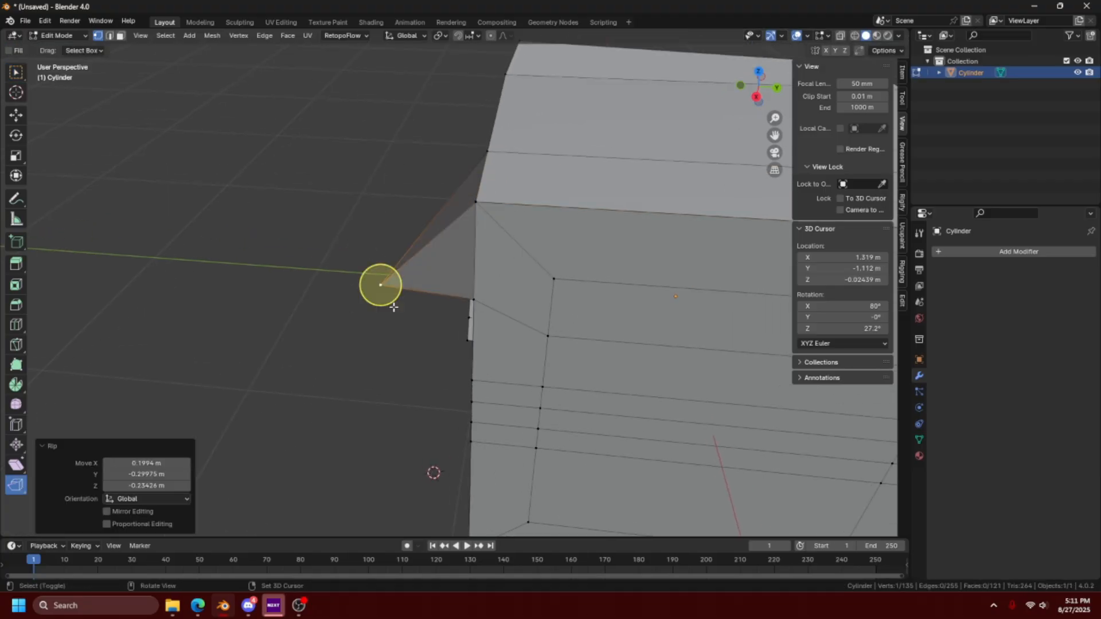
middle_drag(399, 319, 545, 242)
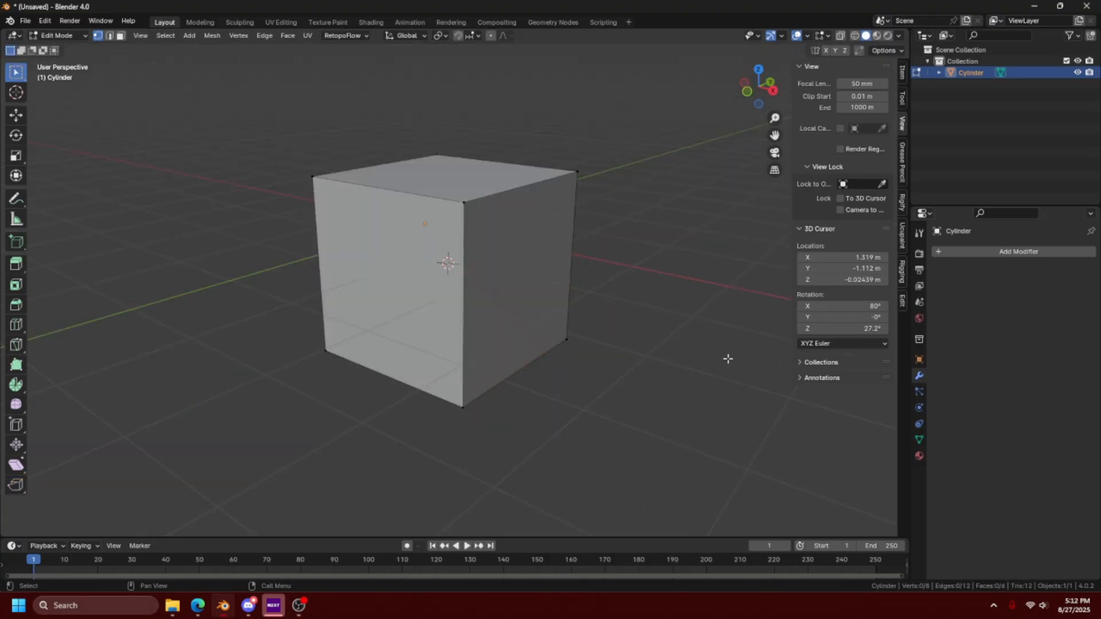
- Add one centred horizontal loop cut around the plain cube
middle_drag(728, 359, 516, 312)
key(ctrl+r)
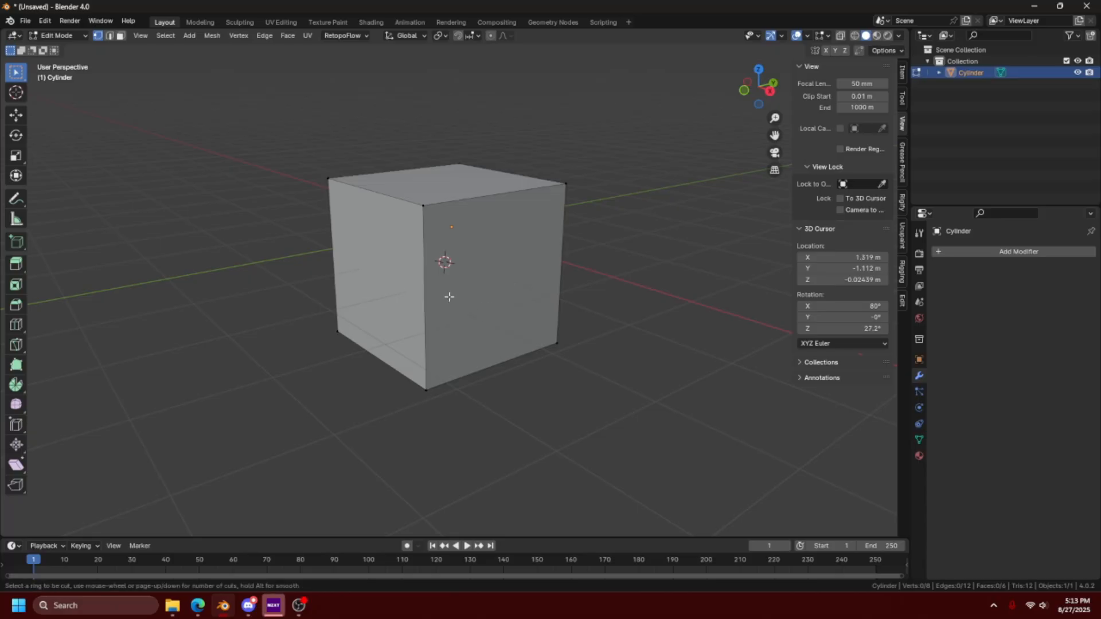
click(454, 298)
right_click(494, 295)
- Try a three-segment bevel about 0.177 m wide on the cube's horizontal loop
key(ctrl+b)
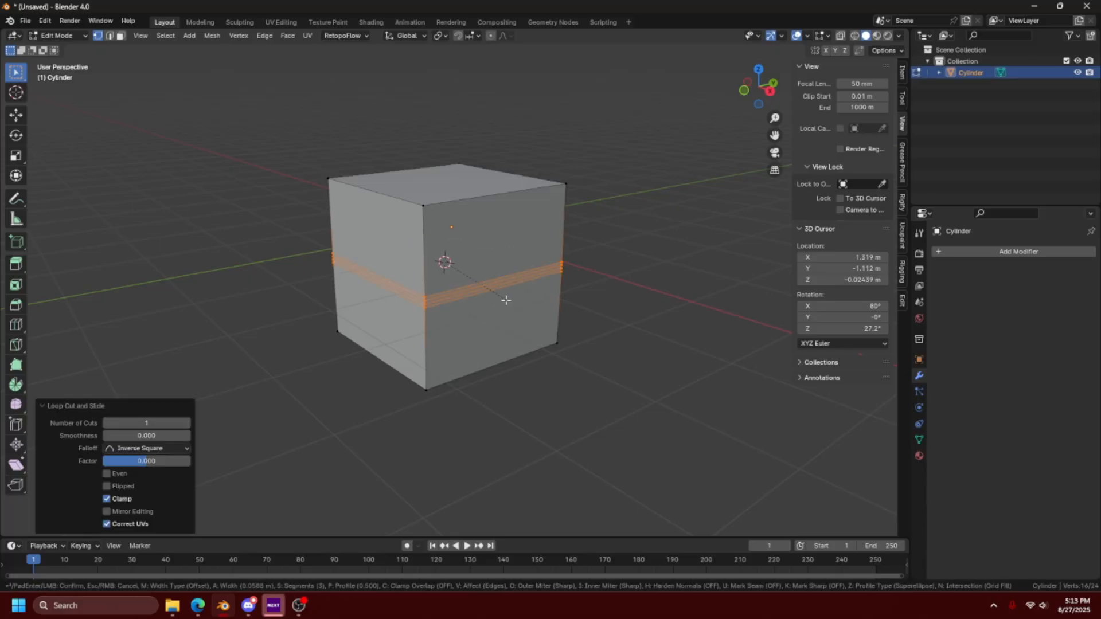
scroll(545, 286, up, 2)
click(590, 273)
middle_drag(590, 273, 625, 275)
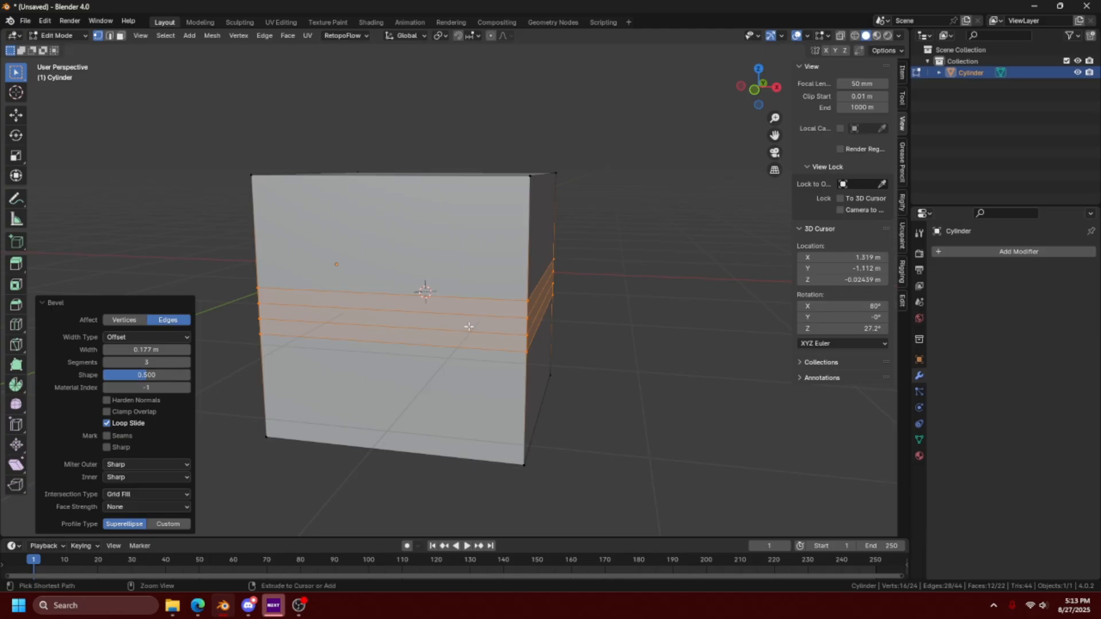
key(ctrl+z)
- Scale the horizontal loop inward and bevel it in three segments so the cube's sides curve into a waist
key(s)
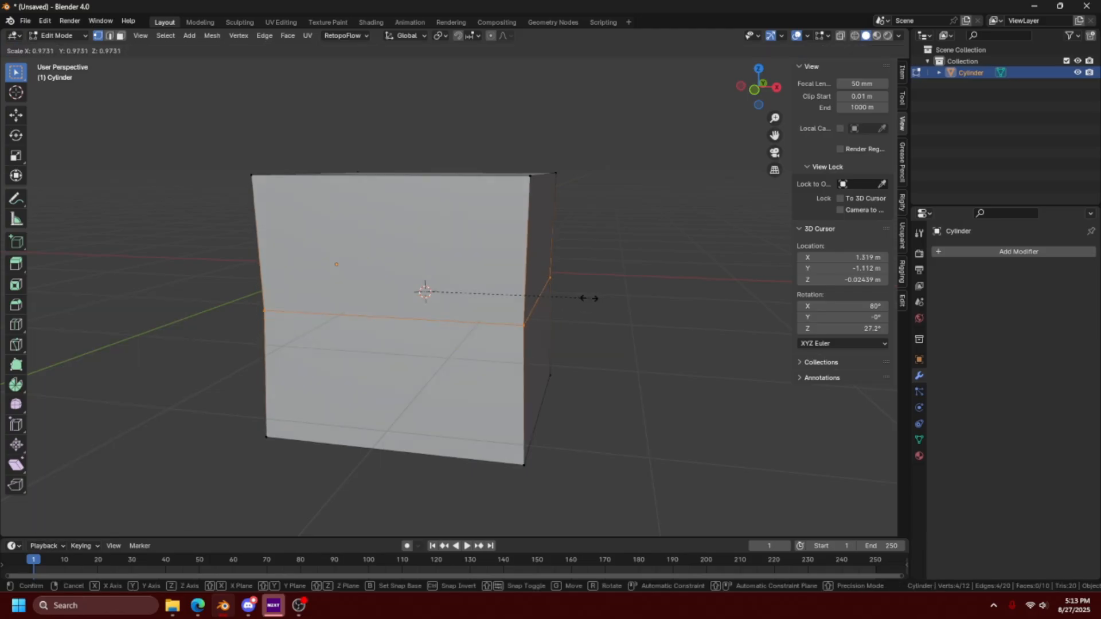
click(565, 306)
key(ctrl+b)
click(506, 323)
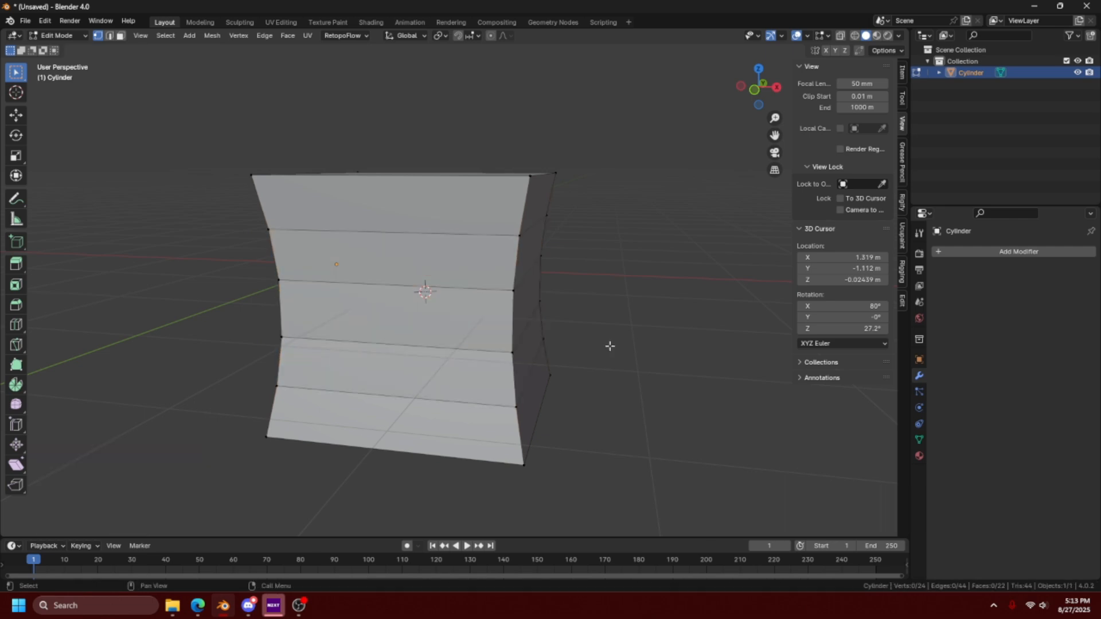
key(Tab)
middle_drag(574, 339, 558, 357)
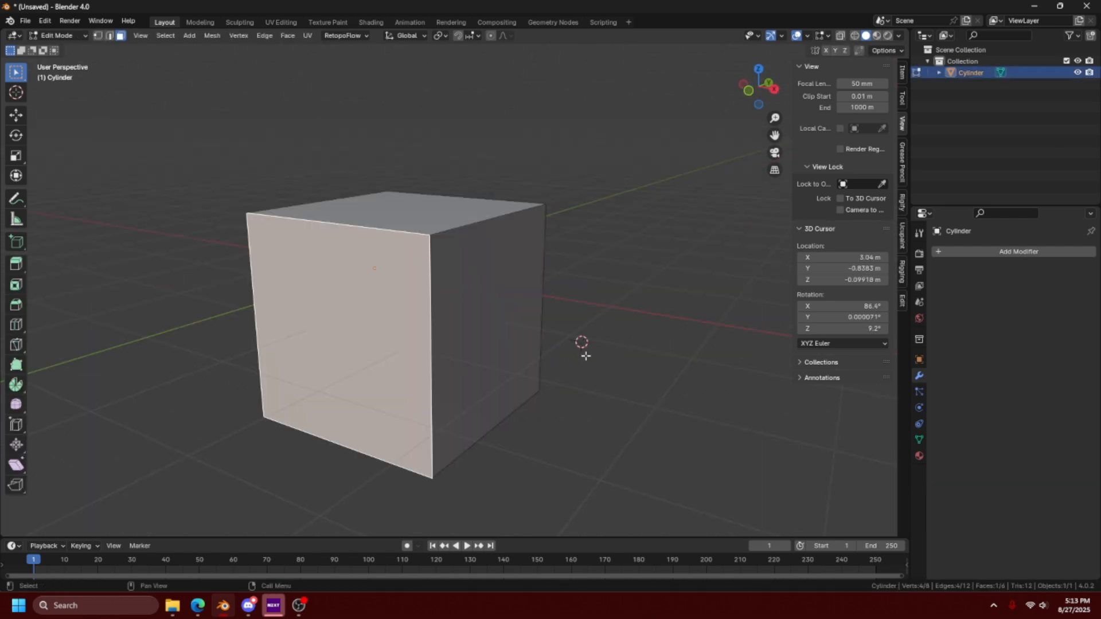
- Inset the cube's front face by about 0.513 m and try extruding the inset face
key(i)
click(464, 391)
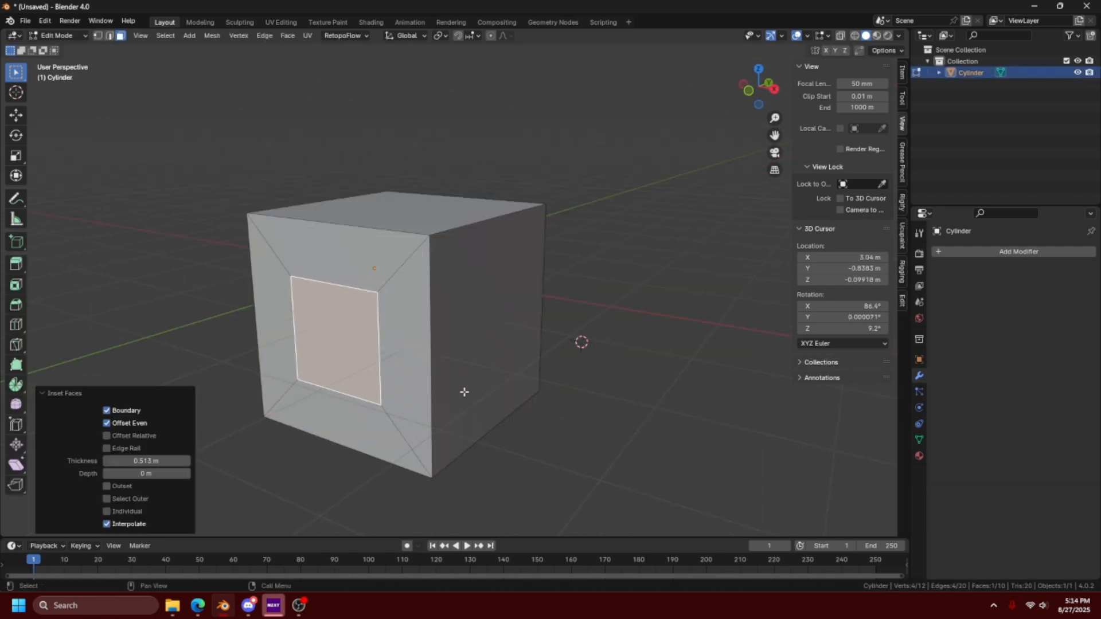
key(e)
click(431, 395)
middle_drag(430, 395, 353, 334)
mouse_move(410, 396)
middle_down()
mouse_move(383, 408)
mouse_move(452, 416)
middle_up()
key(ctrl+z)
- Cut an angular six-point outline into the cube with the Knife tool
key(k)
click(426, 282)
click(420, 316)
click(387, 345)
click(417, 350)
click(421, 392)
click(444, 353)
key(Return)
- Select the face inside the knife-cut outline and extrude it
click(438, 340)
mouse_move(516, 384)
middle_down()
mouse_move(457, 398)
mouse_move(501, 346)
mouse_move(518, 396)
middle_up()
key(e)
click(468, 397)
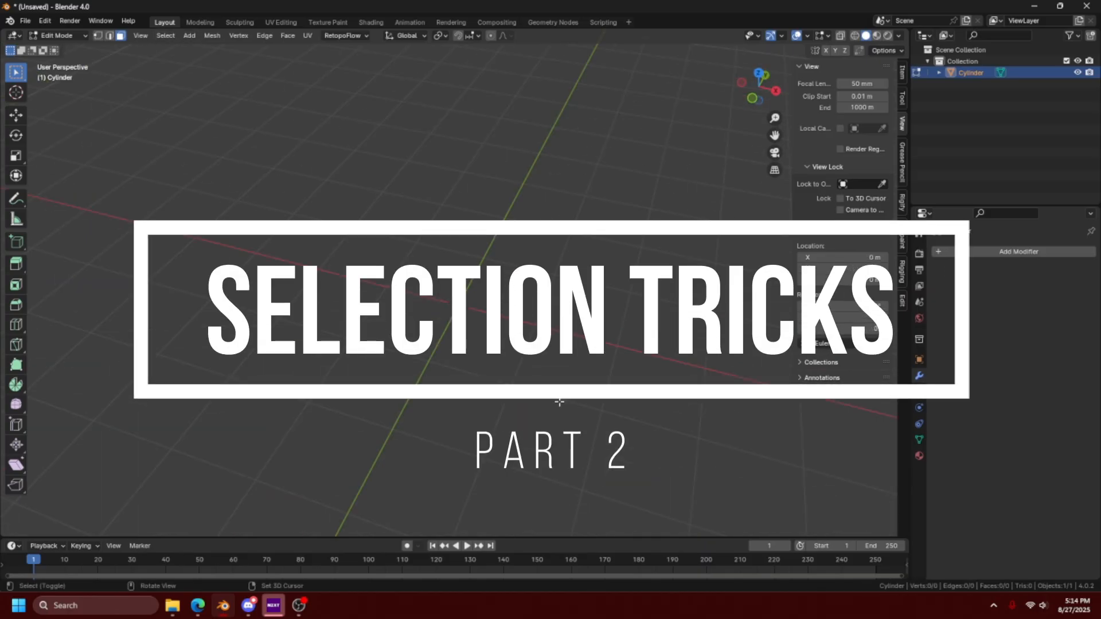
- Add a monkey mesh at the 3D cursor on the world origin and select all of its geometry
middle_drag(558, 401, 567, 354)
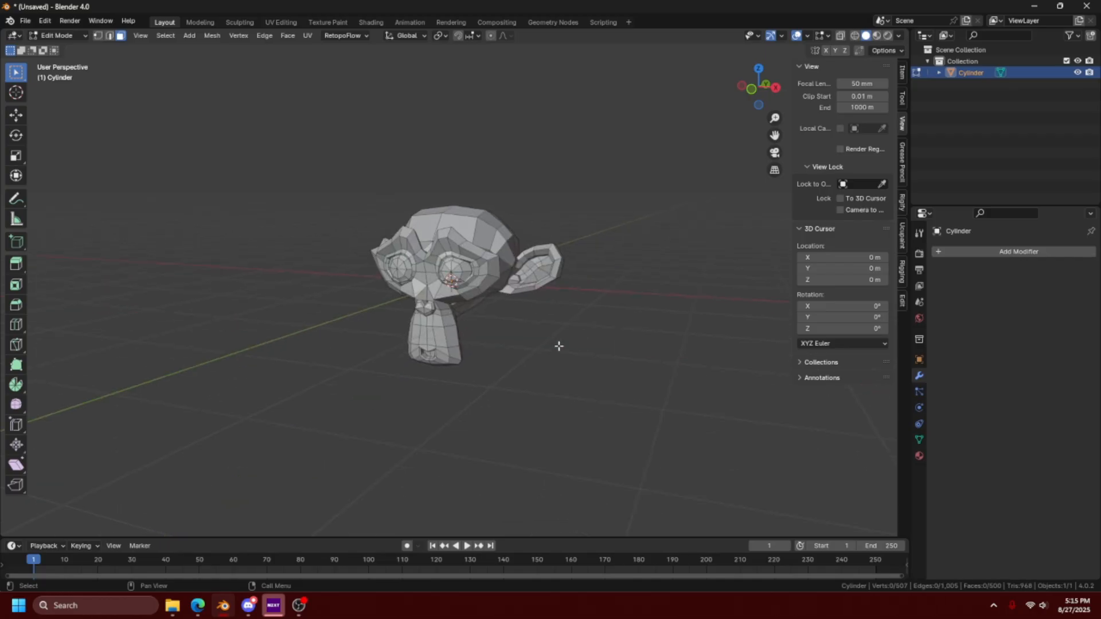
key(a)
middle_drag(558, 342, 606, 420)
scroll(606, 420, up, 2)
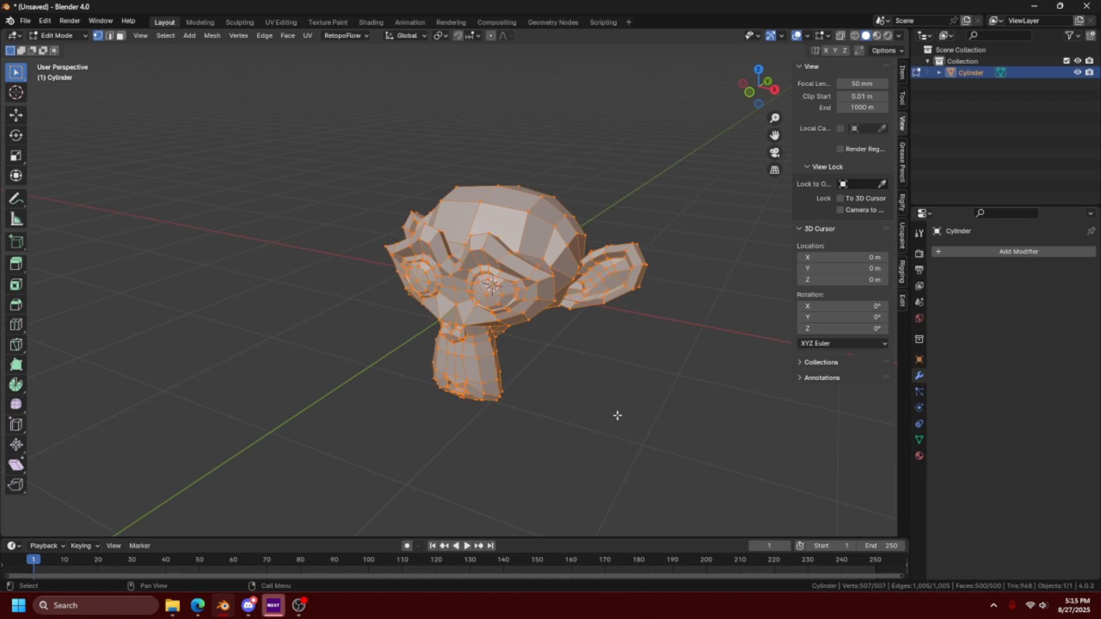
click(166, 36)
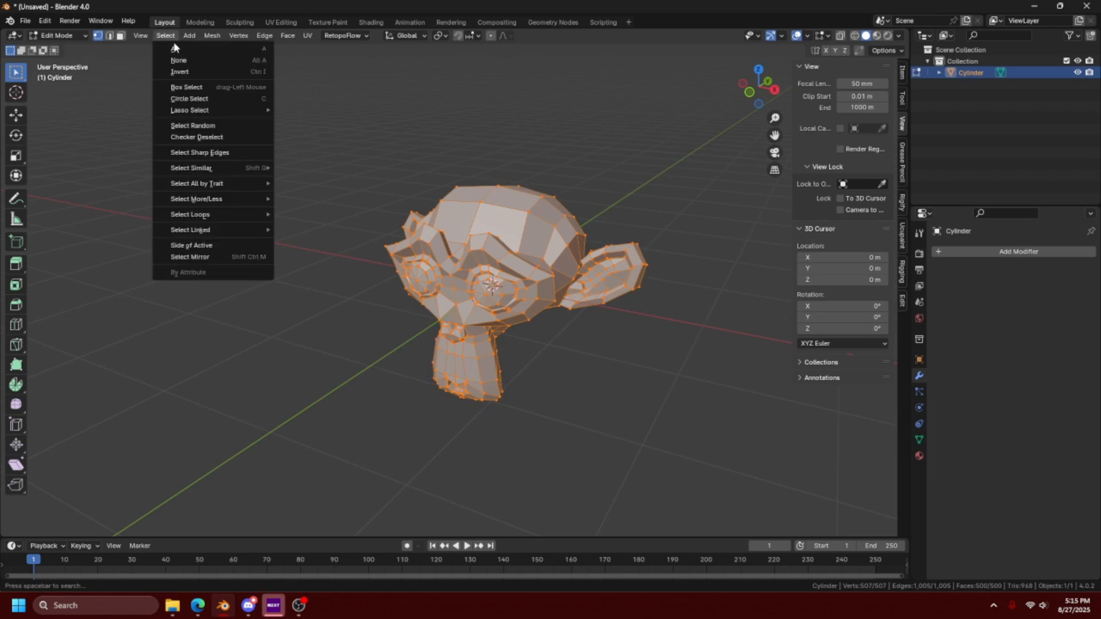
click(172, 48)
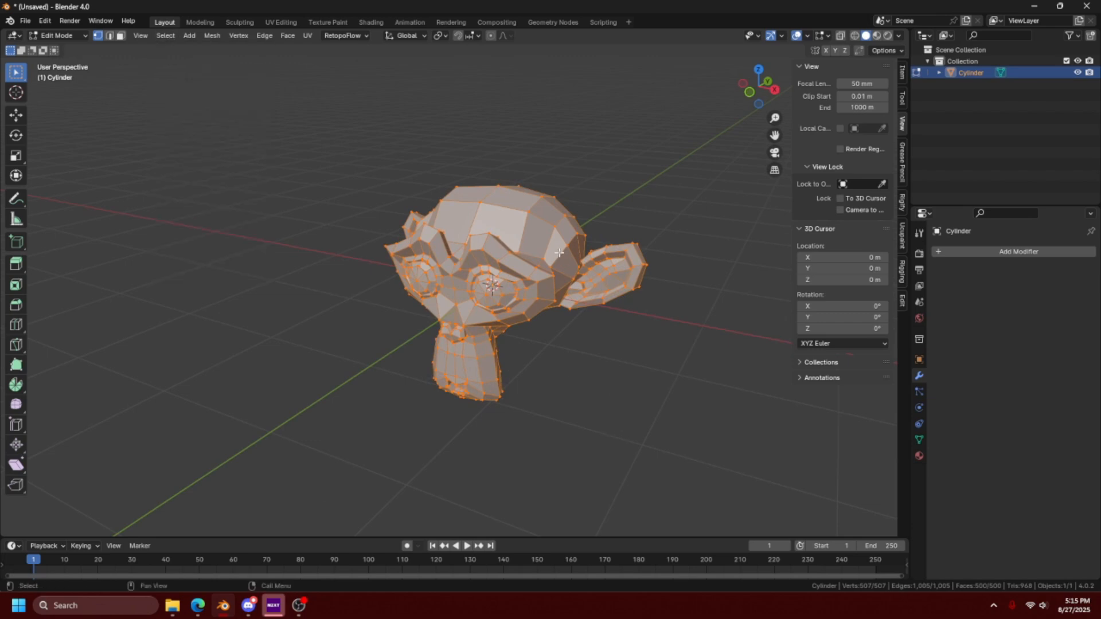
- Select a ring of vertices around the crown of the monkey's head by extending a shortest path from one starting vertex
click(554, 228)
middle_drag(554, 227, 477, 252)
scroll(477, 252, up, 2)
ctrl+click(382, 180)
click(584, 176)
shift+middle_drag(584, 176, 533, 255)
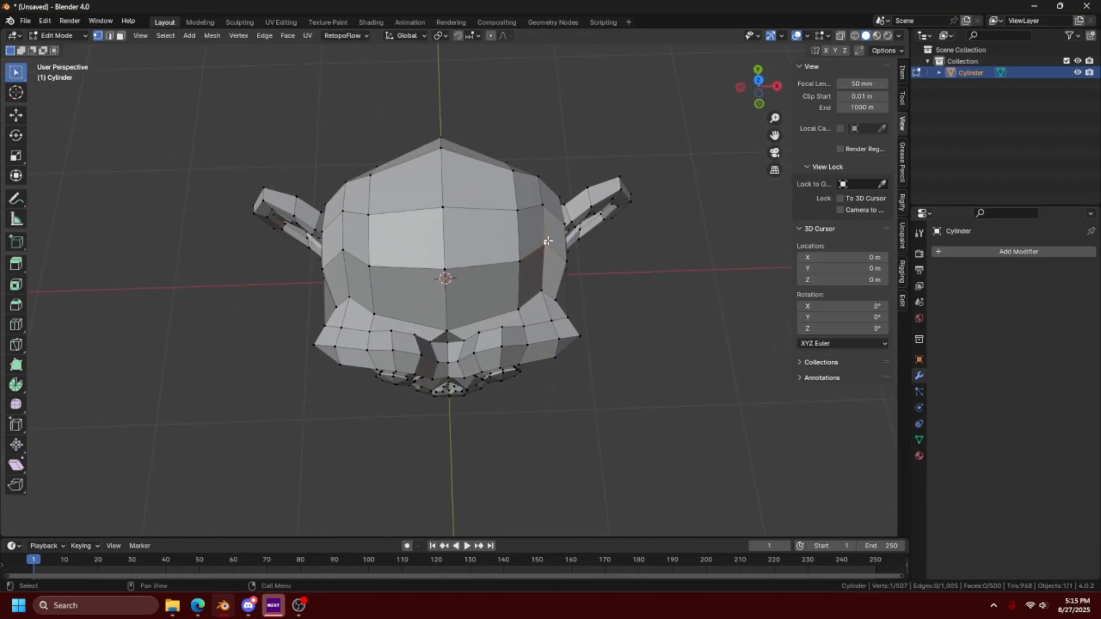
ctrl+click(366, 214)
key(ctrl+z)
ctrl+click(518, 261)
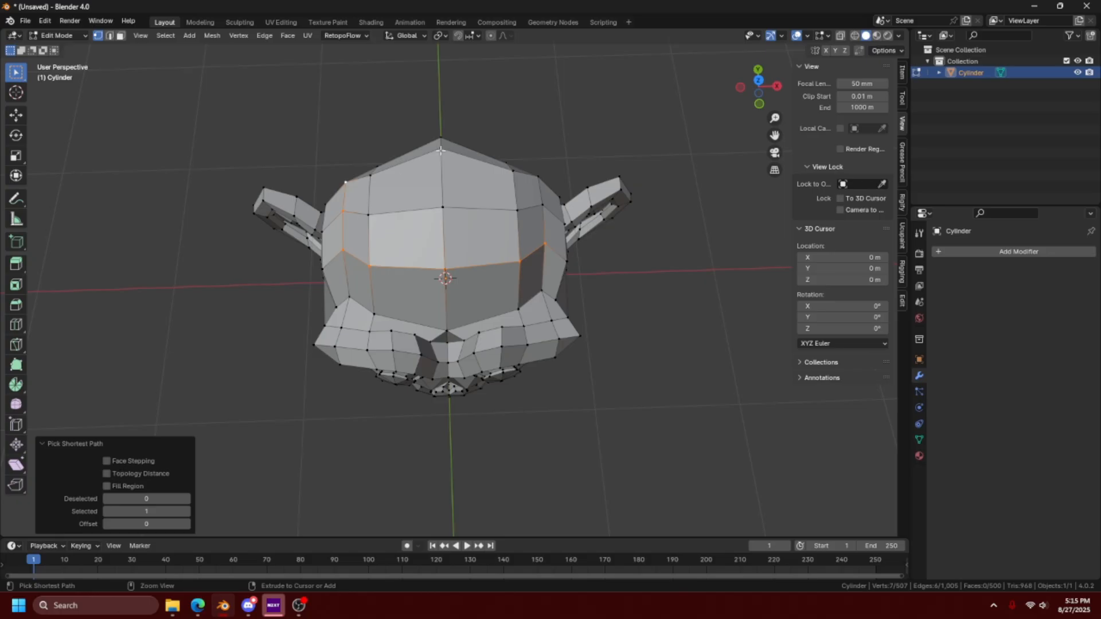
ctrl+click(518, 177)
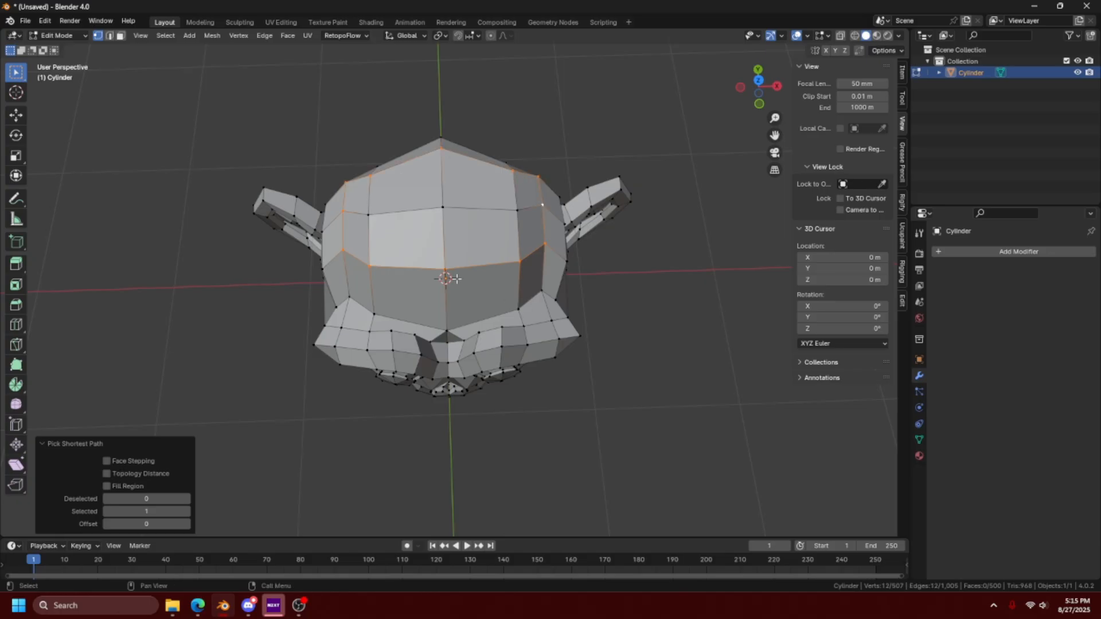
- Select a new shortest path of vertices running over the top of the head down to the base of the ear
click(164, 35)
click(532, 277)
alt+click(512, 210)
middle_drag(485, 238, 436, 293)
scroll(409, 293, up, 3)
scroll(408, 293, up, 2)
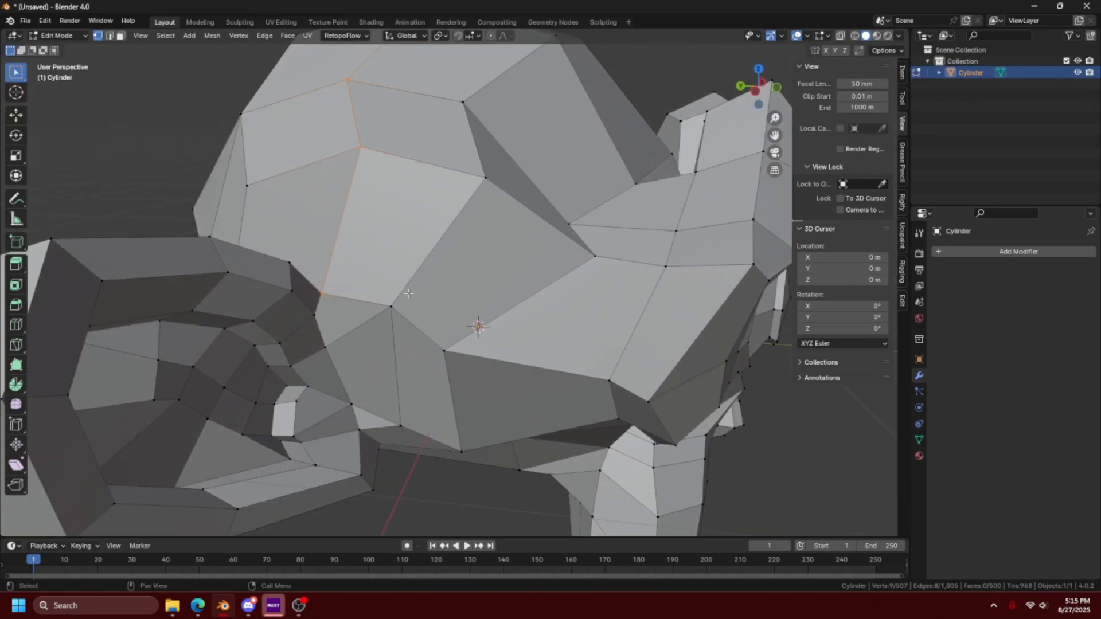
- Switch to face selection, pick a shortest path of faces across the monkey's head, and clear the selection
mouse_move(326, 318)
middle_down()
mouse_move(459, 300)
mouse_move(413, 377)
mouse_move(339, 411)
mouse_move(328, 404)
mouse_move(583, 317)
mouse_move(543, 359)
mouse_move(565, 313)
mouse_move(341, 341)
mouse_move(396, 352)
mouse_move(363, 369)
mouse_move(310, 327)
mouse_move(347, 321)
middle_up()
scroll(447, 275, down, 7)
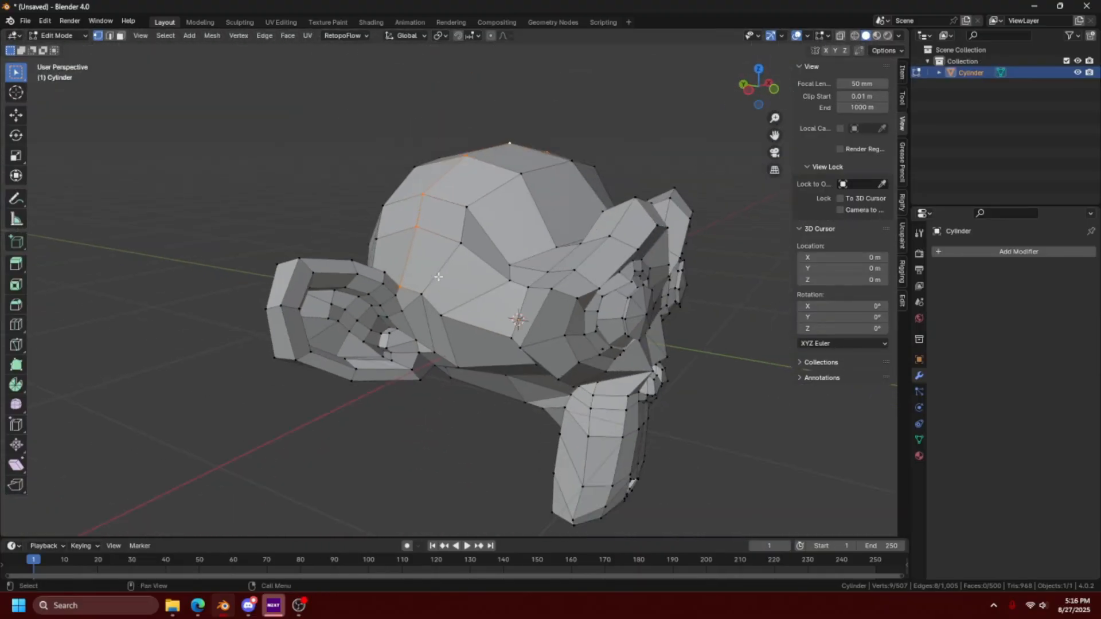
middle_drag(448, 275, 508, 222)
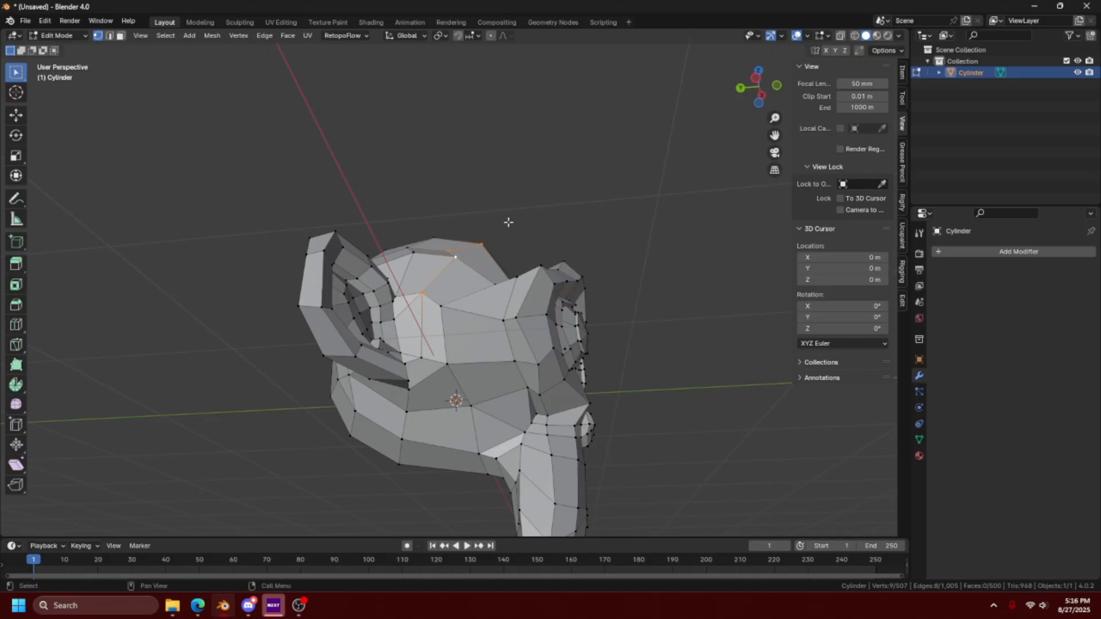
shift+middle_drag(446, 412, 409, 492)
shift+click(398, 429)
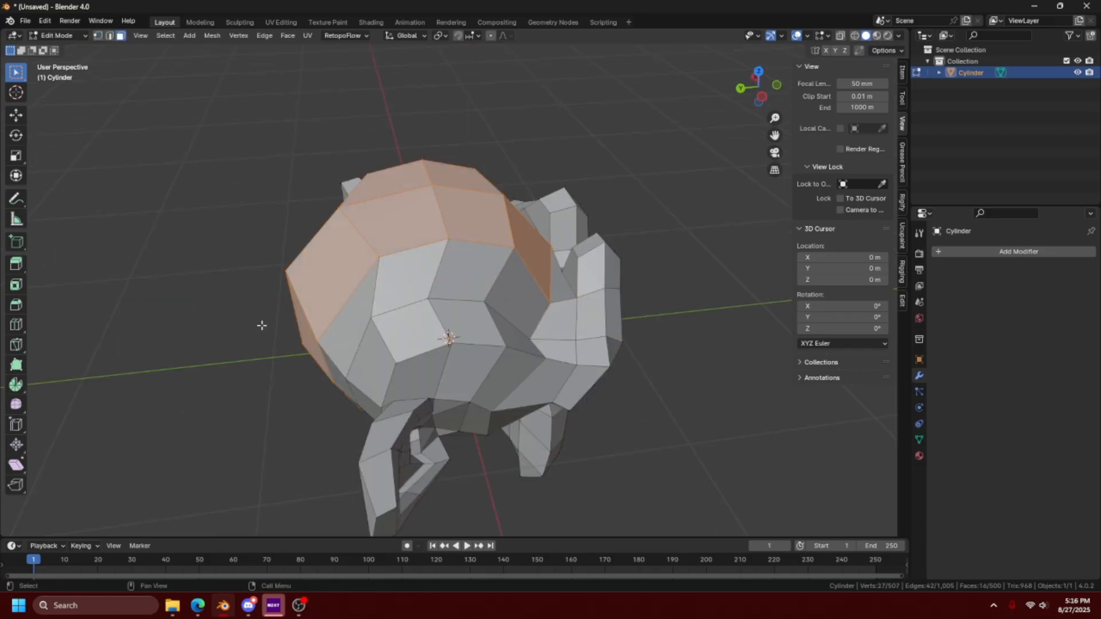
alt+click(429, 280)
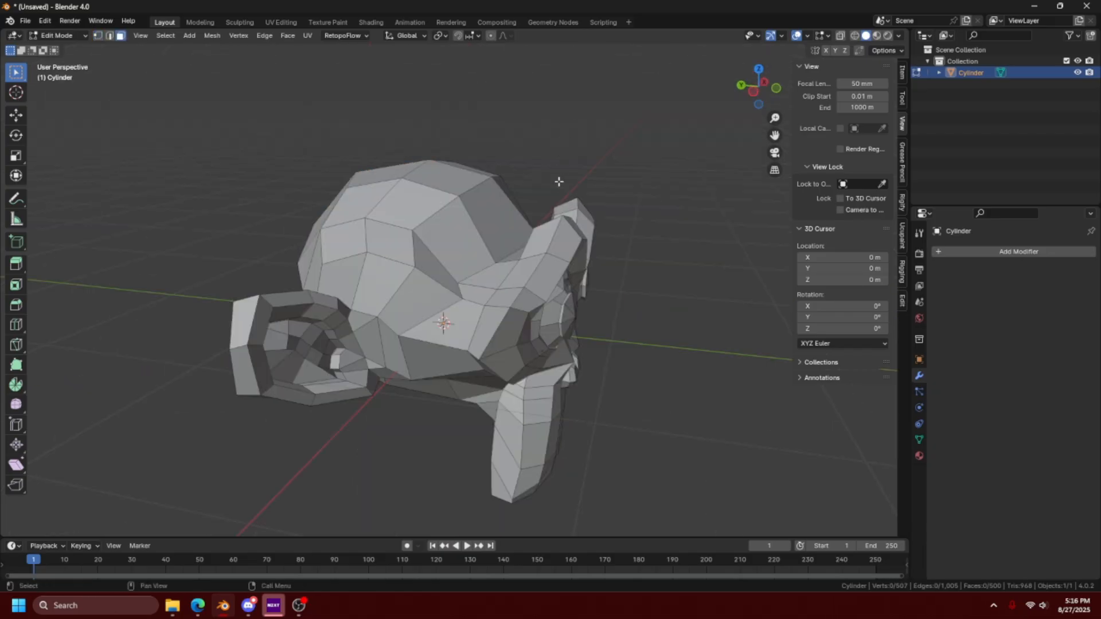
- Select the monkey's head as linked geometry and add one of its separate eyeballs to the selection
key(l)
middle_drag(486, 215, 438, 189)
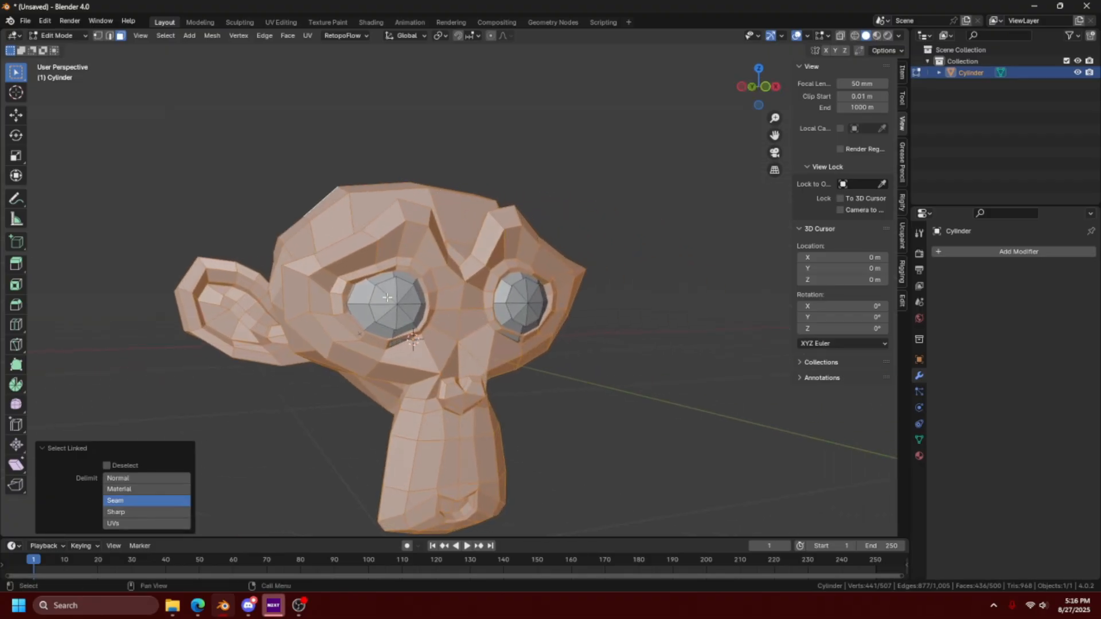
key(l)
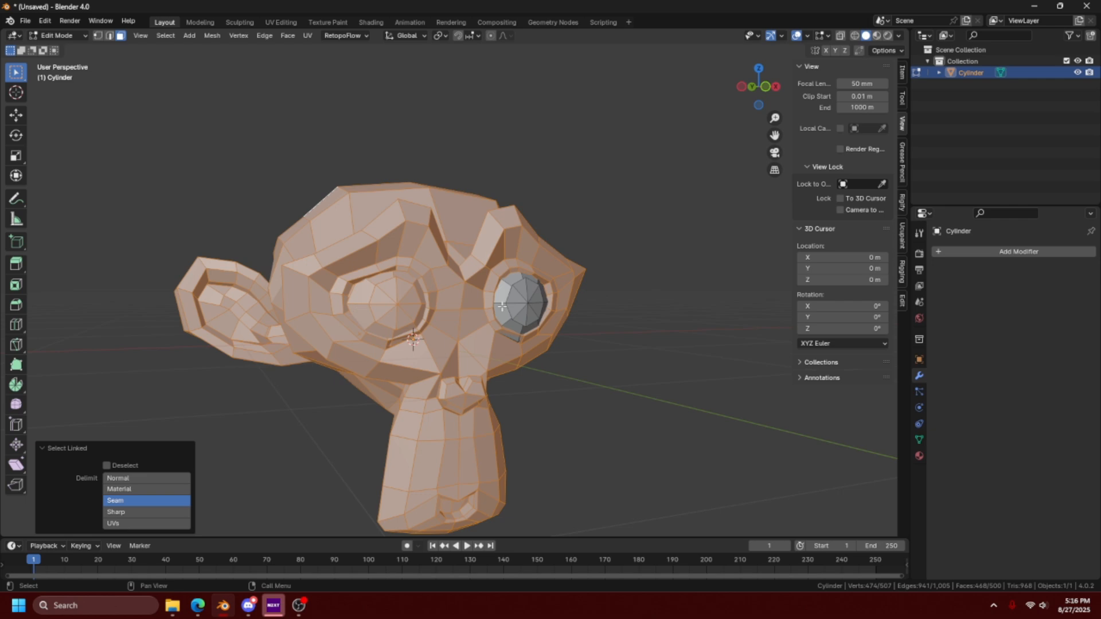
- Select only the other eyeball as linked geometry and try moving it off the face by about 0.385, -0.760 and -0.233 m in X, Y and Z
key(alt+a)
key(l)
middle_drag(538, 303, 608, 321)
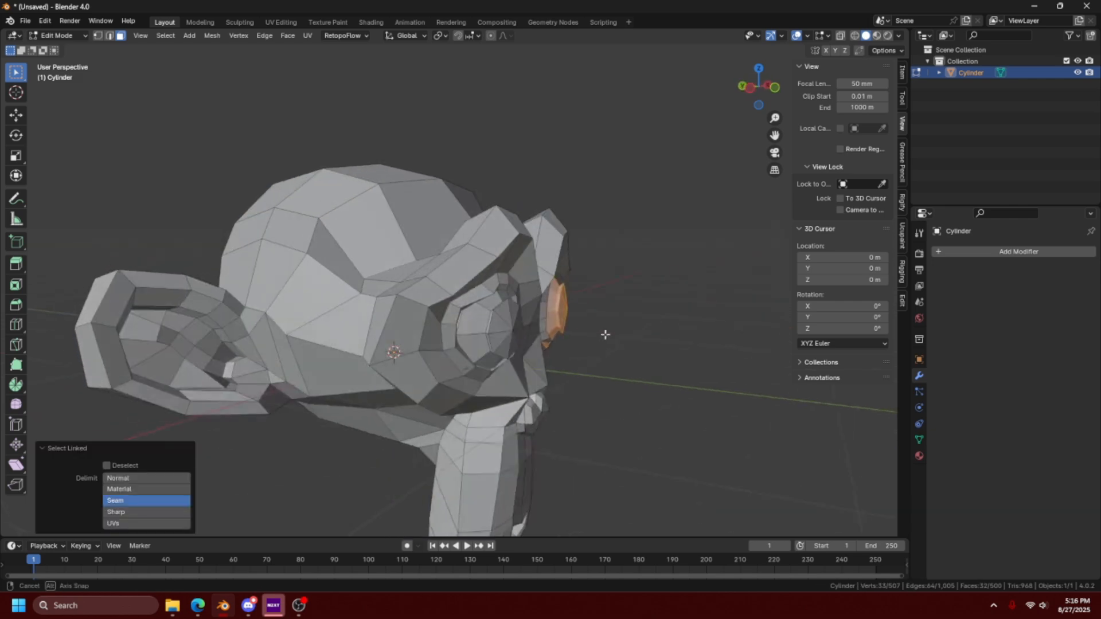
key(g)
click(748, 379)
scroll(748, 379, down, 2)
middle_drag(746, 380, 639, 425)
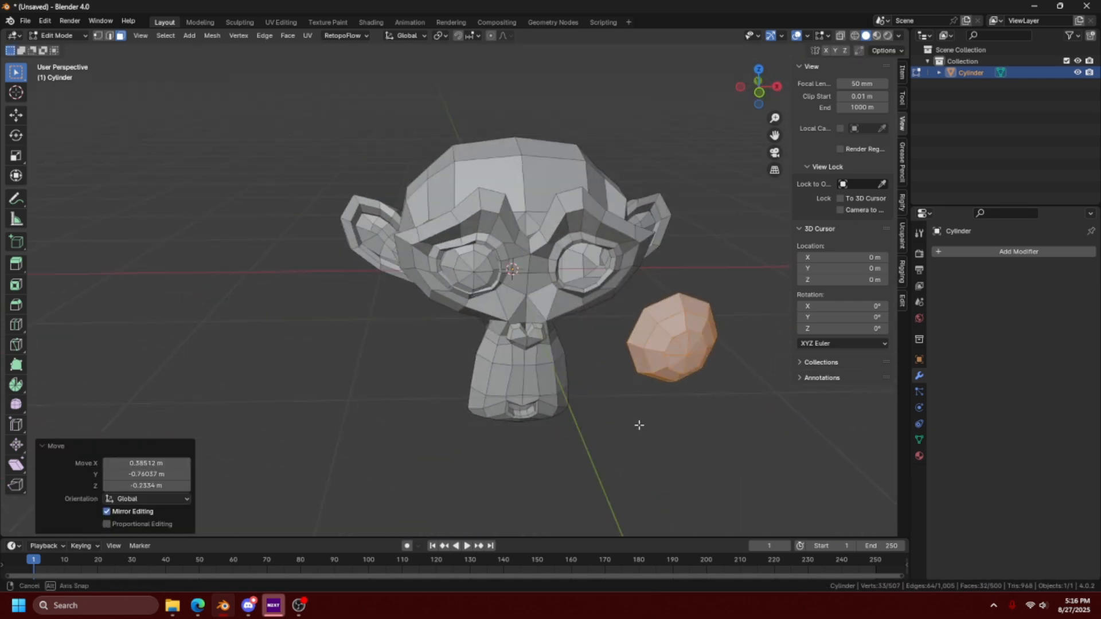
key(ctrl+z)
key(ctrl+z)
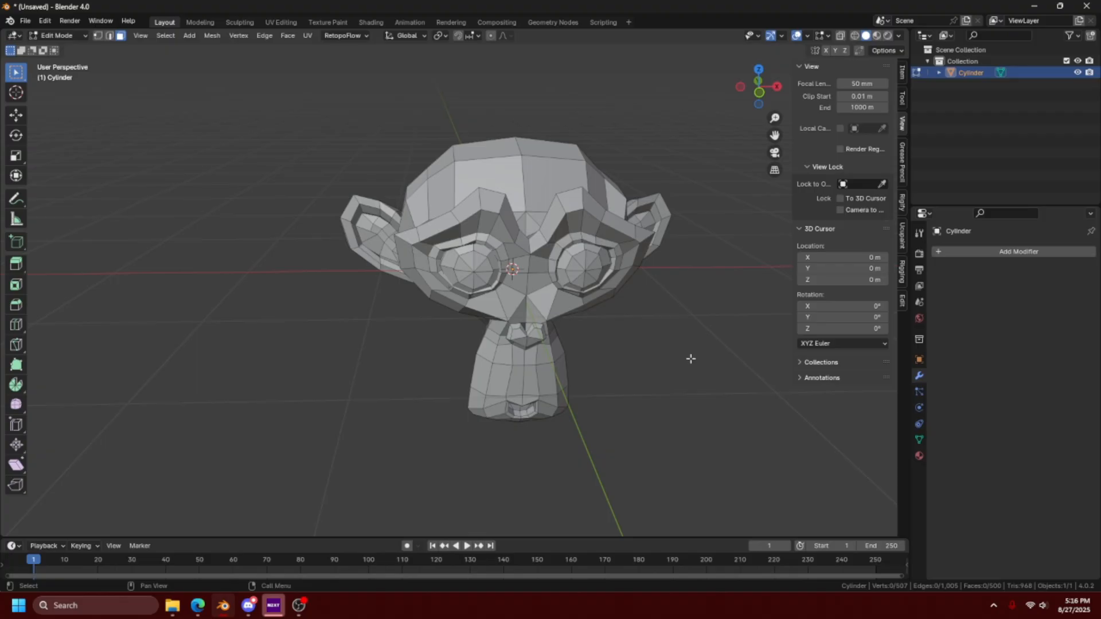
- Select the head's linked geometry and try Normal as the delimit option
key(l)
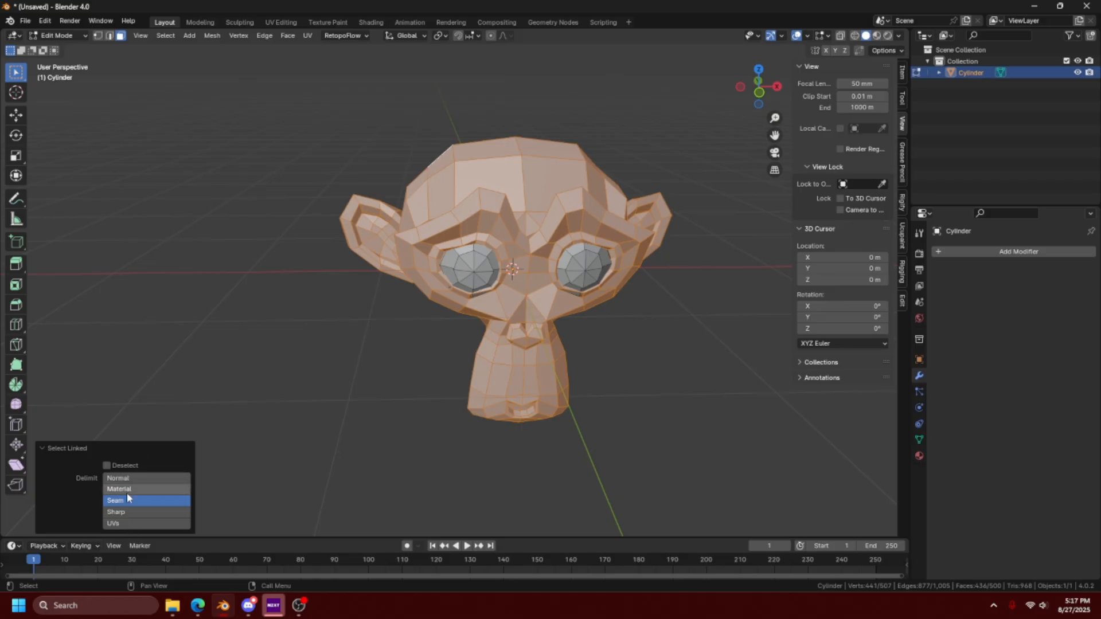
click(133, 479)
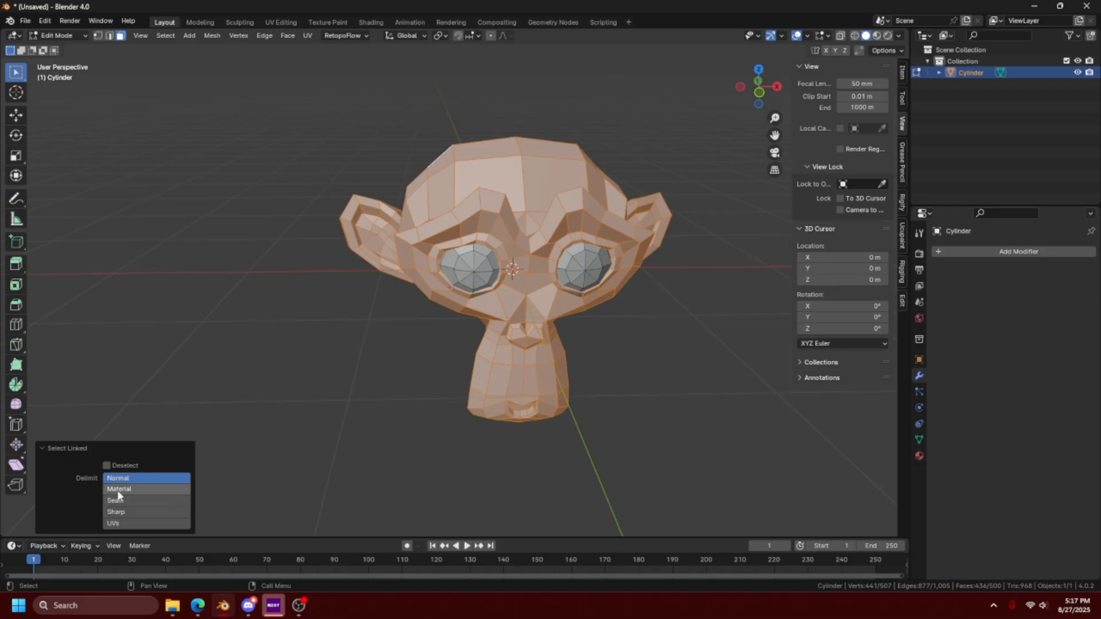
key(ctrl+z)
key(ctrl+z)
- Select the loop of edges around the inner rim of the ear and mark it as a seam
middle_drag(376, 352, 453, 338)
scroll(513, 365, up, 5)
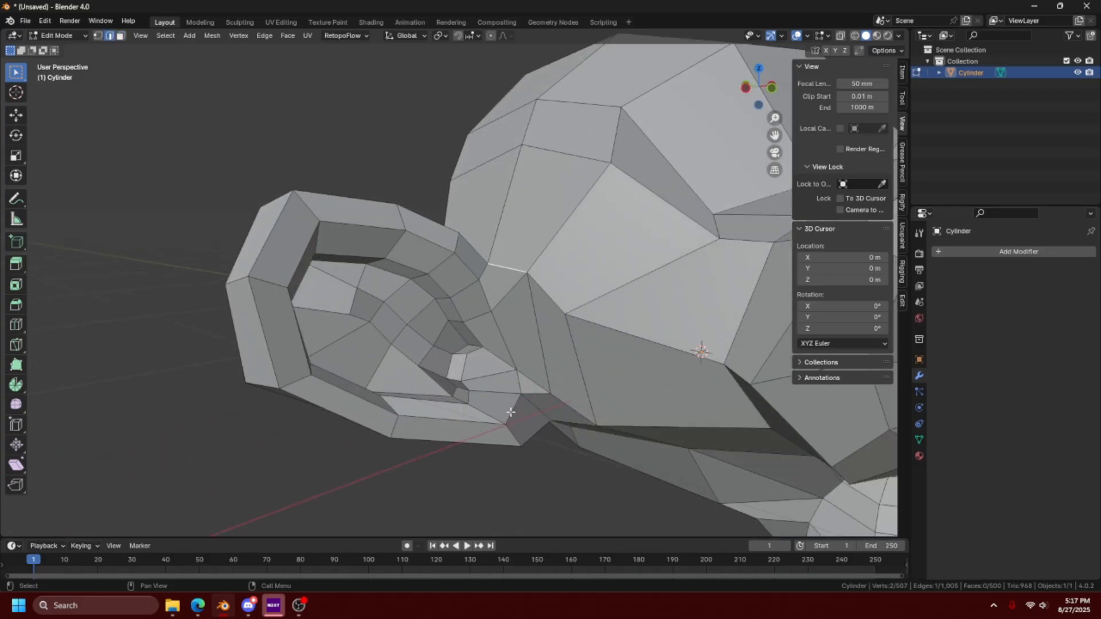
click(511, 413)
ctrl+click(439, 243)
ctrl+click(297, 261)
ctrl+click(347, 392)
ctrl+click(471, 421)
right_click(430, 346)
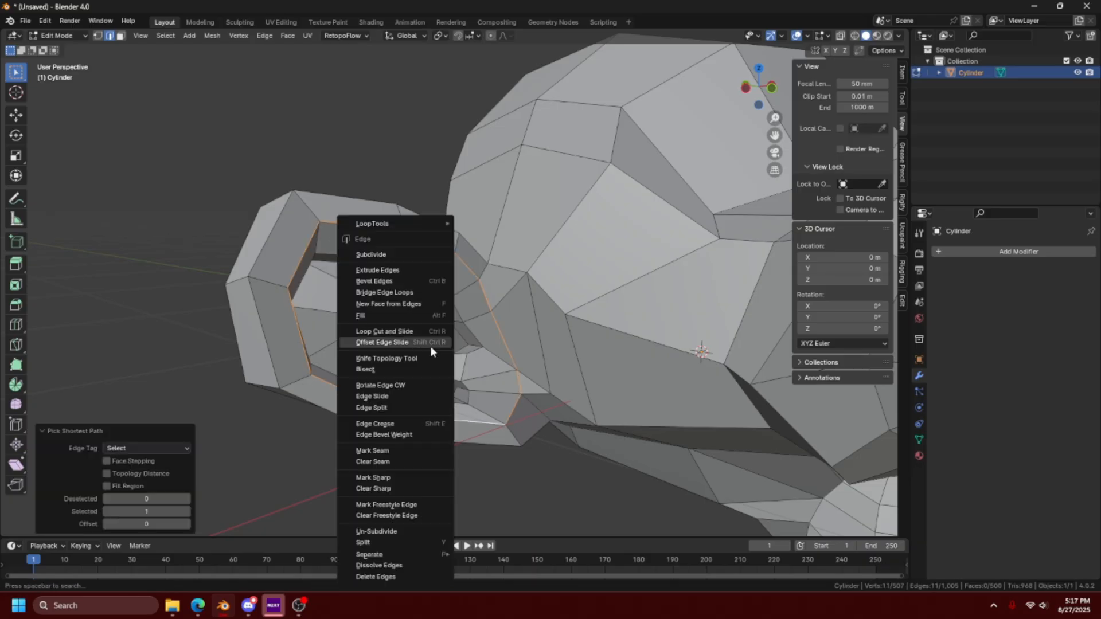
click(401, 450)
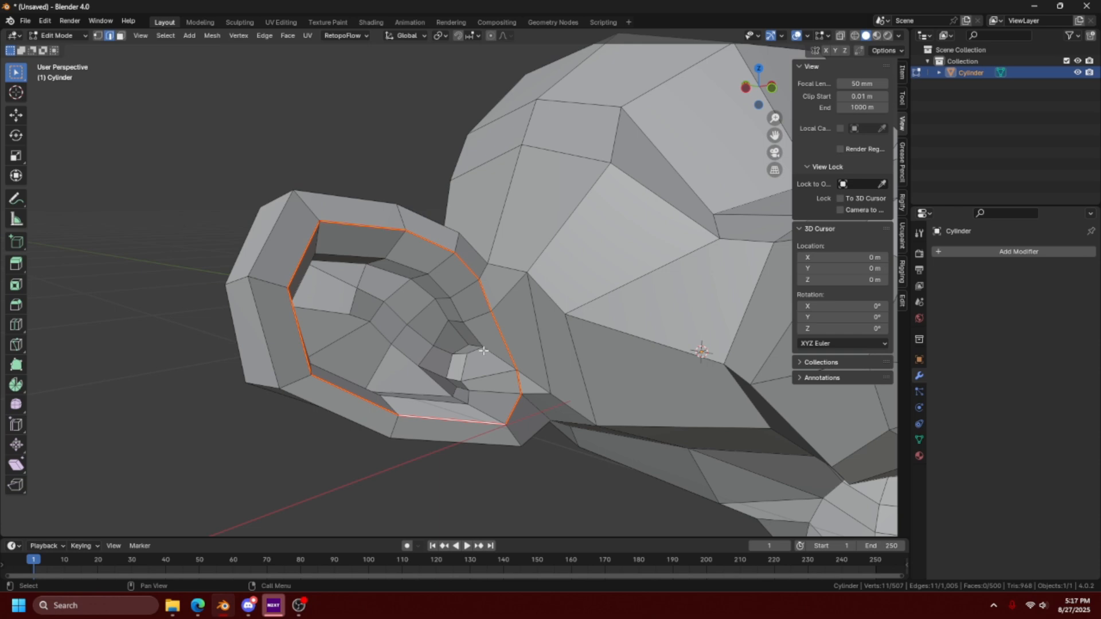
- Select linked geometry from inside the ear and delimit it by Seam so only the inner ear faces are included
key(l)
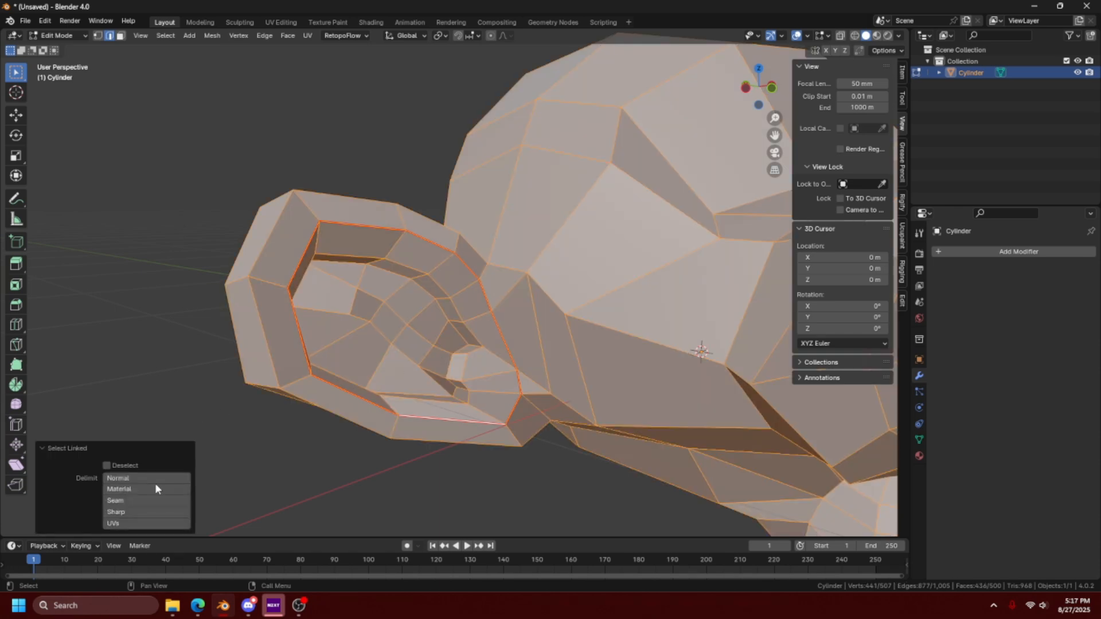
click(152, 498)
middle_drag(524, 356, 351, 243)
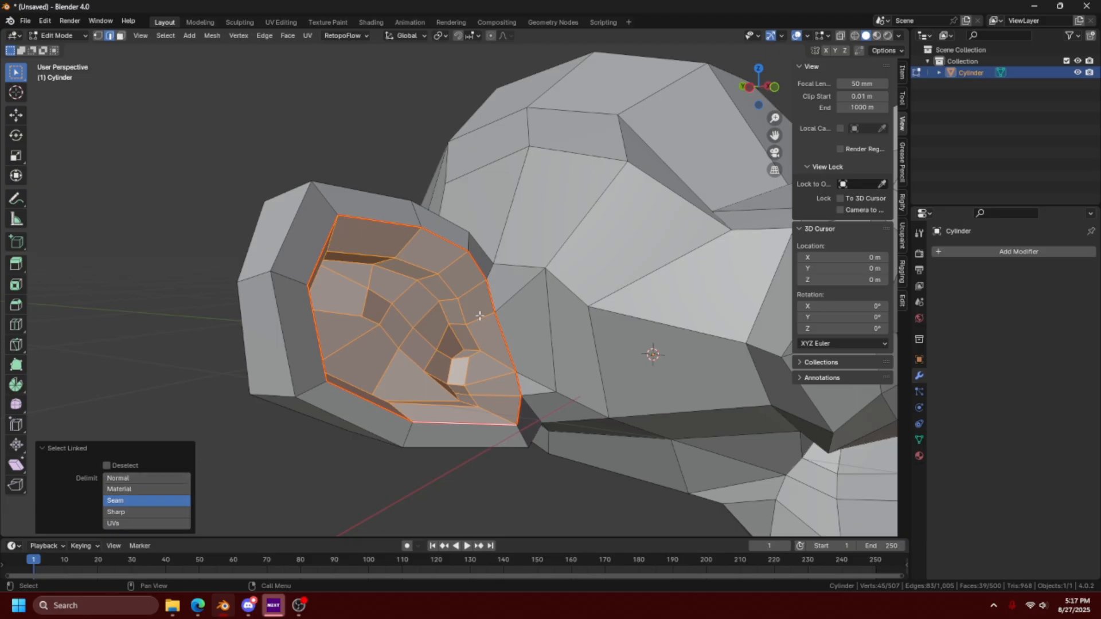
scroll(496, 335, down, 5)
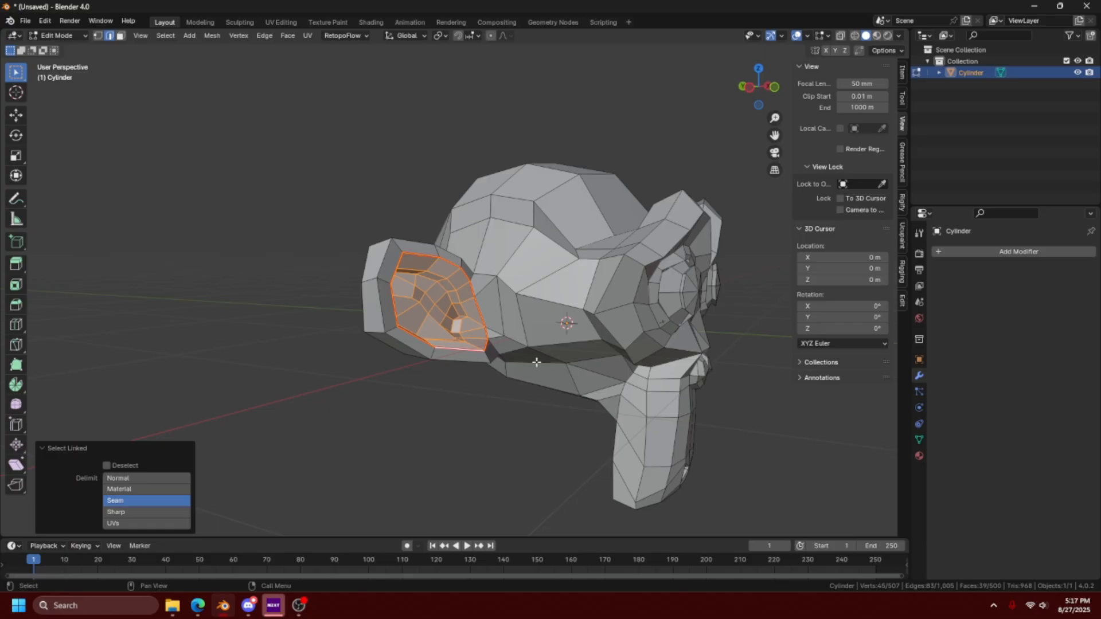
scroll(537, 362, down, 1)
shift+middle_drag(537, 362, 468, 378)
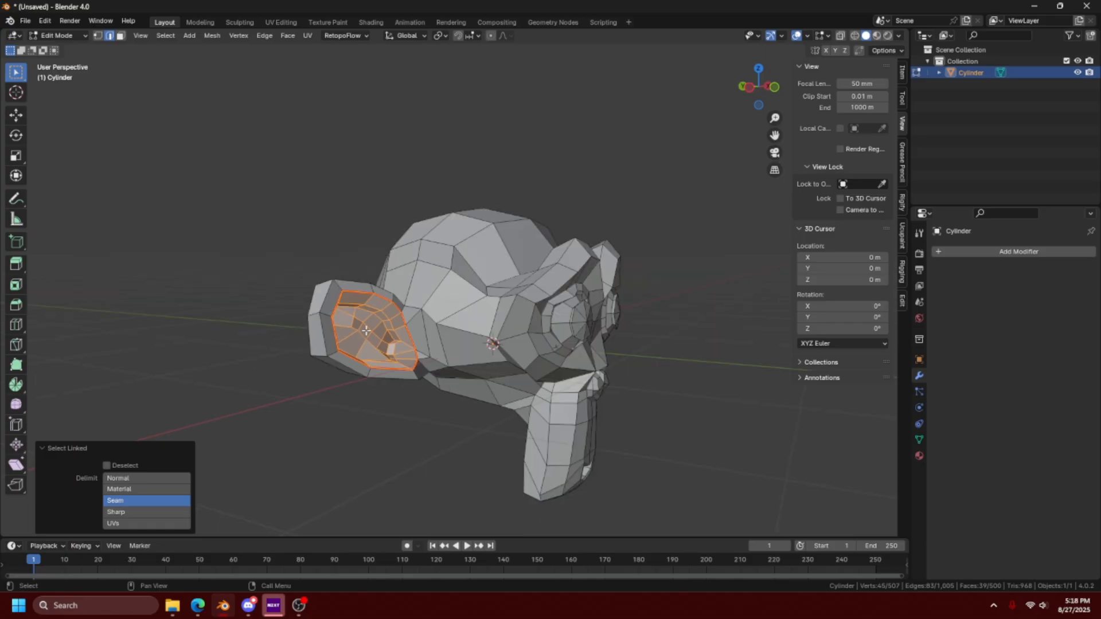
- Invert the selection to cover all of the monkey except the inner ear
key(ctrl+i)
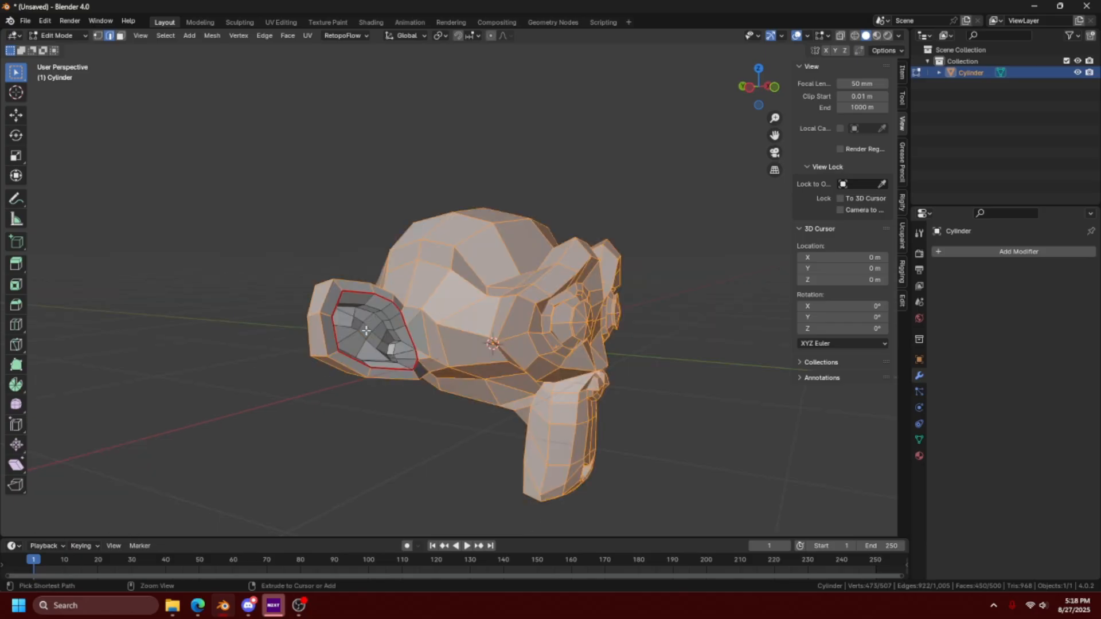
middle_drag(366, 331, 343, 370)
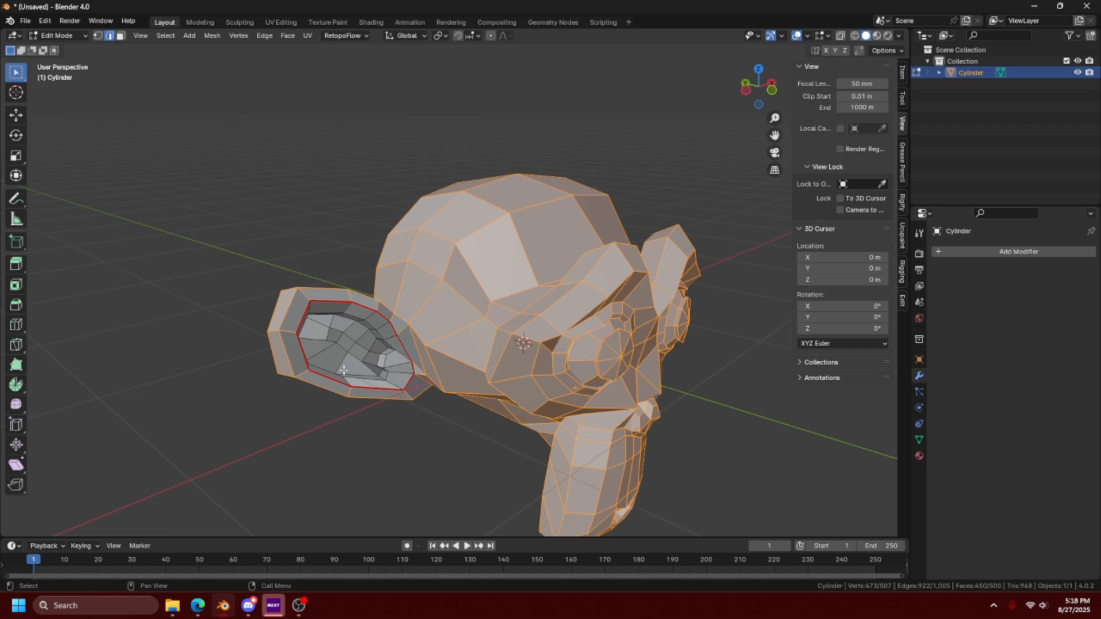
shift+middle_drag(184, 196, 146, 149)
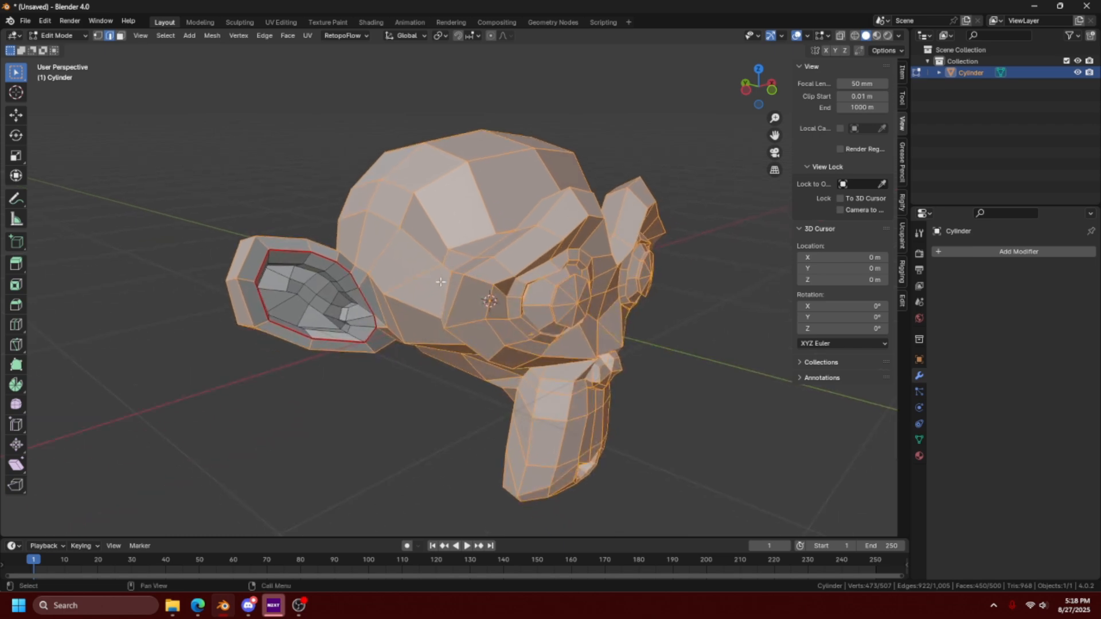
- Reselect the inner ear's linked faces, then repeatedly grow and shrink the selection with Select More and Select Less
double_click(350, 287)
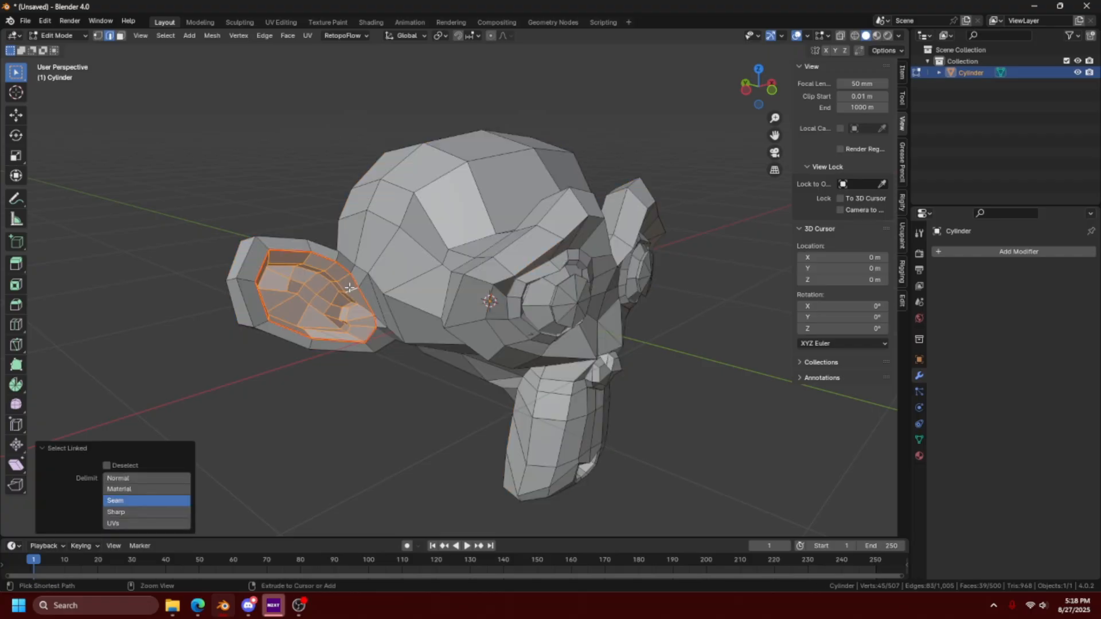
key(ctrl+KP_Add)
key(ctrl+KP_Add)
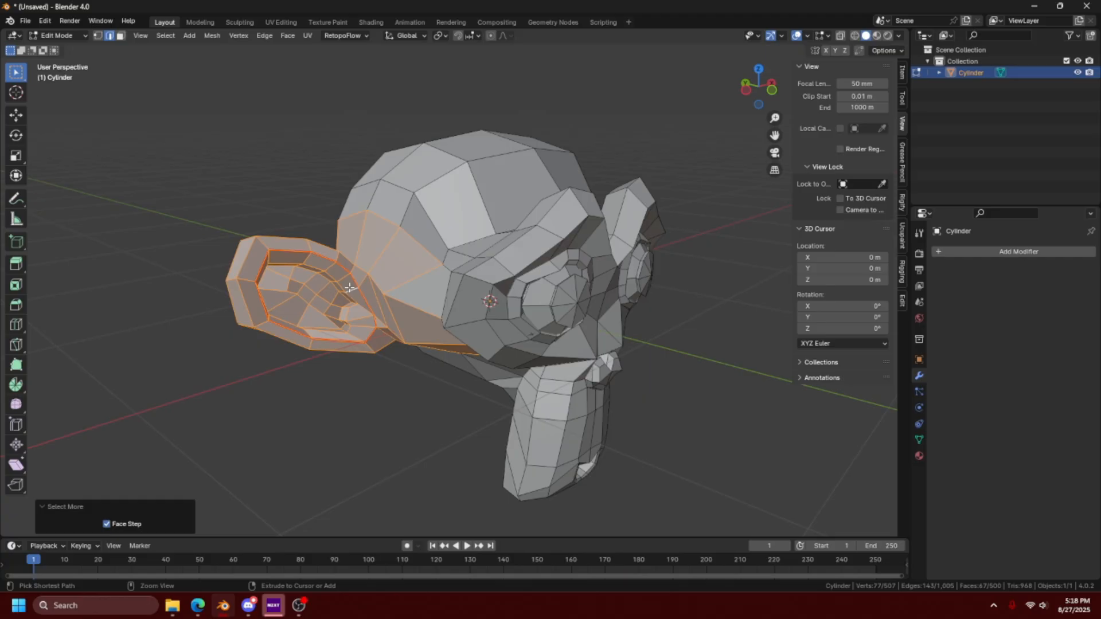
key(ctrl+KP_Subtract)
key(ctrl+KP_Subtract)
key(ctrl+KP_Add)
key(ctrl+KP_Add)
key(ctrl+KP_Add)
key(ctrl+KP_Add)
key(ctrl+KP_Subtract)
key(ctrl+KP_Subtract)
key(ctrl+KP_Subtract)
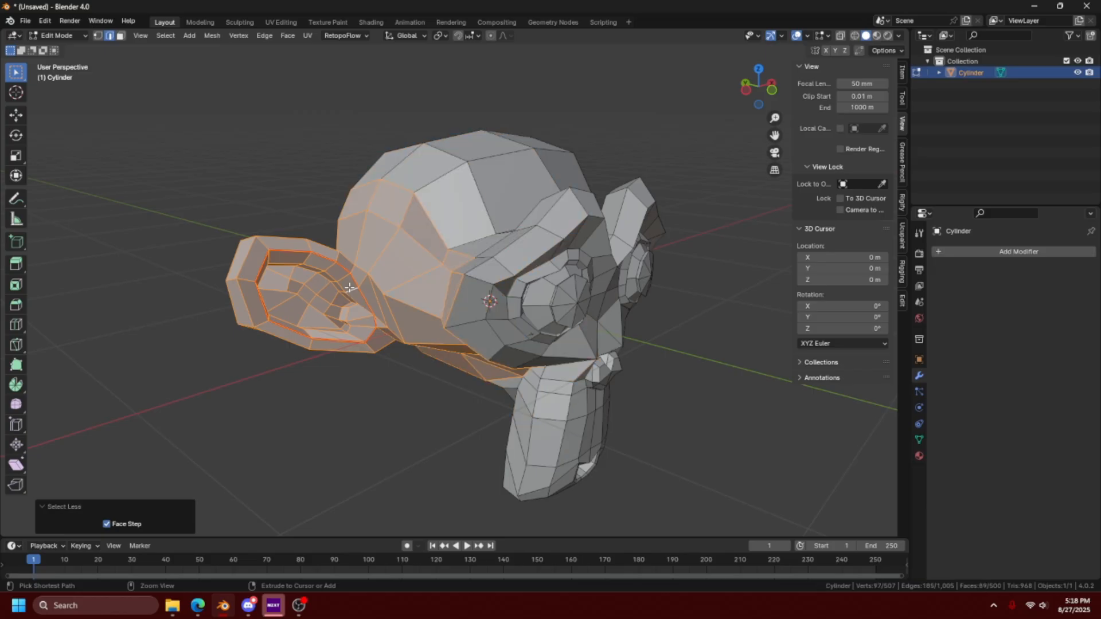
- Grow the ear selection by two steps with Select More, shrink it with Select Less, and drop the selection
click(166, 36)
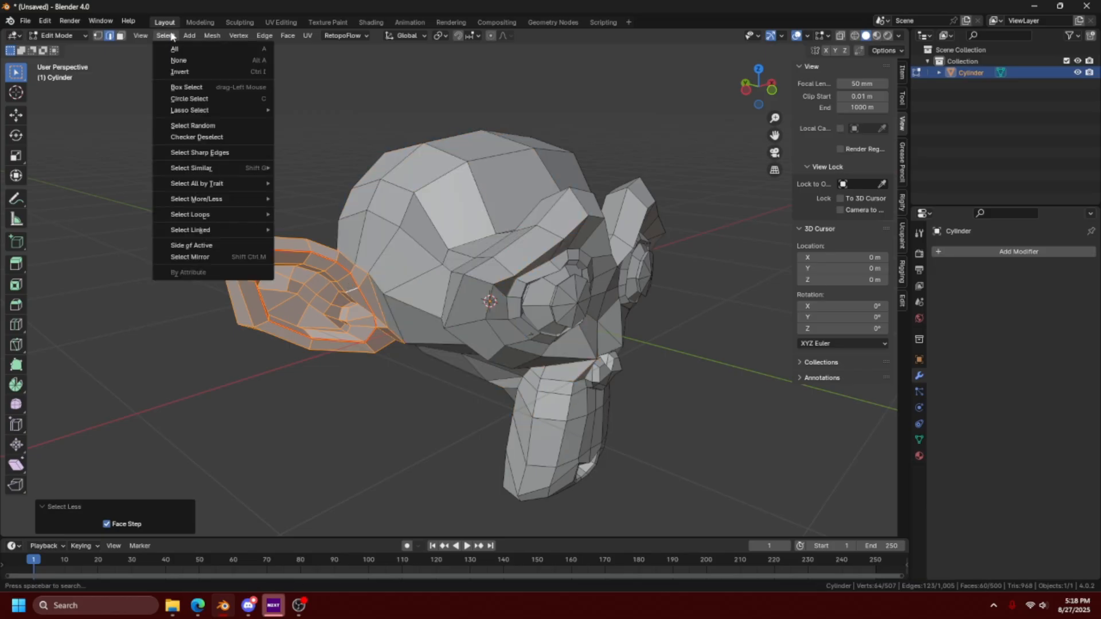
click(166, 39)
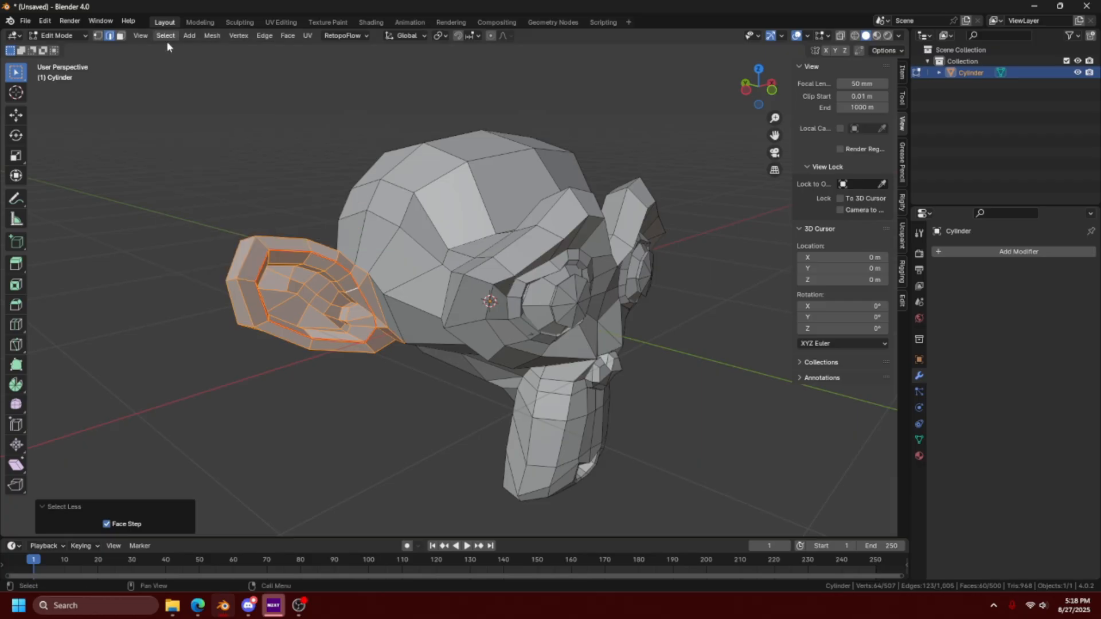
click(172, 39)
mouse_move(227, 199)
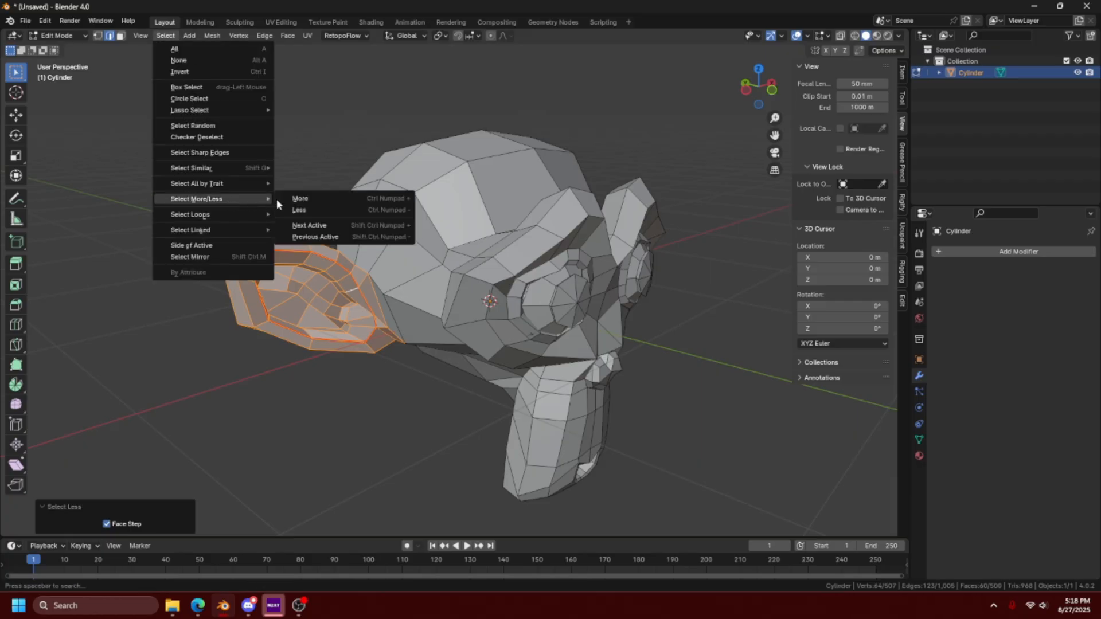
click(164, 38)
click(166, 37)
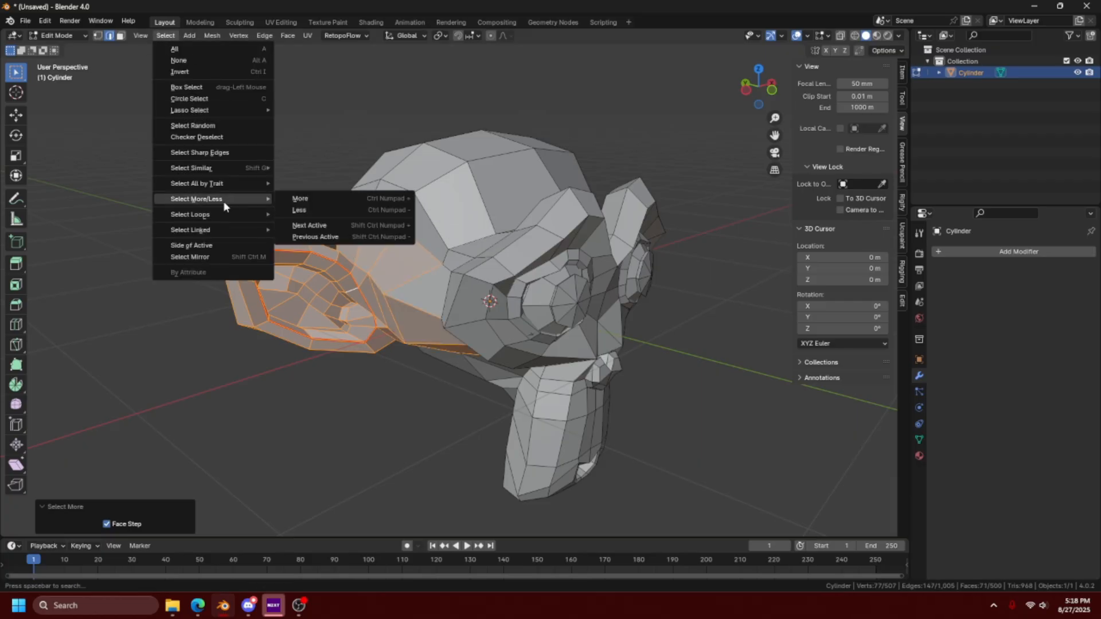
click(303, 199)
key(ctrl)
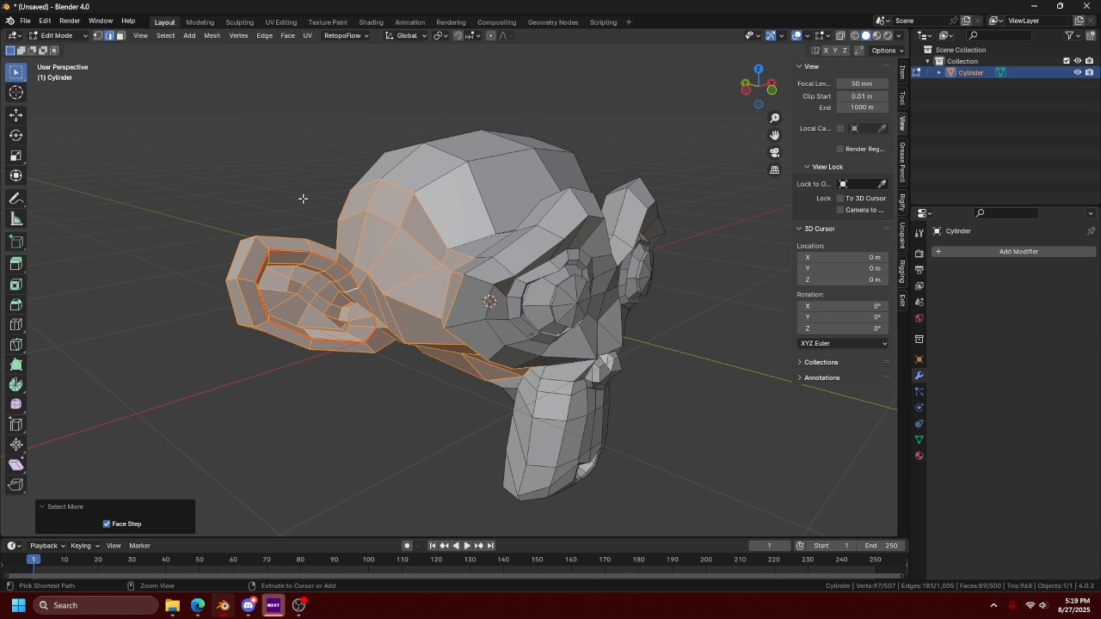
key(ctrl+KP_Subtract)
key(ctrl+KP_Subtract)
click(303, 198)
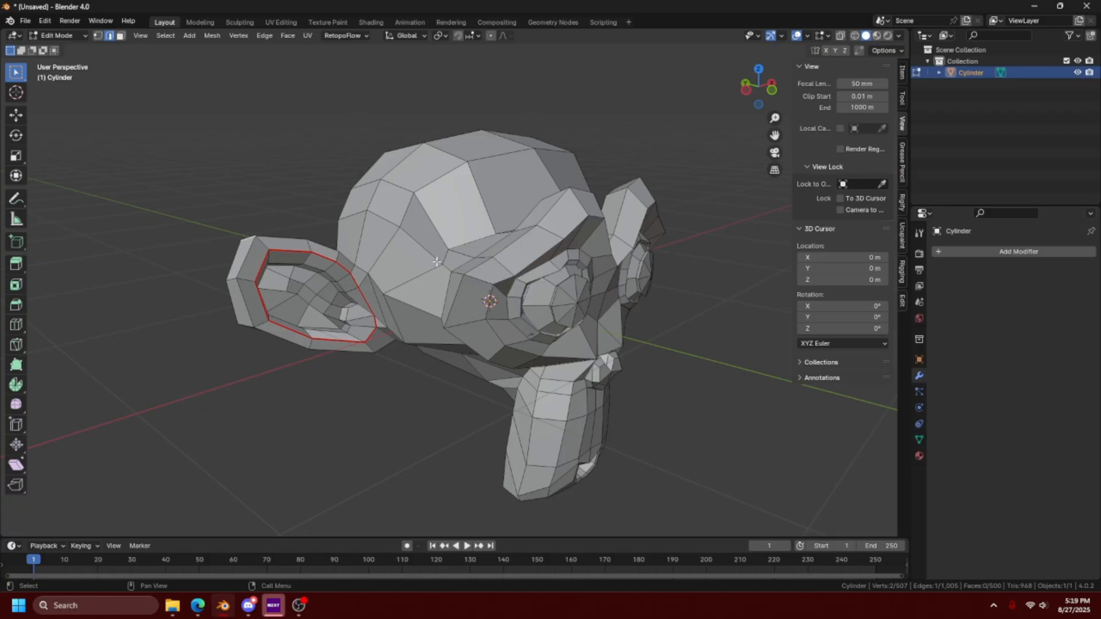
- Select the ring of side faces around the cylinder and apply Checker Deselect so only alternating faces stay selected
key(ctrl+z)
mouse_move(540, 250)
shift+middle_down()
mouse_move(563, 263)
mouse_move(544, 249)
shift+middle_up()
scroll(544, 248, down, 5)
middle_drag(532, 287, 449, 252)
alt+click(470, 256)
middle_drag(510, 331, 488, 304)
click(174, 36)
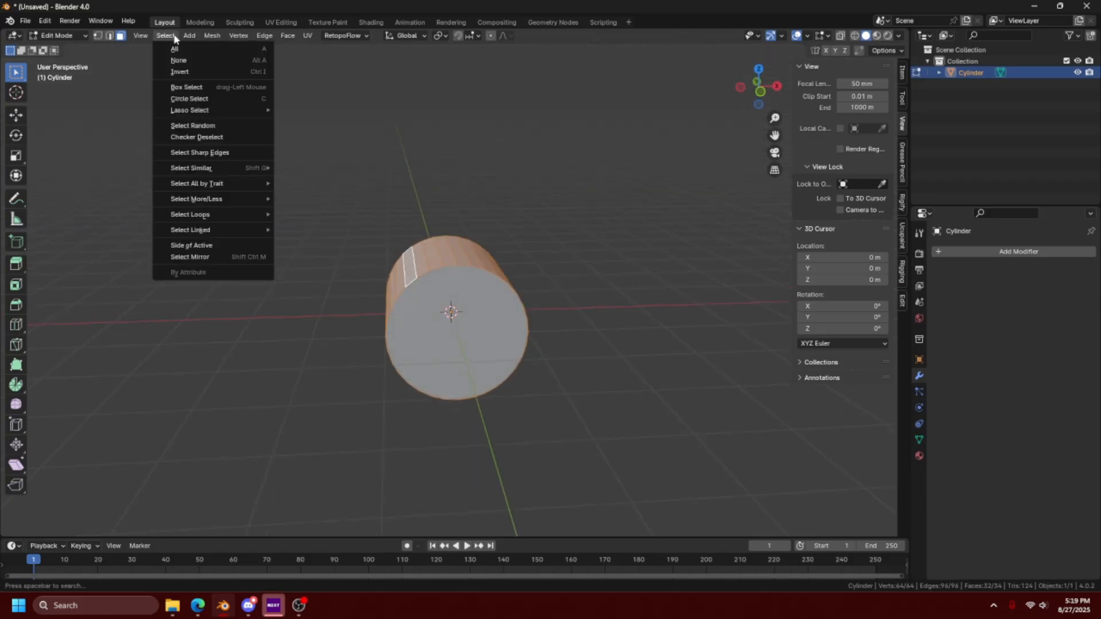
click(212, 138)
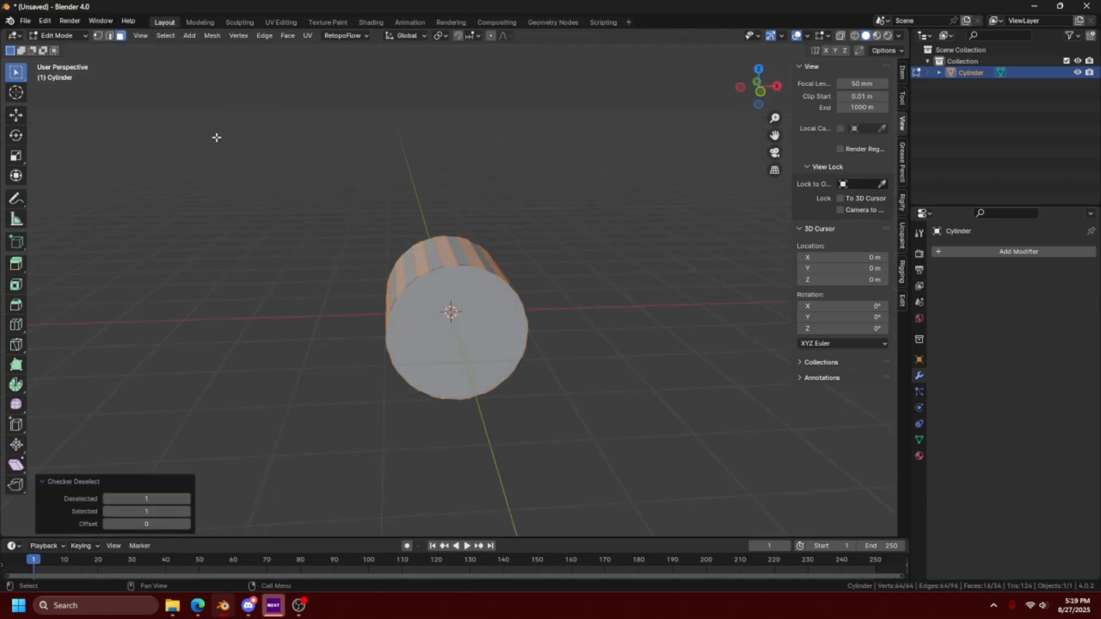
middle_drag(372, 205, 489, 312)
middle_drag(370, 419, 377, 405)
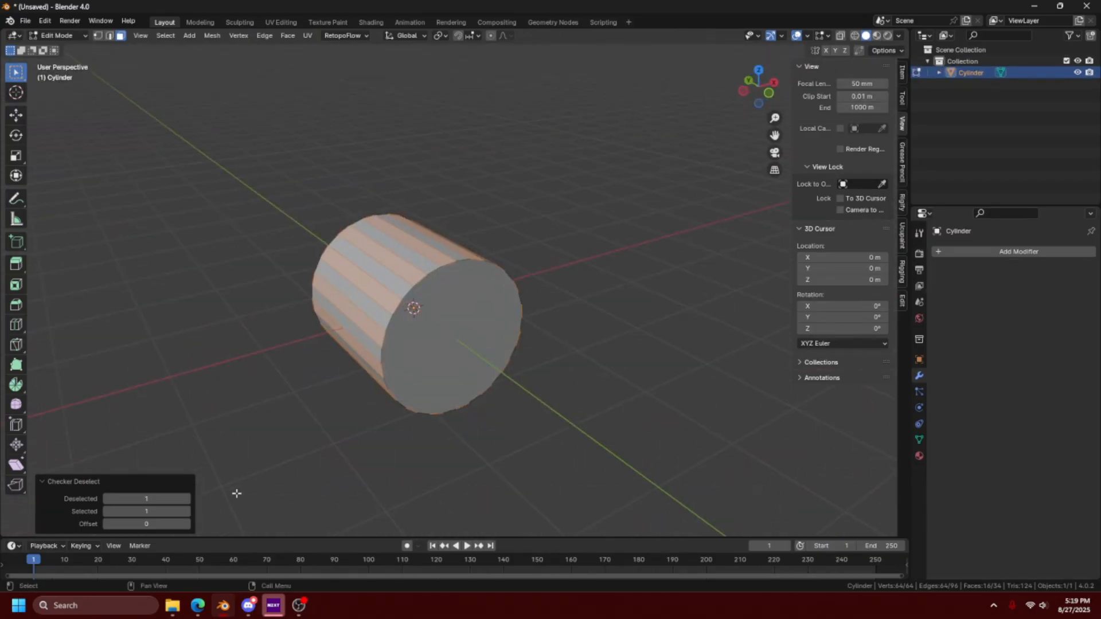
- Raise the Checker Deselect Deselected count by one and scale the faces that remain selected
click(187, 499)
middle_drag(538, 346, 561, 344)
key(s)
click(544, 335)
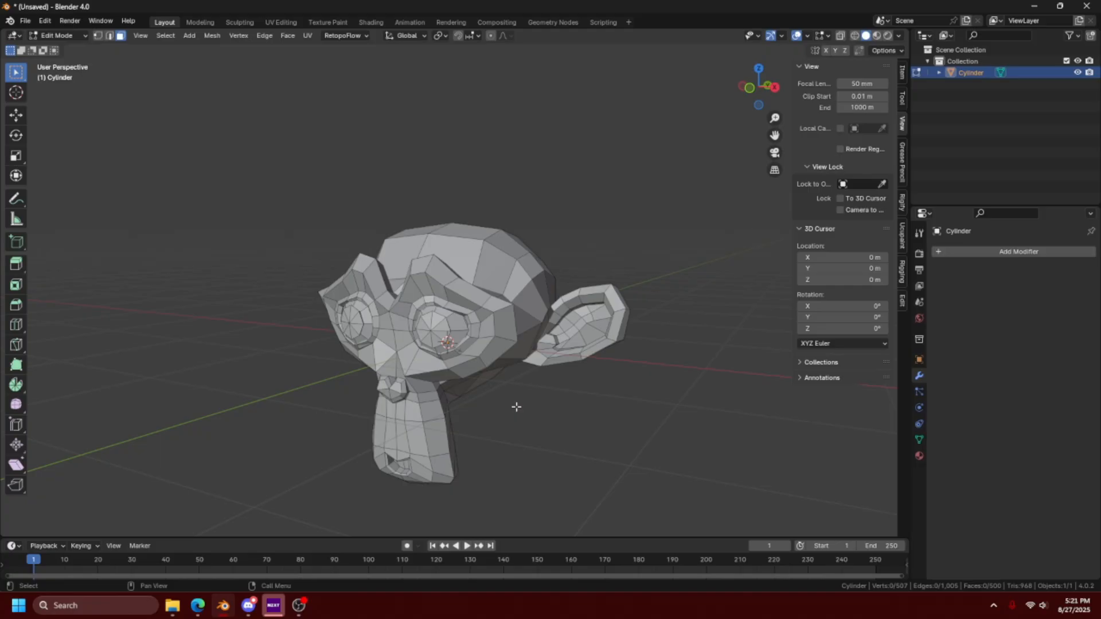
- Select all monkey faces with exactly 3 vertices using Faces by Sides, then inspect the selection around the head
click(166, 35)
mouse_move(214, 189)
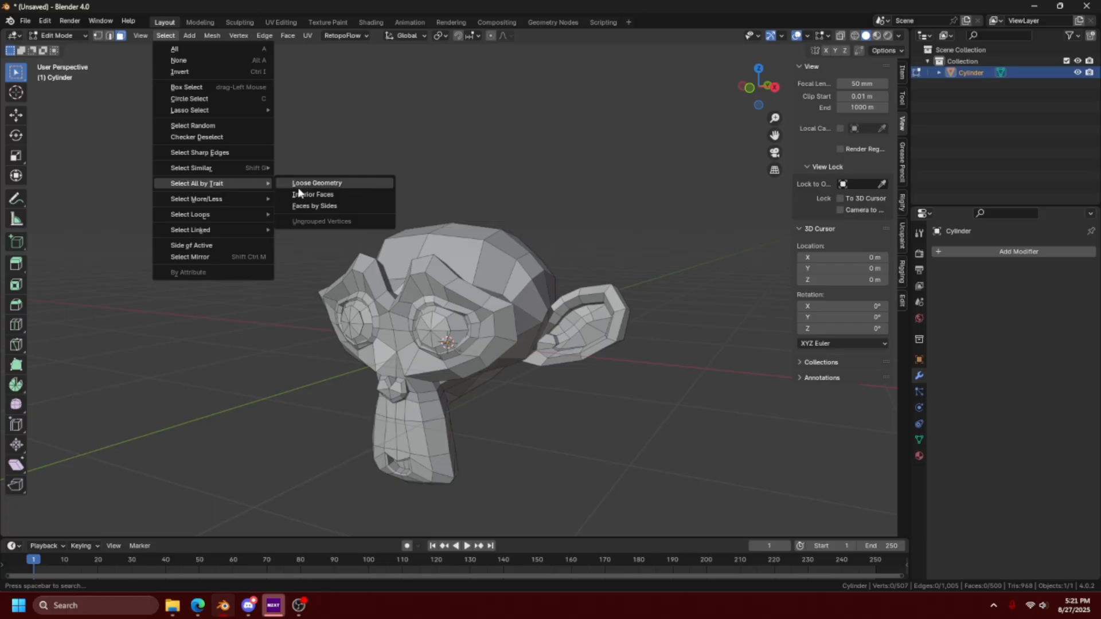
click(304, 205)
middle_drag(540, 403, 504, 405)
scroll(504, 372, up, 4)
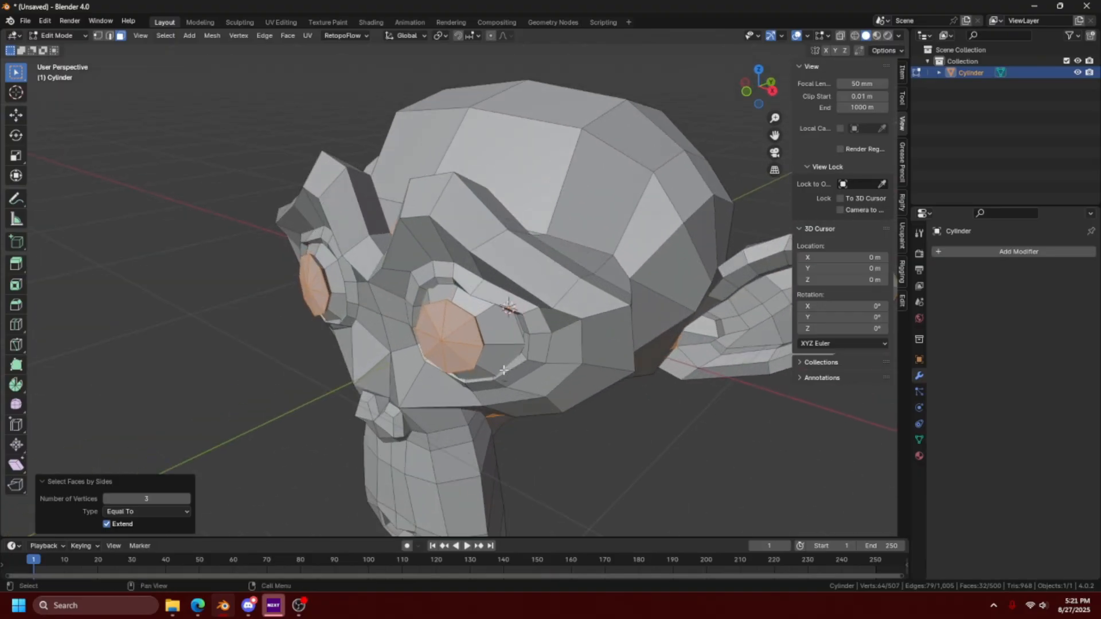
middle_drag(593, 396, 306, 391)
scroll(255, 402, down, 3)
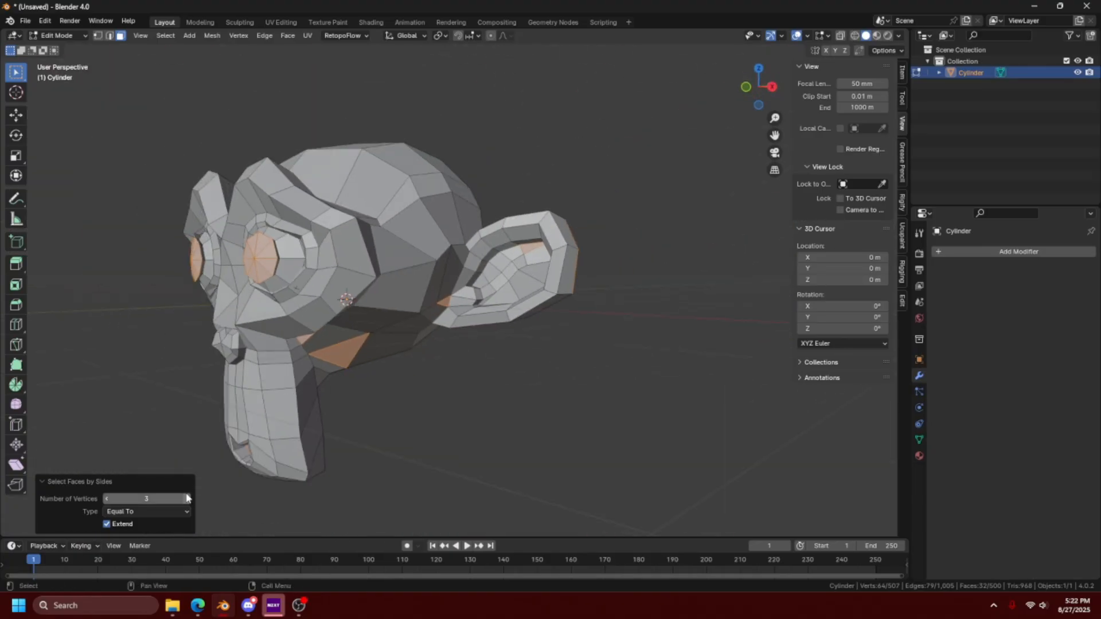
- Try the Faces by Sides selection with one more vertex, then return the number of vertices to 3
click(188, 499)
click(187, 499)
middle_drag(438, 300, 165, 476)
click(107, 499)
click(107, 499)
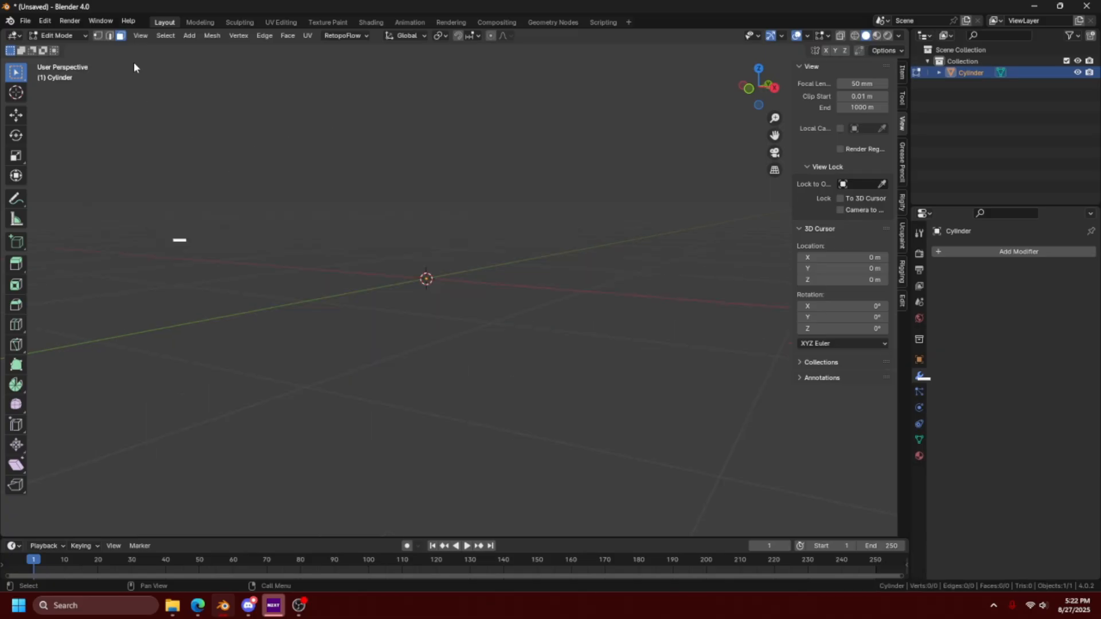
click(166, 35)
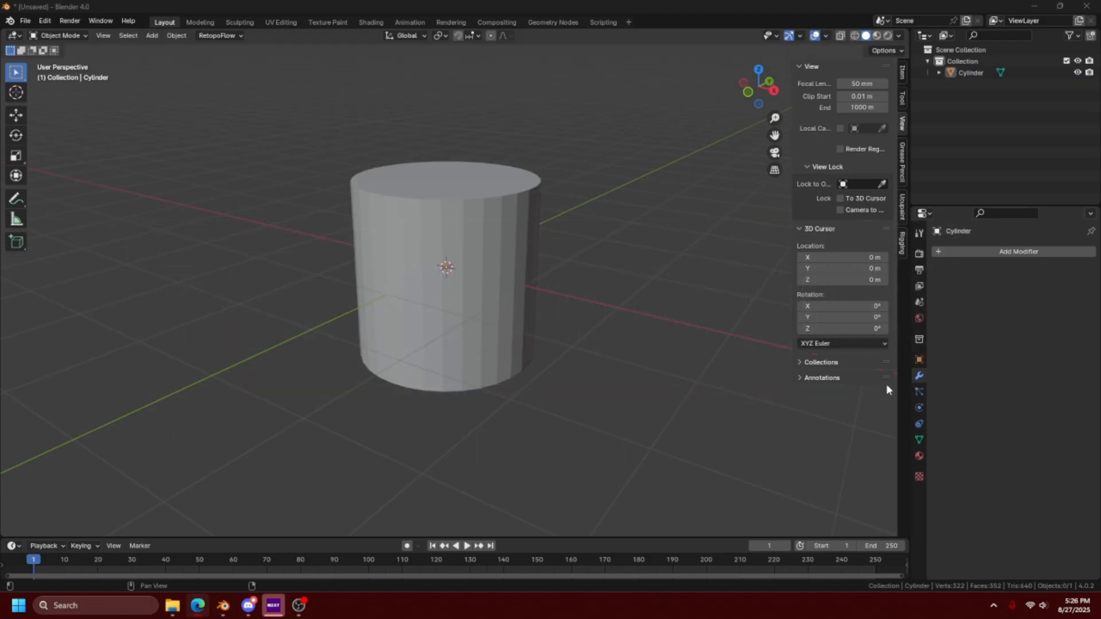
- Select the cylinder and switch it to Edit Mode
click(417, 268)
key(ctrl+Tab)
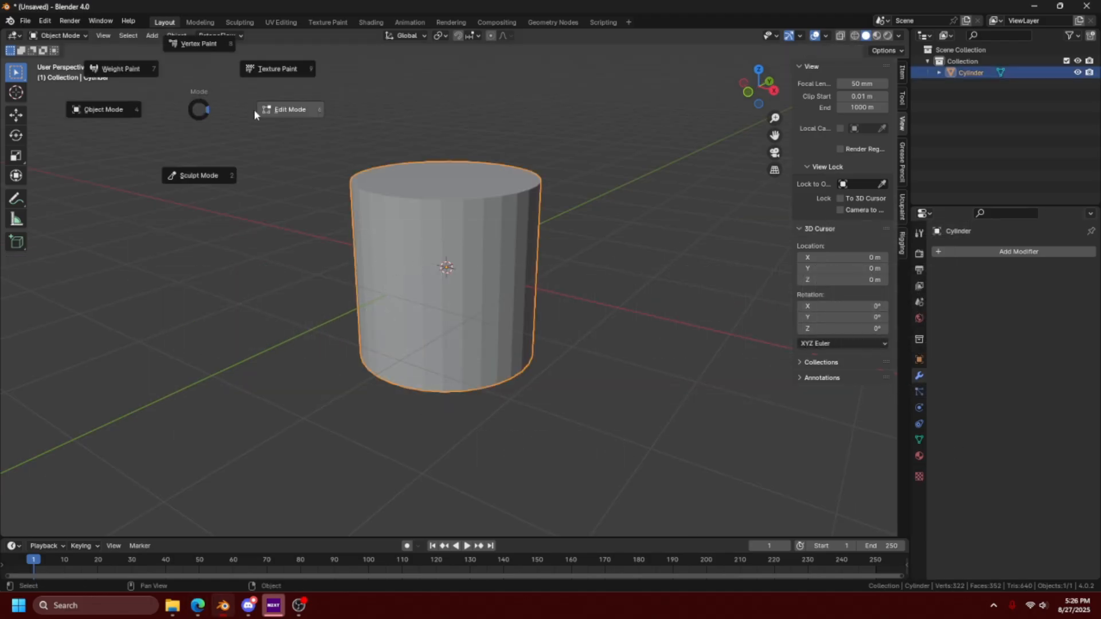
click(281, 109)
- Try To Sphere at a factor of 1 on the whole cylinder mesh, then undo it
click(212, 35)
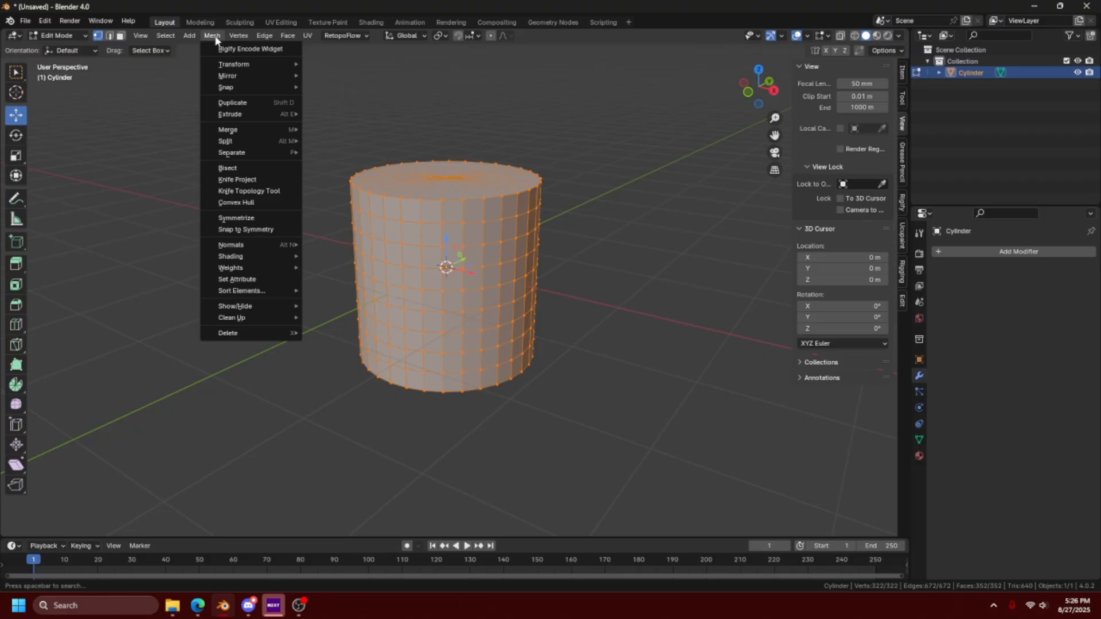
mouse_move(233, 65)
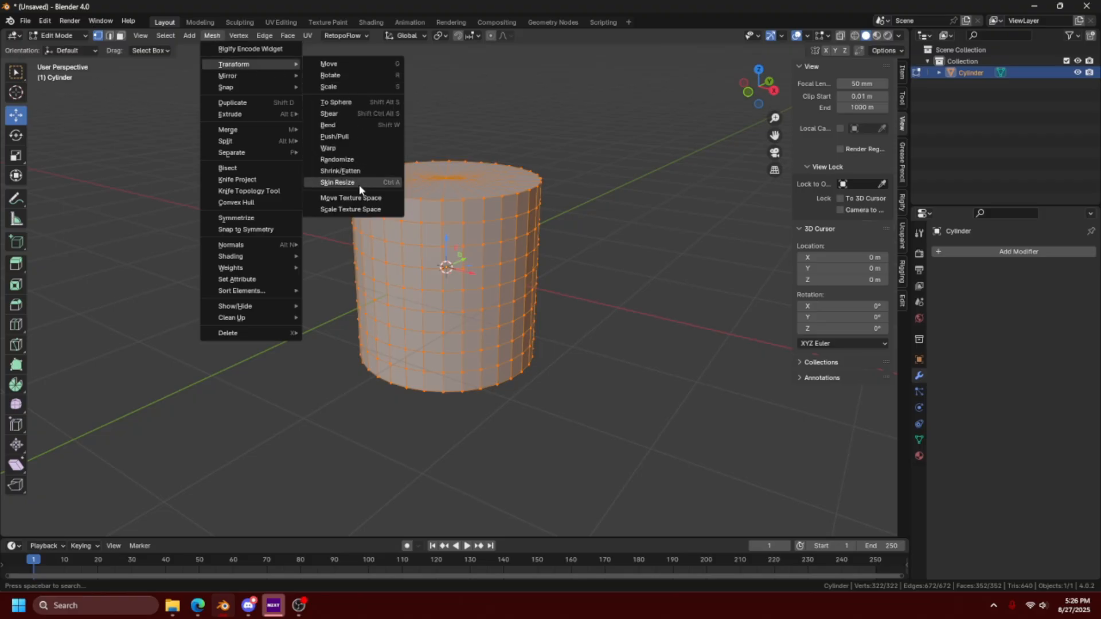
click(351, 103)
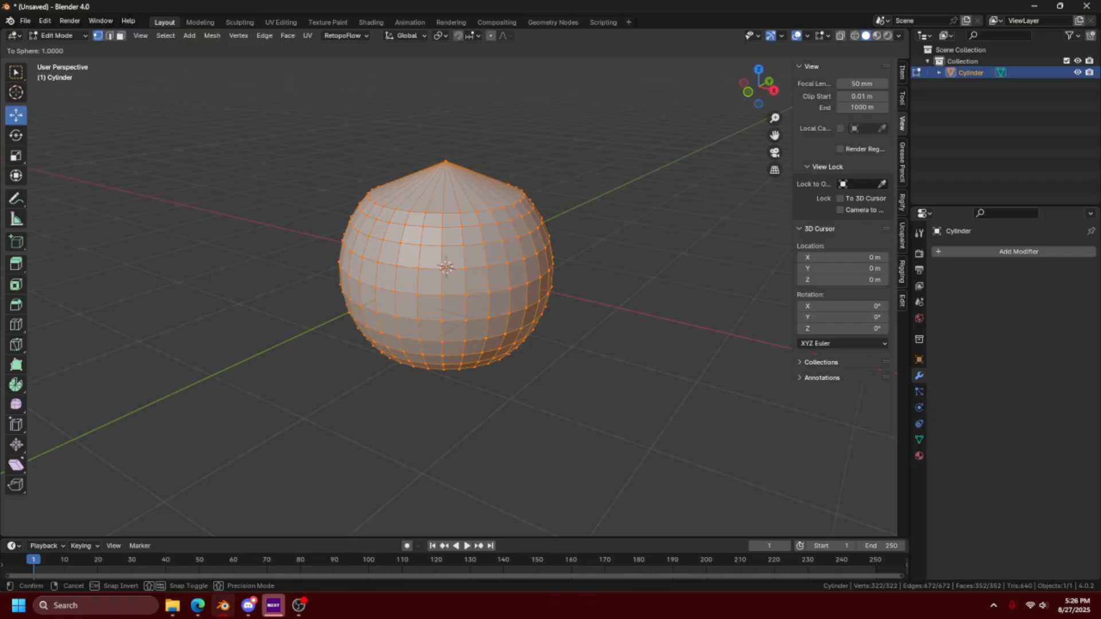
click(232, 148)
mouse_move(403, 320)
middle_down()
mouse_move(359, 305)
mouse_move(385, 313)
middle_up()
key(ctrl+z)
click(218, 38)
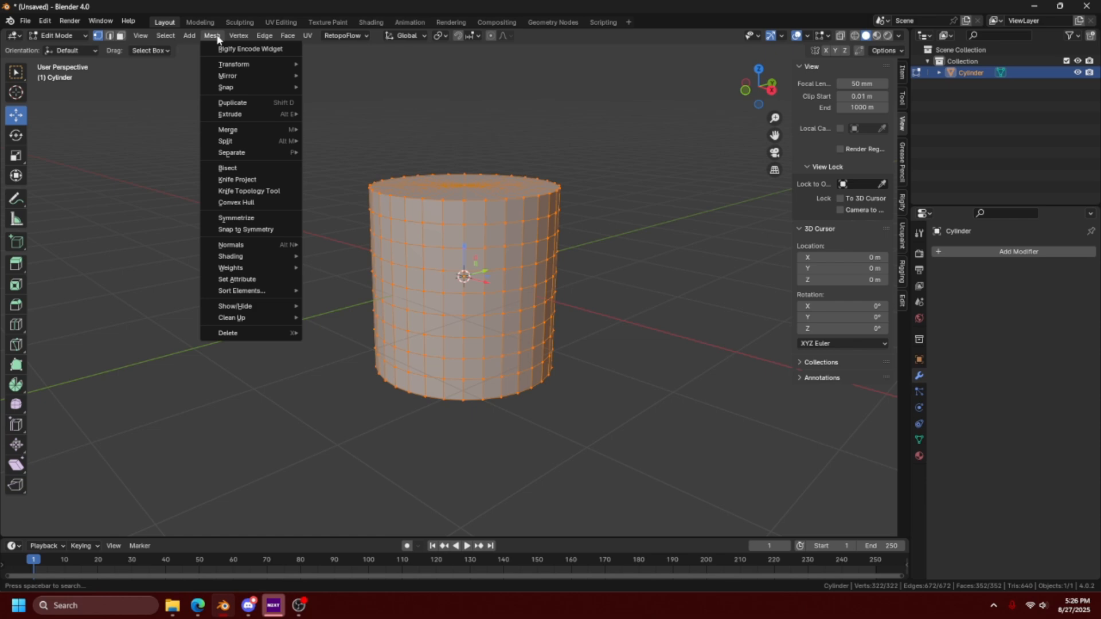
click(218, 38)
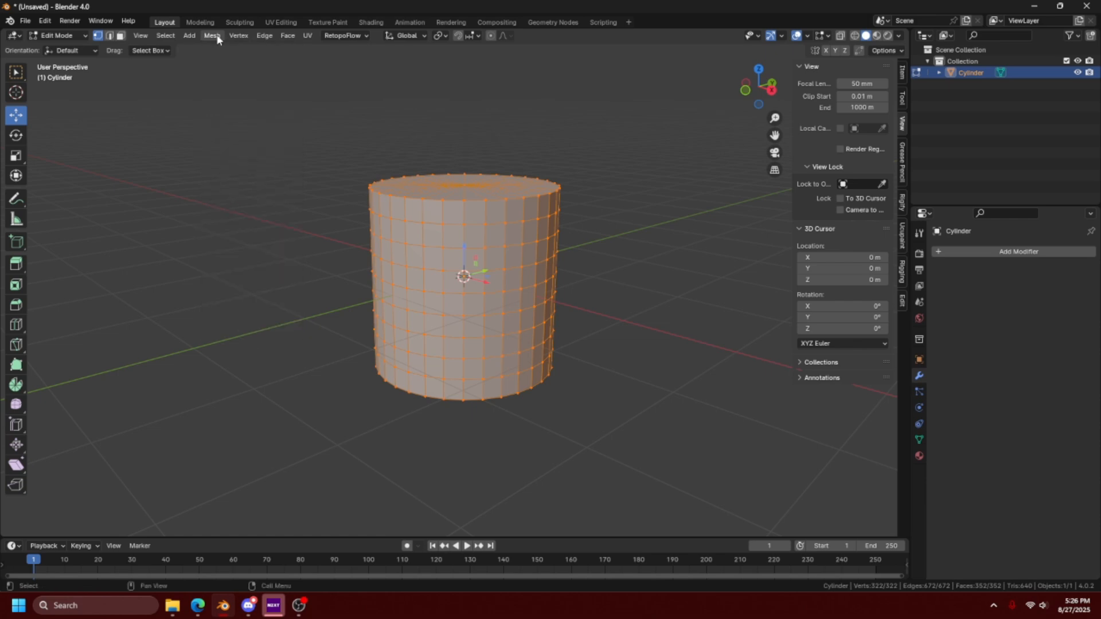
- Enable the Face Orientation overlay and inspect the cylinder's faces from another angle
click(807, 35)
click(736, 267)
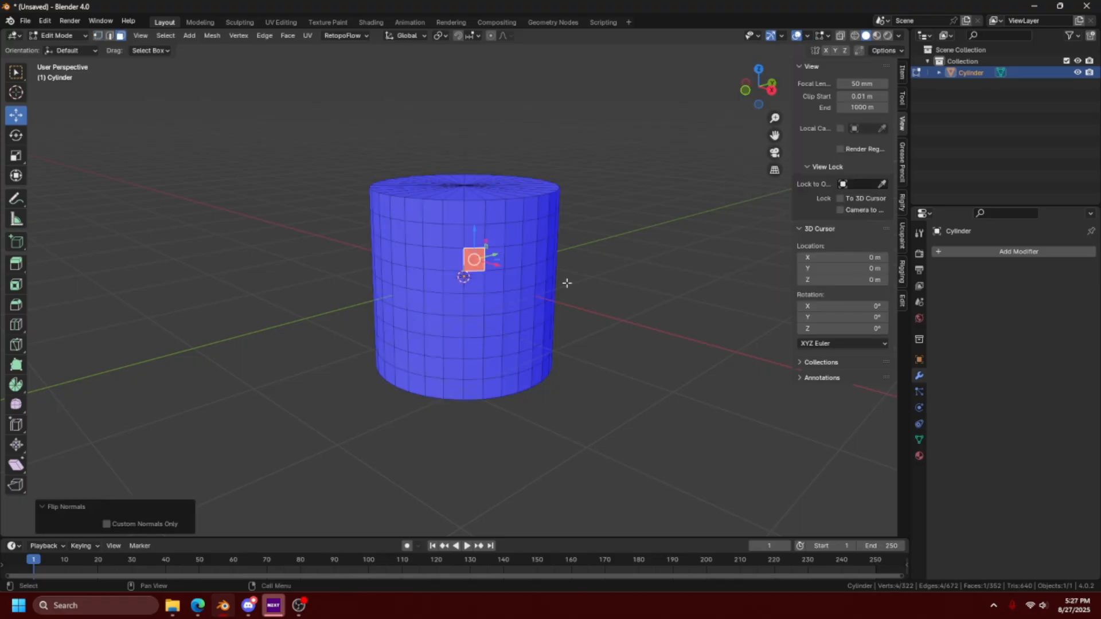
click(615, 298)
middle_drag(628, 306, 499, 373)
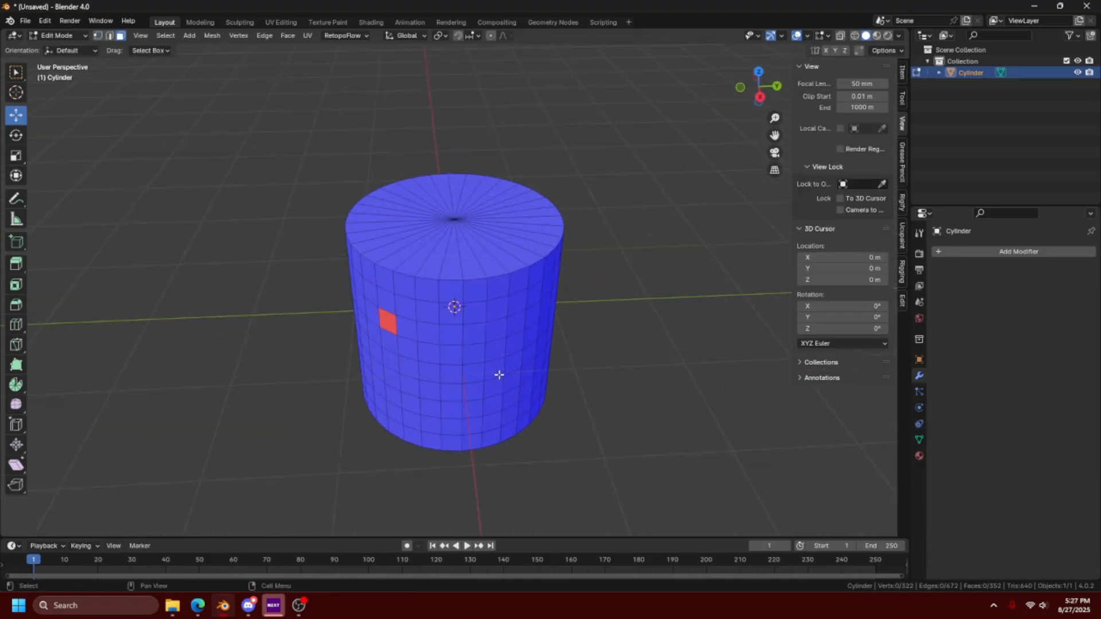
- Select the entire cylinder mesh and recalculate its normals to the outside
key(a)
click(212, 35)
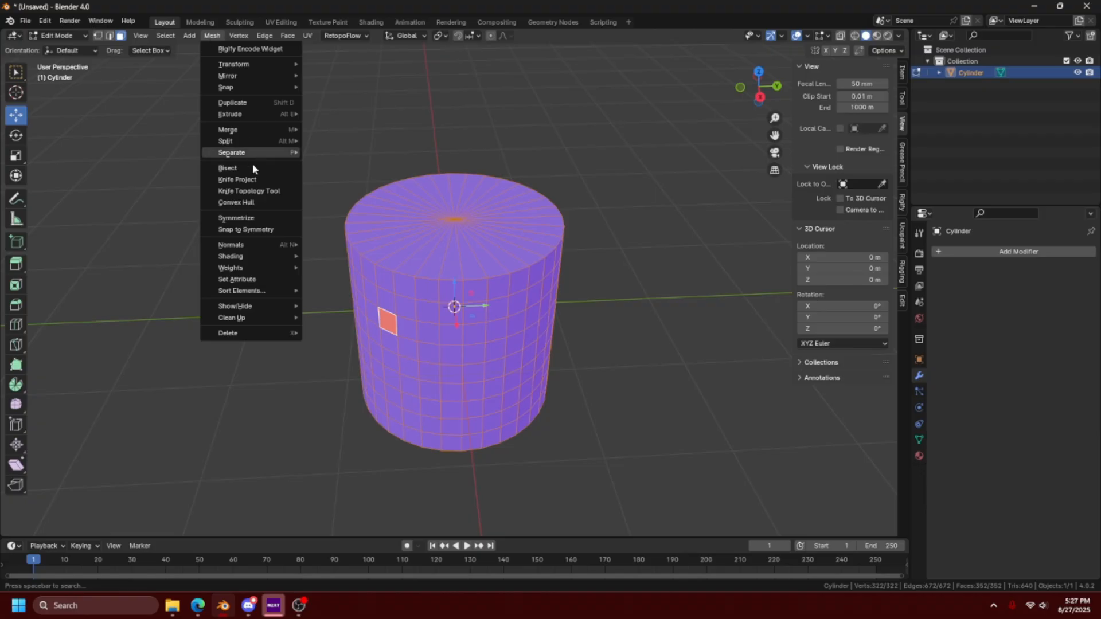
mouse_move(257, 248)
click(336, 256)
mouse_move(425, 279)
middle_down()
mouse_move(469, 260)
mouse_move(439, 278)
middle_up()
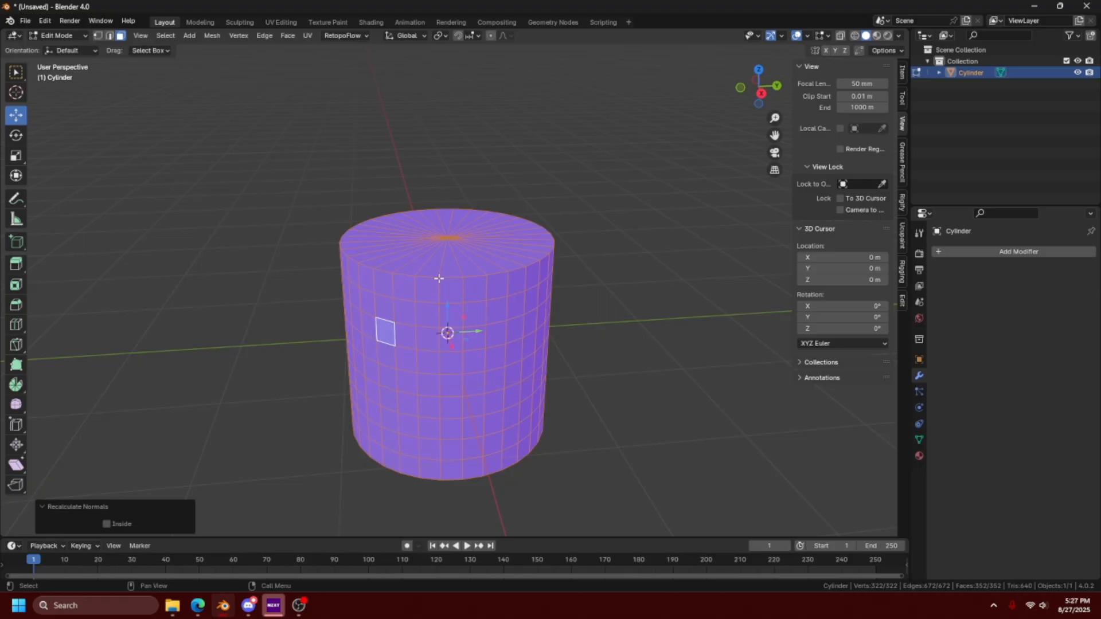
click(212, 36)
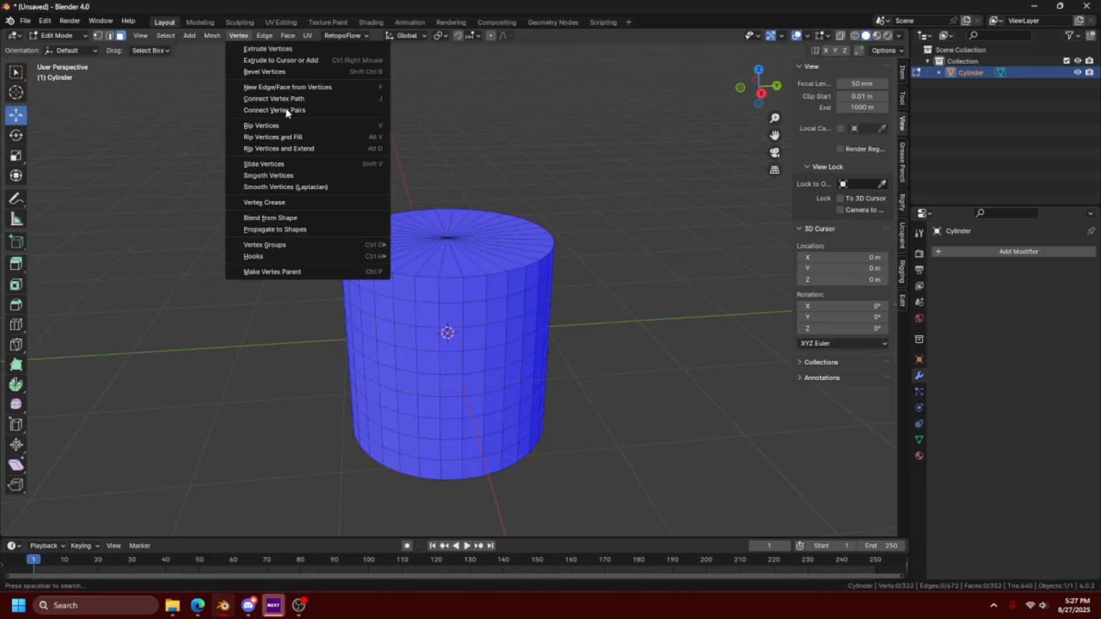
mouse_move(267, 38)
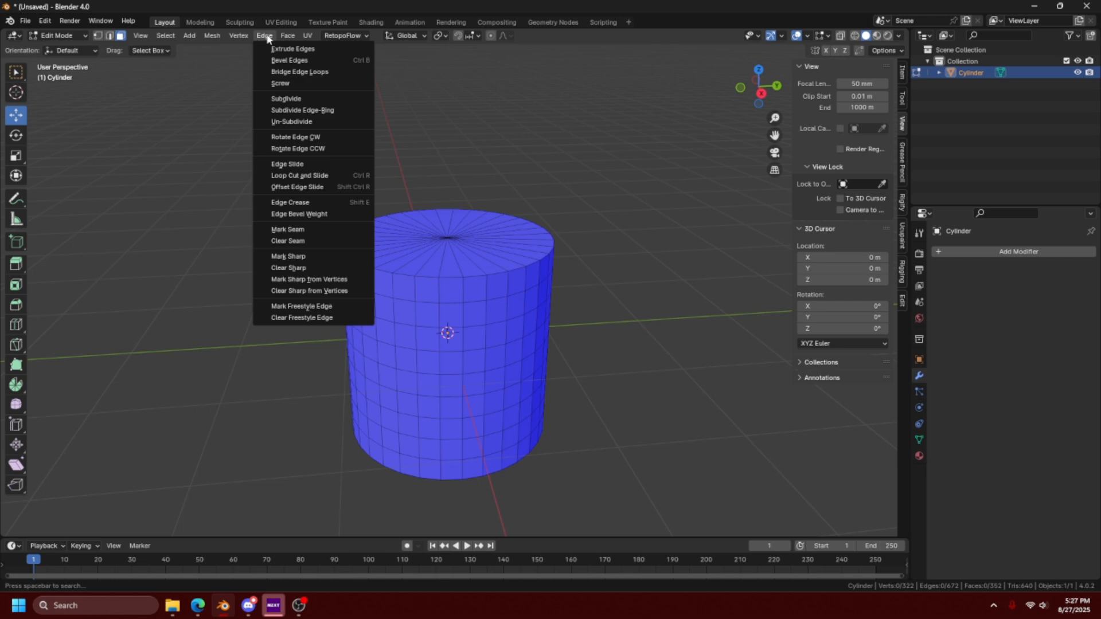
alt+click(439, 208)
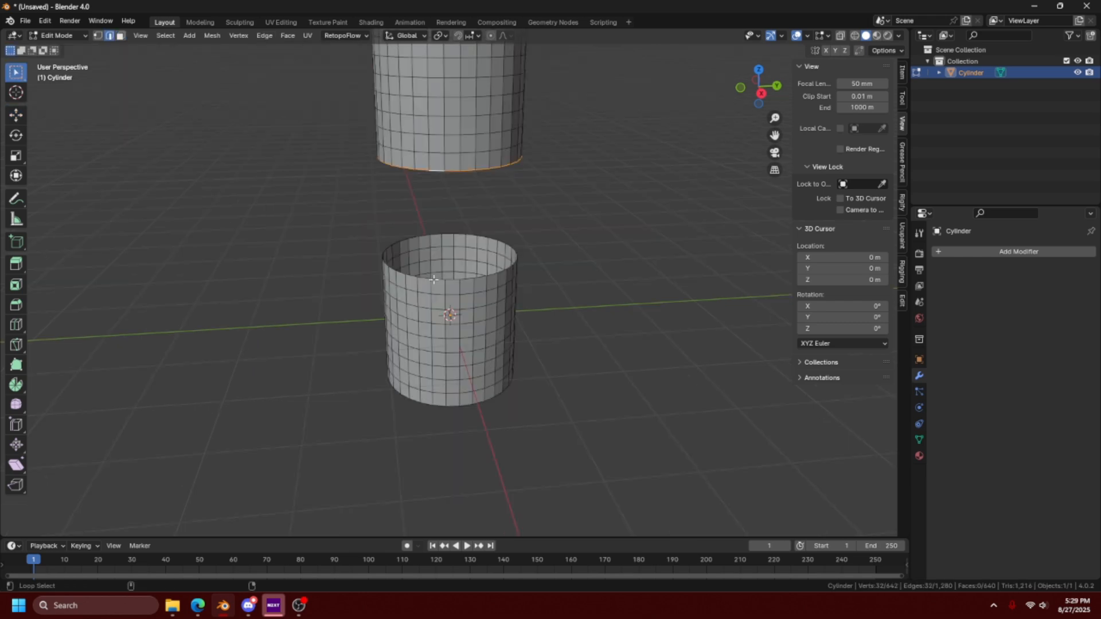
- Try Bridge Edge Loops between the facing open rims of the two cylinder sections, then undo it
alt+shift+click(434, 280)
middle_drag(327, 229, 274, 126)
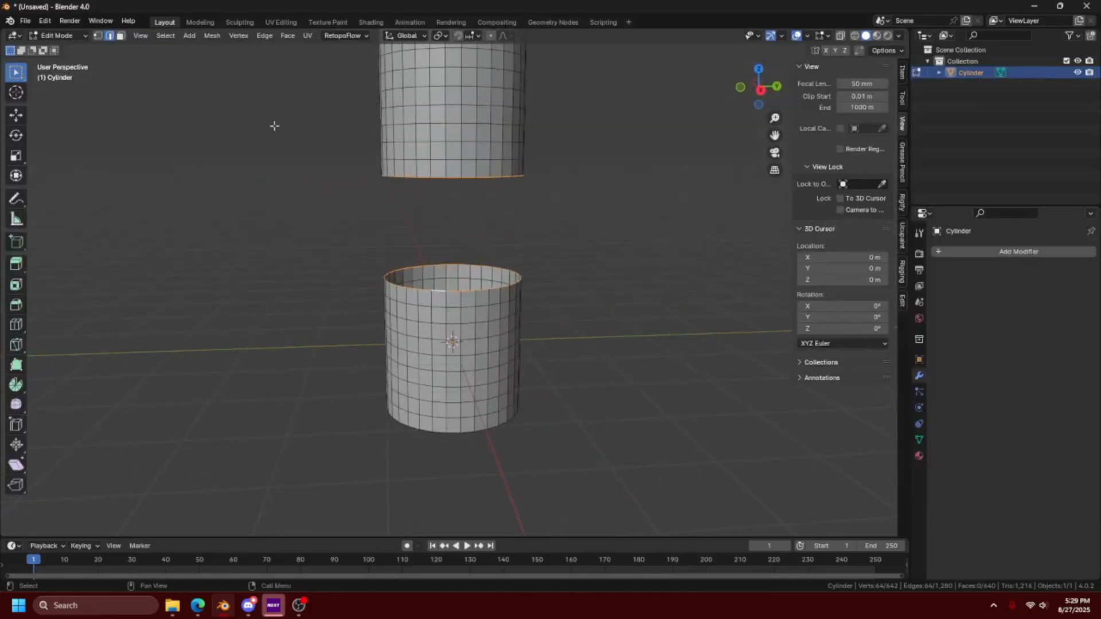
click(263, 36)
click(287, 76)
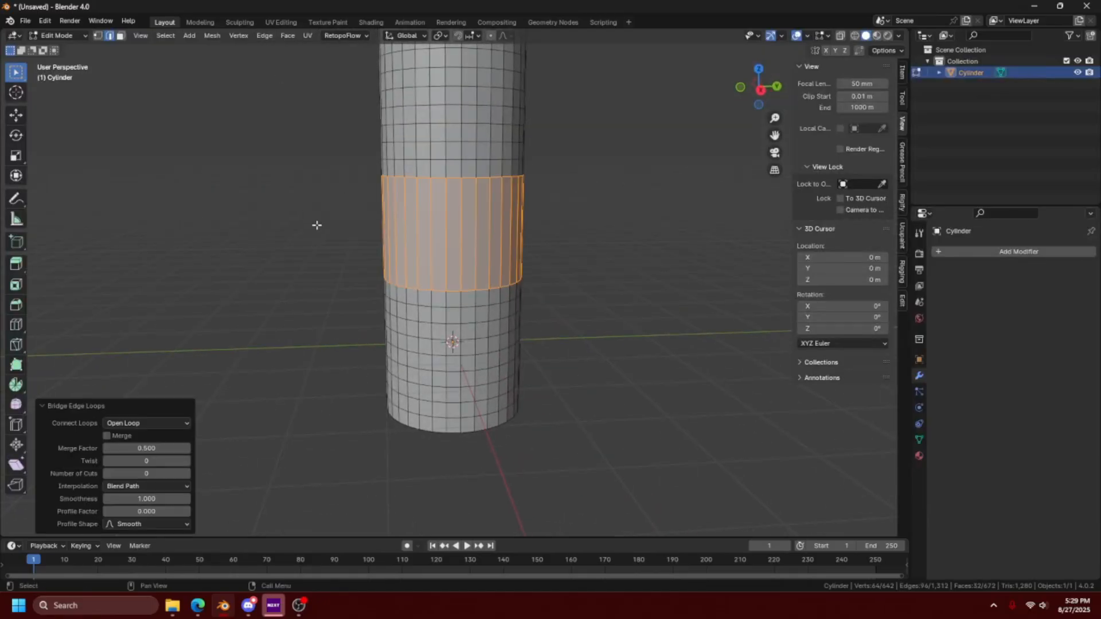
key(ctrl+z)
key(ctrl+shift+z)
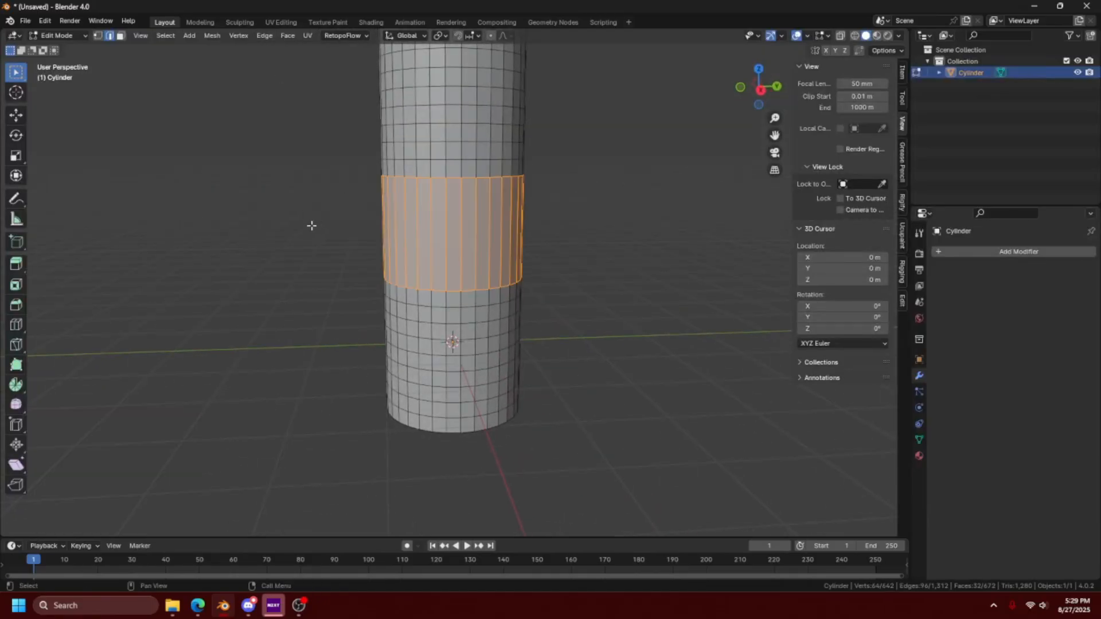
key(ctrl+z)
- Search the add-ons in the preferences for "loop" to check whether LoopTools is enabled
click(44, 20)
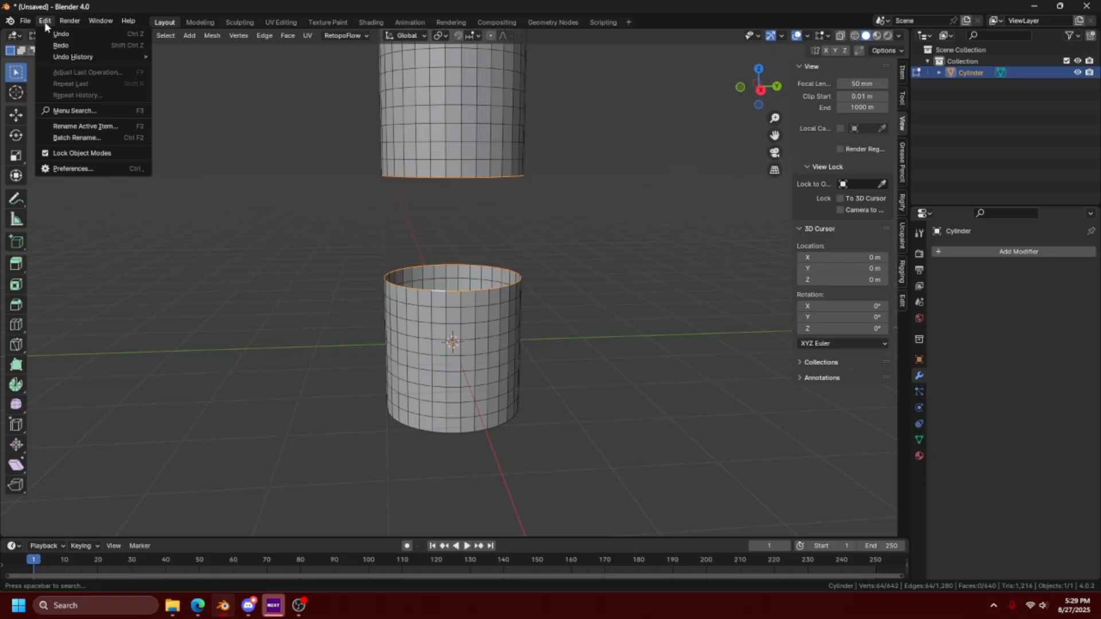
click(63, 168)
click(328, 43)
text(loop)
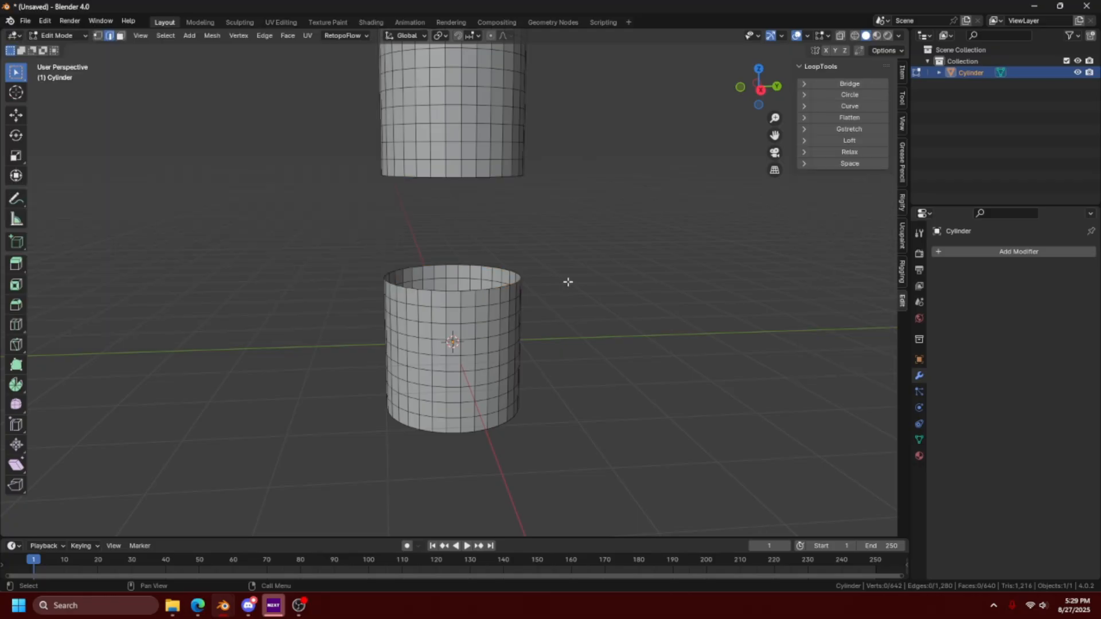
- Select the two facing open rims of the cylinder sections and connect them with LoopTools Bridge
scroll(568, 282, up, 2)
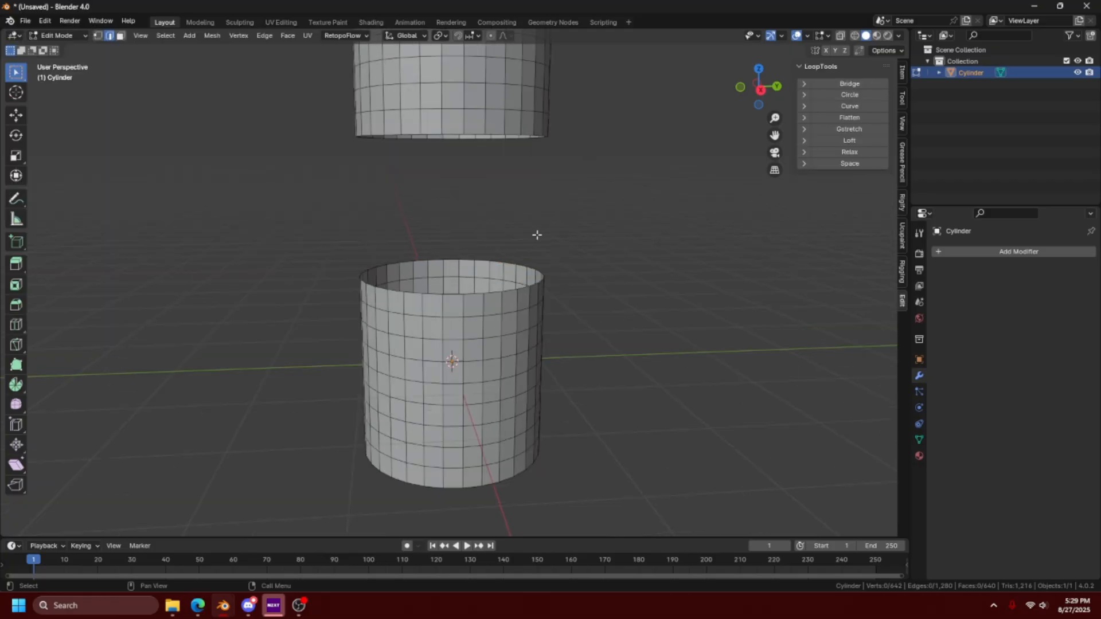
alt+click(478, 135)
alt+click(478, 136)
alt+shift+click(455, 295)
click(848, 83)
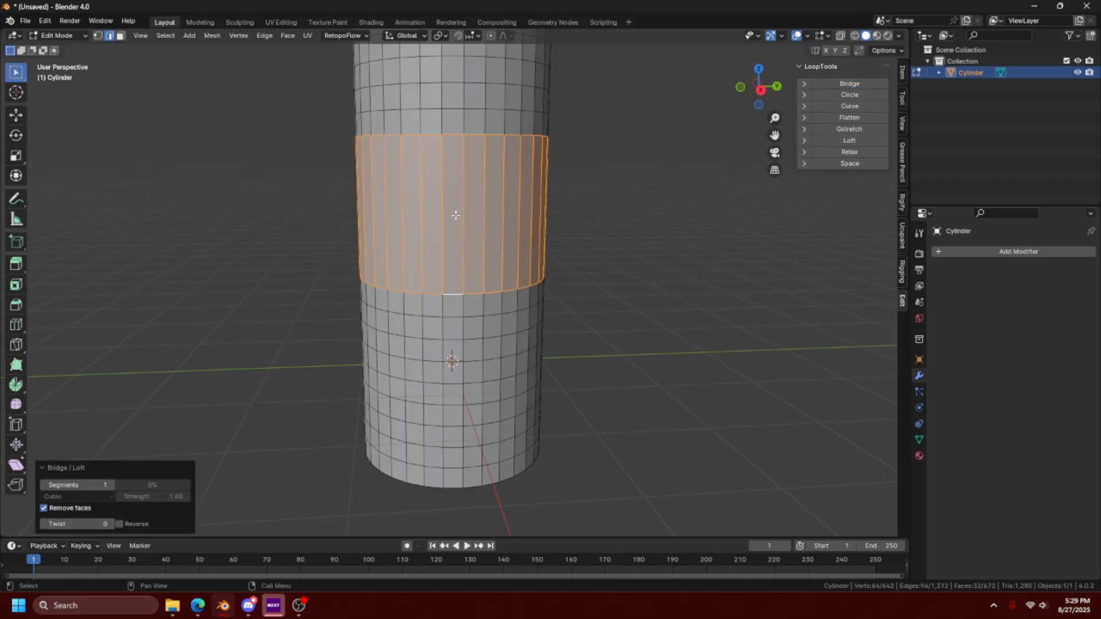
- Set the LoopTools bridge to 3 segments and try its twist setting, ending with a twist of 0
click(109, 485)
click(110, 485)
mouse_move(77, 524)
mouse_down()
mouse_move(97, 523)
mouse_move(80, 523)
mouse_up()
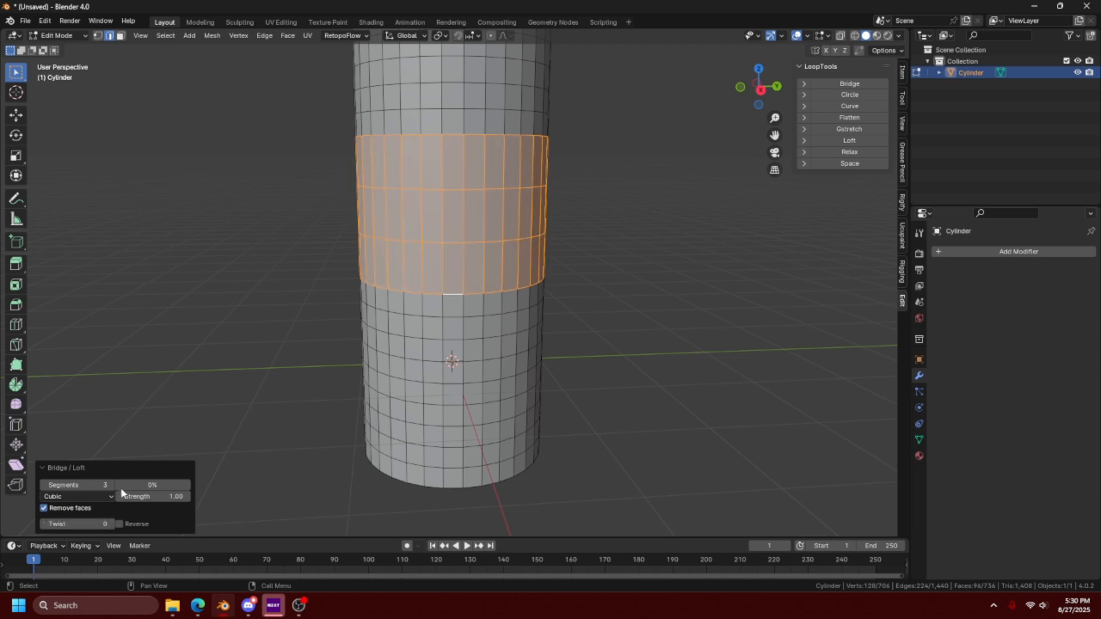
click(264, 35)
- Select a rectangular outline of edges on the cylinder's lower side with shortest paths and shape it with LoopTools Circle
click(423, 348)
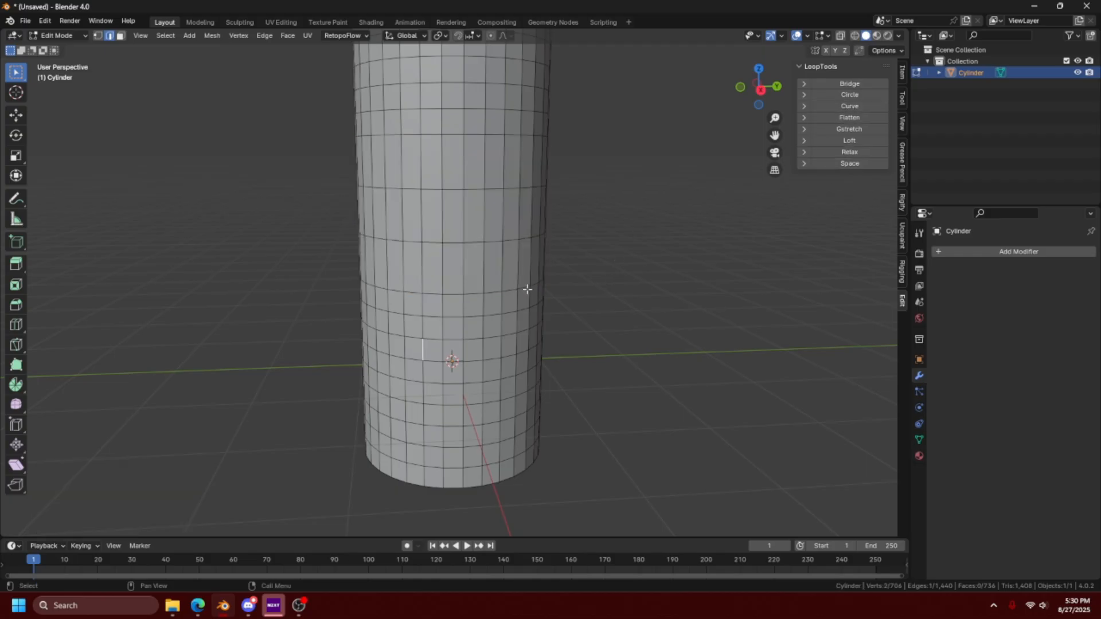
ctrl+click(424, 415)
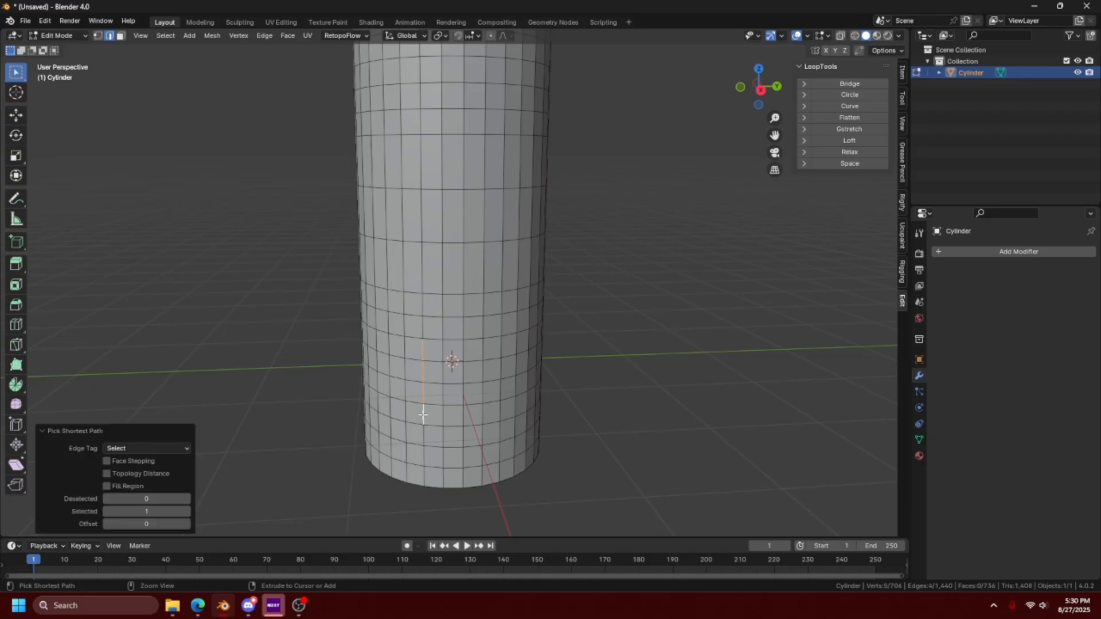
ctrl+click(487, 424)
ctrl+click(501, 350)
ctrl+click(432, 339)
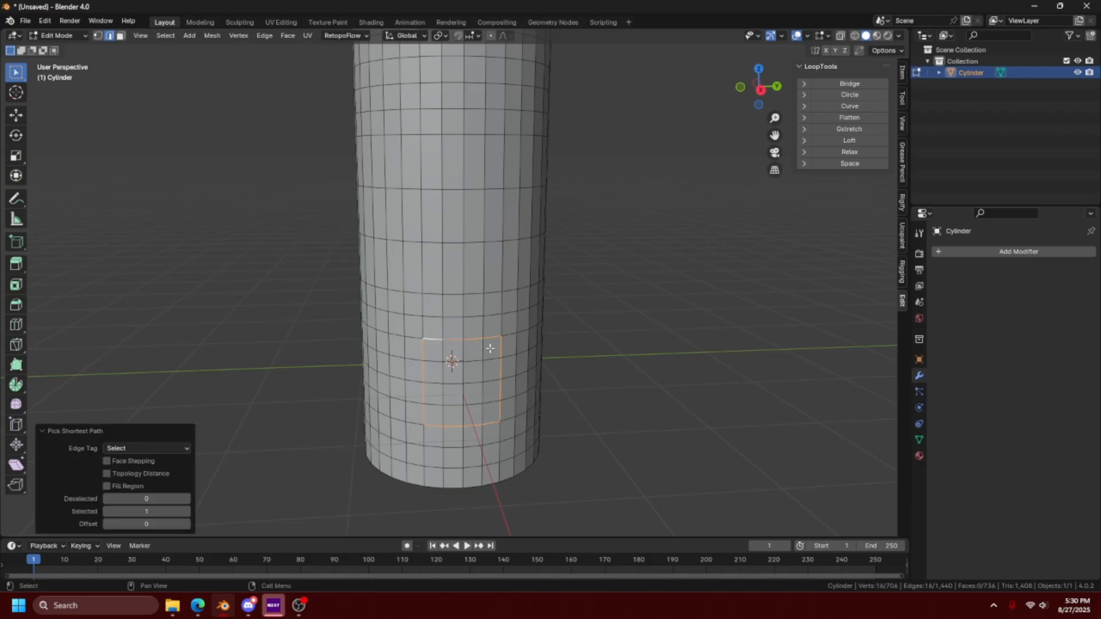
click(849, 94)
middle_drag(573, 322, 474, 294)
- Switch to face selection, select the faces inside the circular outline and extrude them outward from the cylinder's side
key(3)
click(474, 291)
ctrl+click(474, 256)
shift+click(473, 253)
shift+click(472, 243)
shift+click(472, 253)
shift+click(463, 253)
shift+click(461, 234)
shift+click(451, 234)
shift+click(448, 249)
middle_drag(516, 301, 488, 289)
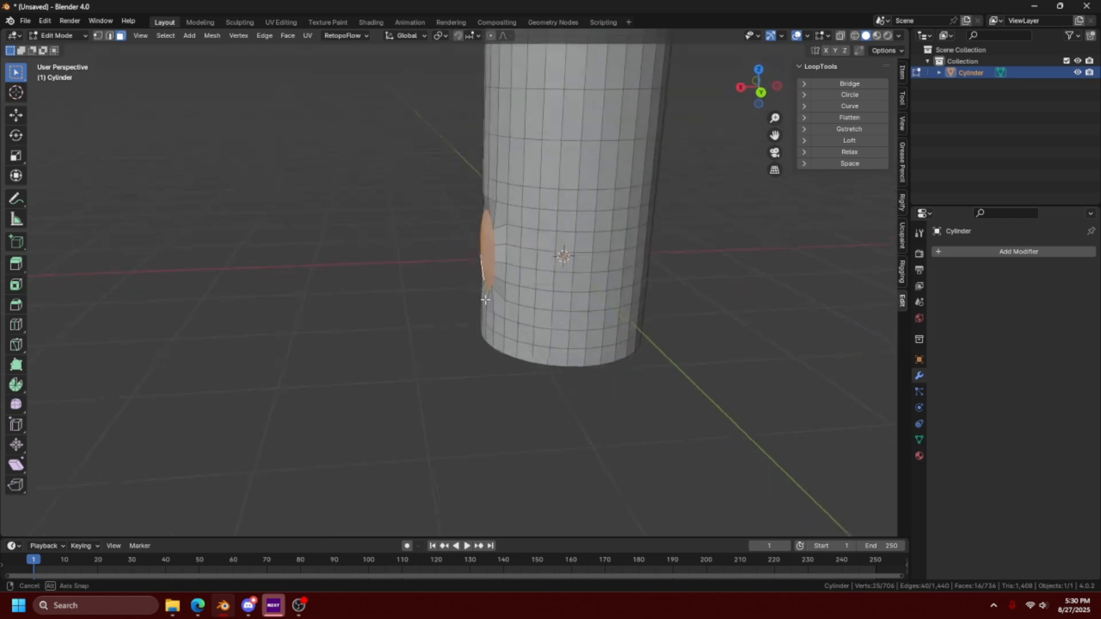
key(e)
click(426, 289)
- Apply LoopTools Curve with cubic interpolation to the selected vertices along the upper side of the extrusion
middle_drag(416, 344, 296, 223)
middle_drag(432, 288, 346, 330)
click(850, 106)
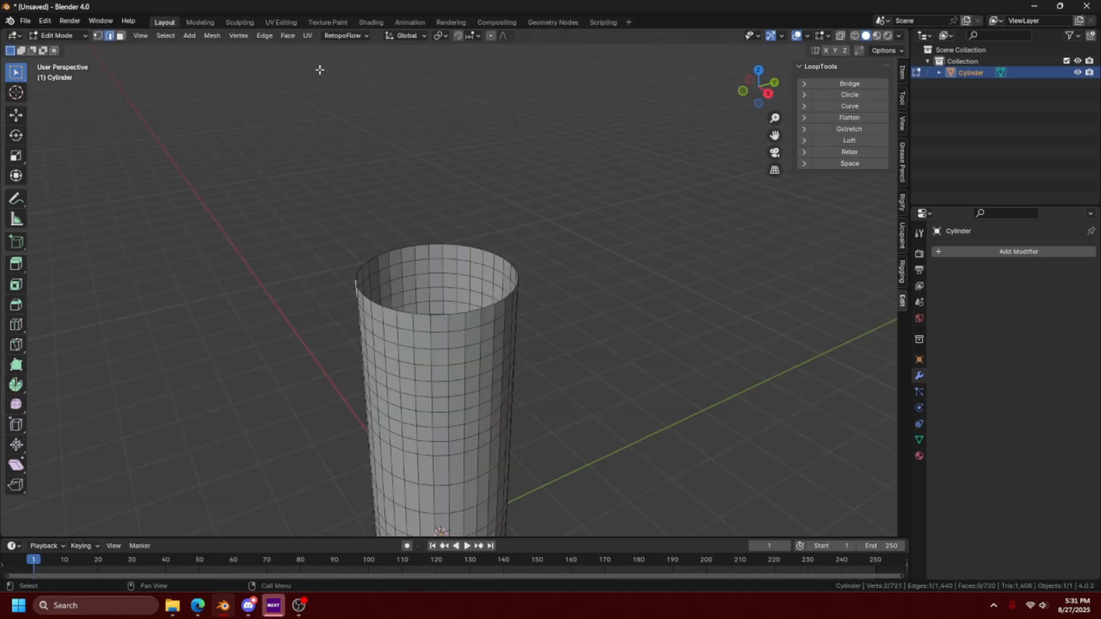
- Select the open edge loop at the cylinder's top and close it with Grid Fill using an offset of 7
click(287, 36)
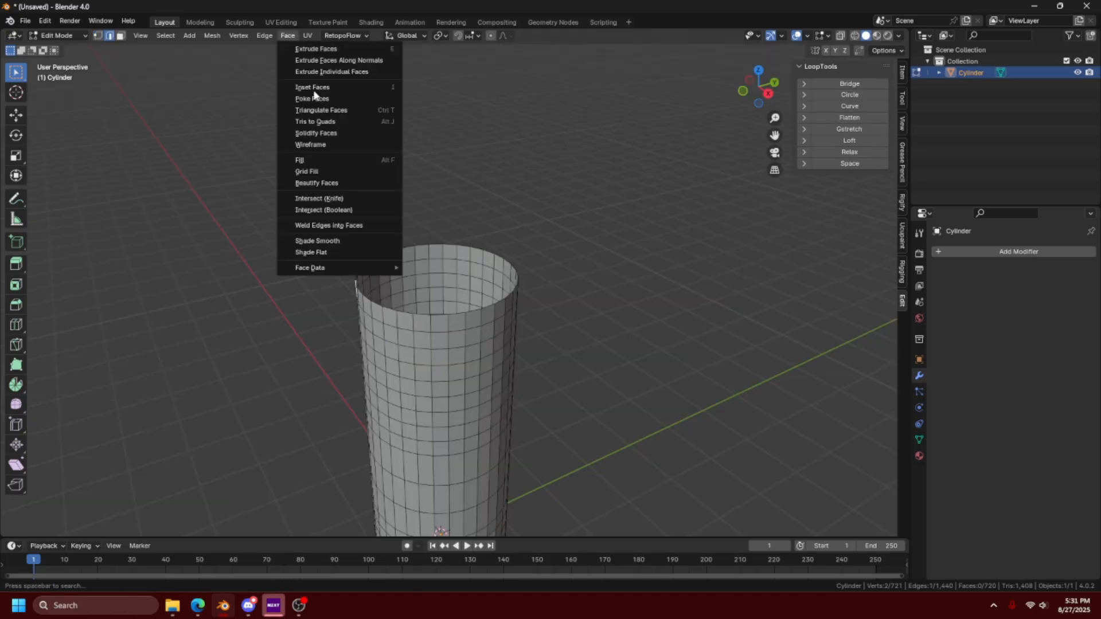
alt+click(420, 317)
middle_drag(420, 316, 404, 282)
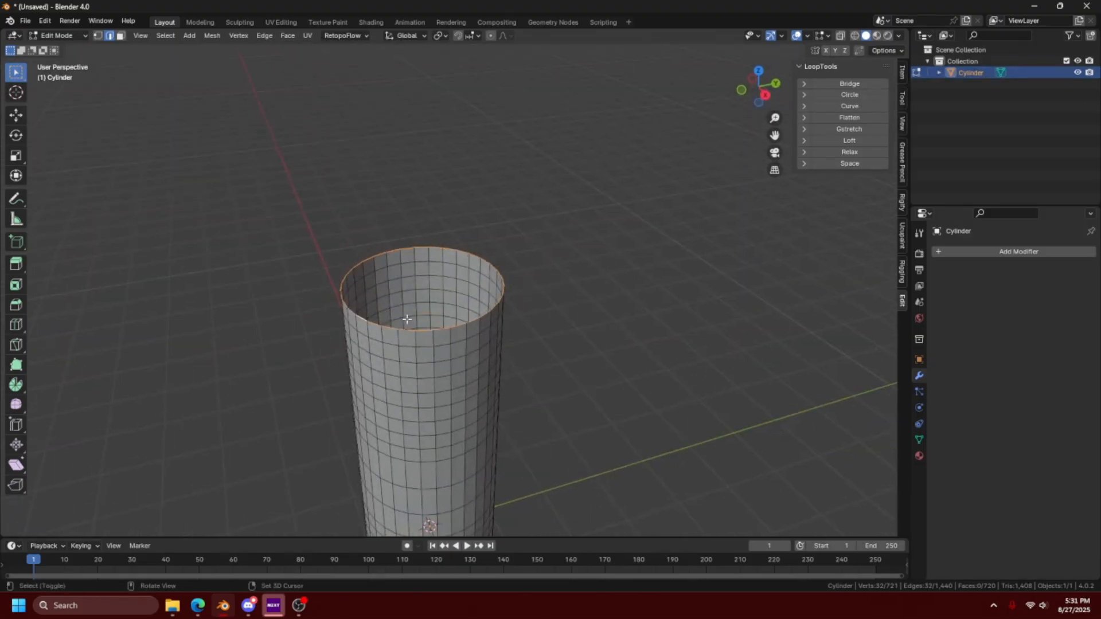
scroll(404, 282, up, 3)
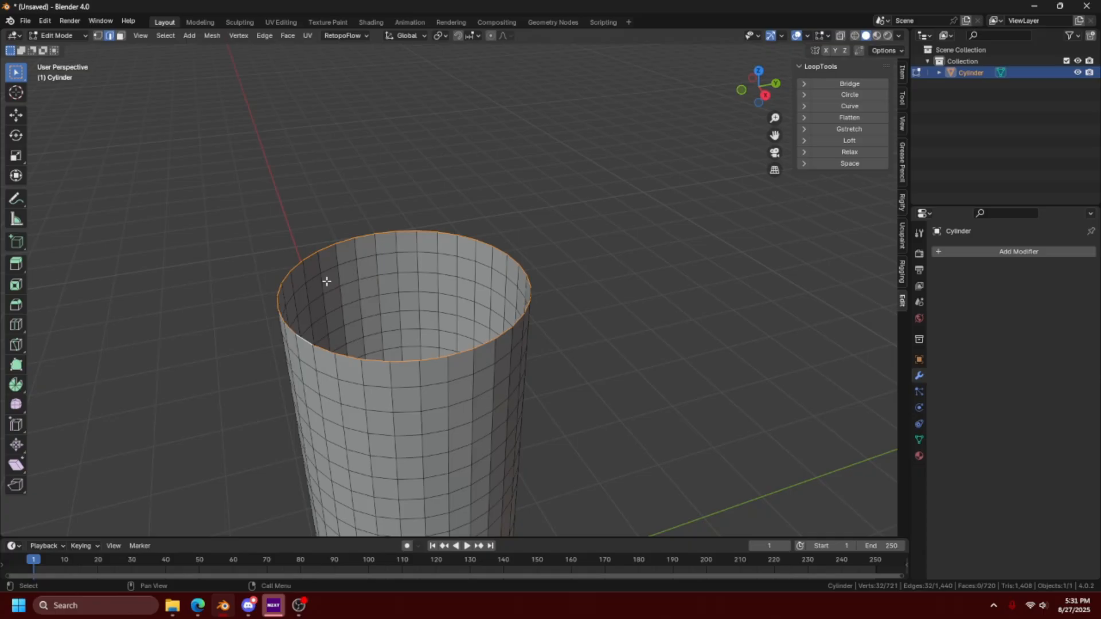
key(ctrl+f)
click(339, 183)
middle_drag(321, 316, 324, 307)
click(187, 511)
click(187, 511)
click(187, 512)
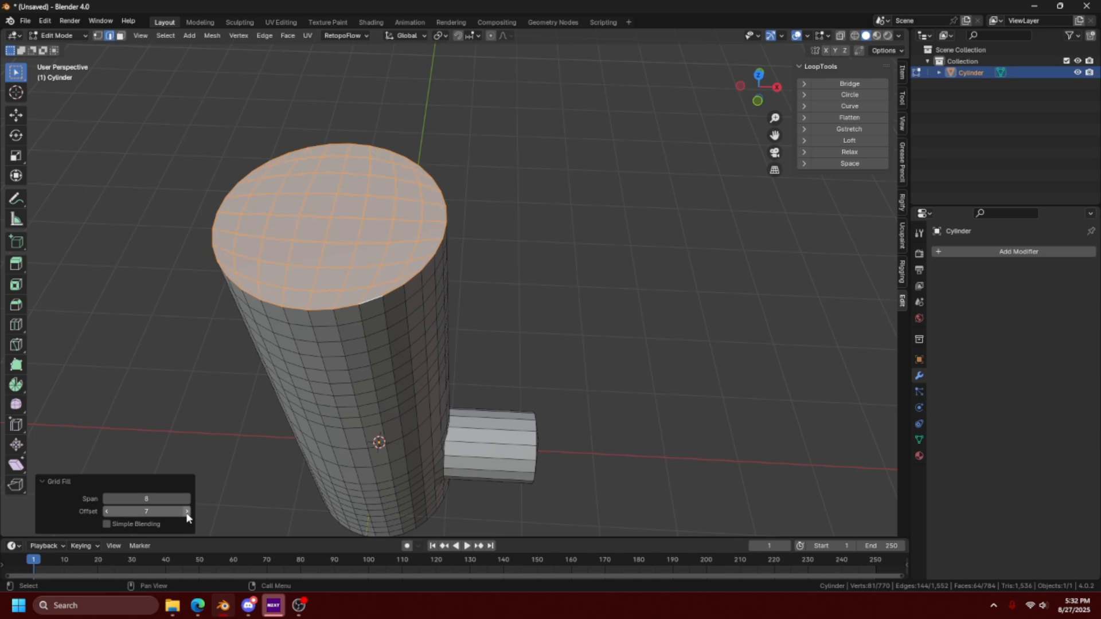
middle_drag(439, 312, 353, 373)
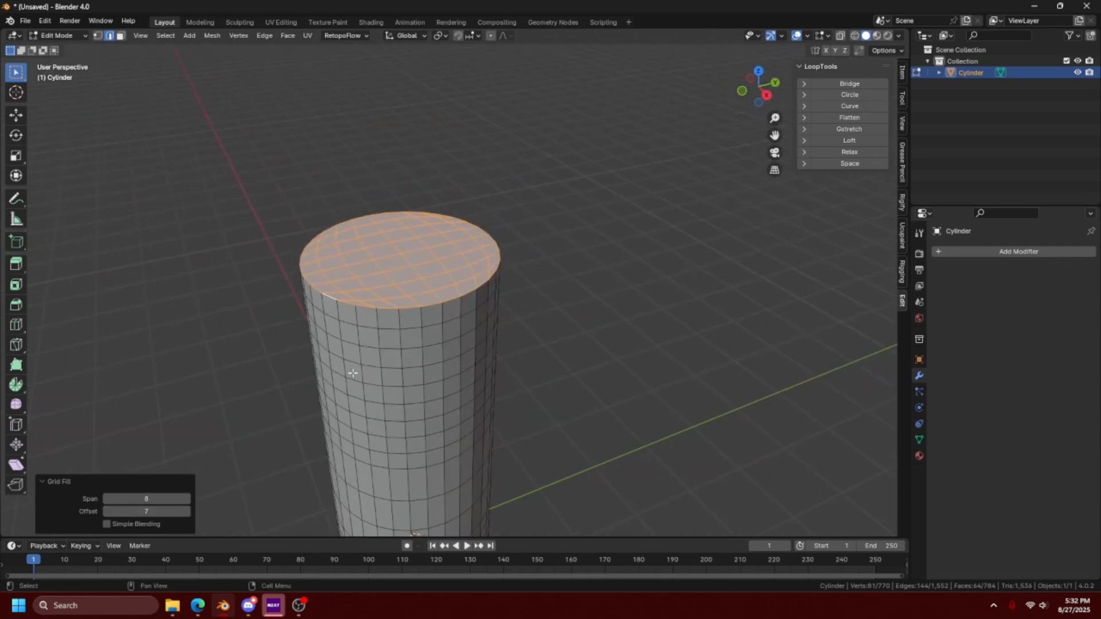
click(500, 210)
middle_drag(504, 226, 446, 305)
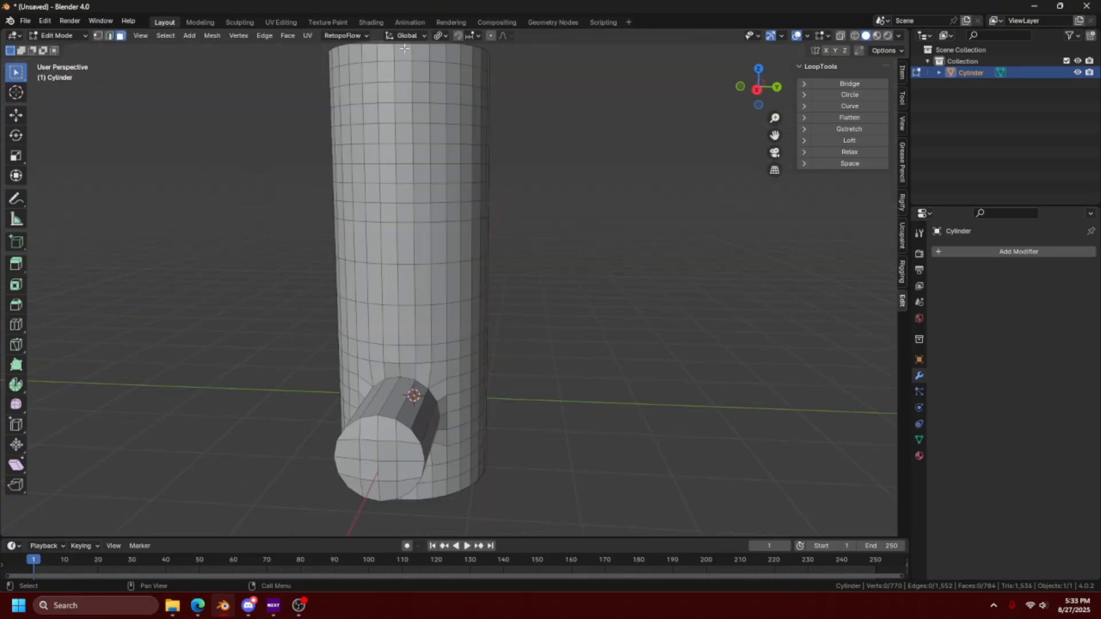
- Set the transform pivot point to Median Point
click(408, 36)
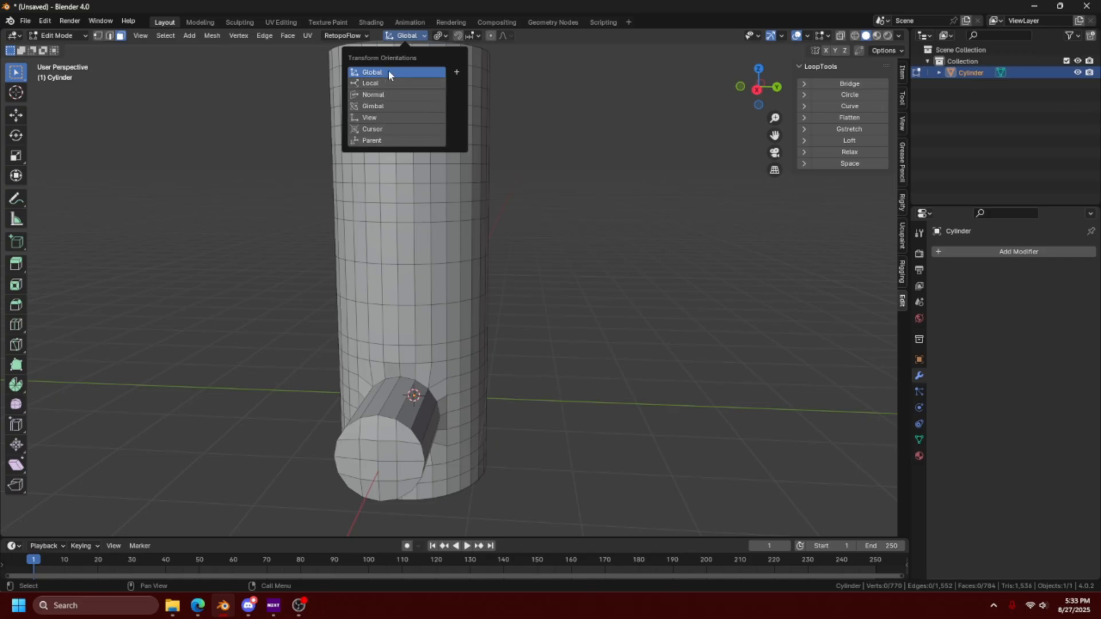
click(441, 35)
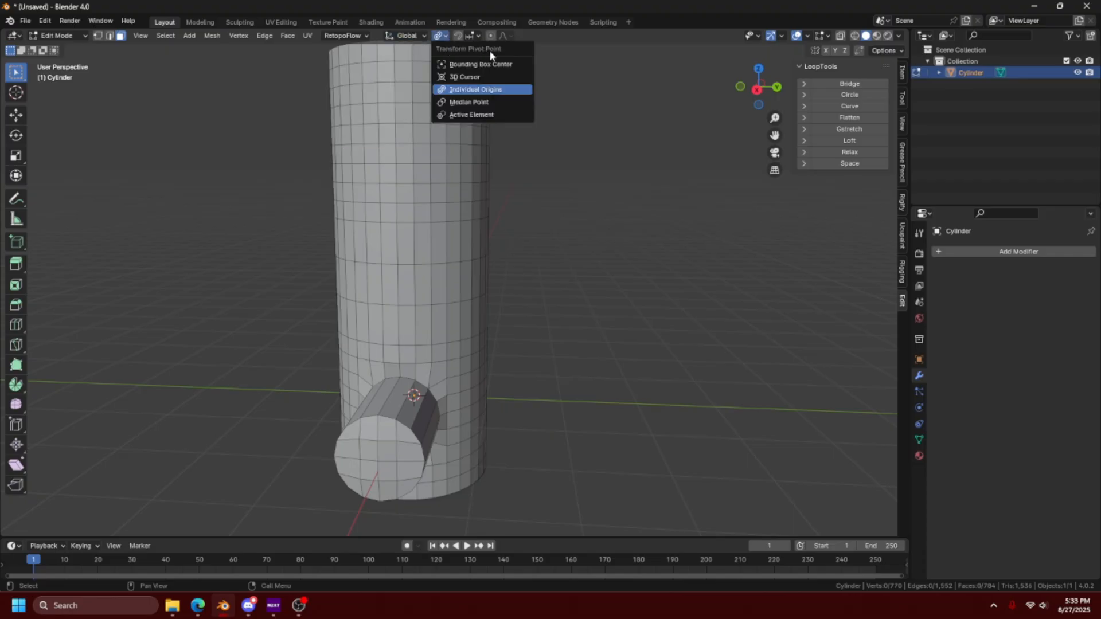
click(475, 103)
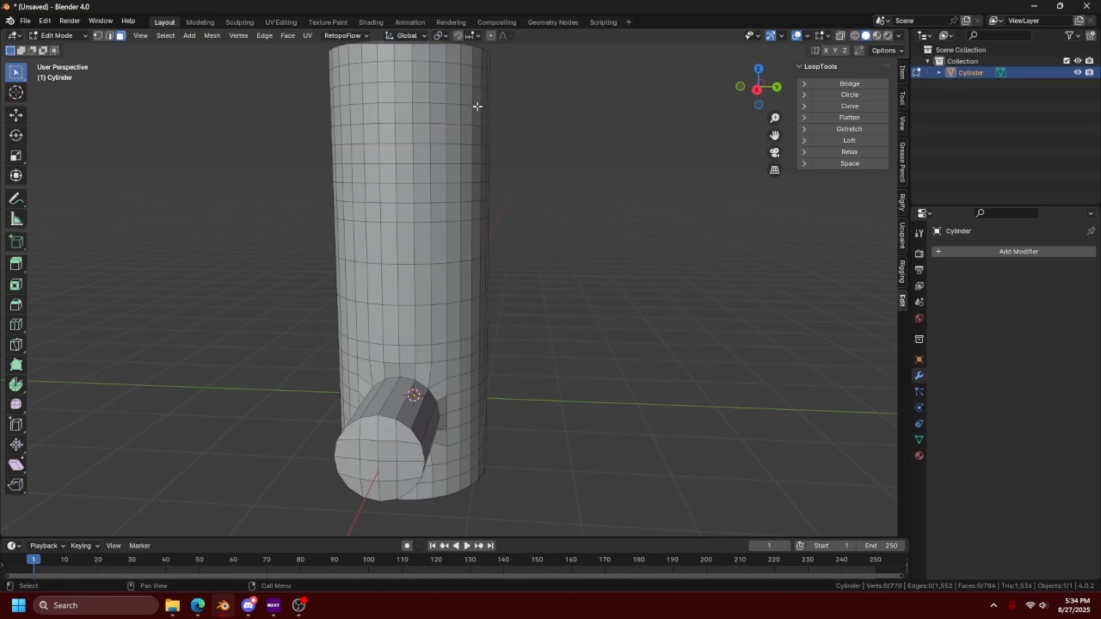
- Select the horizontal face loop around the cylinder's middle and try scaling it outward
alt+click(440, 244)
middle_drag(509, 256, 494, 280)
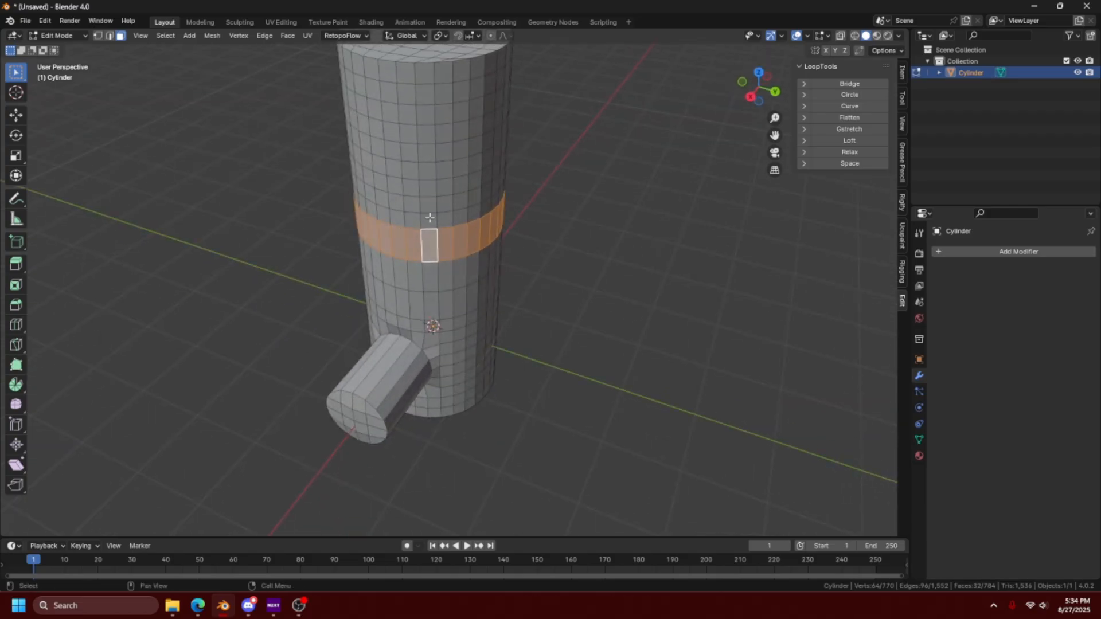
key(s)
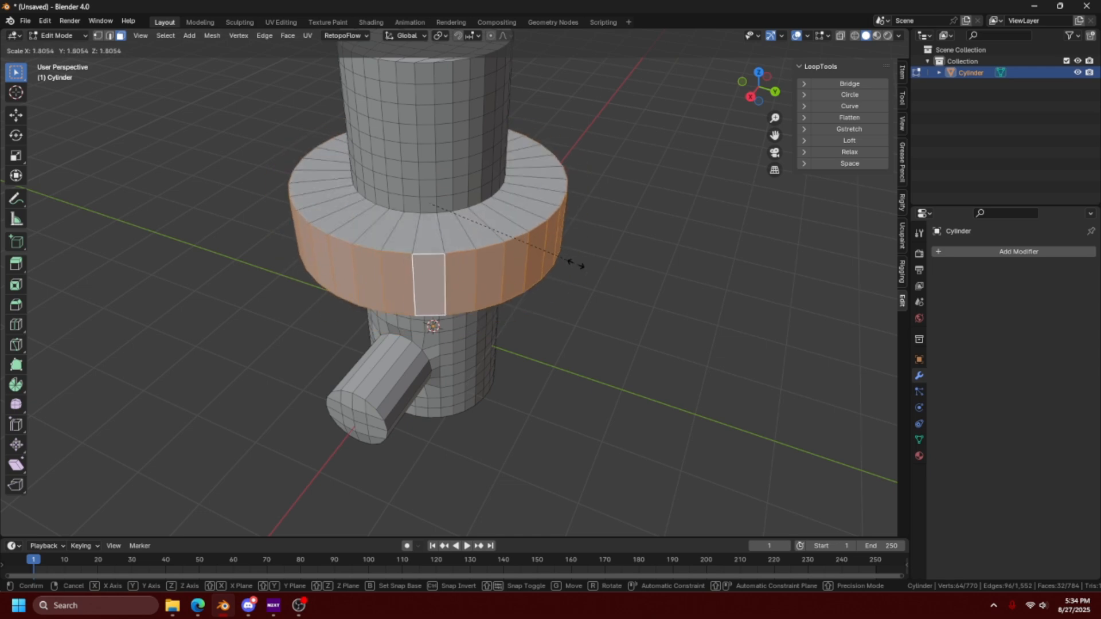
right_click(545, 249)
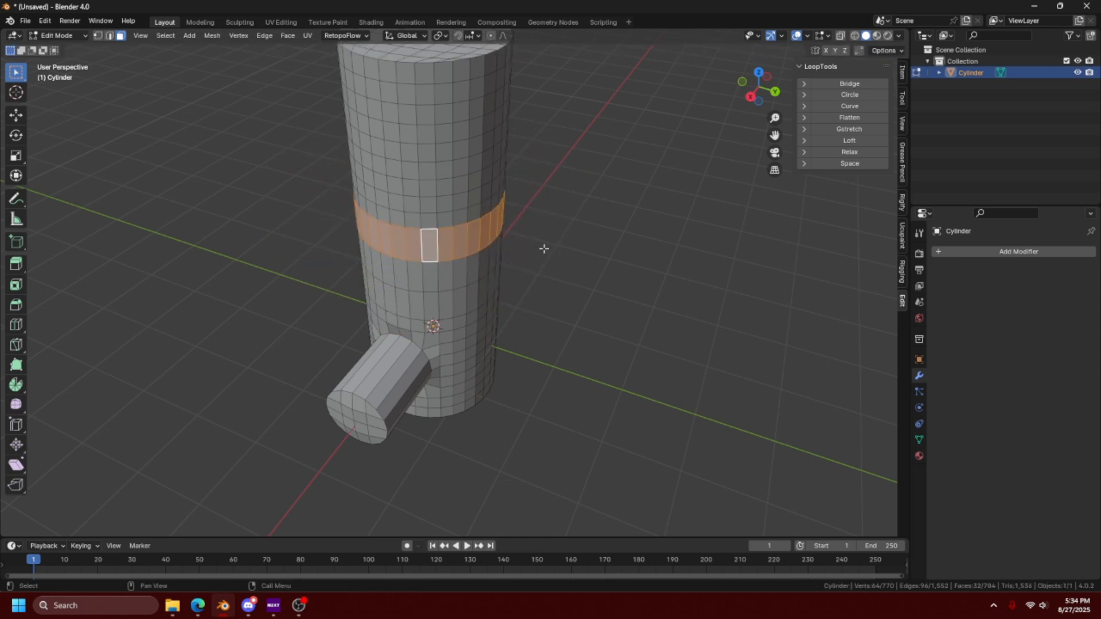
- Set the pivot point to Individual Origins and inset the loop's faces individually with a thickness of about 0.042 m
click(441, 36)
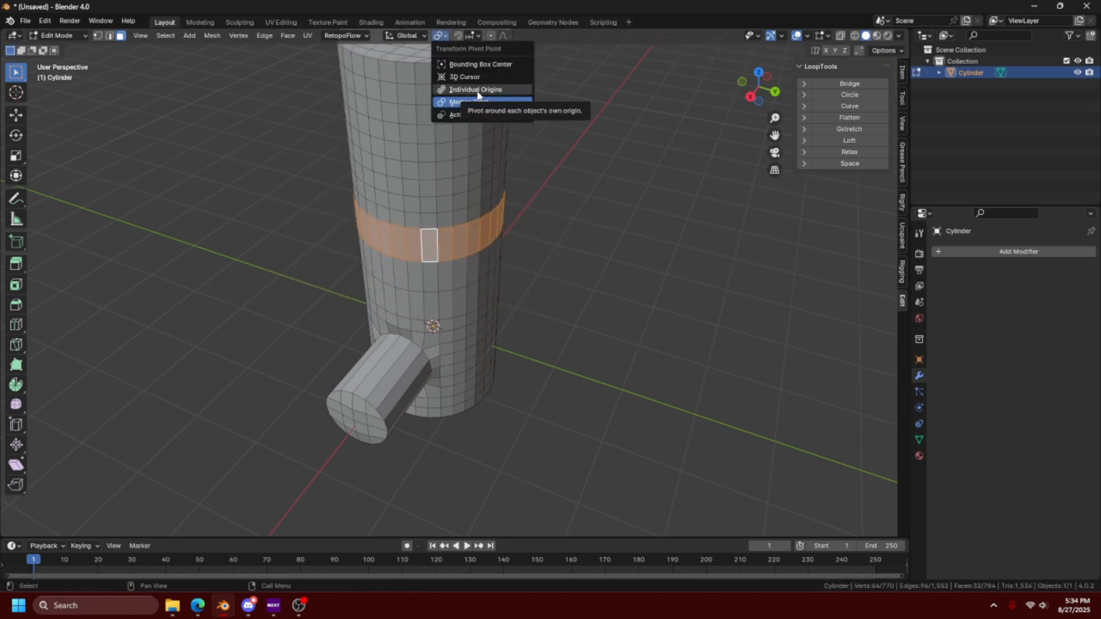
key(i)
key(i)
click(587, 254)
middle_drag(587, 253, 597, 292)
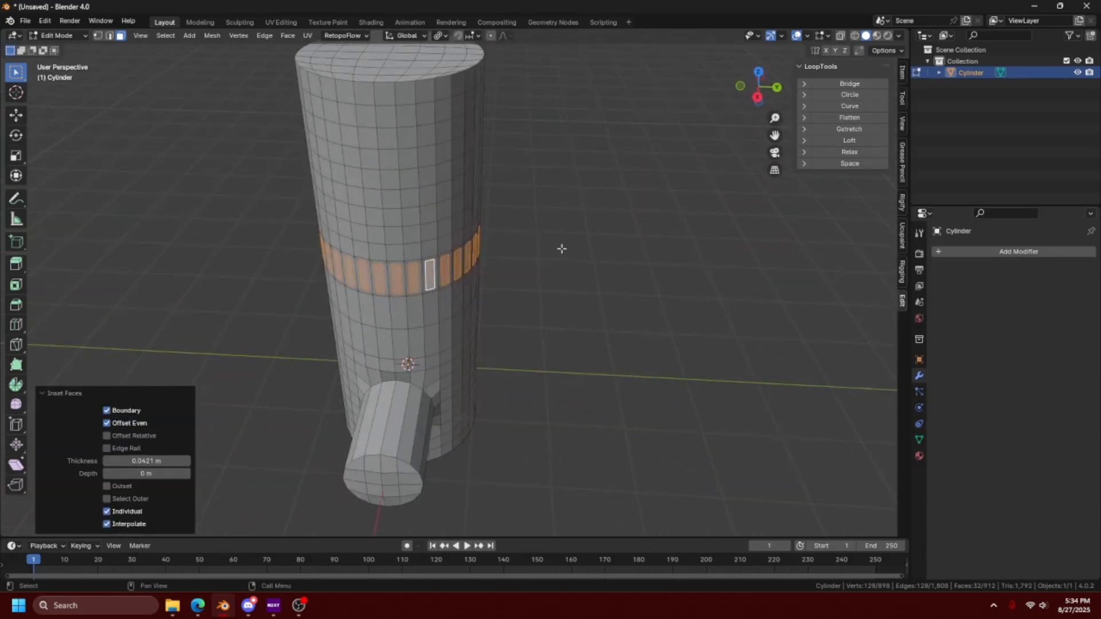
- Try extruding the inset faces with the pivot point set to Median Point, and undo the extrusion
click(439, 36)
click(460, 102)
key(e)
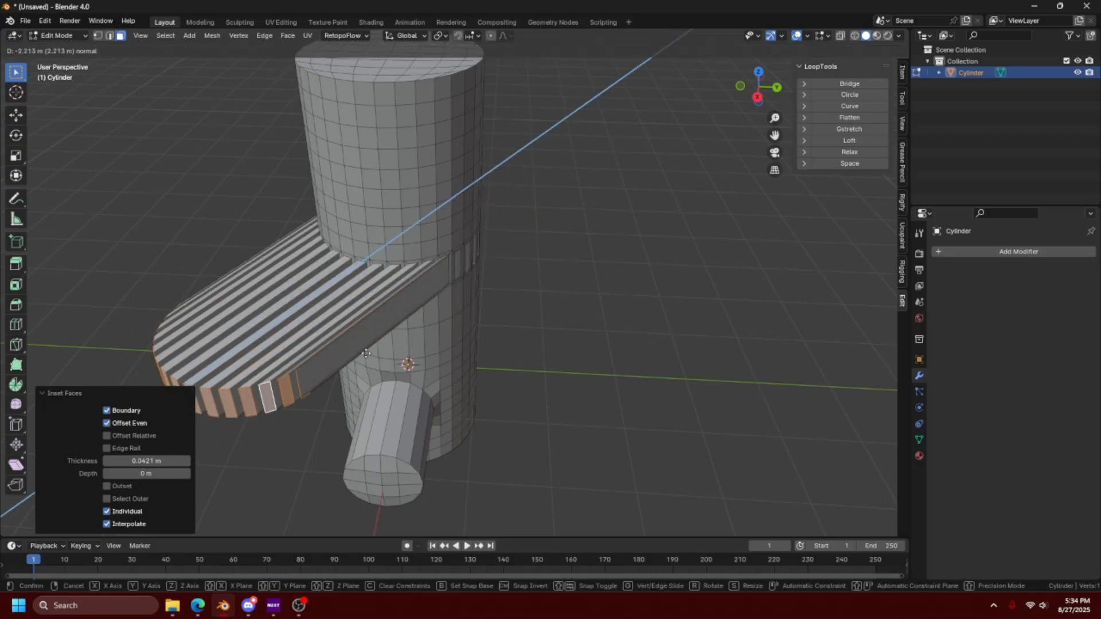
right_click(676, 265)
key(ctrl+z)
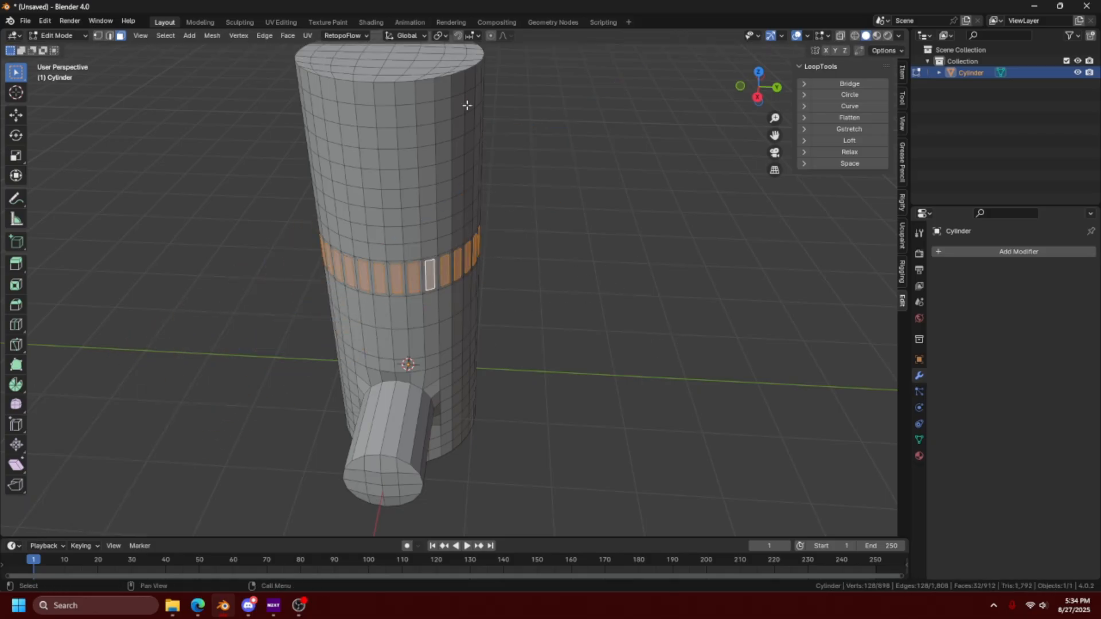
- Return the pivot point to Individual Origins and extrude the inset faces outward along their normals by about 0.742 m
click(440, 36)
key(e)
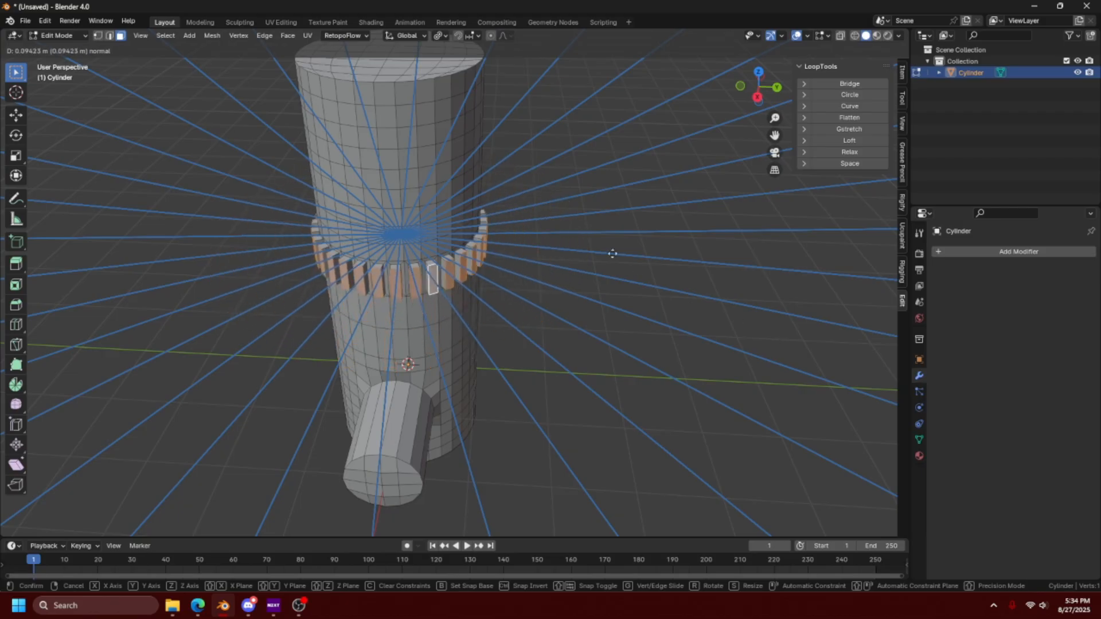
click(711, 319)
middle_drag(553, 312, 454, 313)
scroll(521, 265, up, 4)
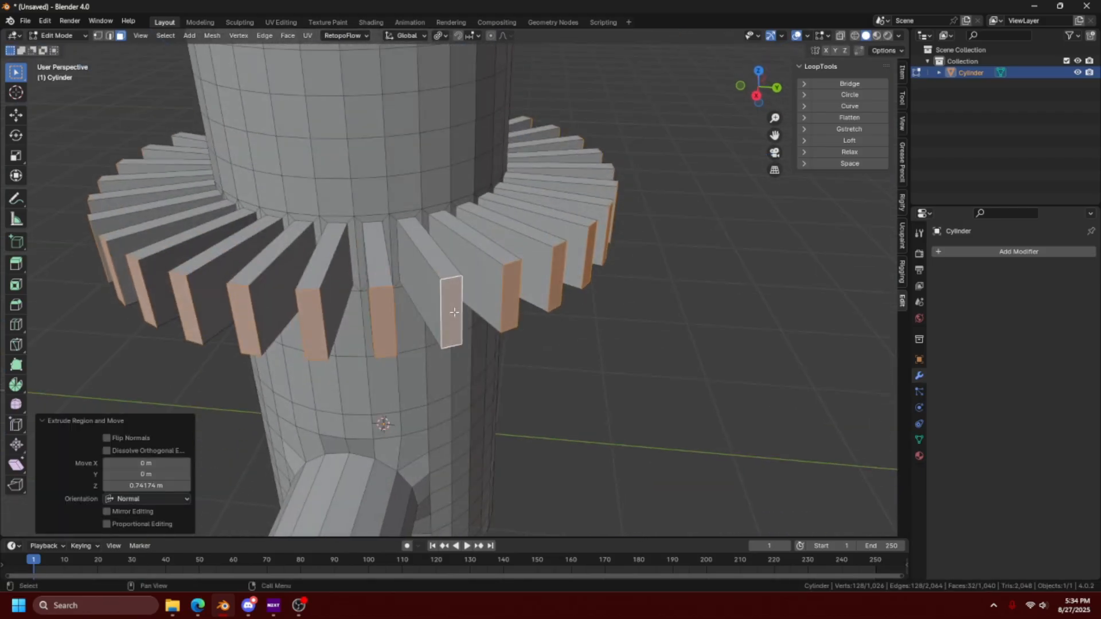
- Extrude the outer end faces of the fins a further 0.473 m or so along their normals
key(e)
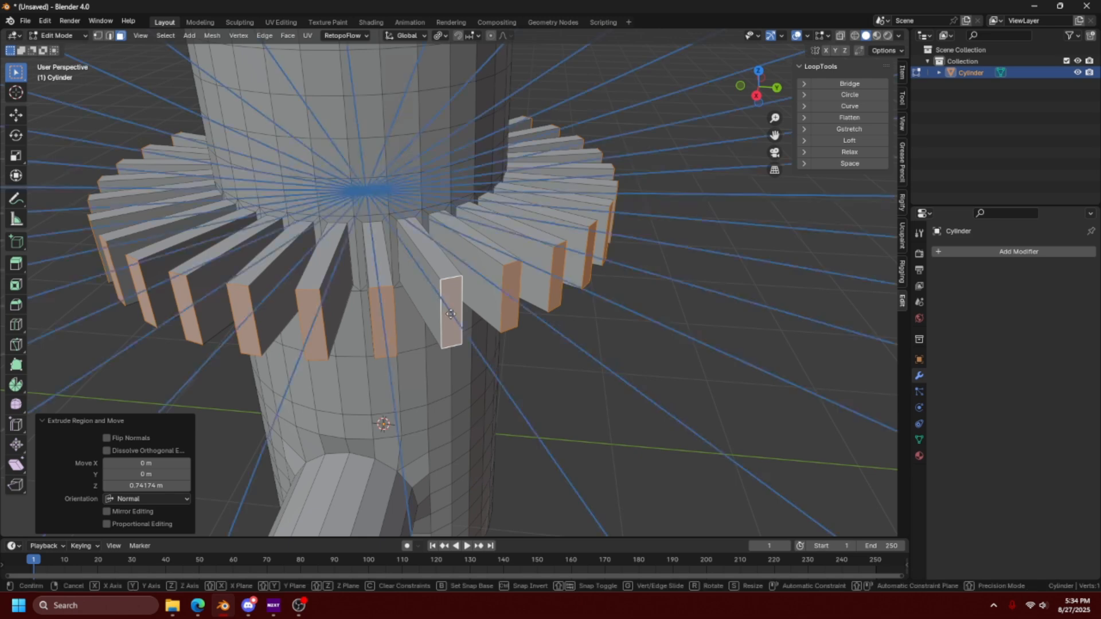
click(514, 355)
middle_drag(505, 273, 413, 285)
scroll(413, 285, down, 4)
- Set the pivot point to 3D Cursor and scale the fins' end faces by 1.7
click(442, 35)
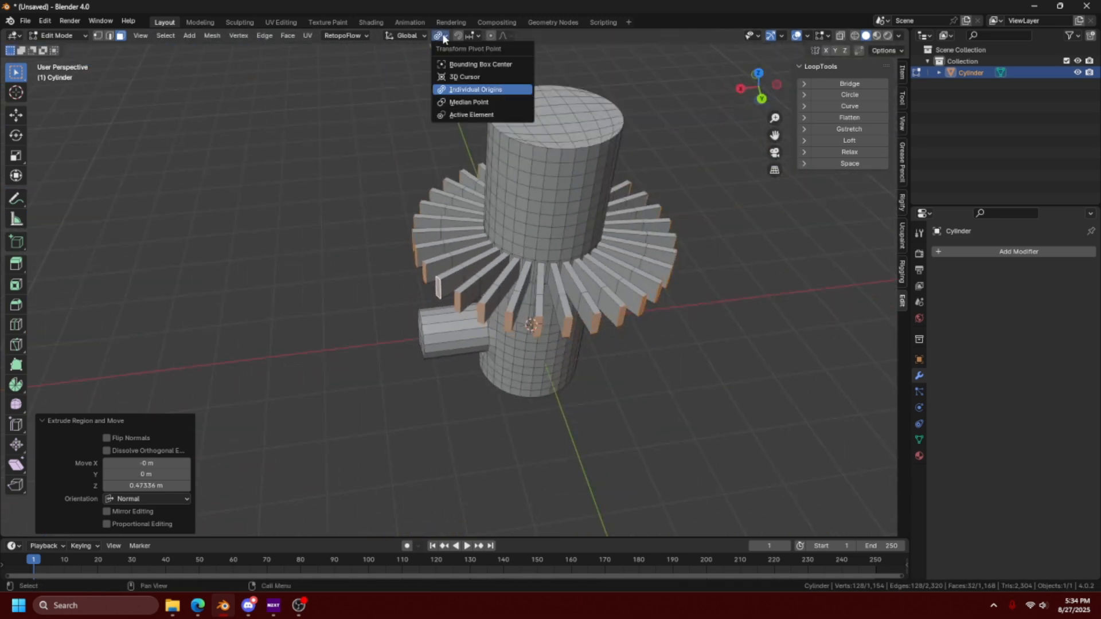
click(457, 80)
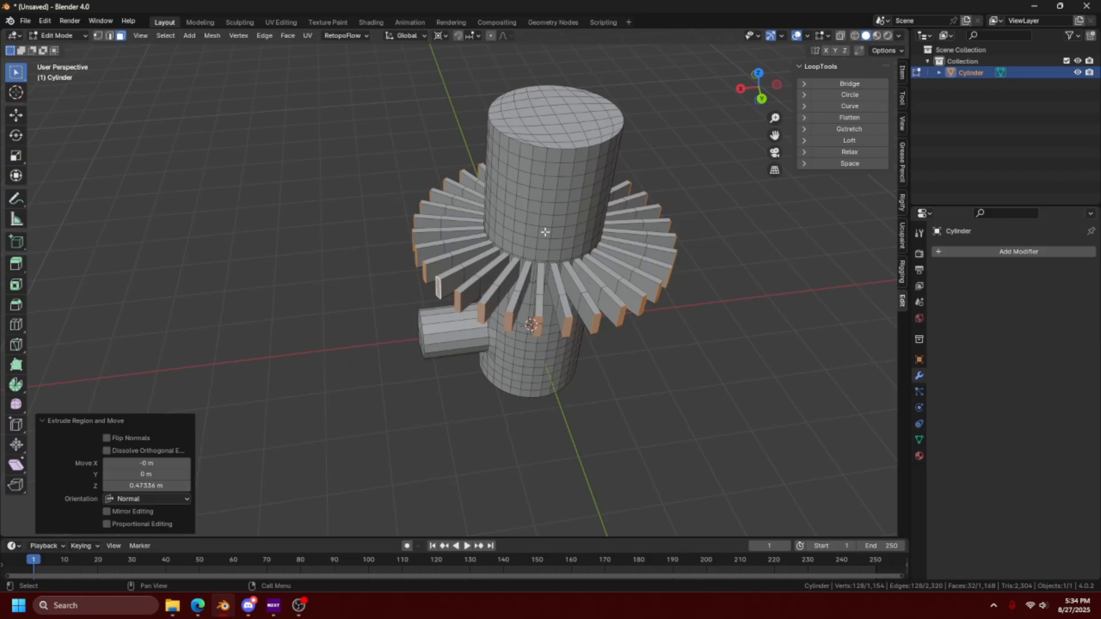
middle_drag(545, 232, 575, 426)
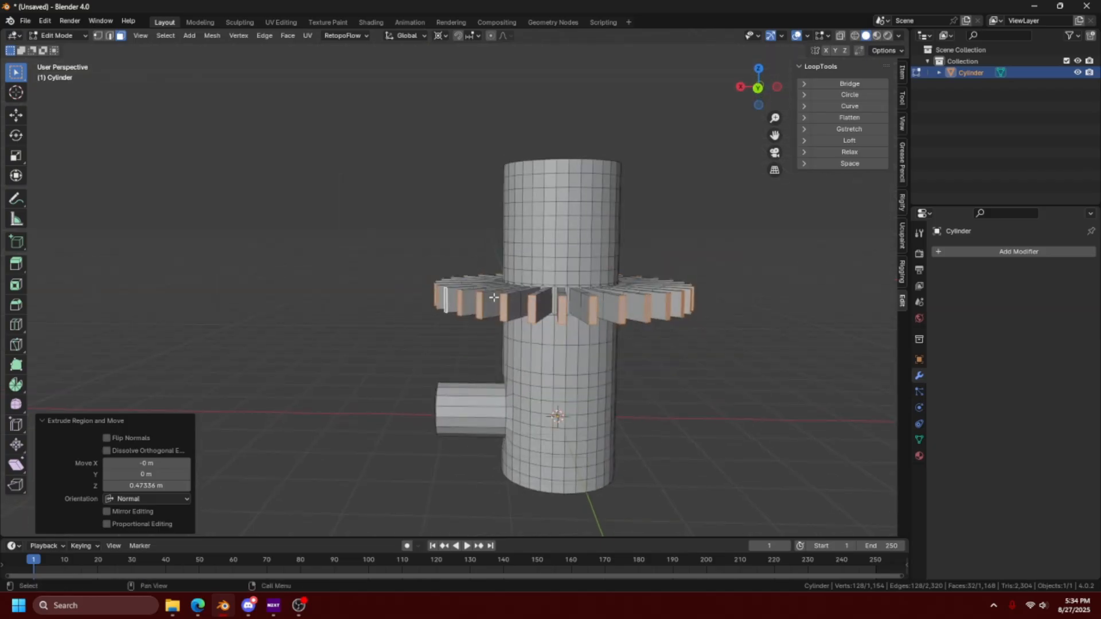
text(s)
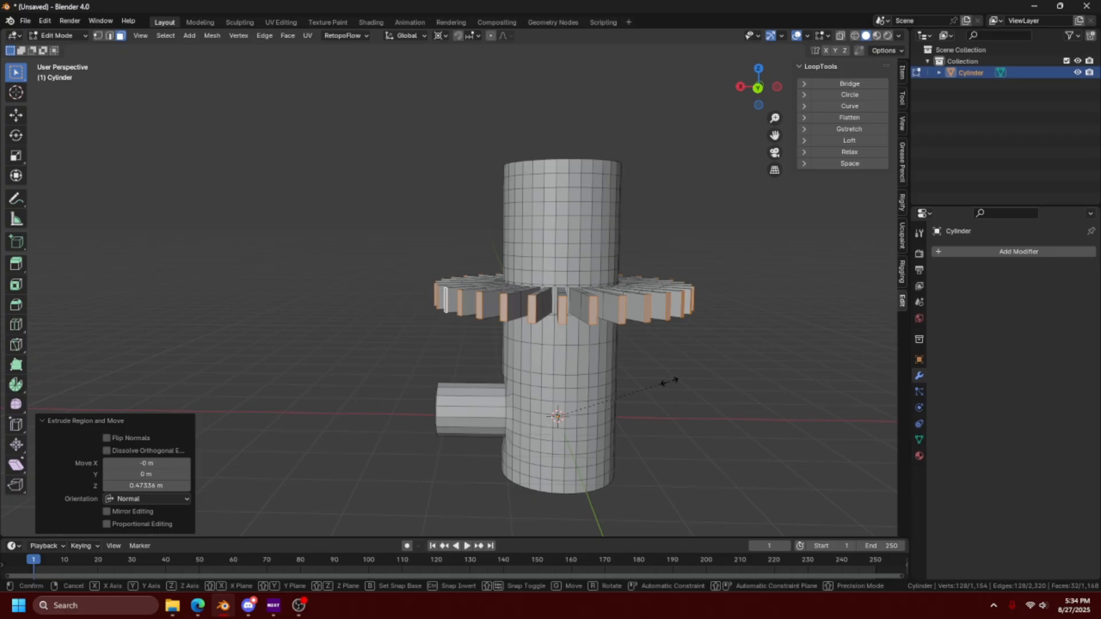
text(1.7)
key(Return)
middle_drag(725, 434, 662, 384)
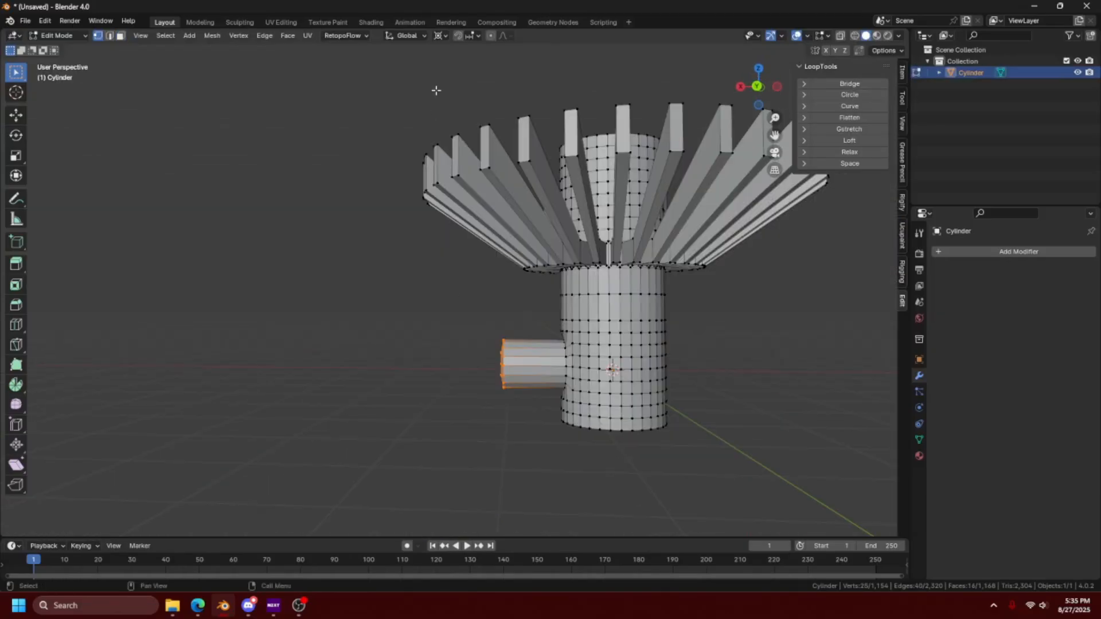
- Set snapping to Vertex, try moving the side extrusion's end onto a corner of an outer fin, and undo the move
click(469, 35)
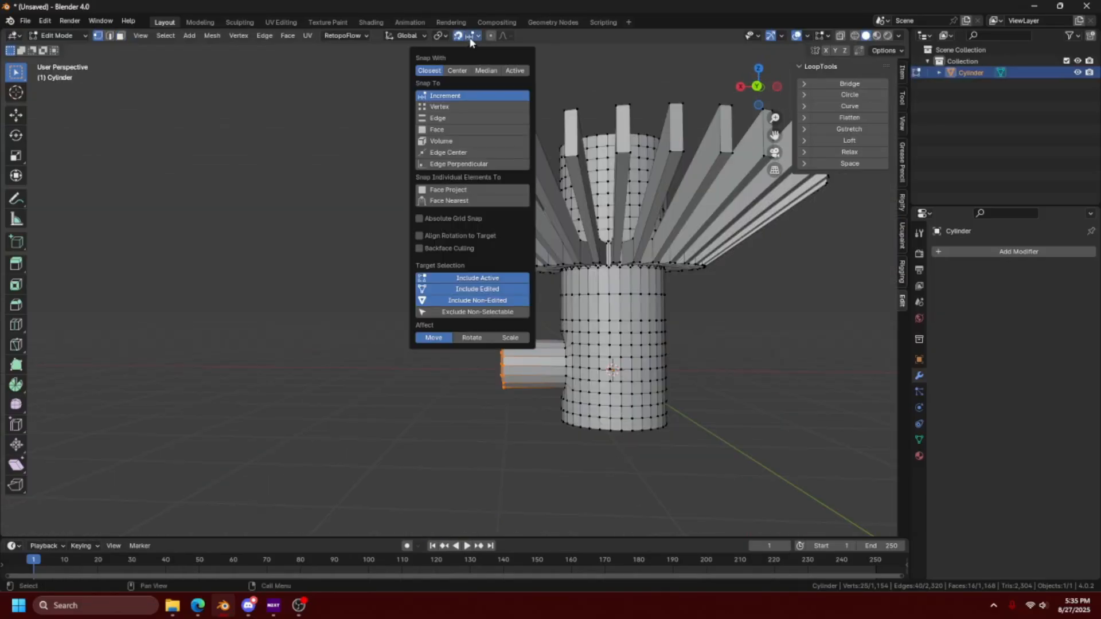
click(453, 107)
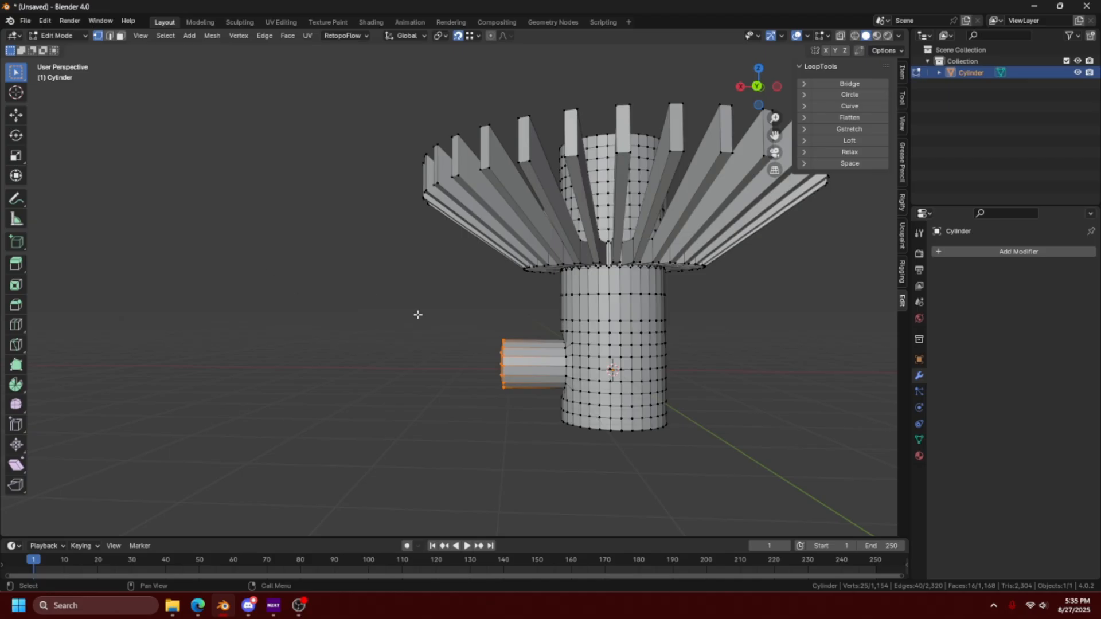
middle_drag(440, 310, 474, 327)
key(g)
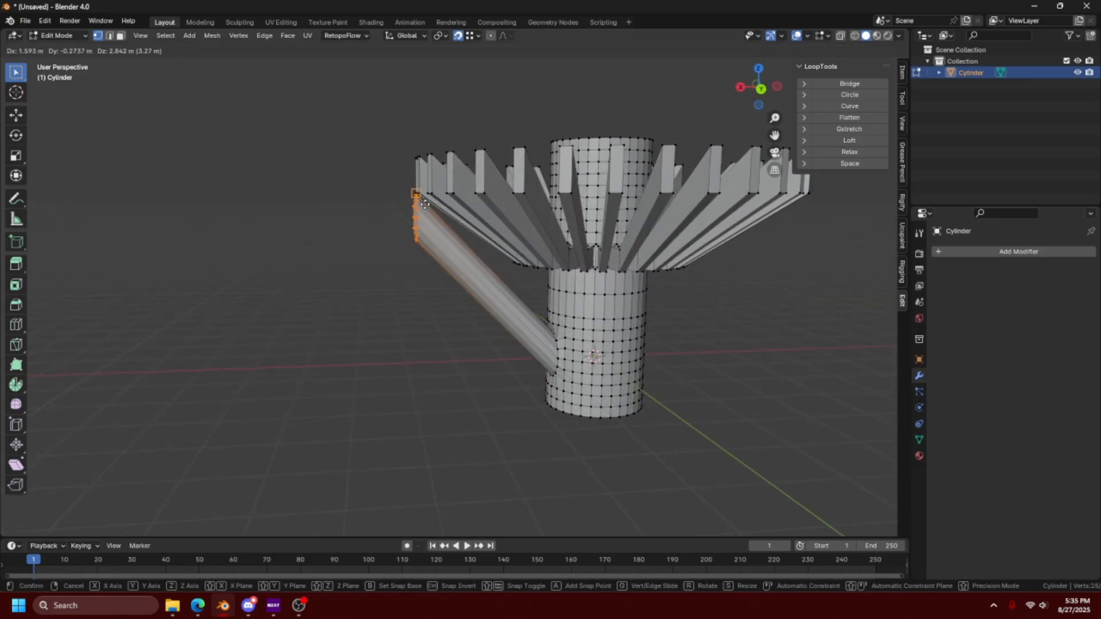
click(416, 195)
middle_drag(418, 198, 433, 286)
key(ctrl+z)
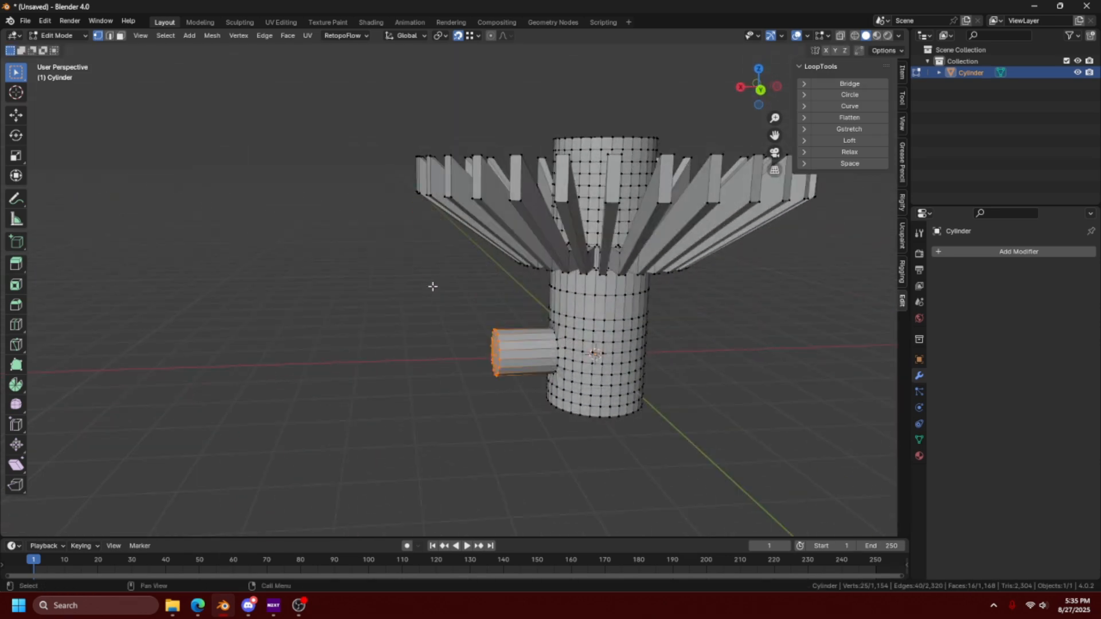
- Move the side extrusion's end about 1.593 m along the X axis, snapped to the outer fin's lower corner vertex
key(g)
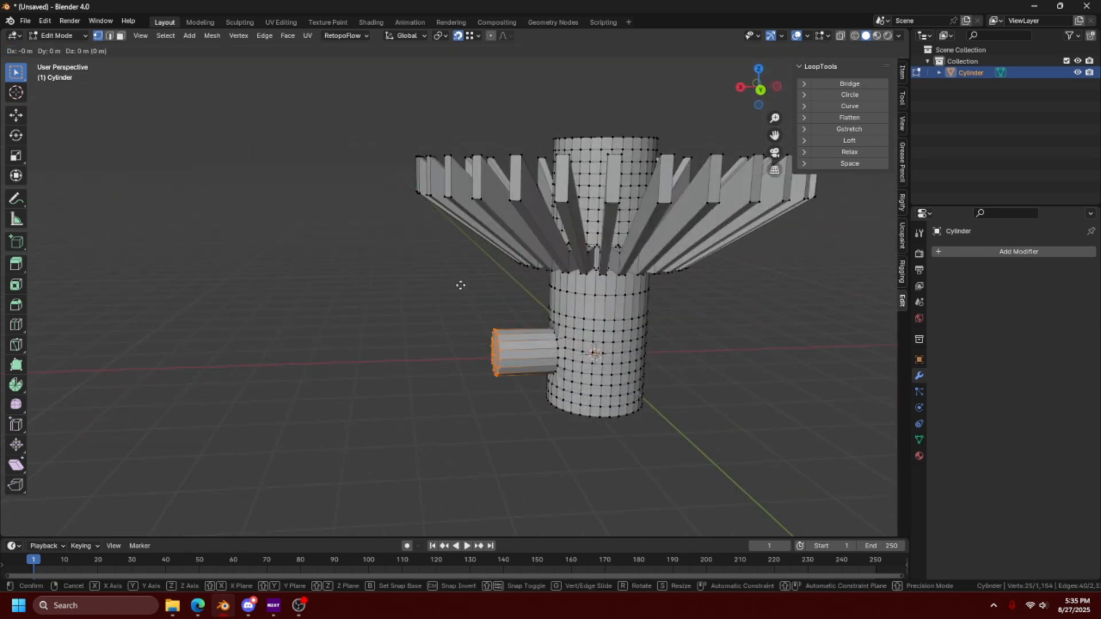
key(x)
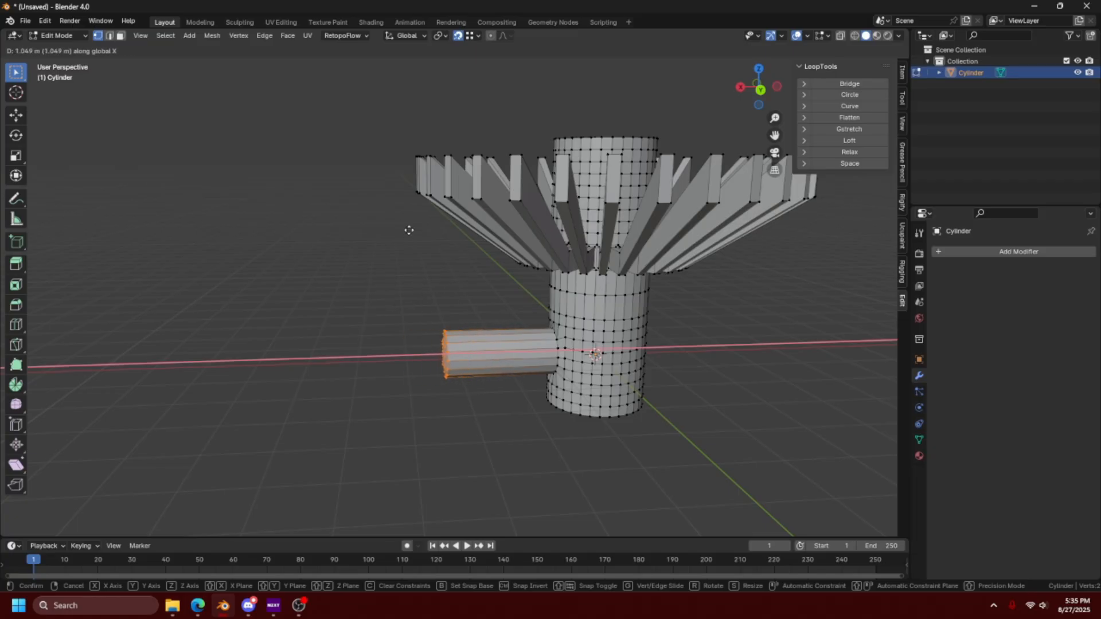
click(418, 195)
middle_drag(448, 308, 450, 356)
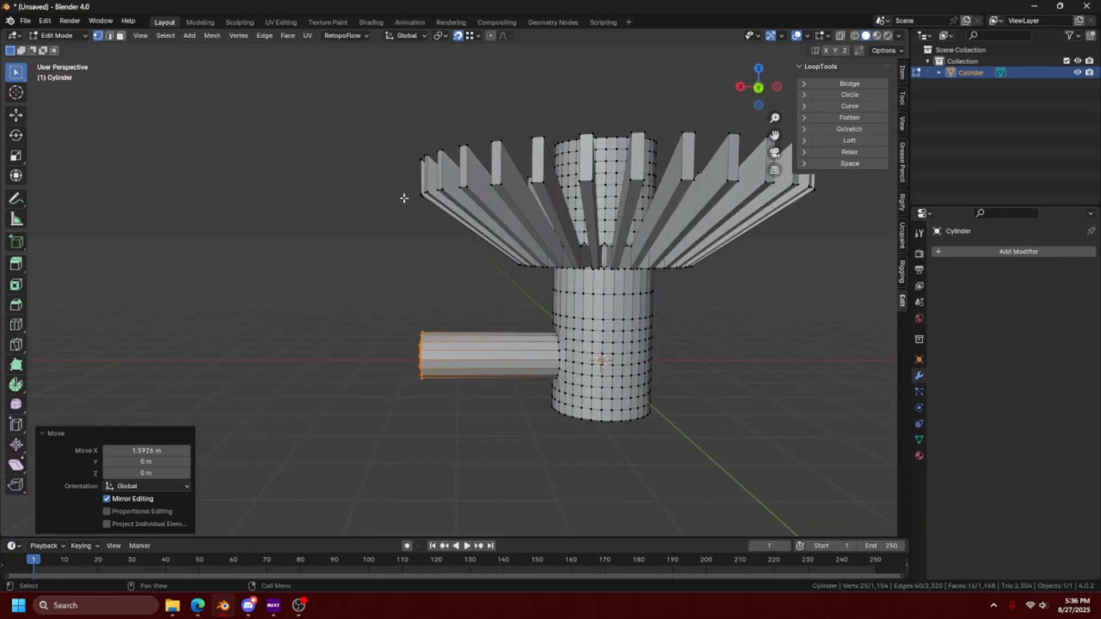
- Try raising the vertex at the centre of the cylinder's cap along Z with Smooth proportional falloff, and undo the move
middle_drag(544, 310, 602, 246)
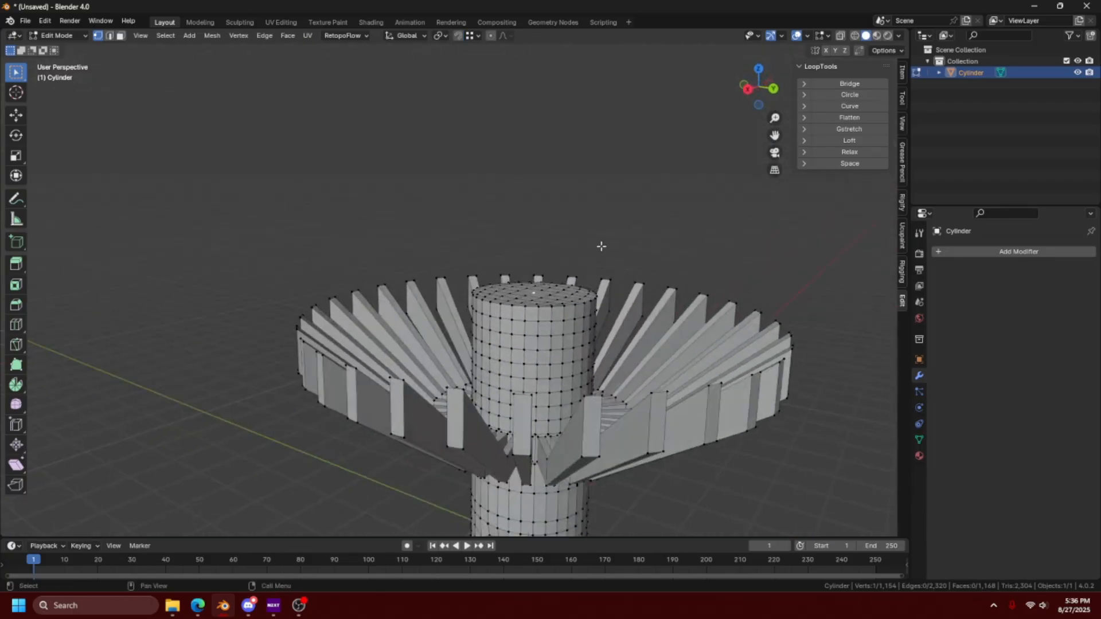
click(506, 36)
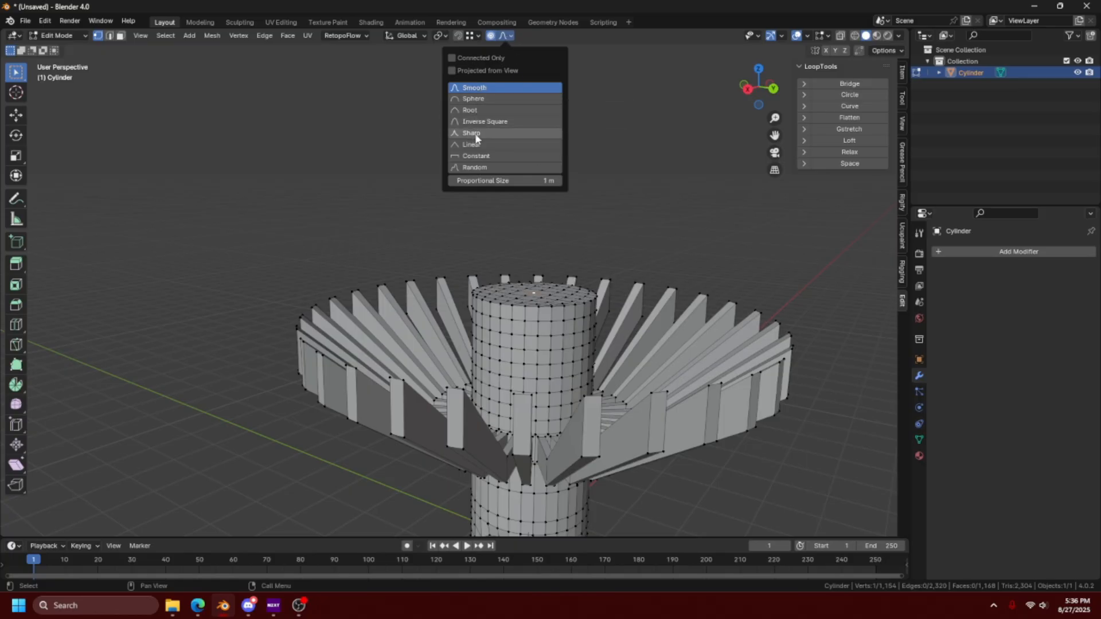
click(474, 91)
key(g)
key(z)
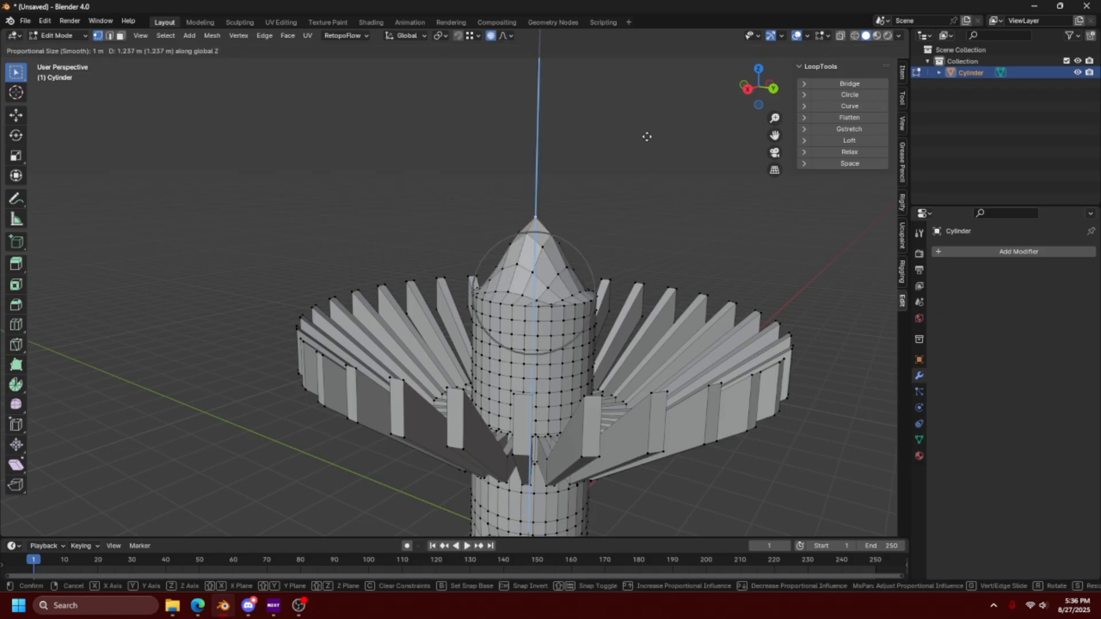
click(640, 147)
middle_drag(640, 147, 630, 192)
key(ctrl+z)
- Set the proportional falloff to Sphere, try raising the vertex at the centre of the cylinder's cap along Z, and undo the move
click(504, 35)
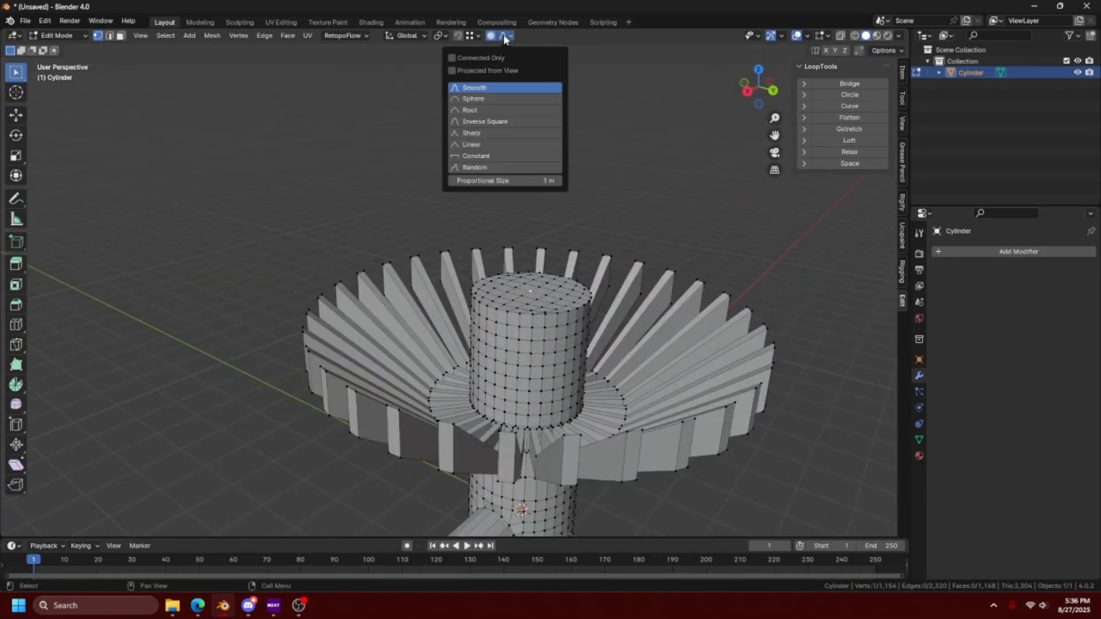
click(492, 99)
key(g)
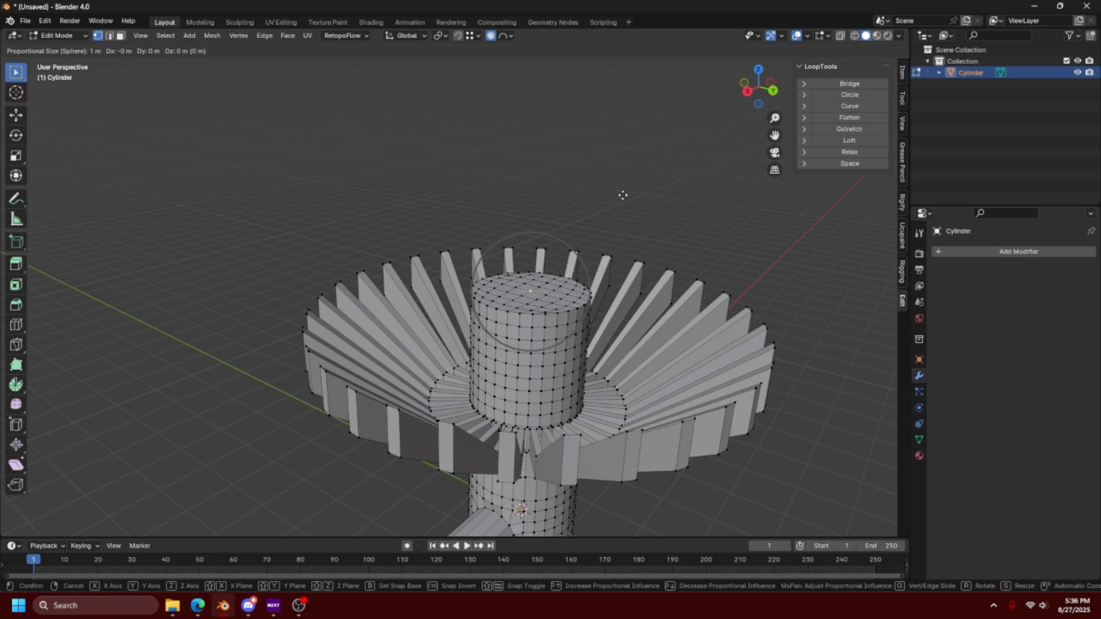
key(z)
click(623, 195)
middle_drag(623, 195, 649, 202)
key(ctrl+z)
- Set proportional editing to Sharp falloff with Connected Only, and try raising the cap's centre vertex along Z
click(504, 36)
key(g)
key(z)
click(654, 144)
middle_drag(525, 281, 591, 302)
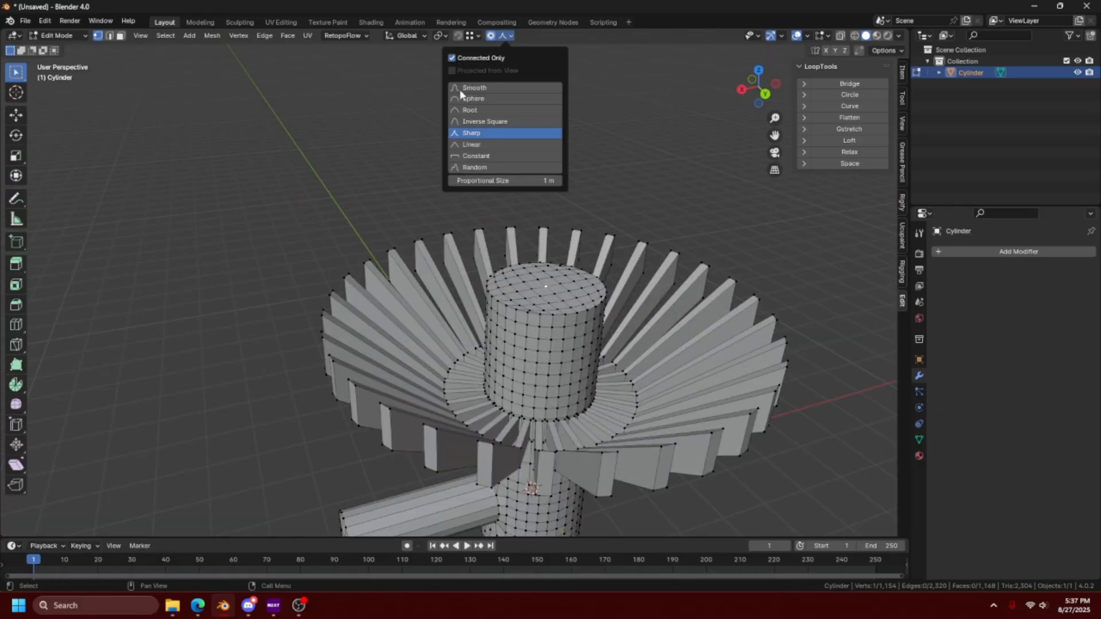
- Duplicate the entire cylinder mesh along the X axis beside the original, overlapping its fins, and deselect everything
key(a)
key(shift+d)
key(x)
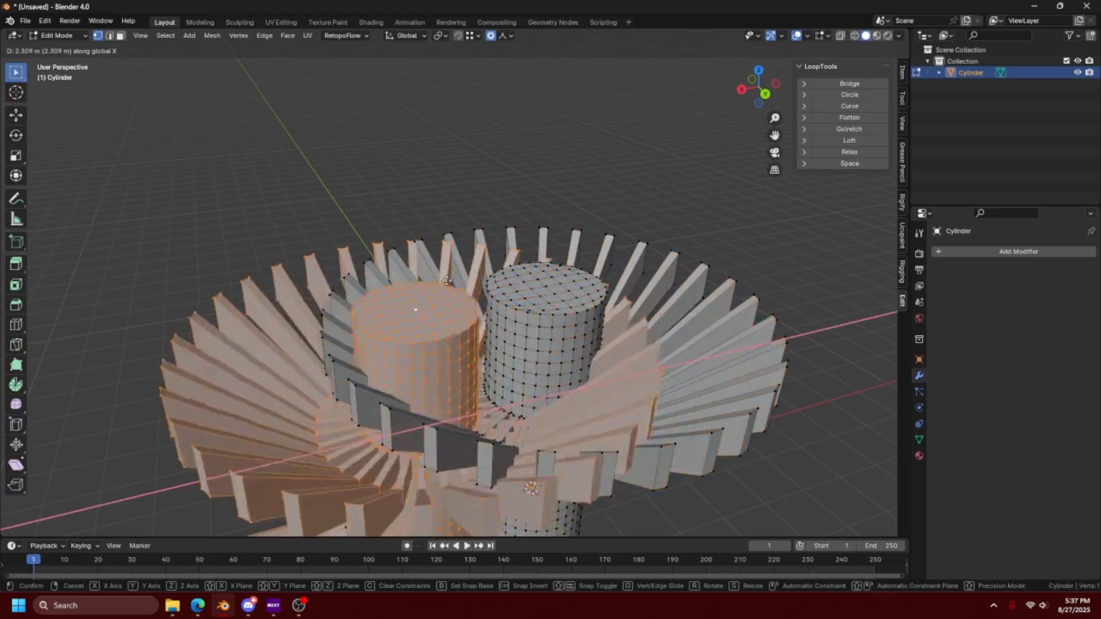
click(278, 361)
key(alt+a)
- Select the centre vertex of the duplicate's cap, try moving it along Z with a proportional size of 7.4 m, and cancel the move
middle_drag(686, 250, 661, 224)
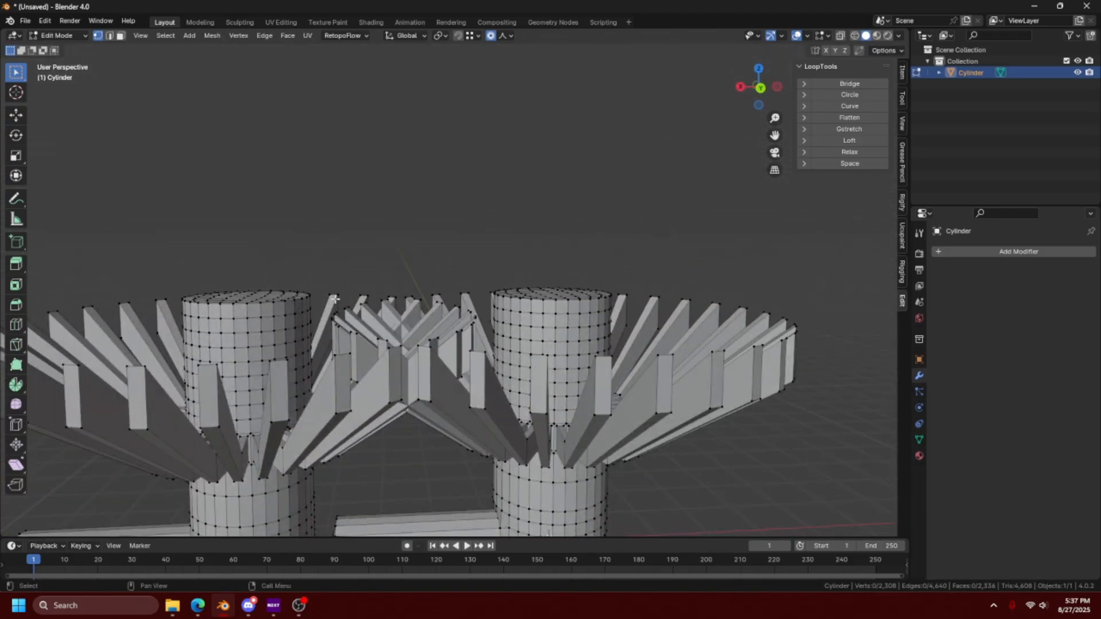
shift+middle_drag(277, 302, 348, 308)
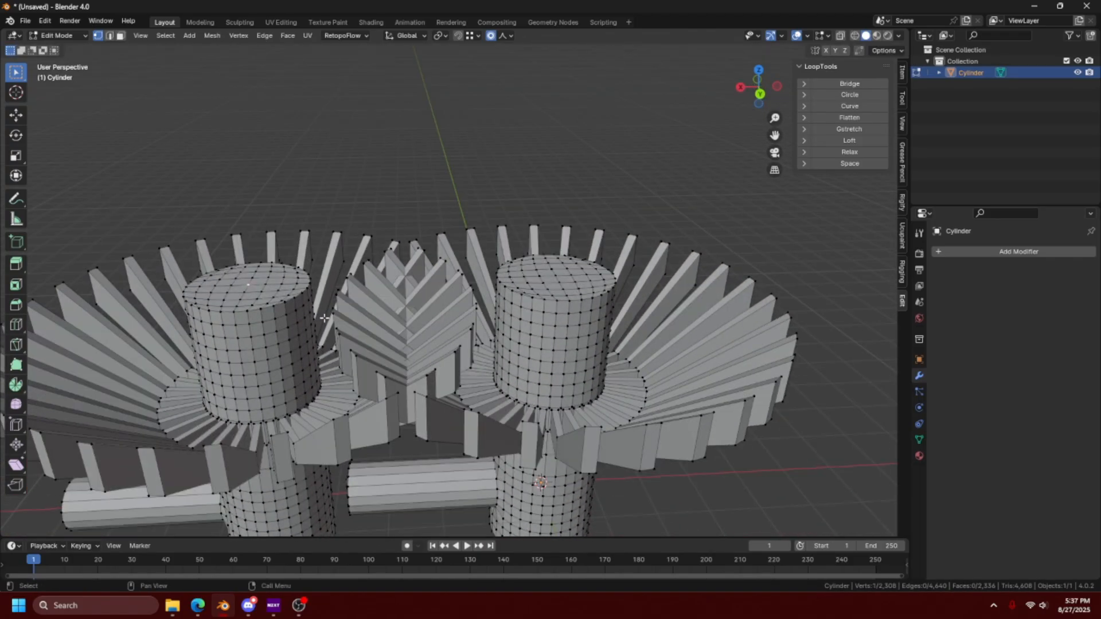
scroll(325, 318, down, 5)
key(g)
key(z)
scroll(359, 307, down, 14)
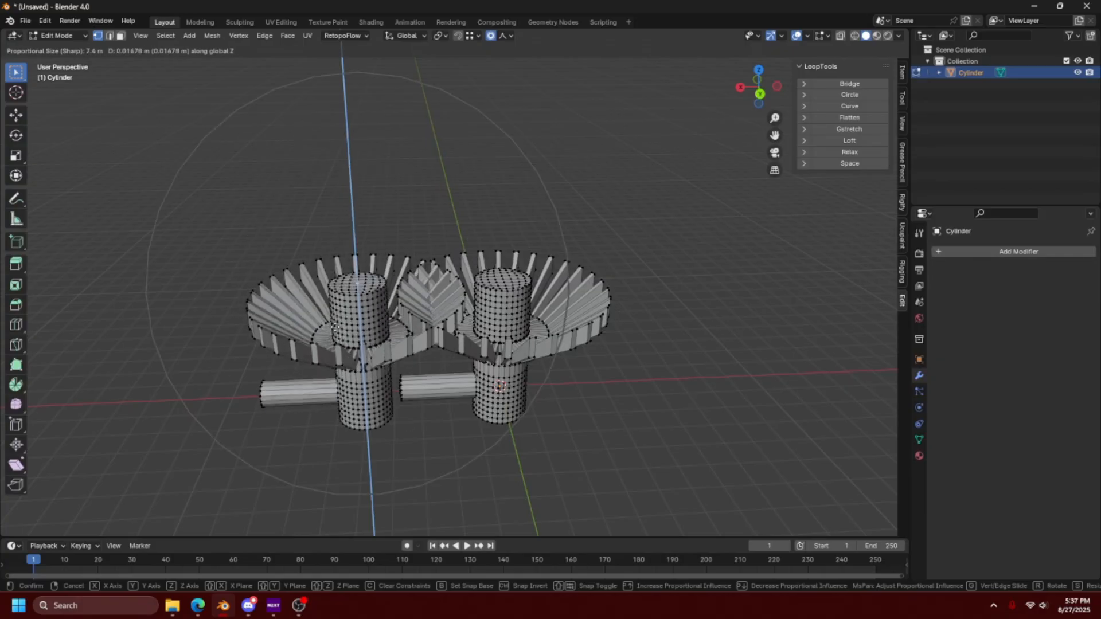
right_click(324, 265)
- Turn off Connected Only, try raising the duplicate's cap centre vertex about 2.6 m along Z, cancel the move, and re-enable Connected Only
click(503, 36)
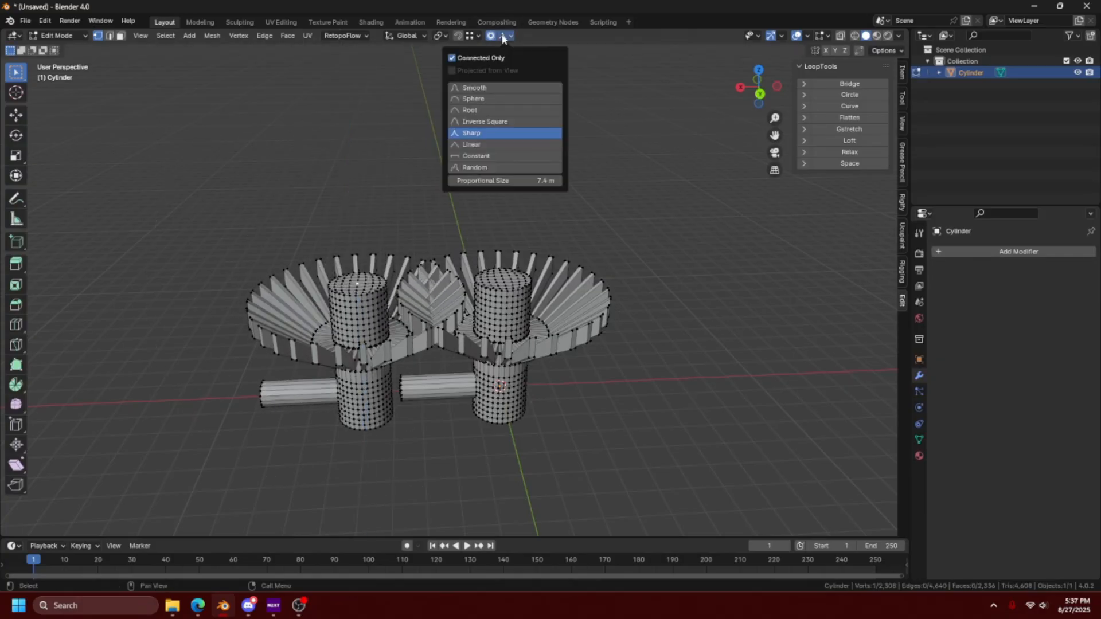
key(g)
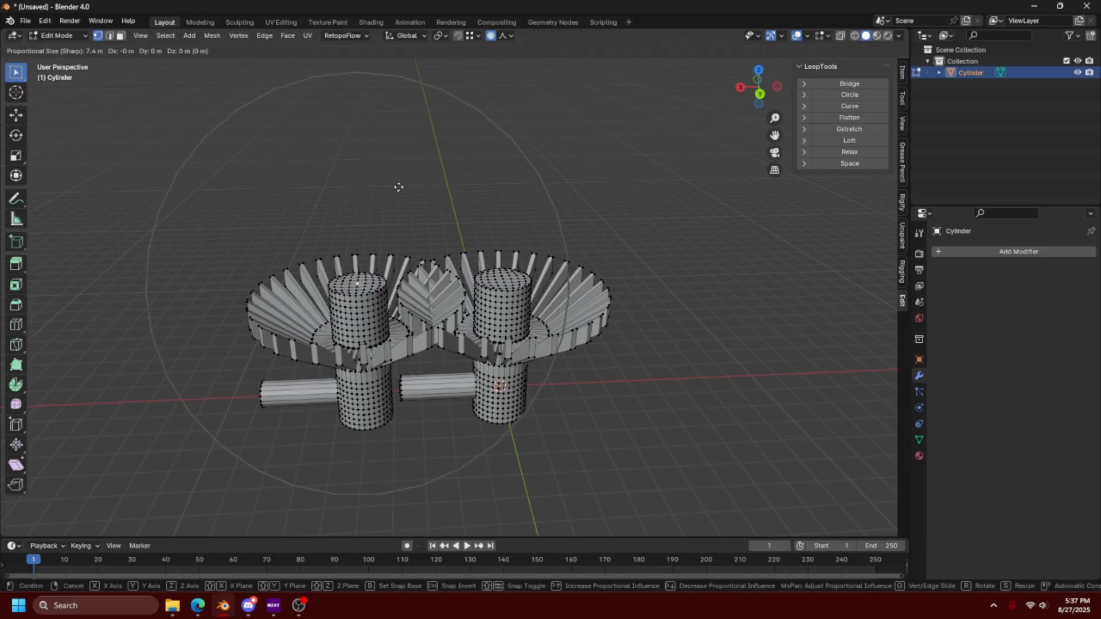
key(z)
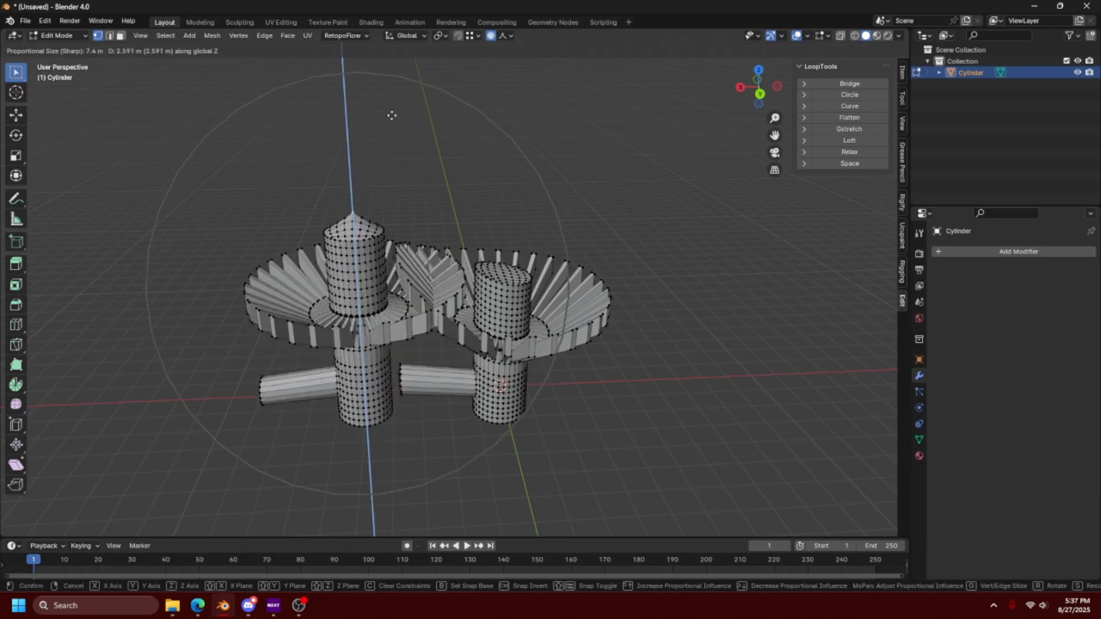
right_click(383, 241)
click(503, 36)
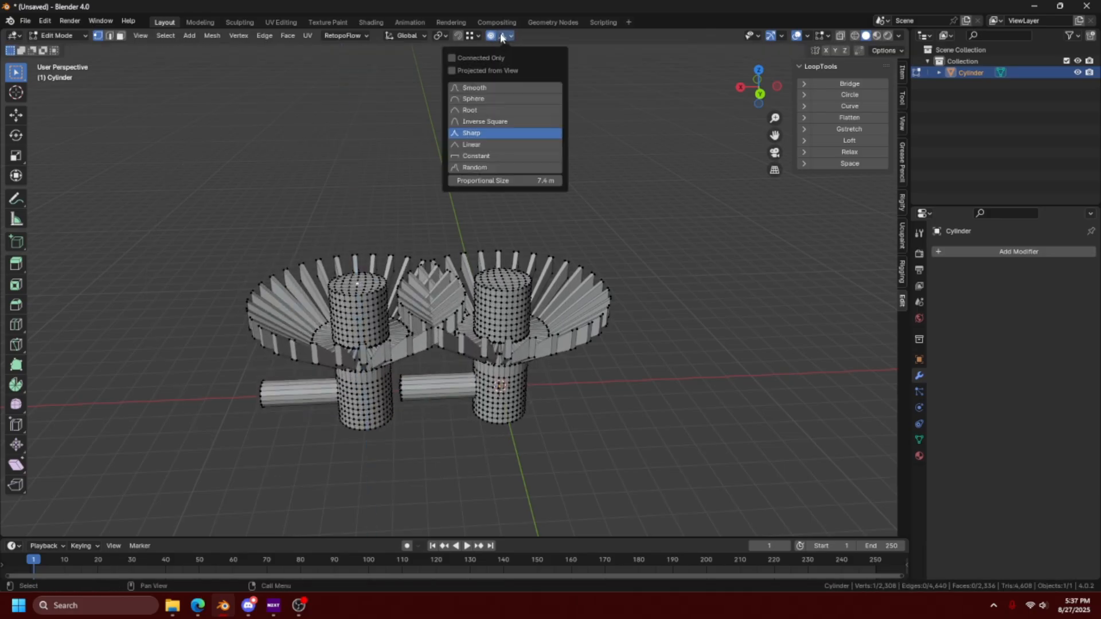
click(493, 60)
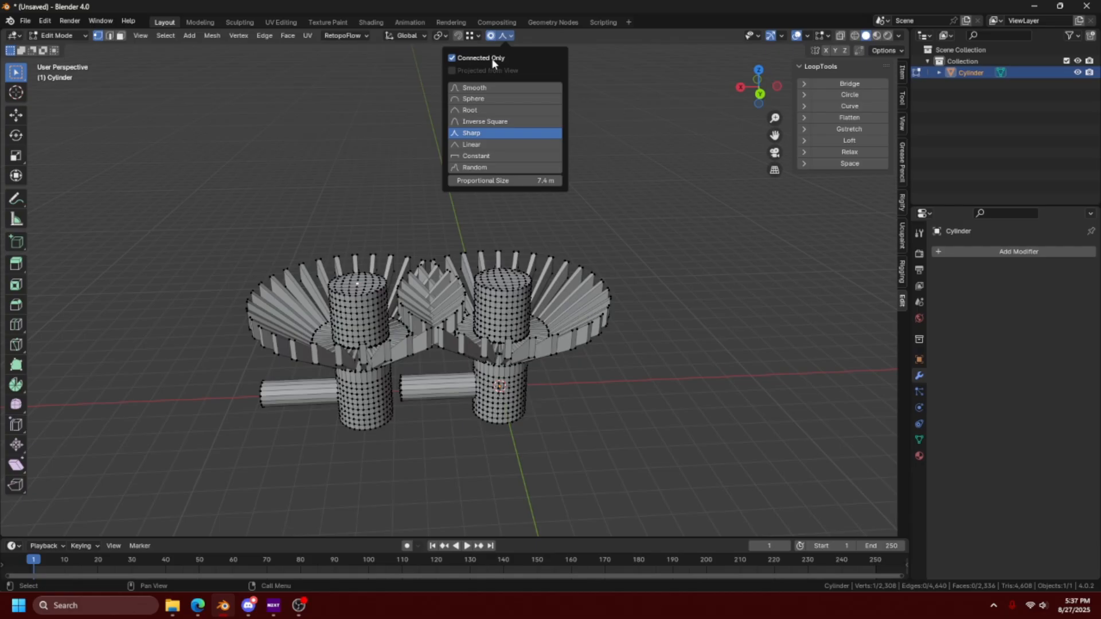
- Toggle Connected Only and raise the duplicate's cap centre vertex about 1.4 m along Z with Sharp falloff and a 1.1 m proportional size
key(ctrl+KP_1)
click(505, 35)
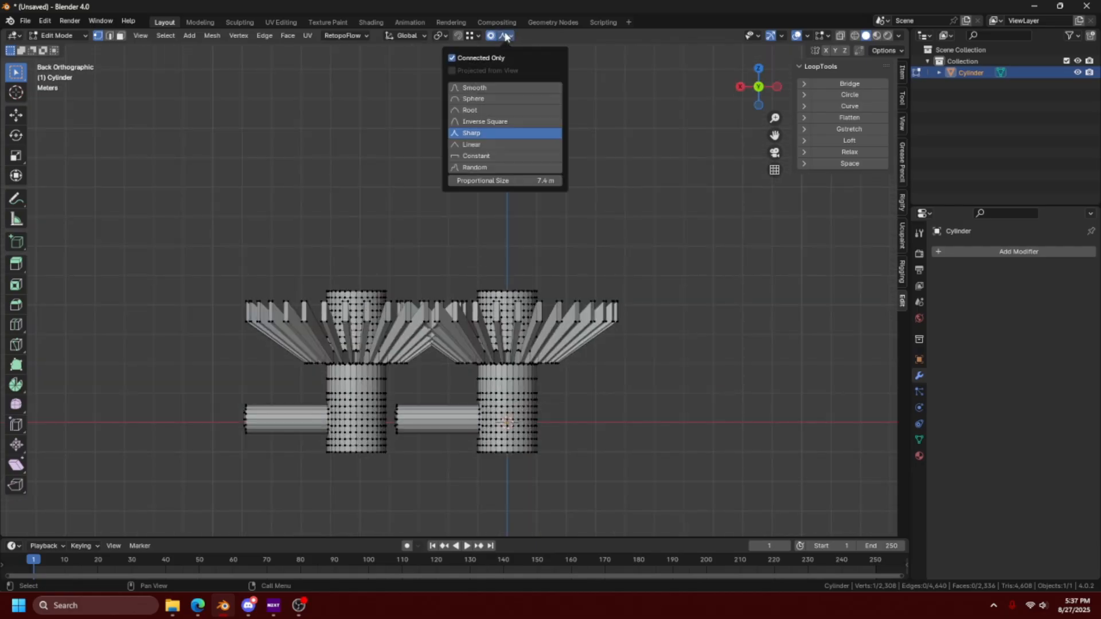
click(453, 58)
key(g)
key(z)
scroll(472, 261, up, 4)
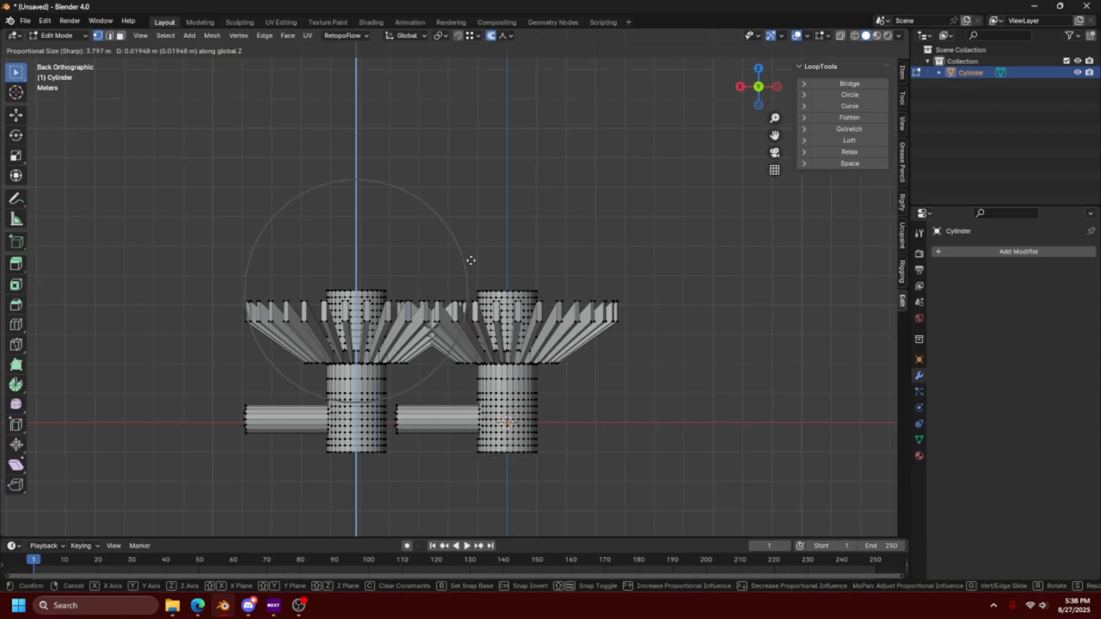
click(468, 221)
- Return to Object Mode and examine the proportional editing falloff options offered there
middle_drag(413, 295, 730, 352)
scroll(479, 333, up, 6)
key(Tab)
click(504, 35)
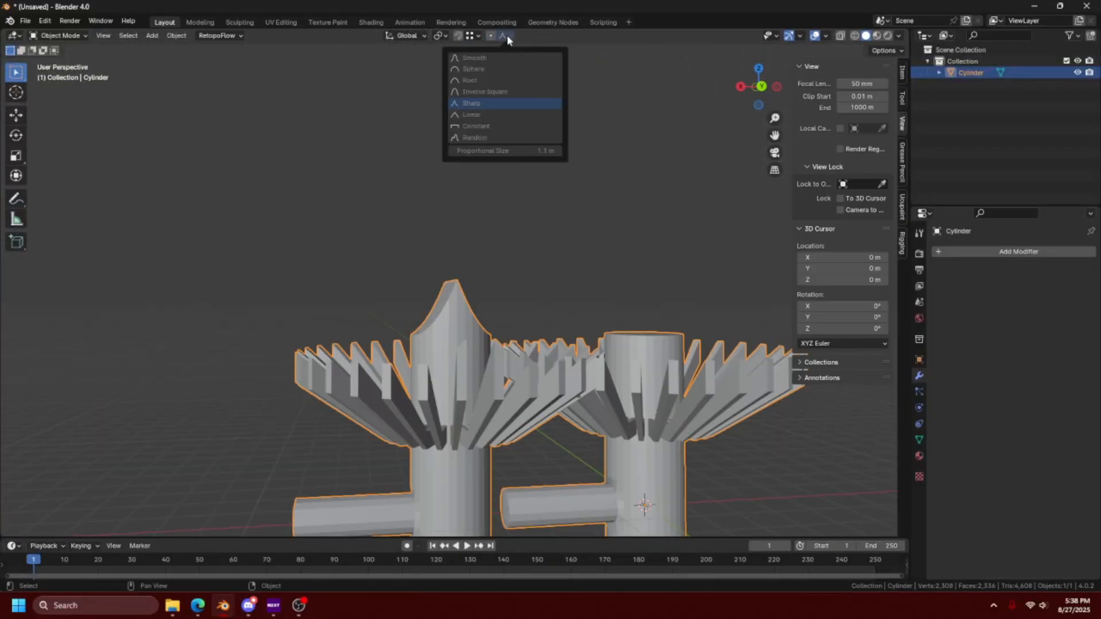
click(507, 35)
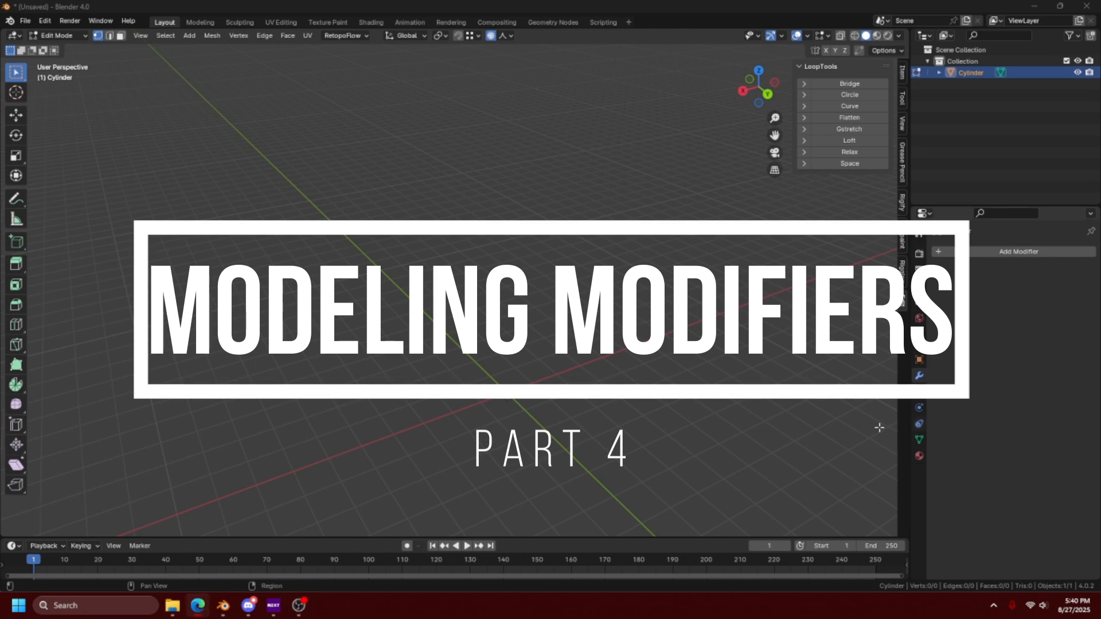
- Add a cube to the emptied mesh and cut one centred edge loop that splits it across the Y axis
key(shift+a)
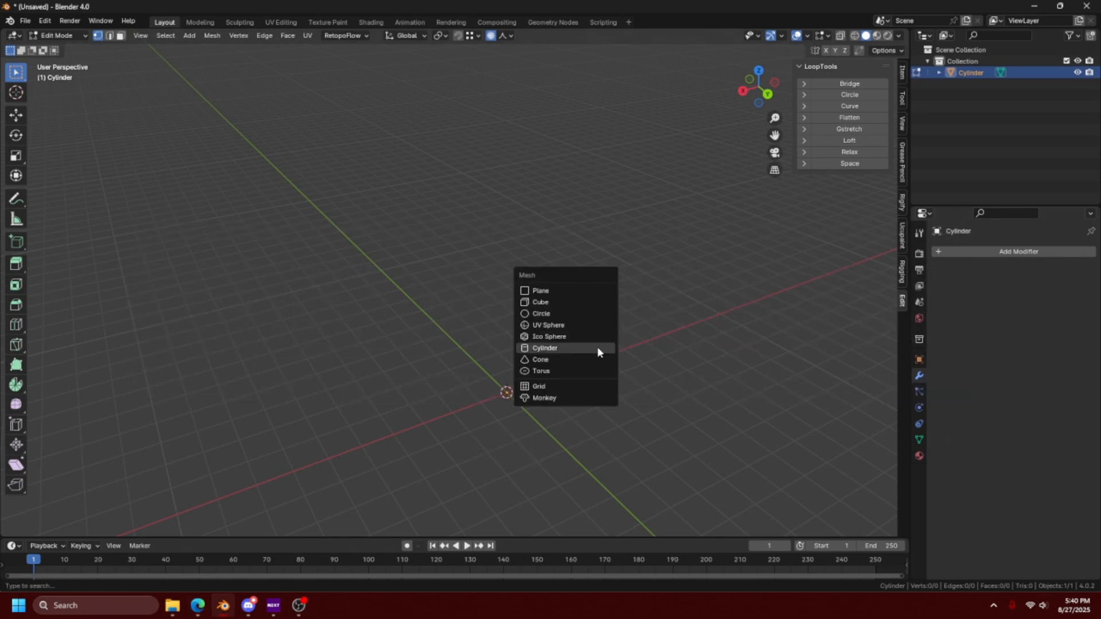
click(574, 300)
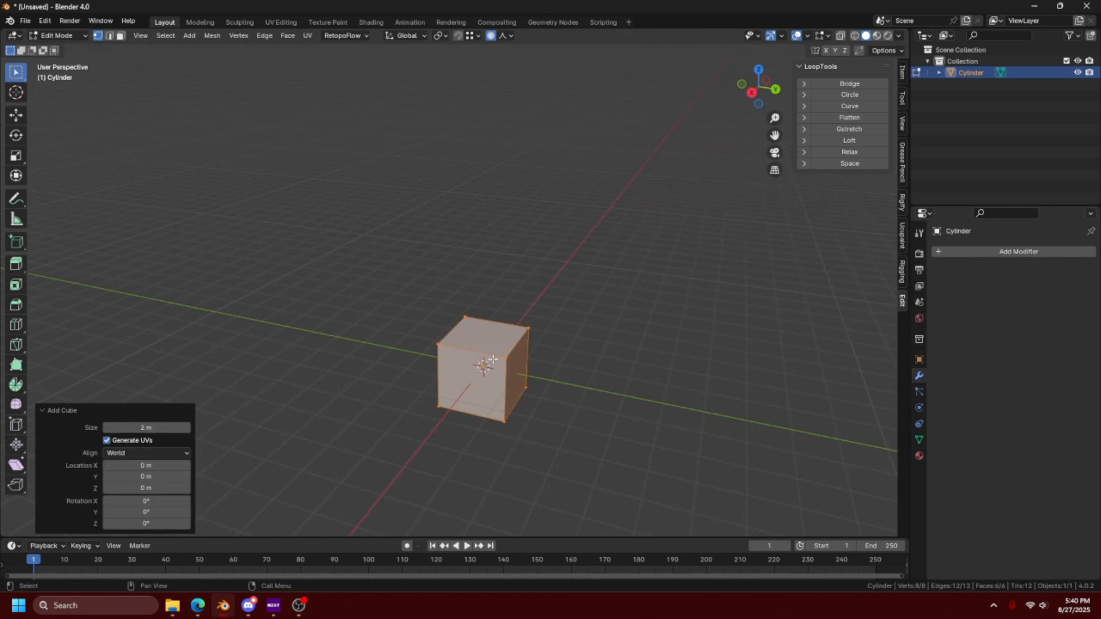
key(ctrl+r)
click(485, 361)
right_click(484, 361)
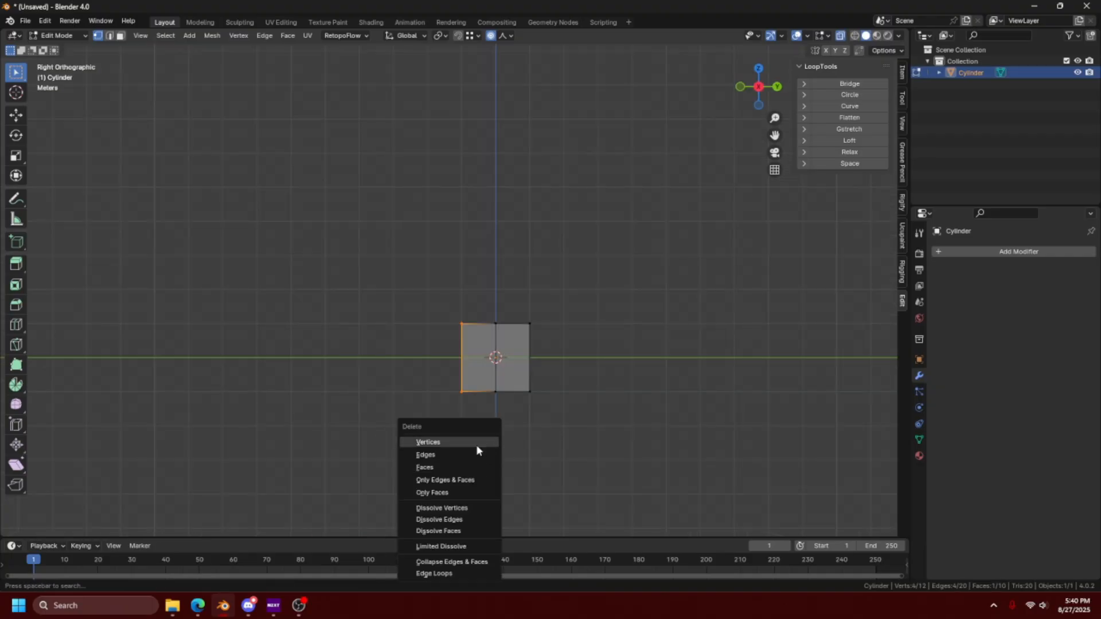
- Delete the half of the cube on the negative Y side and return to Object Mode
click(476, 446)
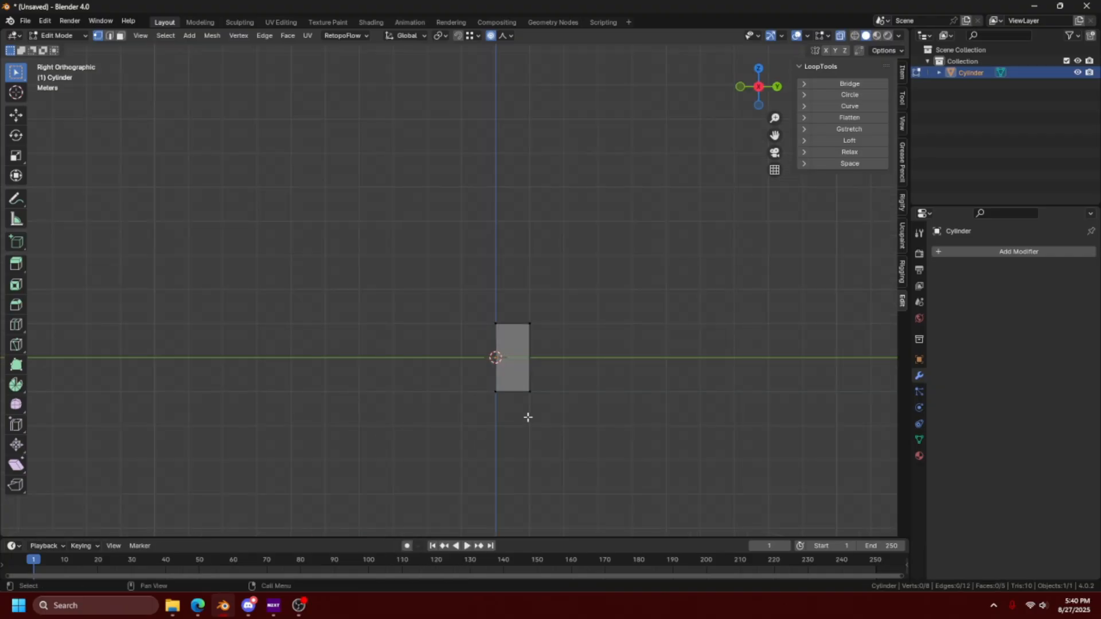
key(Tab)
middle_drag(504, 385, 516, 429)
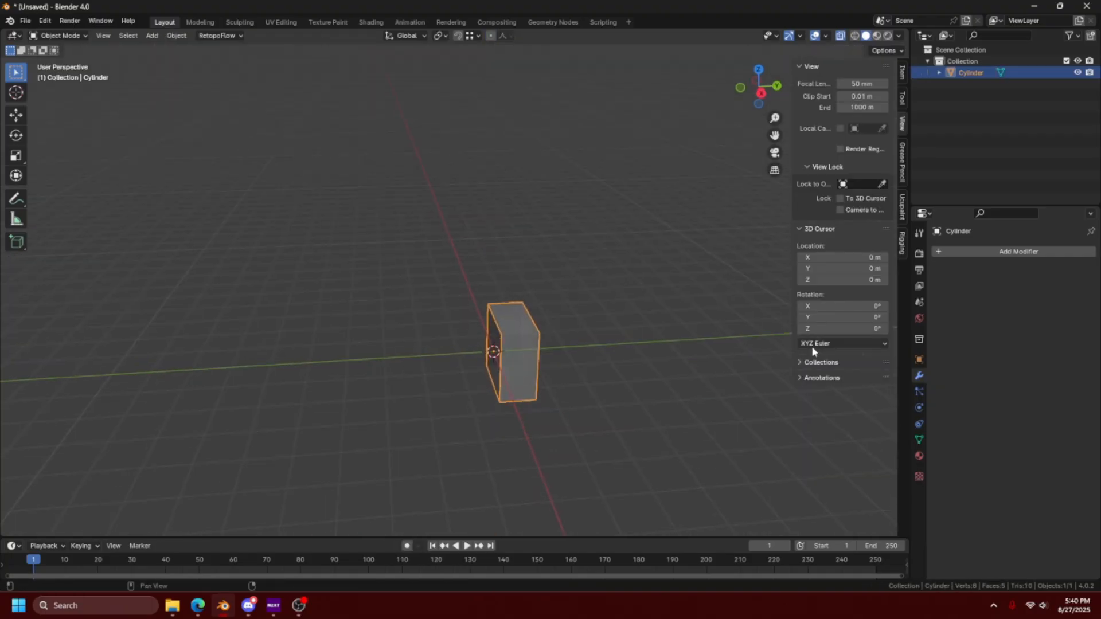
- Add a Mirror modifier to the half cube, mirror it on Y instead of X, and turn off X-ray display
click(979, 259)
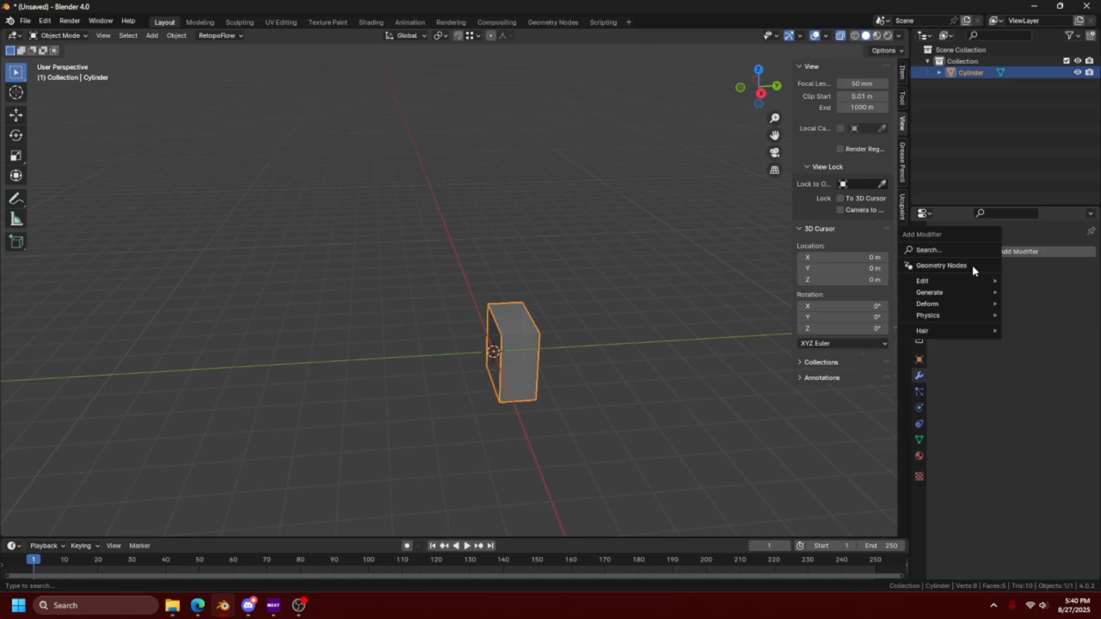
mouse_move(963, 297)
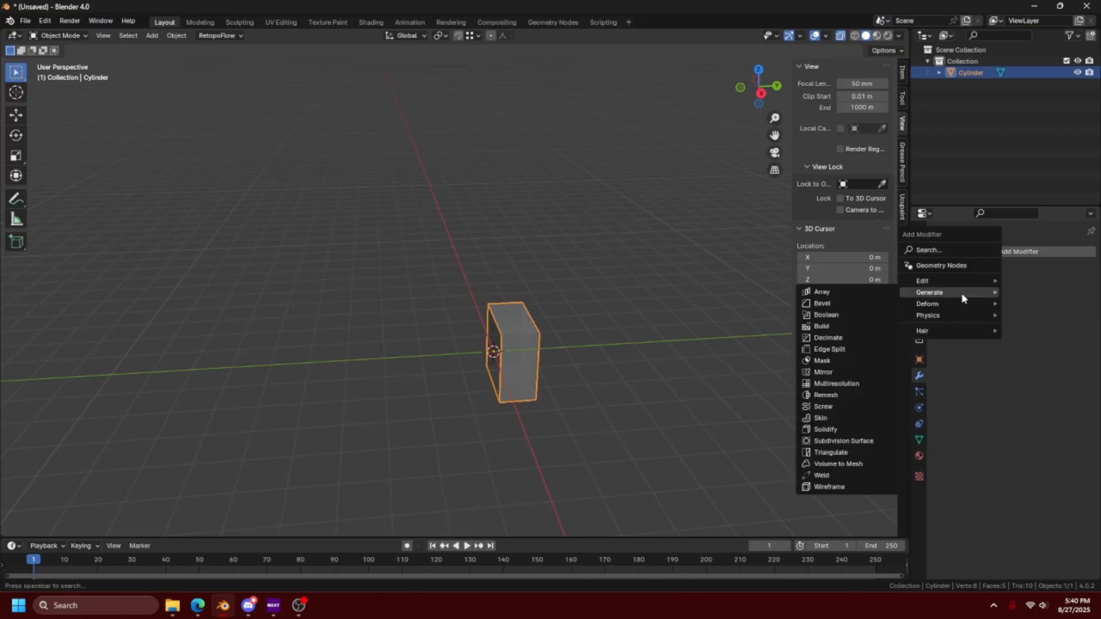
click(852, 370)
click(1013, 288)
click(1037, 288)
key(alt+z)
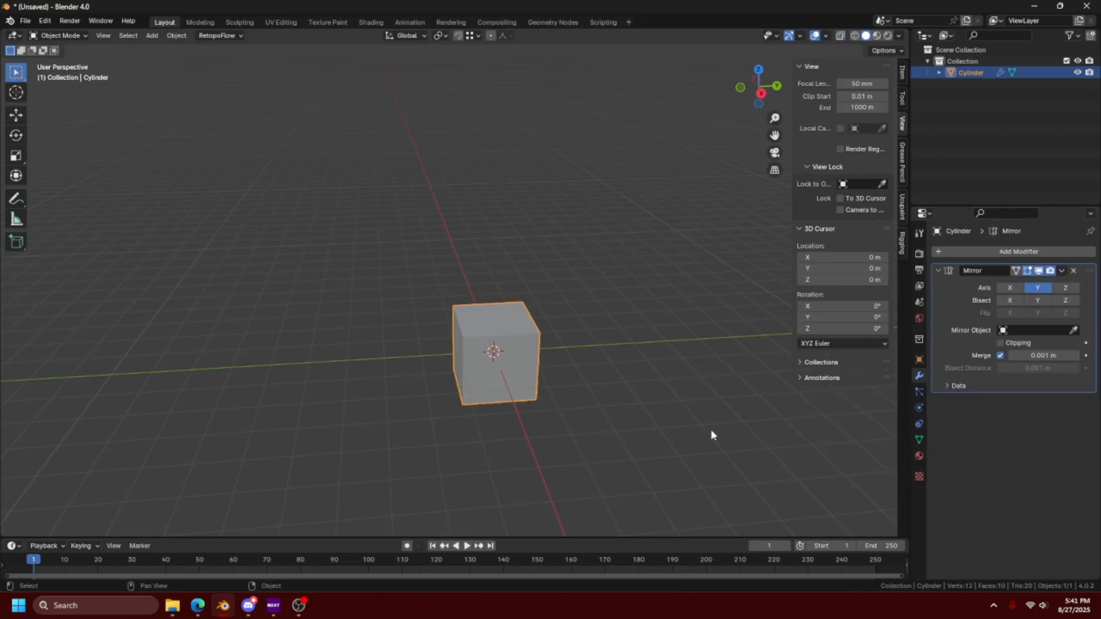
- Enable Clipping on the mirror, turn off proportional editing, and try moving the front upper vertex on the cube's centre line in Edit Mode
shift+middle_drag(693, 419, 436, 307)
key(Tab)
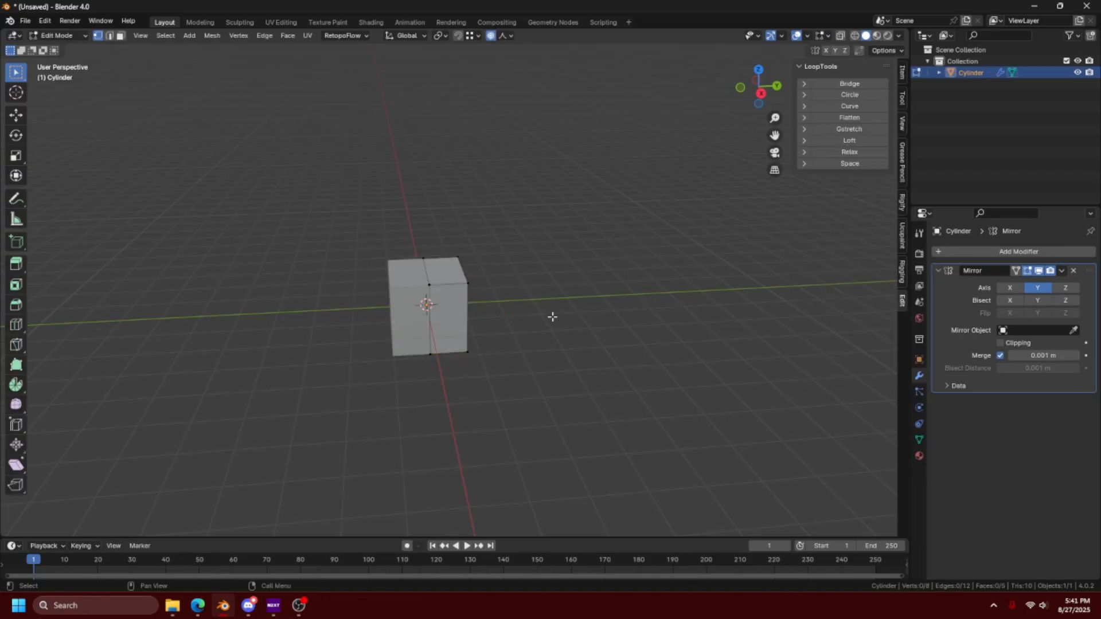
mouse_move(485, 351)
middle_down()
mouse_move(541, 344)
mouse_move(486, 346)
middle_up()
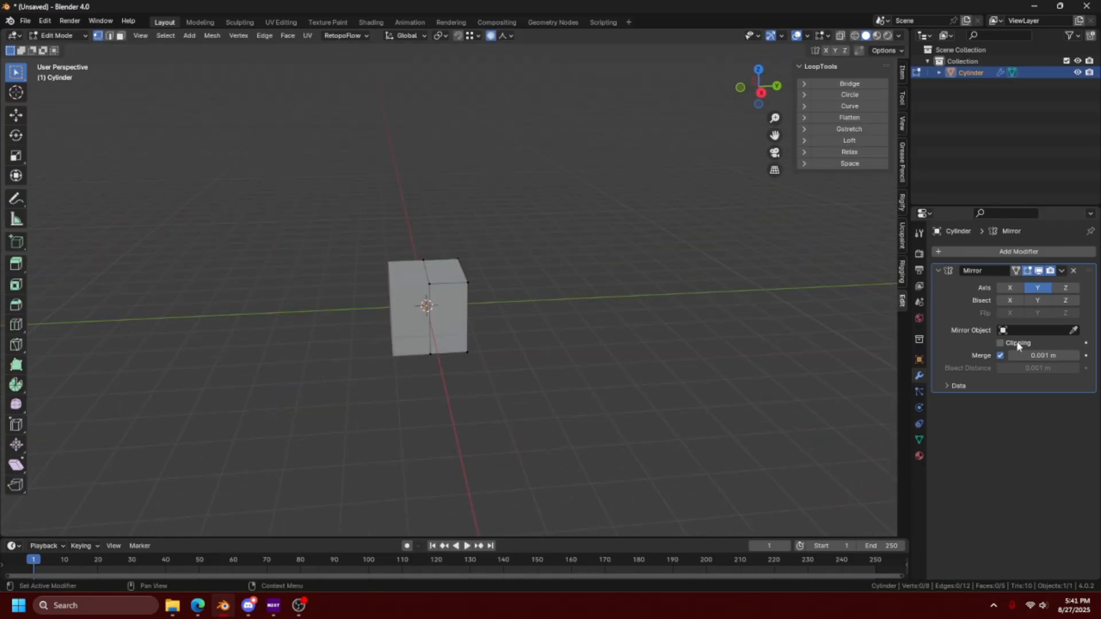
click(430, 287)
scroll(454, 293, up, 3)
shift+middle_drag(453, 291, 491, 279)
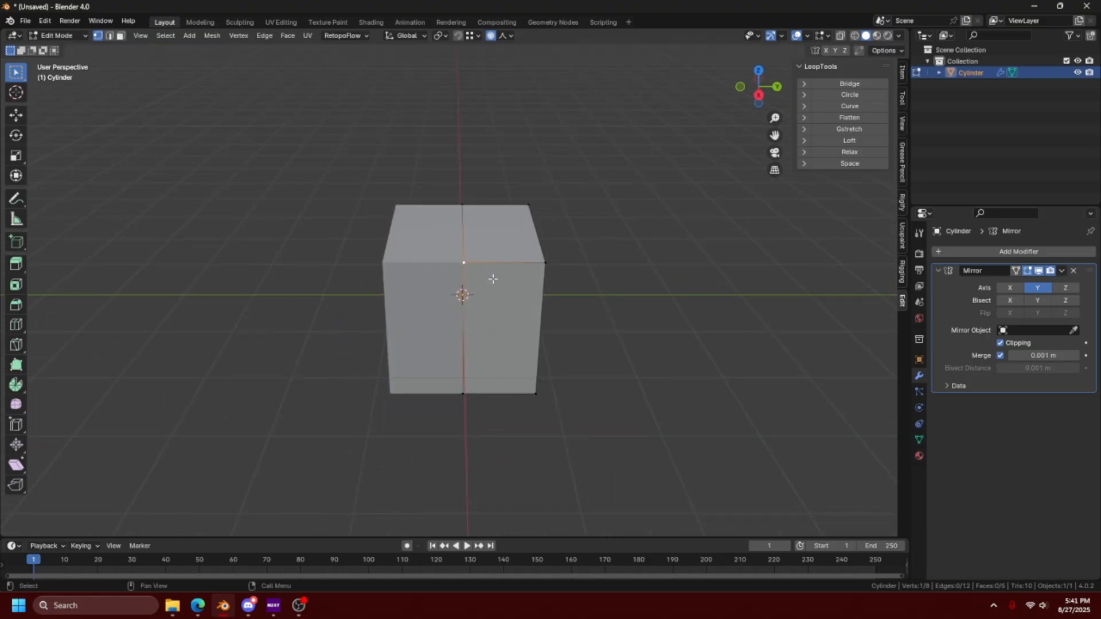
key(g)
key(o)
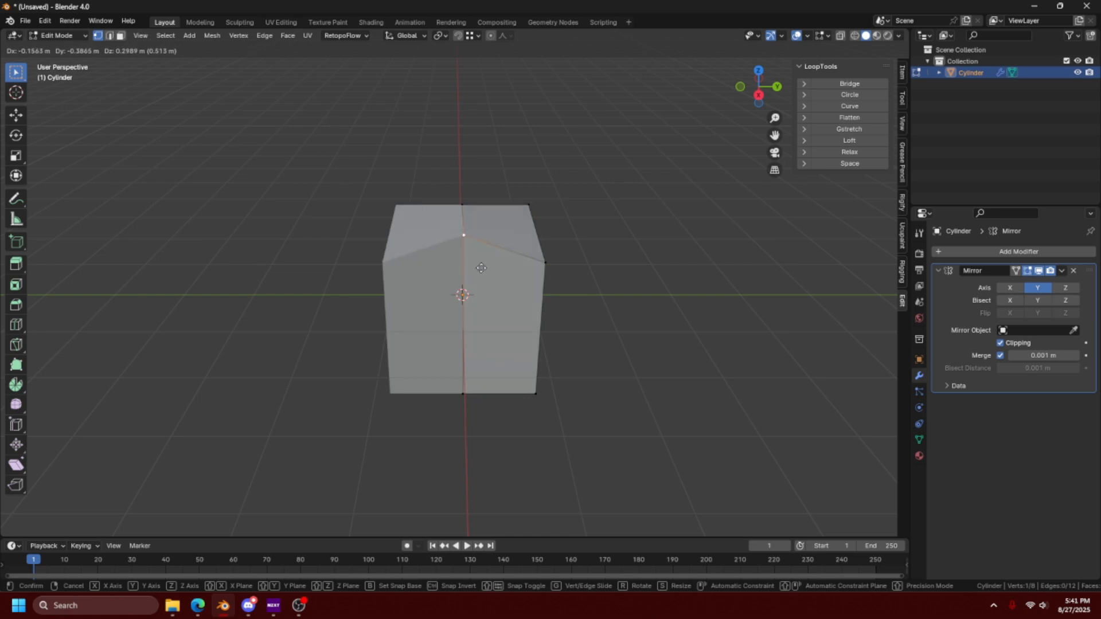
right_click(475, 281)
- Turn off Clipping and move the front upper centre vertex about 0.29 m along Y, away from the mirror plane
click(1000, 343)
key(g)
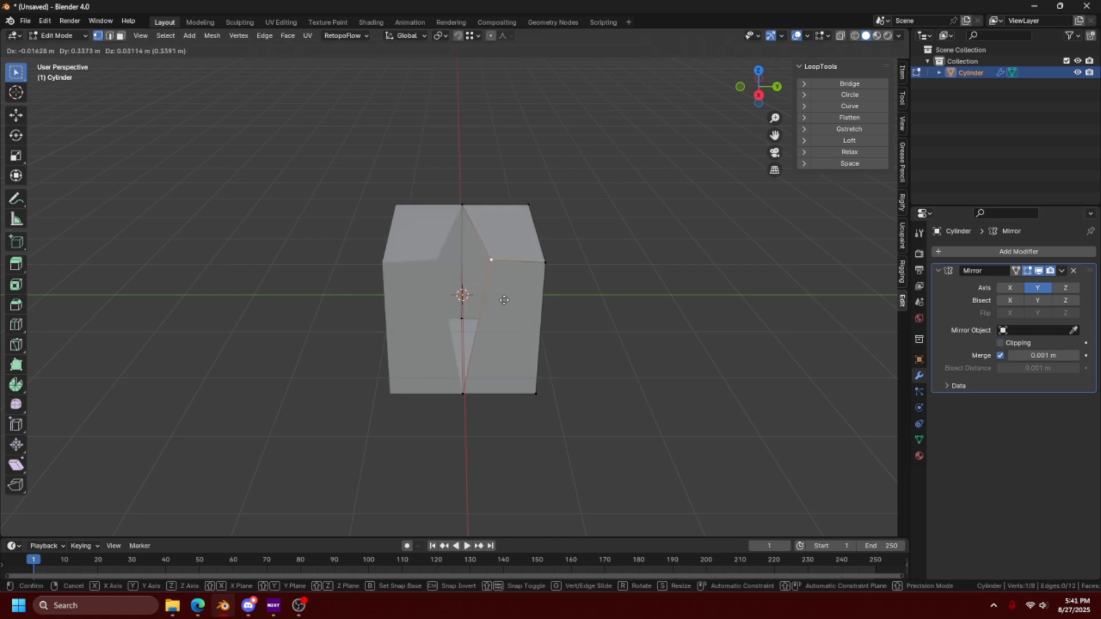
click(500, 303)
- Re-enable Clipping and move the separated vertex back along negative Y onto the mirror plane
middle_drag(501, 303, 513, 260)
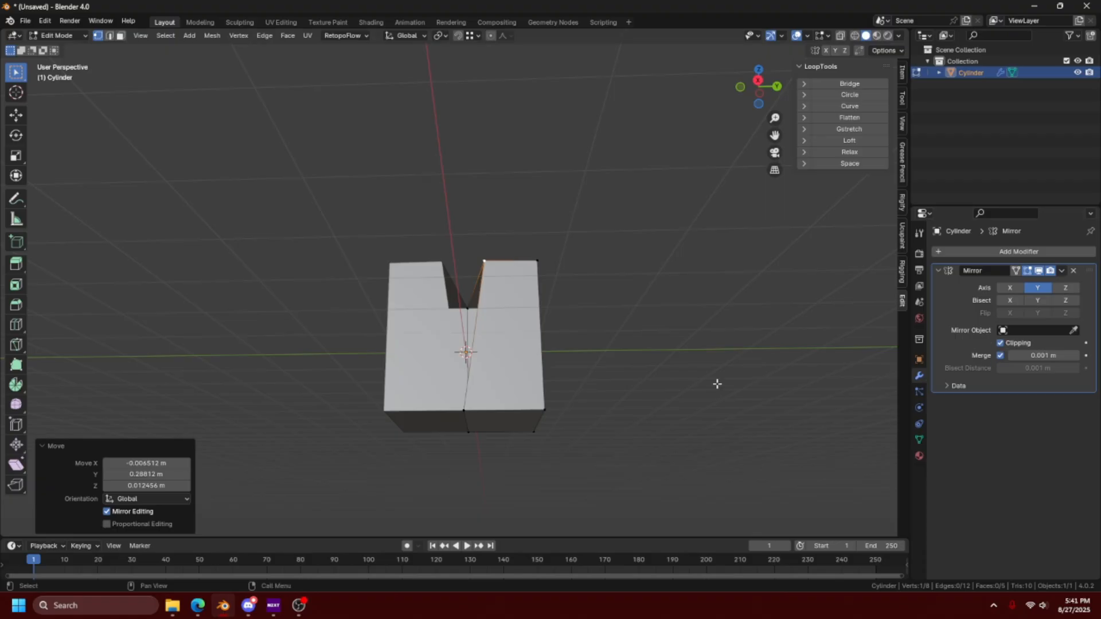
key(g)
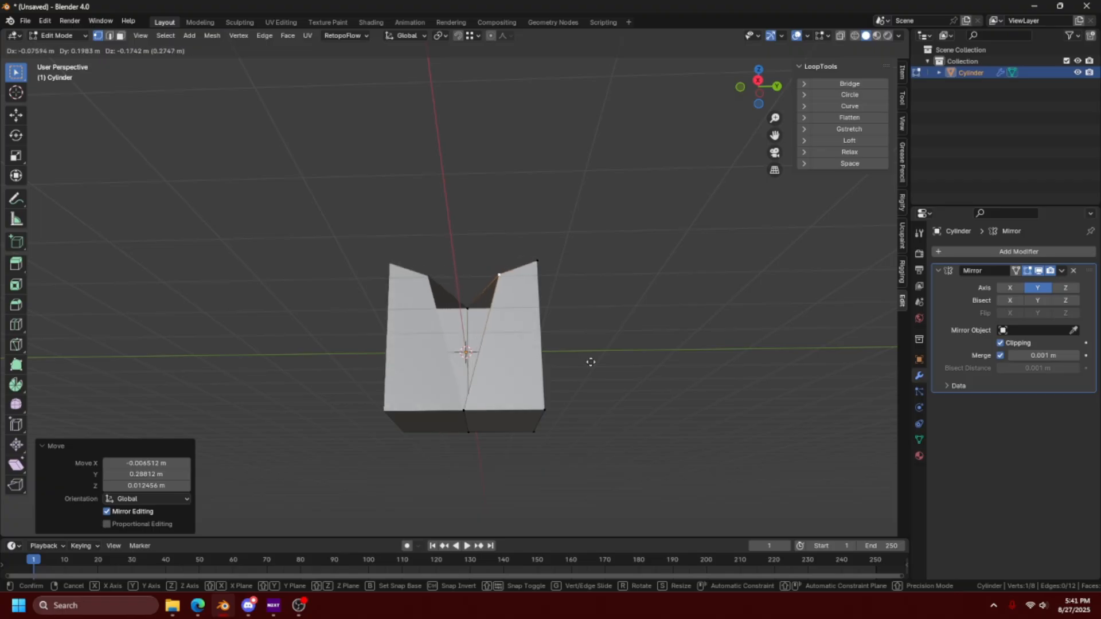
click(448, 328)
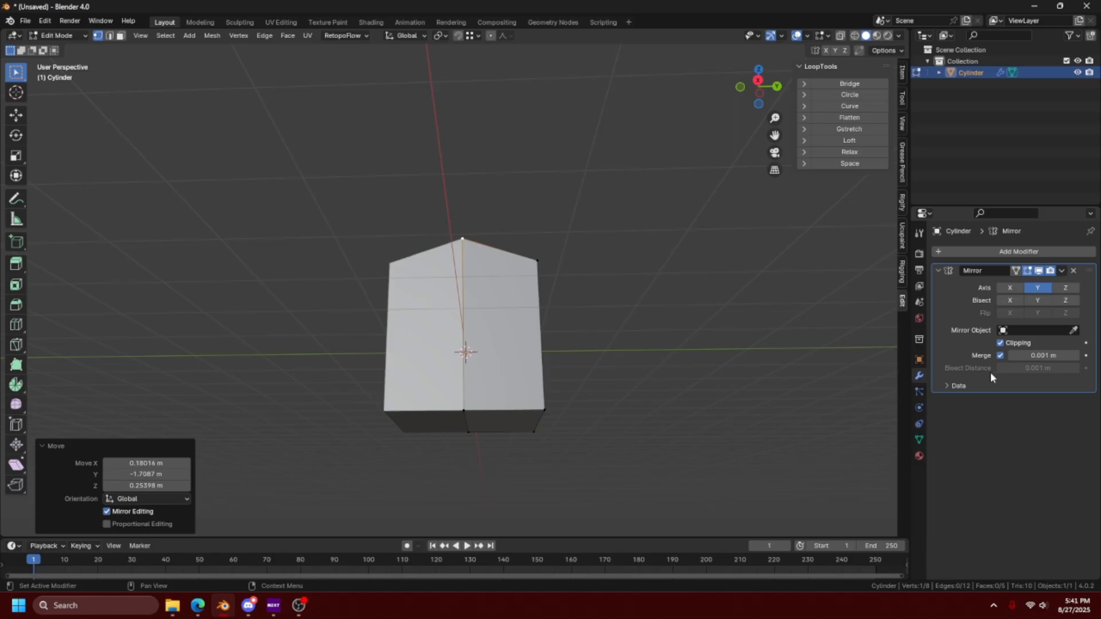
- Switch to Object Mode and delete the mirrored cube
key(ctrl+Tab)
click(564, 325)
click(608, 352)
middle_drag(608, 352, 501, 349)
click(502, 348)
key(Delete)
- Add a monkey mesh to the empty scene
key(shift+a)
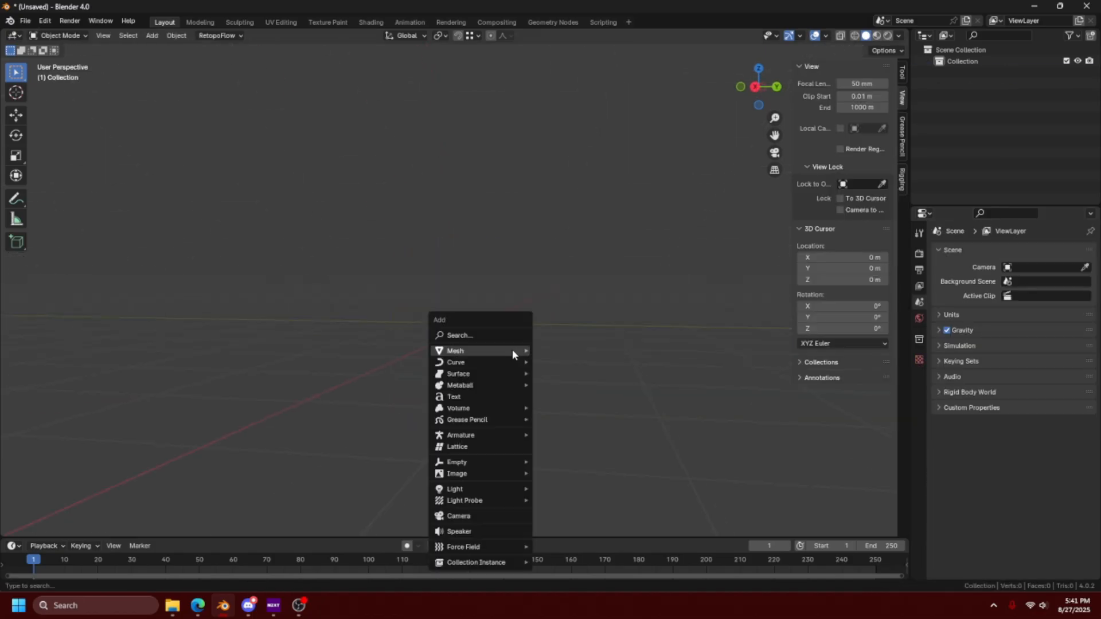
mouse_move(499, 356)
click(568, 461)
middle_drag(568, 461, 473, 367)
- Select the linked geometry of both monkey eyes in Edit Mode and delete their vertices
key(Tab)
click(415, 310)
key(l)
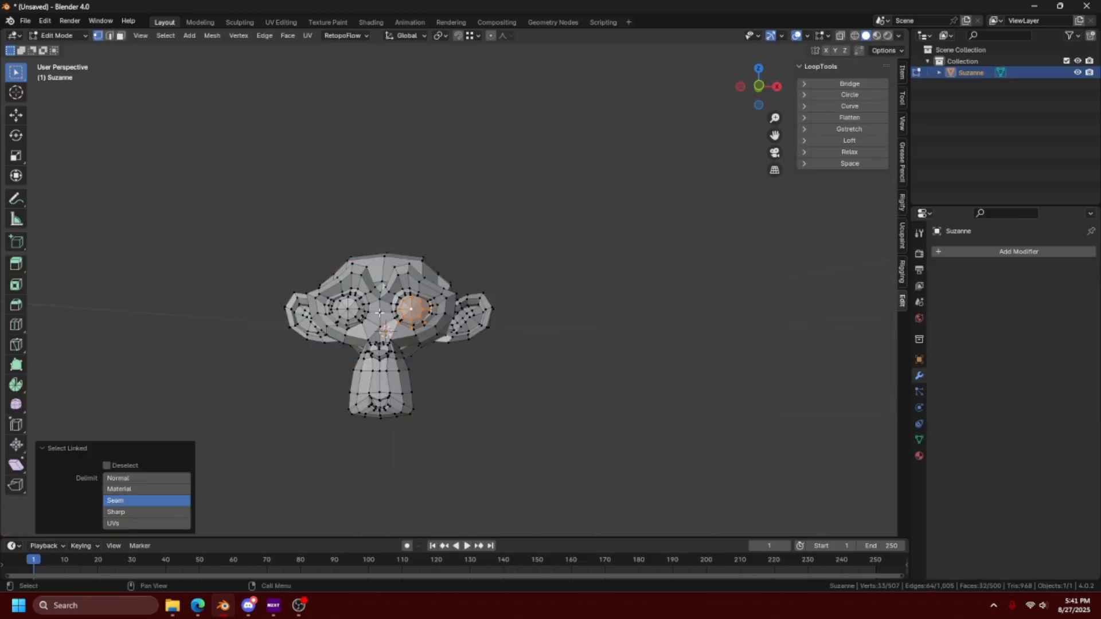
key(l)
key(x)
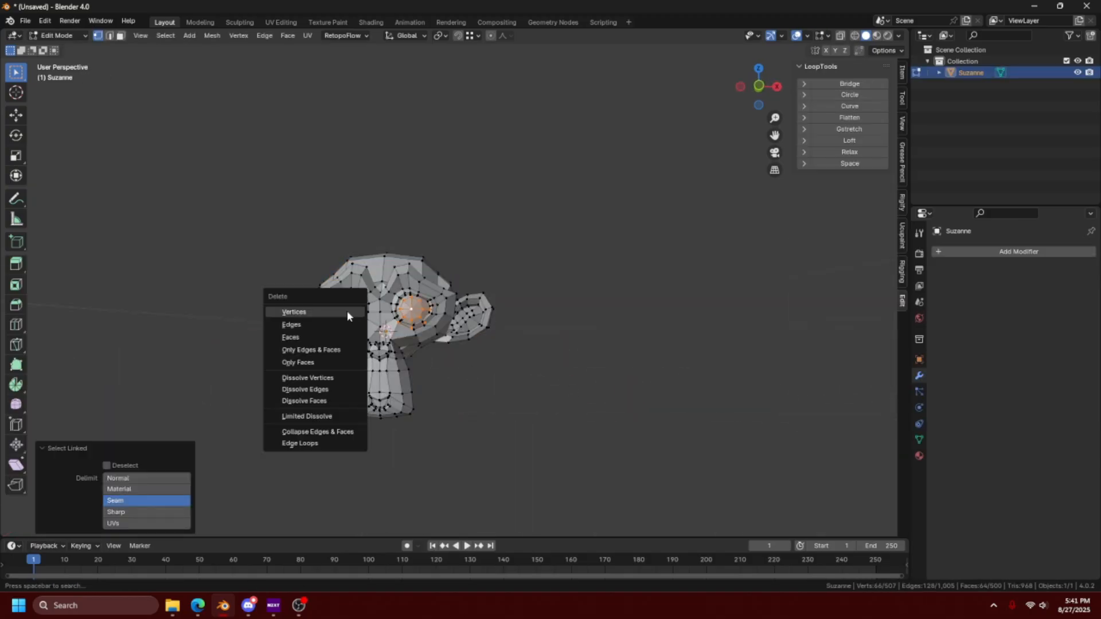
click(347, 311)
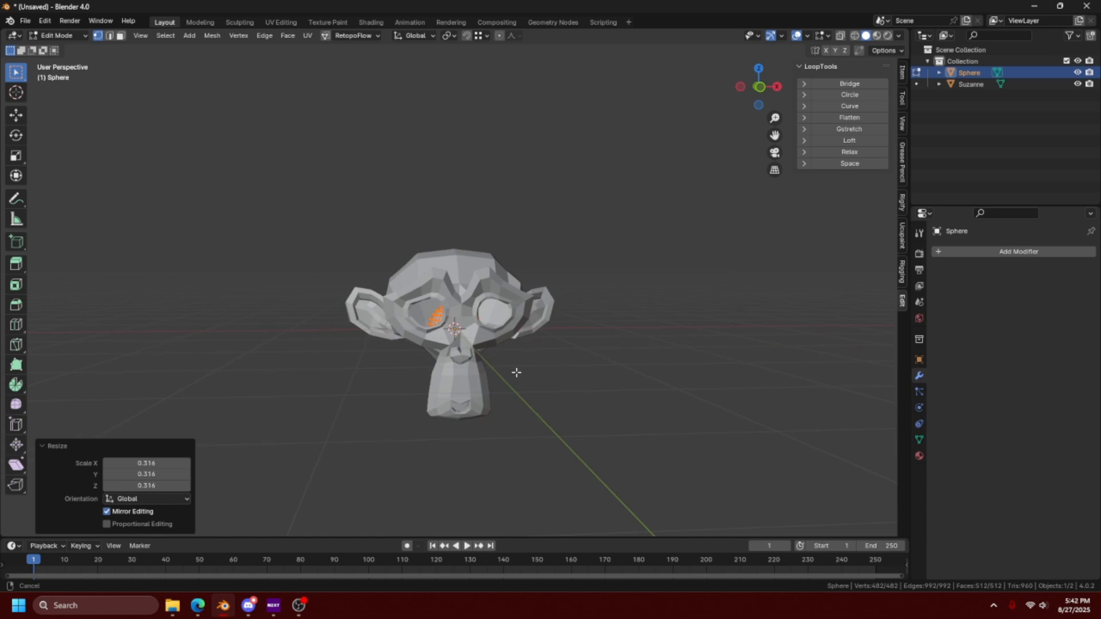
- Switch the new sphere to Object Mode and give it a Mirror modifier on X with Suzanne as the mirror object
key(ctrl+Tab)
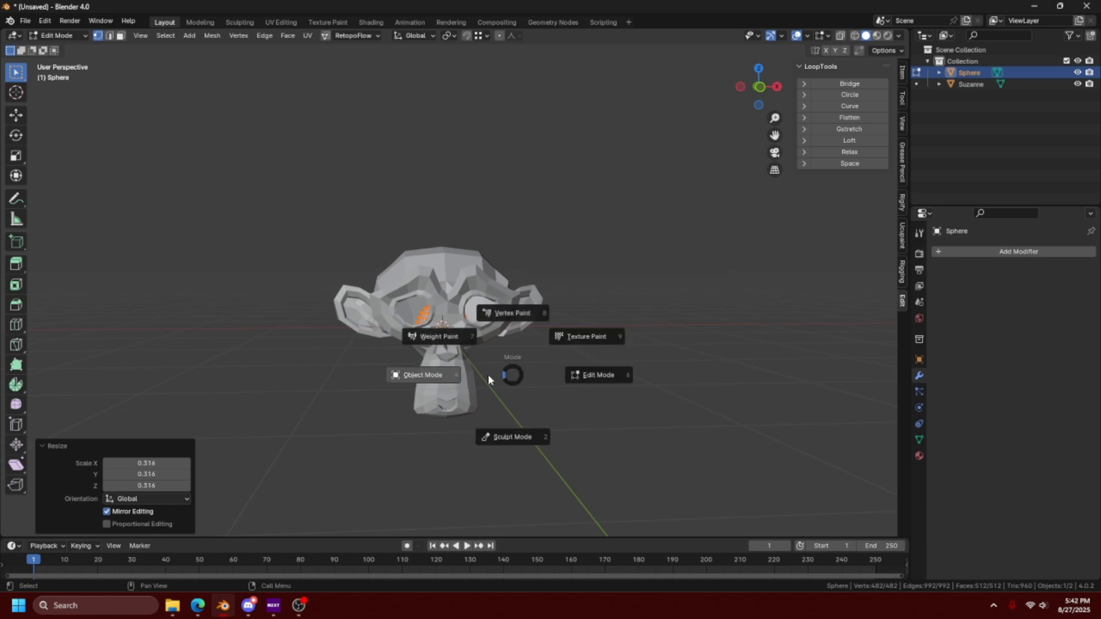
click(446, 332)
click(972, 252)
mouse_move(968, 254)
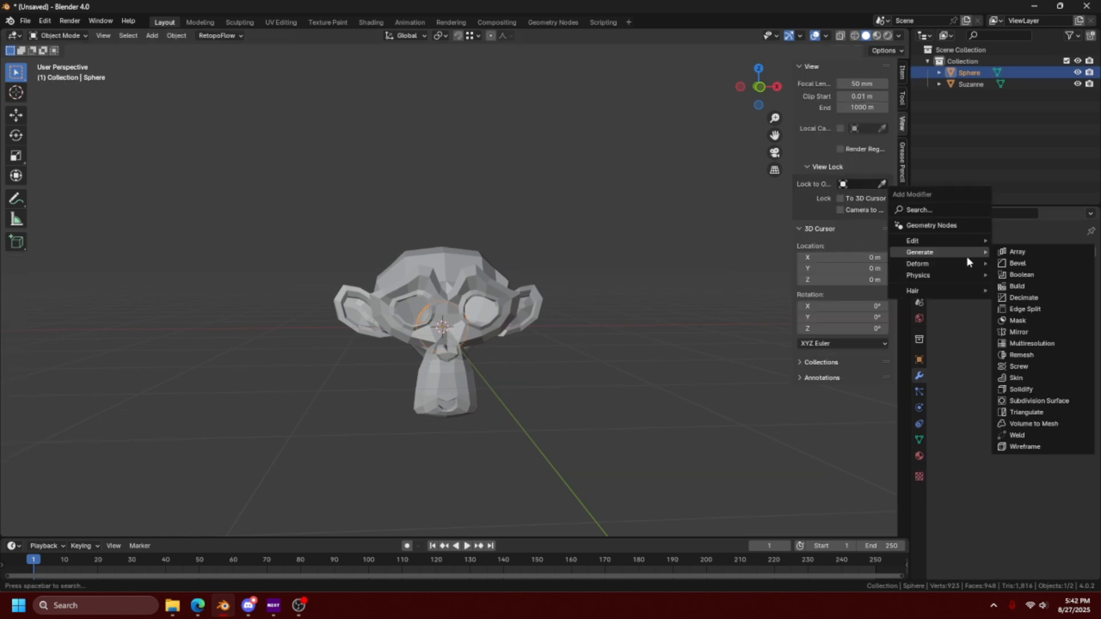
click(1067, 331)
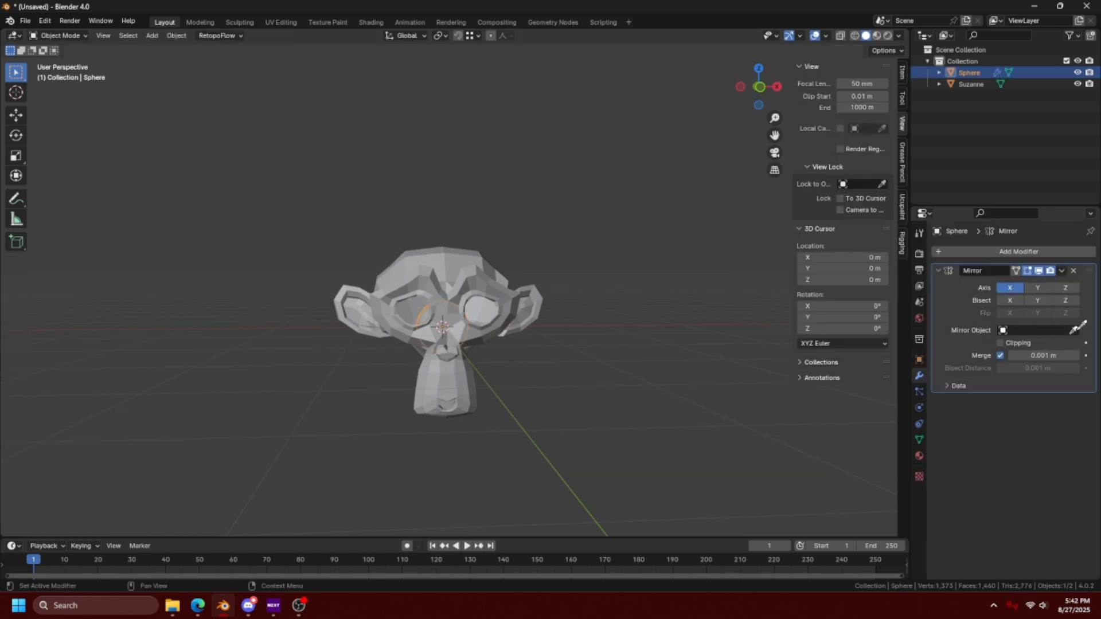
click(494, 313)
- Move the mirrored sphere towards the monkey's eye socket and scale it to roughly fit
key(g)
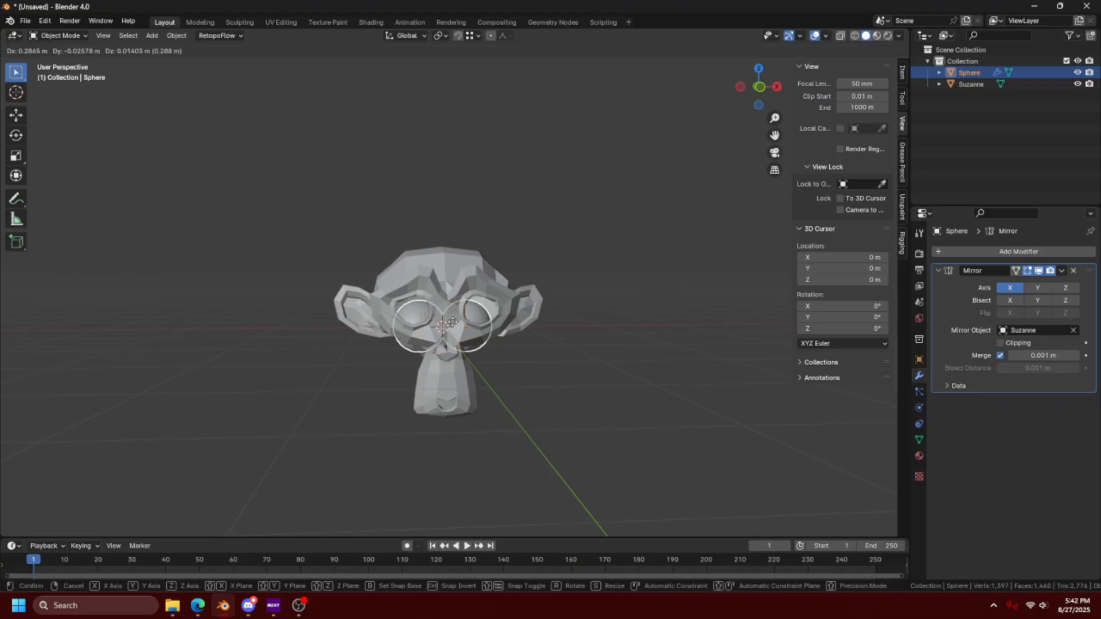
click(478, 303)
key(s)
click(497, 311)
- Reposition the sphere inside the eye socket from several moves and scale it up about 1.2 times, leaving it deselected
middle_drag(540, 319, 458, 336)
key(g)
click(453, 344)
key(g)
click(423, 345)
key(g)
click(470, 335)
key(s)
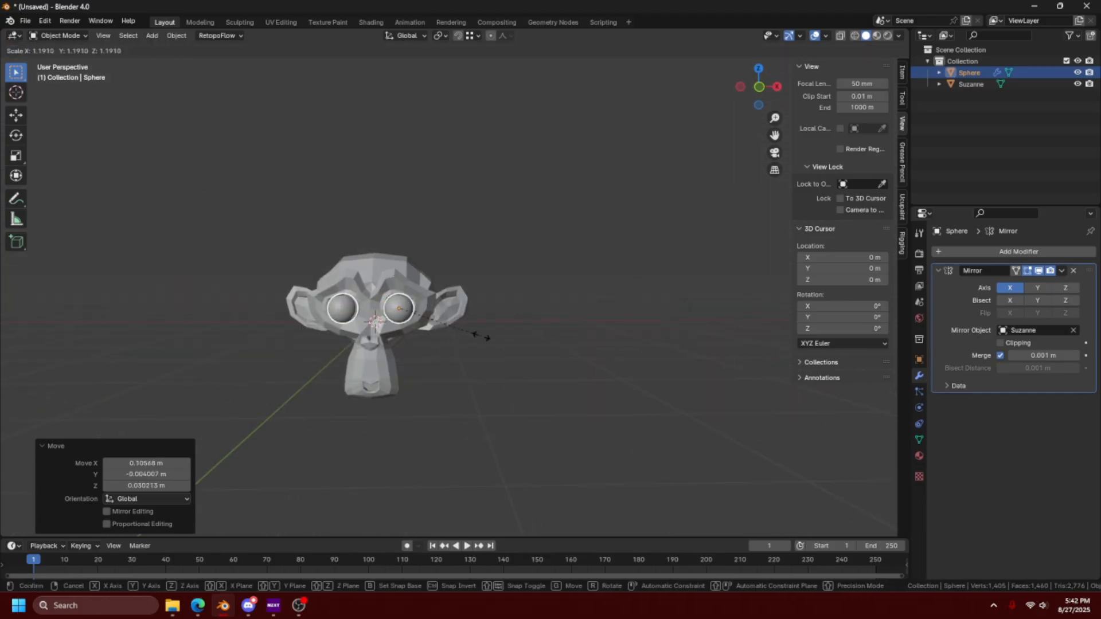
click(484, 341)
click(485, 348)
- Remove the sphere's Mirror modifier and clear the monkey from the scene, leaving one sphere at the world origin
mouse_move(429, 404)
middle_down()
mouse_move(487, 415)
mouse_move(519, 380)
mouse_move(430, 382)
mouse_move(426, 407)
middle_up()
click(1074, 271)
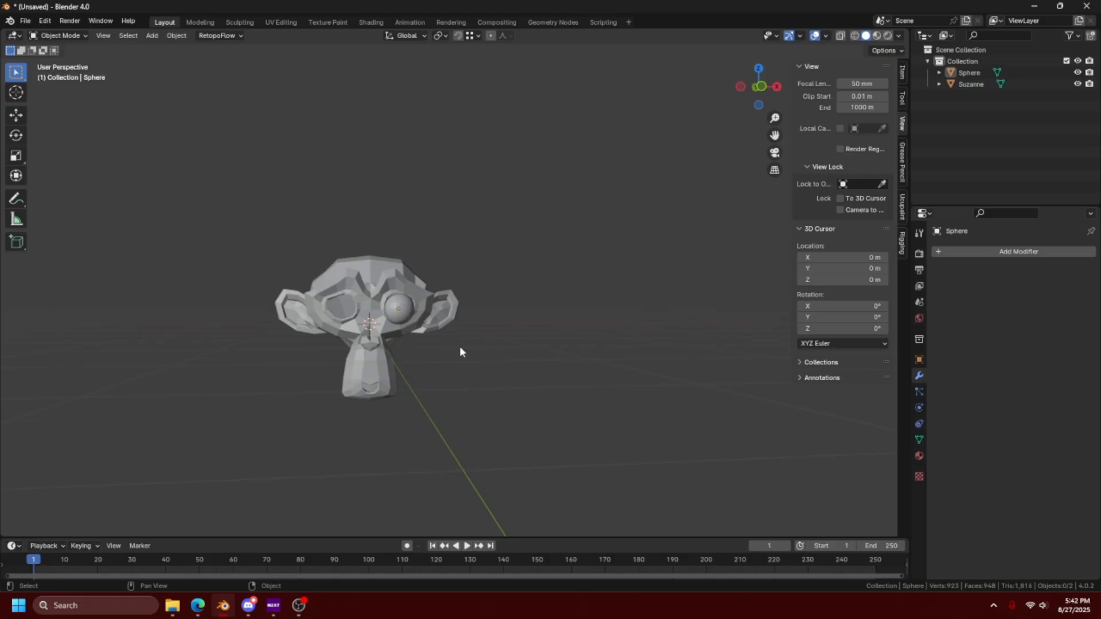
click(400, 309)
middle_drag(443, 356, 444, 384)
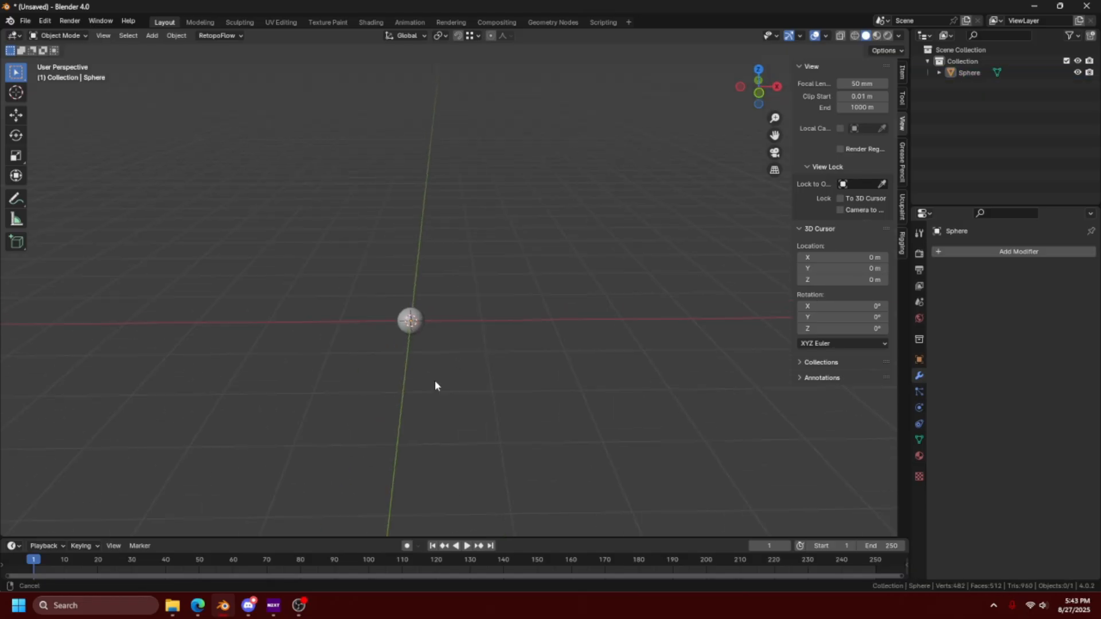
key(a)
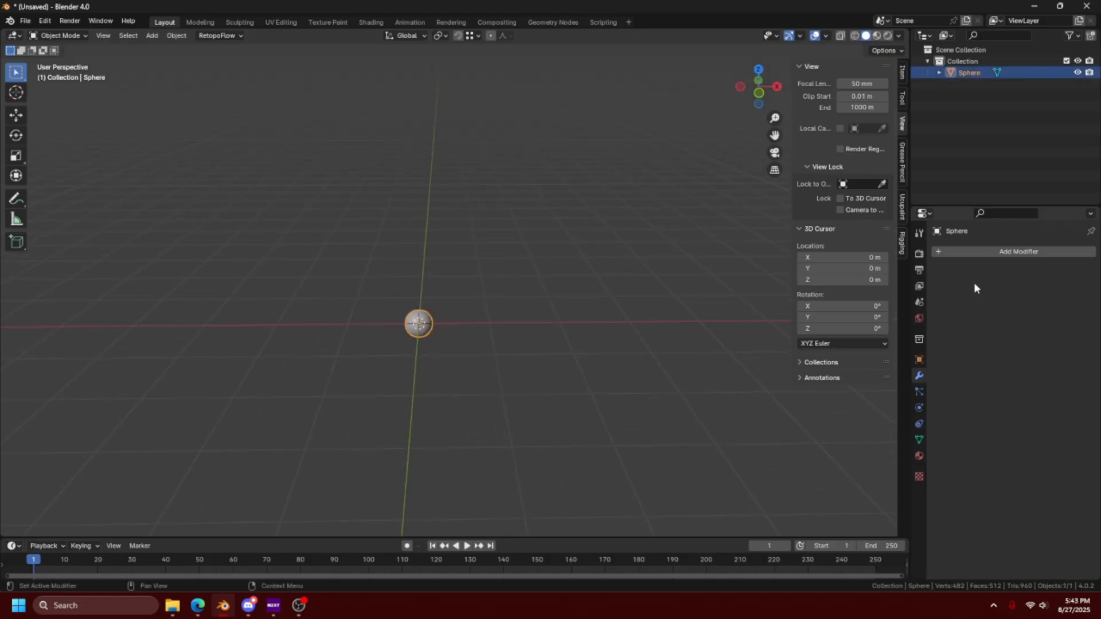
- Add an Array modifier to the sphere with a count of 5 and enable its Object Offset
click(990, 253)
mouse_move(985, 256)
click(862, 260)
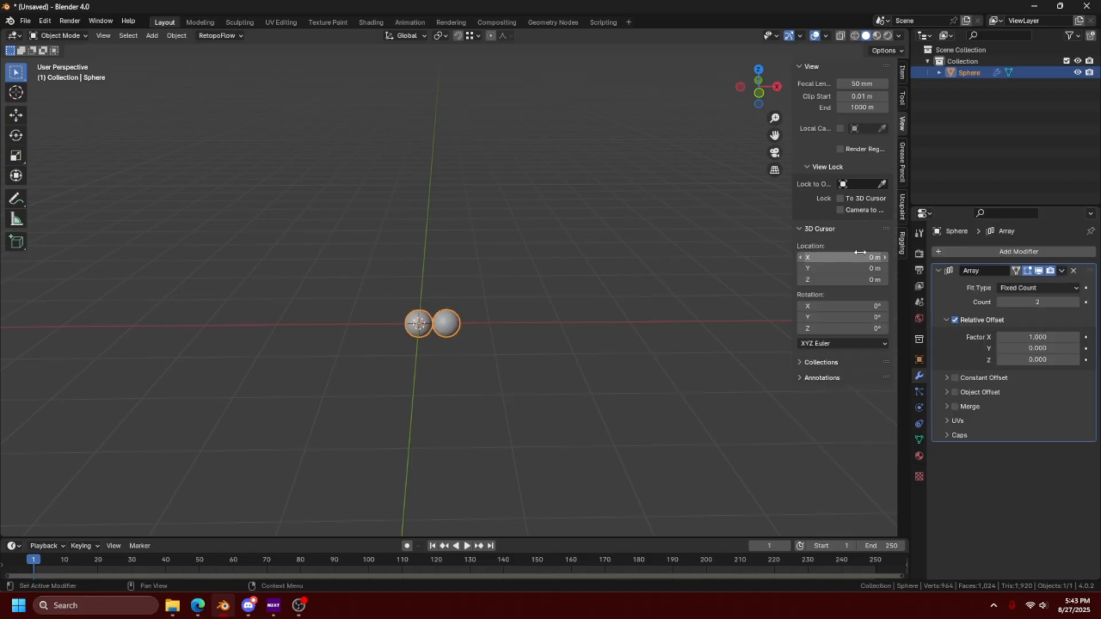
drag(1079, 306, 1096, 305)
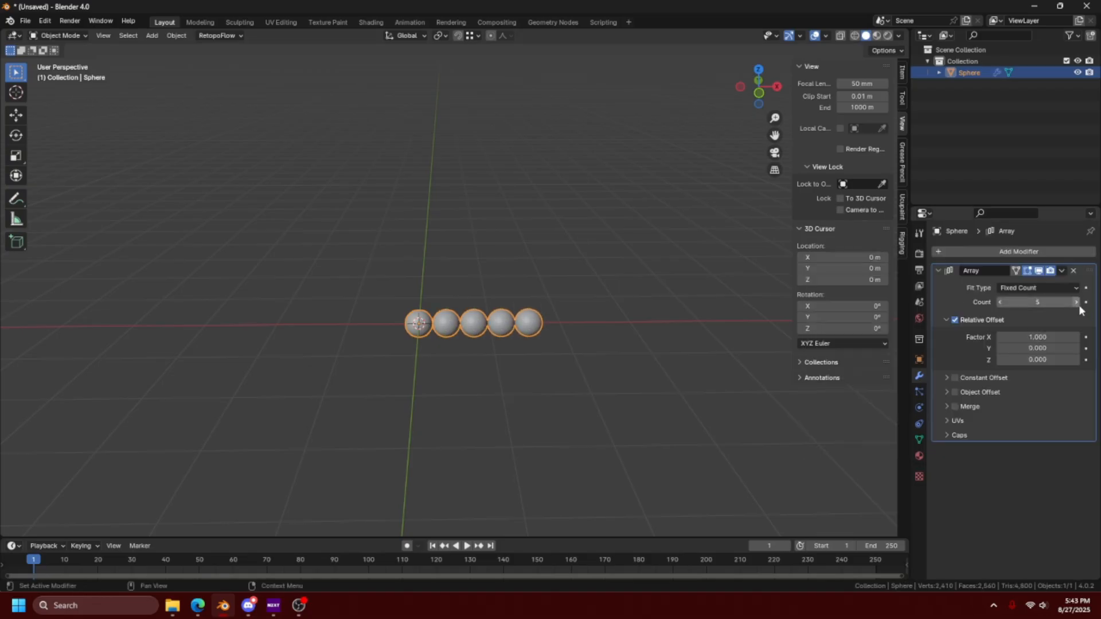
click(947, 393)
click(955, 393)
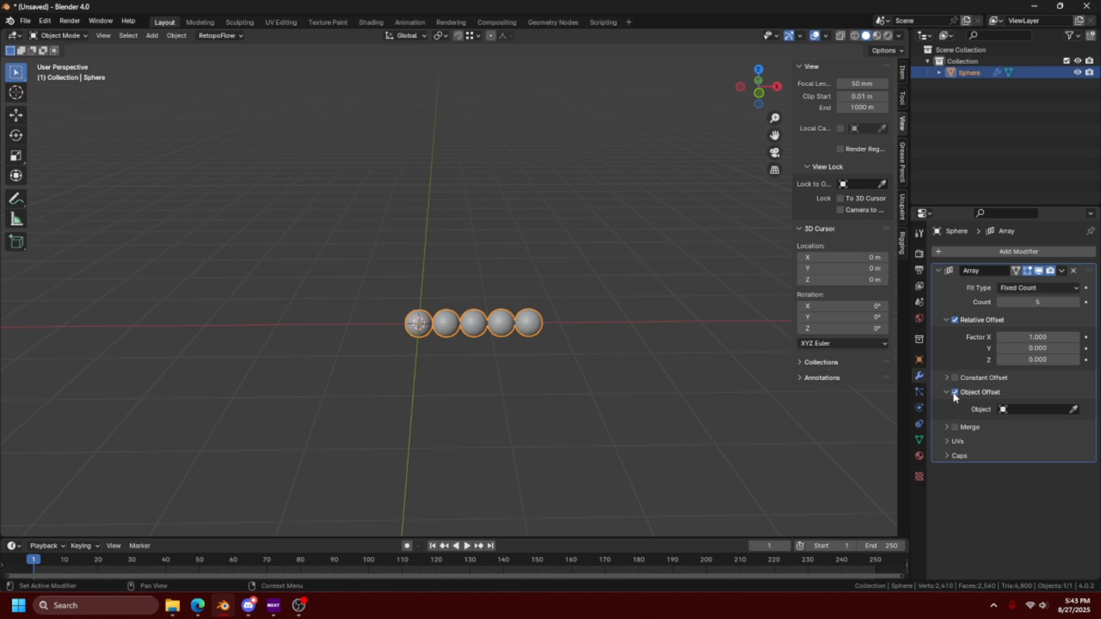
- Add a Plain Axes empty at the world origin
key(shift+a)
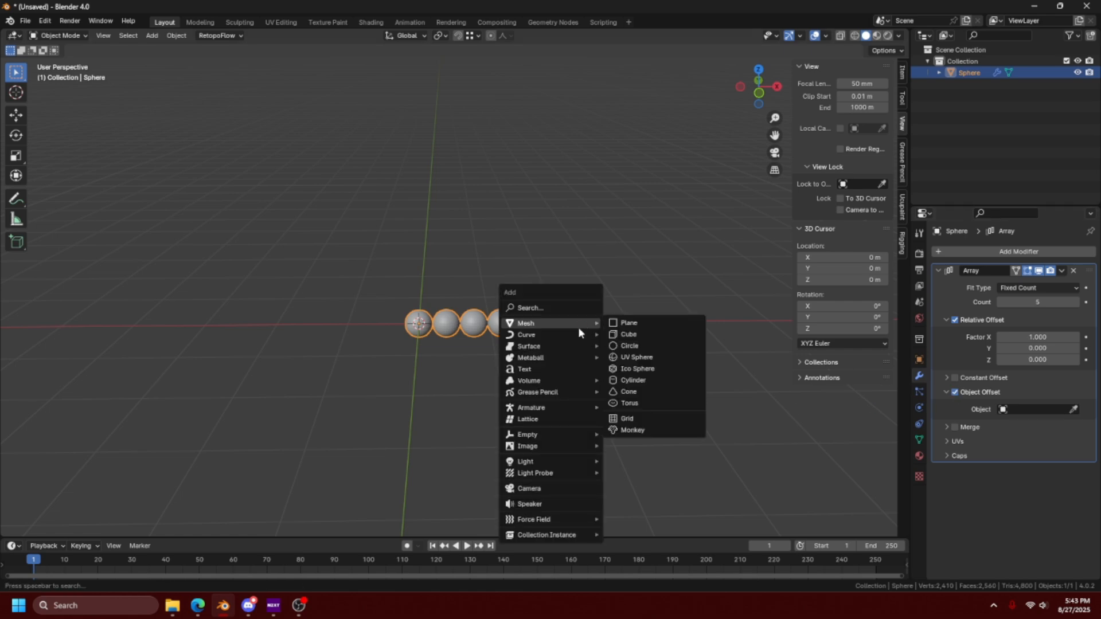
mouse_move(579, 438)
click(637, 434)
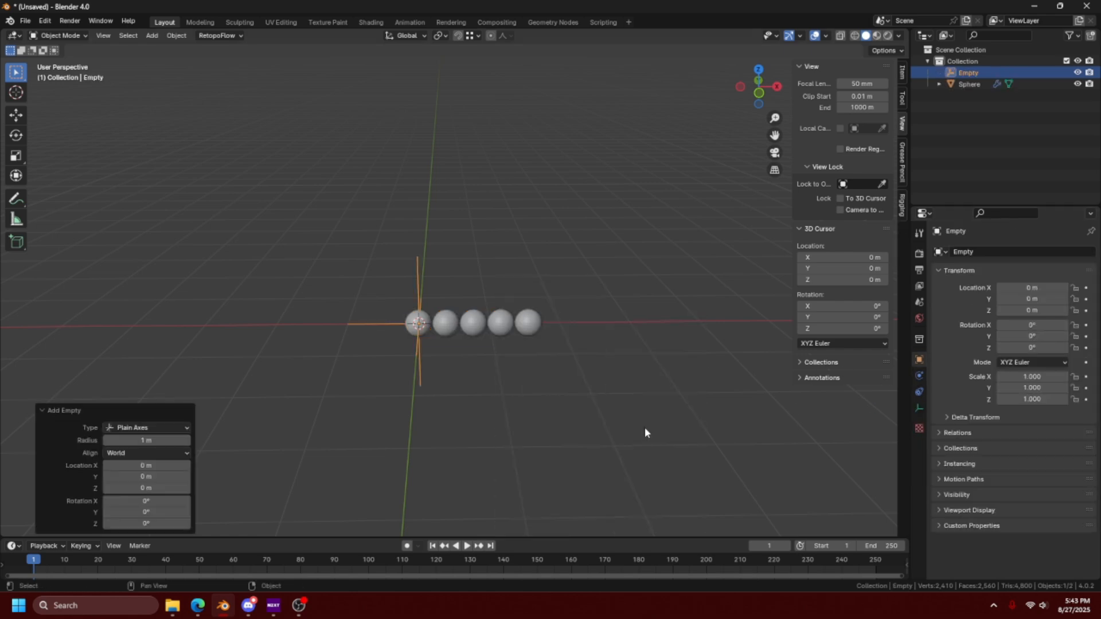
- Select the arrayed sphere and assign the empty as the array's Object Offset object
click(528, 323)
click(1075, 411)
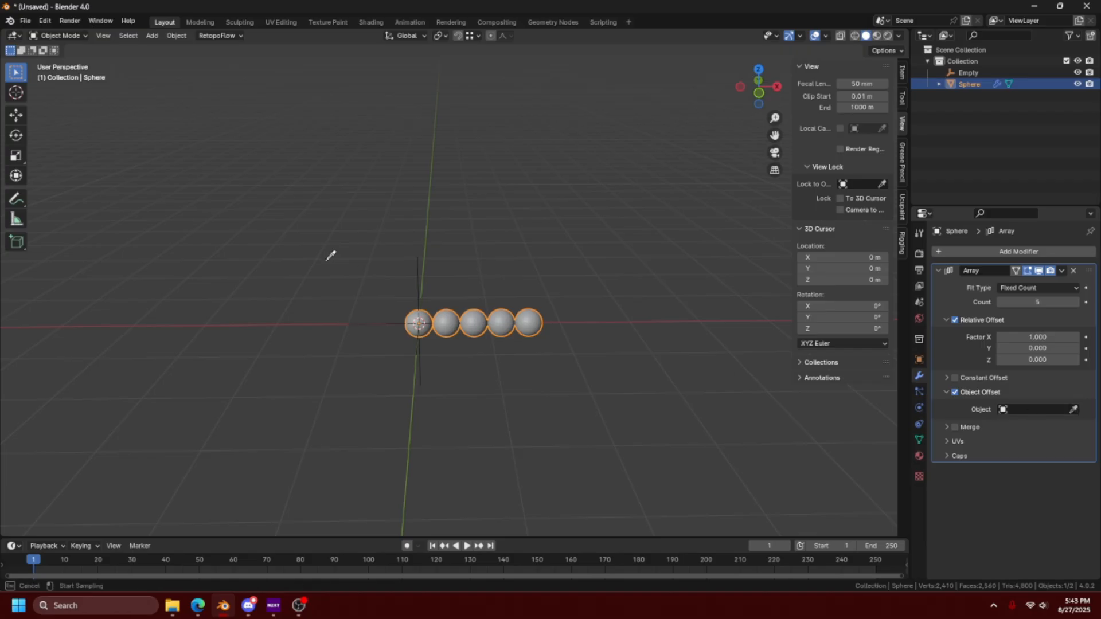
click(419, 274)
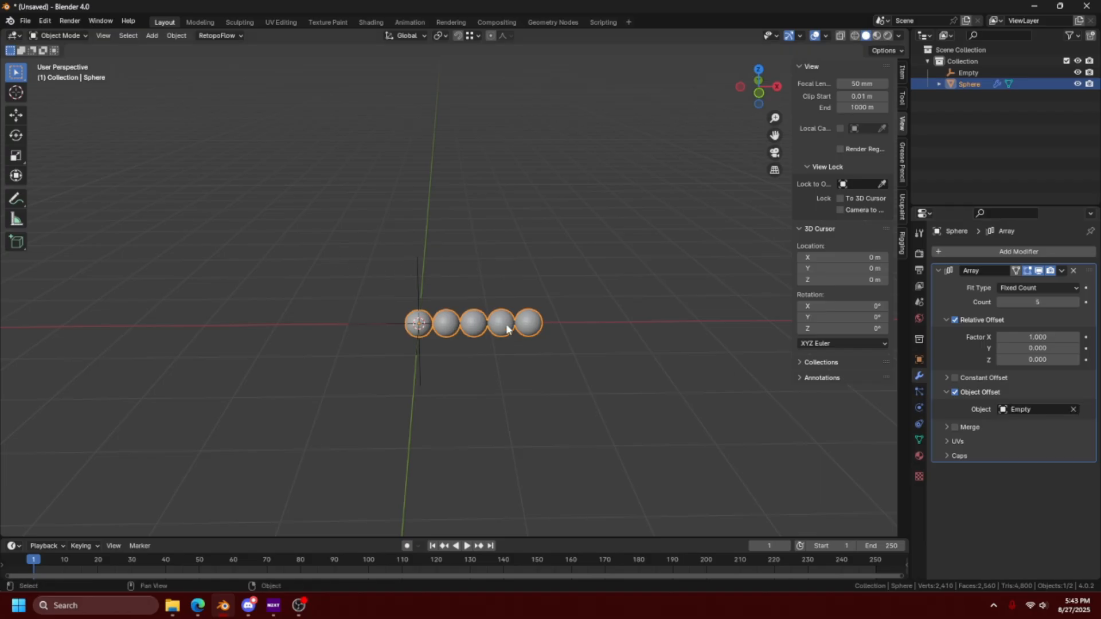
- Try rotating the empty about -75° around the global Z axis to turn the sphere array
click(427, 283)
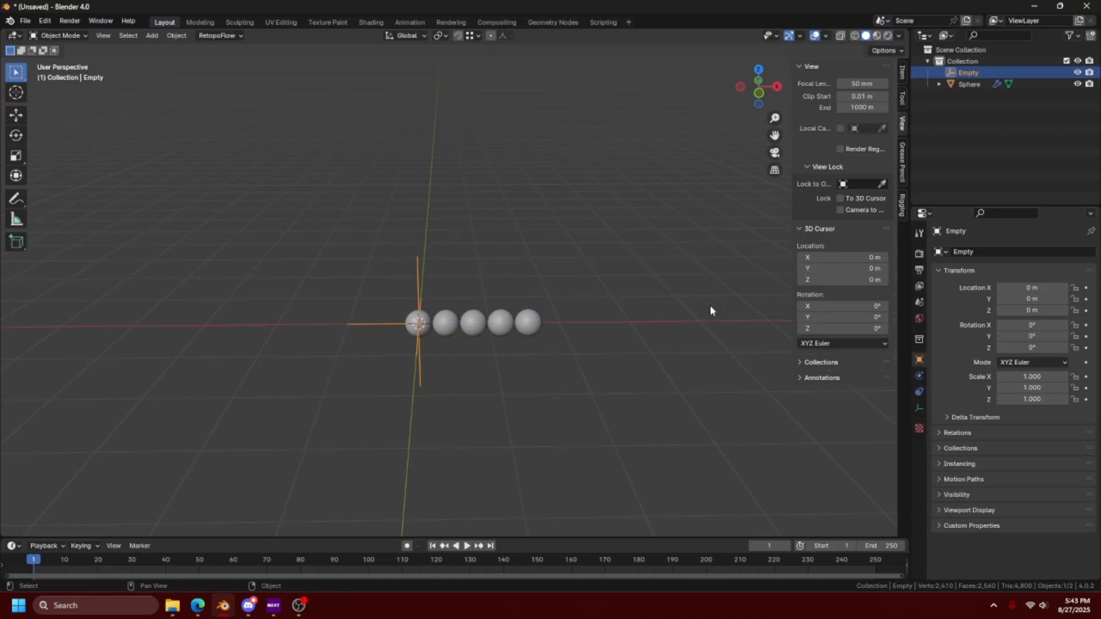
scroll(680, 324, up, 1)
key(r)
key(z)
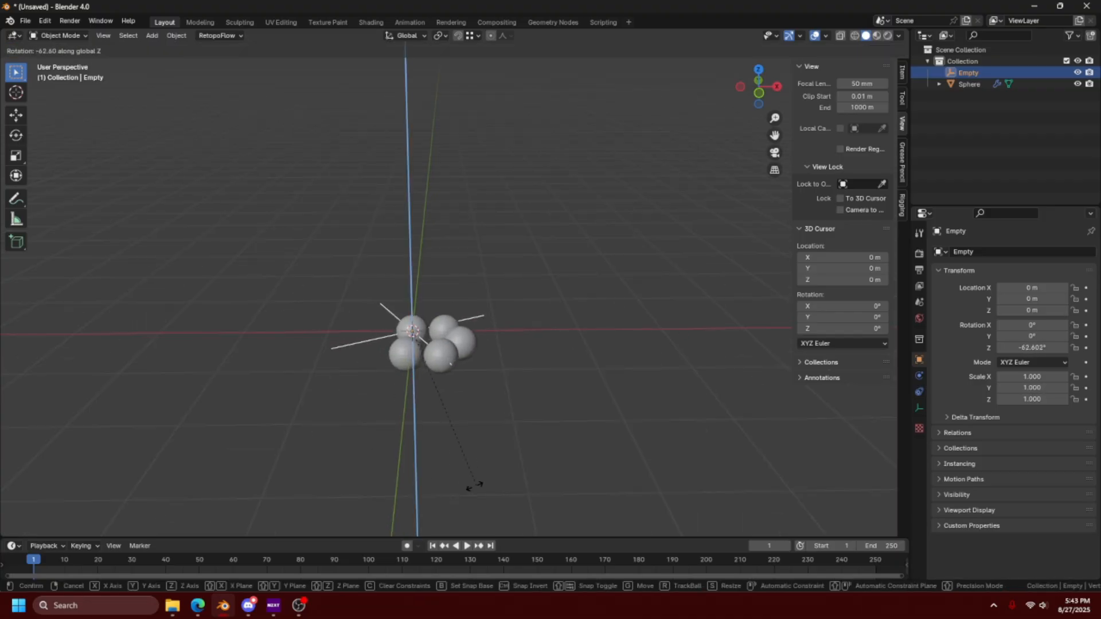
click(439, 479)
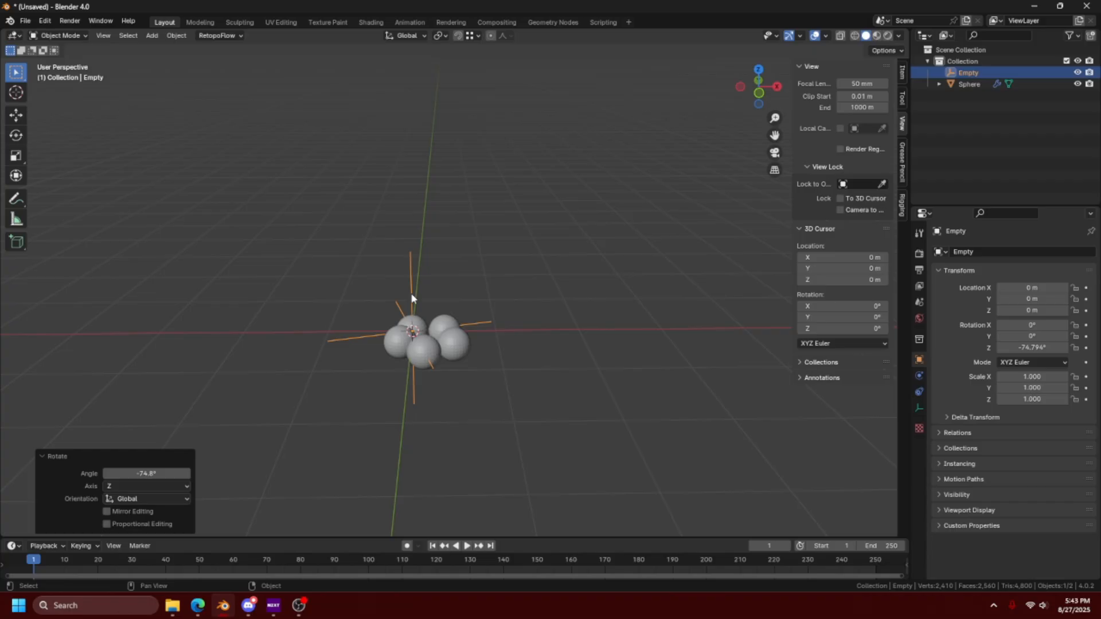
key(ctrl+z)
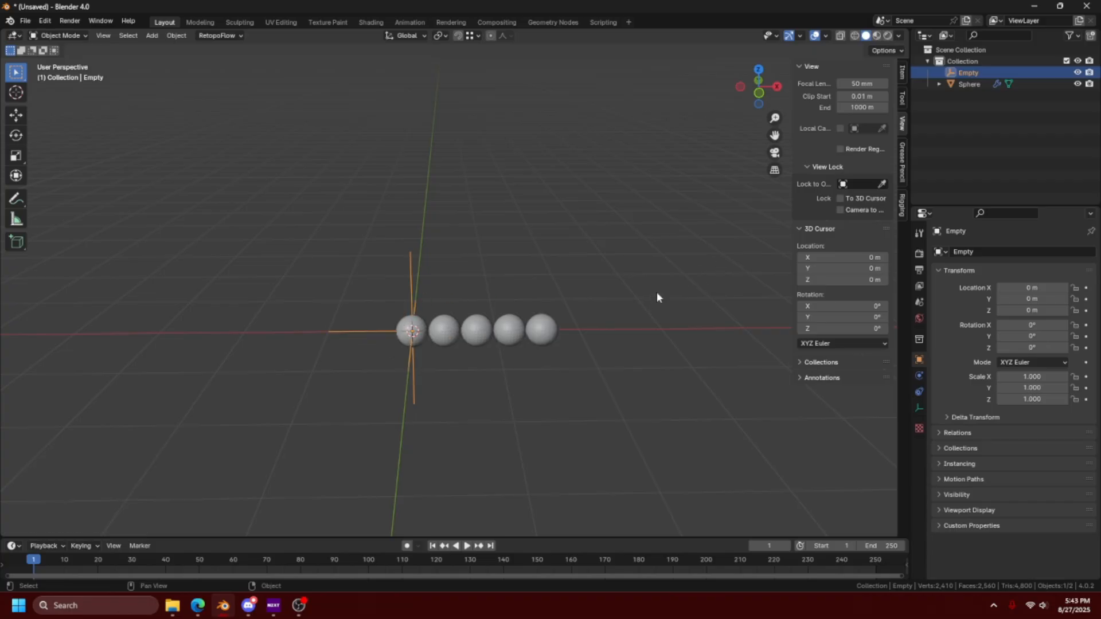
- Set the empty's Z rotation to exactly 72° so the five arrayed spheres form a closed ring
click(903, 74)
click(838, 164)
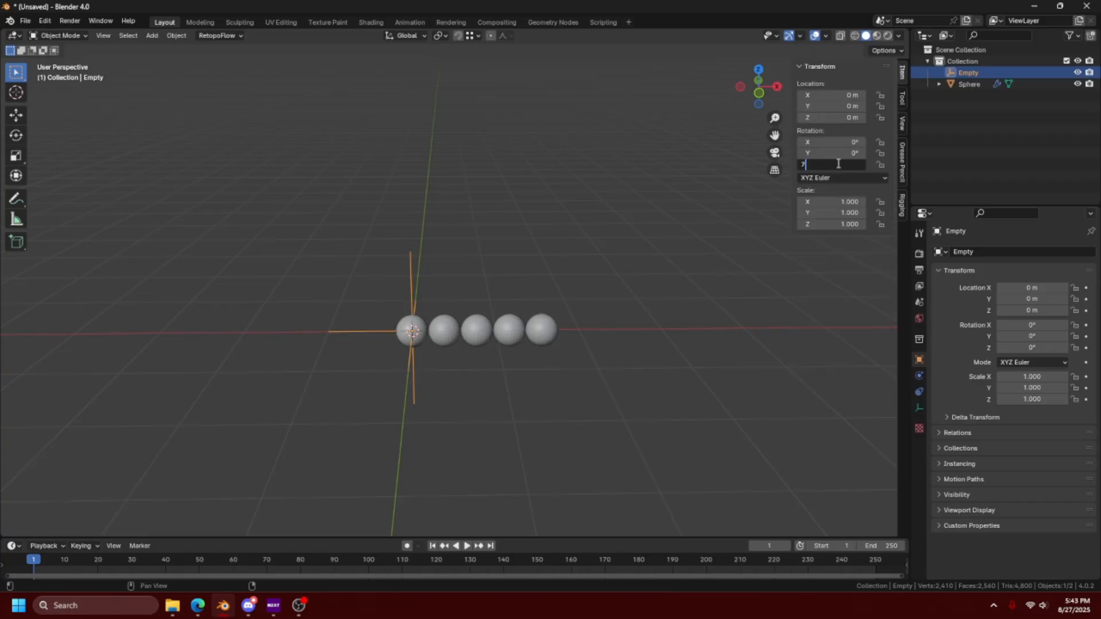
text(72)
key(Return)
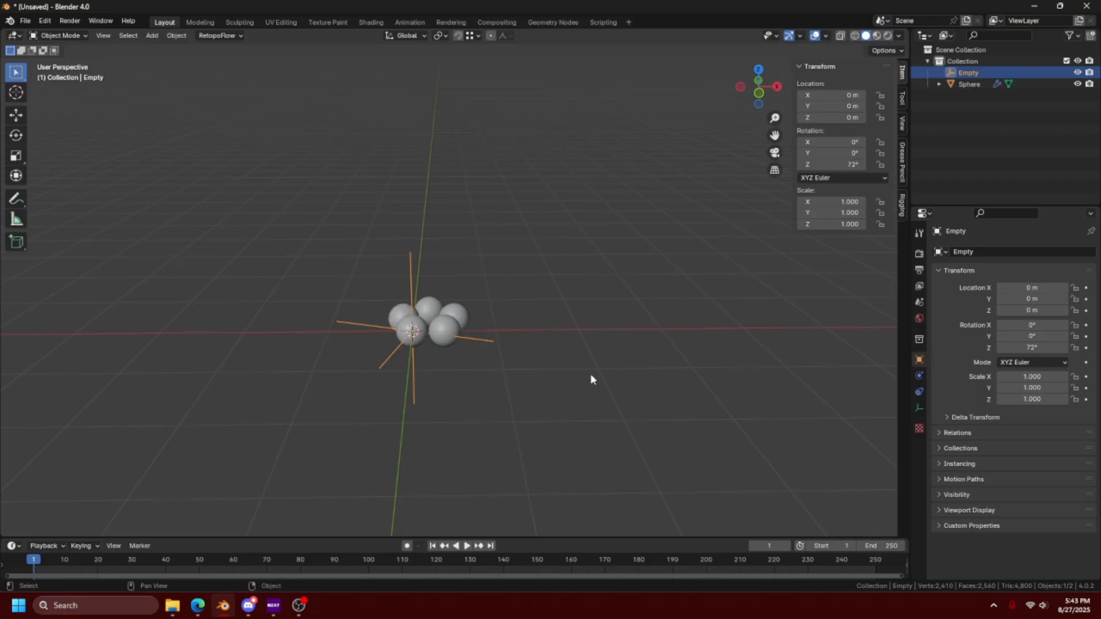
scroll(591, 373, up, 4)
middle_drag(572, 387, 698, 402)
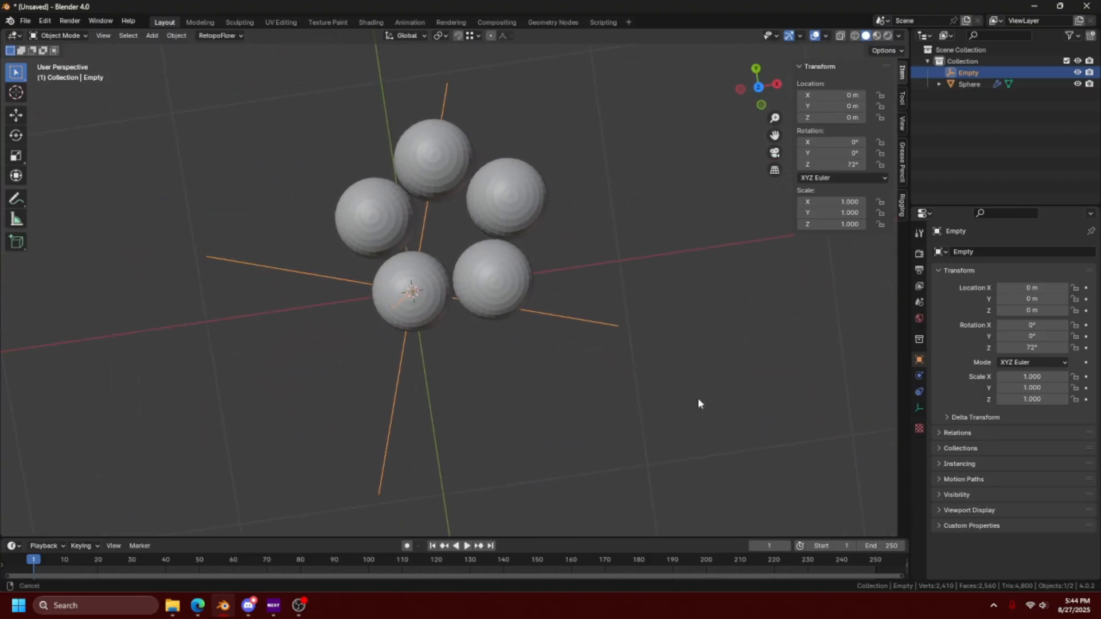
- In Edit Mode, select three faces on the base sphere and extrude them outward about 1.09 m
click(503, 280)
key(Tab)
middle_drag(355, 305, 493, 312)
click(393, 329)
shift+click(398, 340)
shift+click(386, 338)
middle_drag(561, 363, 493, 344)
key(e)
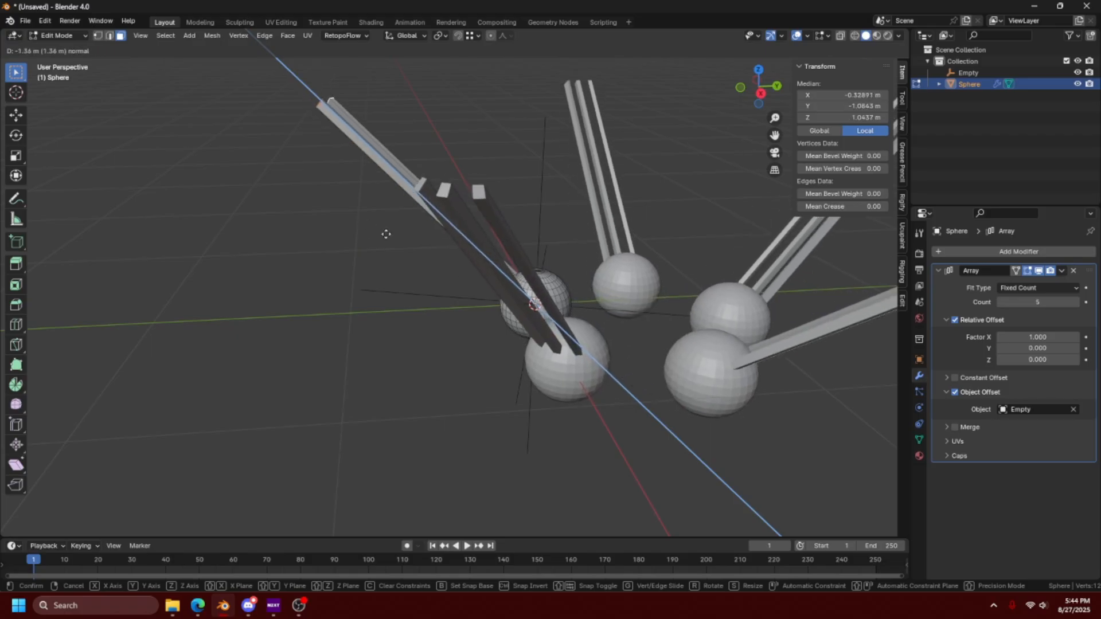
click(423, 253)
middle_drag(423, 253, 472, 350)
scroll(538, 358, down, 5)
shift+middle_drag(472, 350, 513, 268)
scroll(491, 420, up, 4)
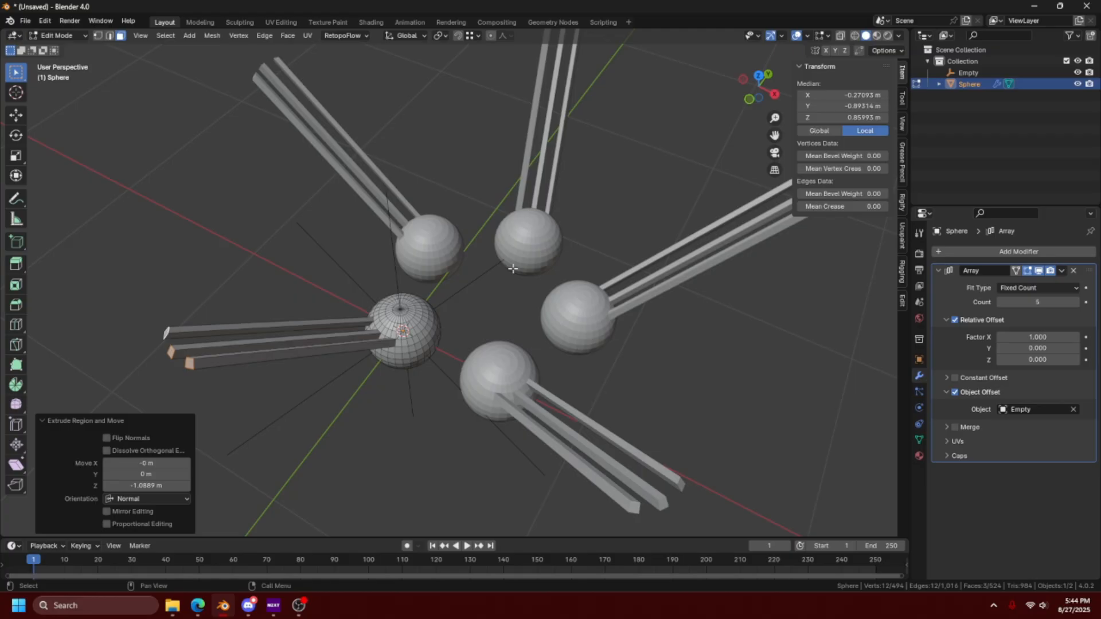
scroll(513, 269, down, 4)
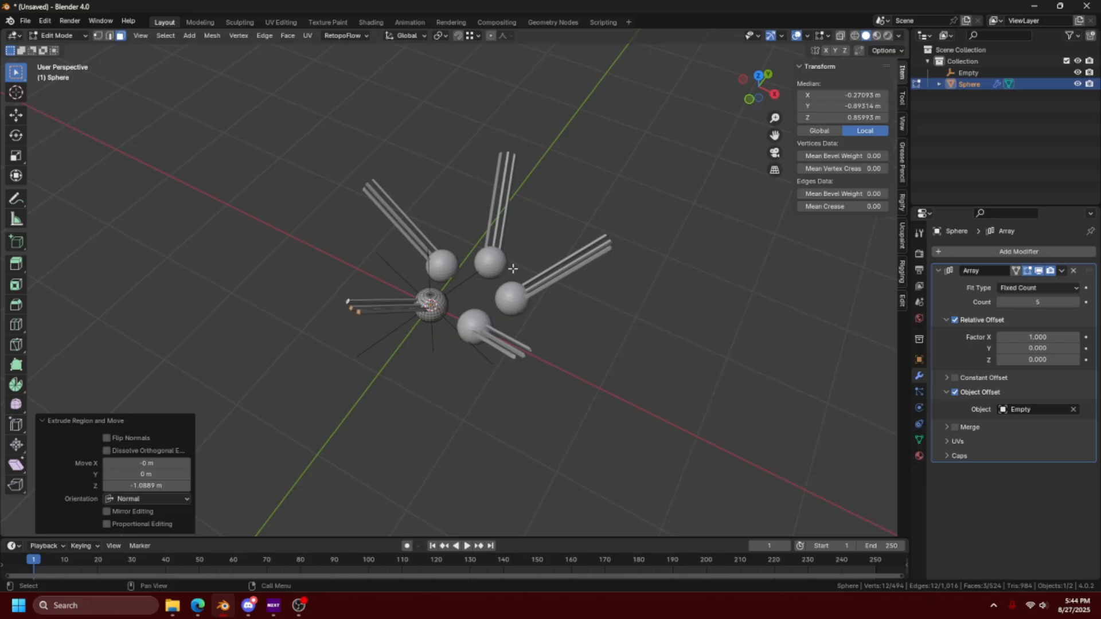
- Return to Object Mode, clear all objects from the scene and add a 2 m cube at the world origin
key(Tab)
click(457, 285)
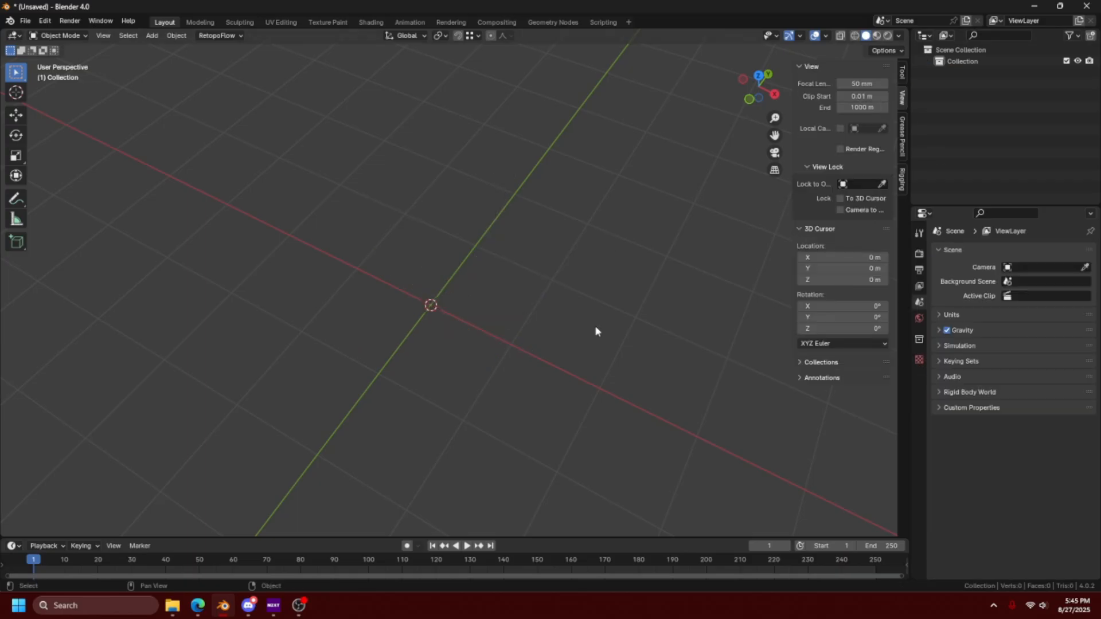
key(shift+a)
mouse_move(584, 217)
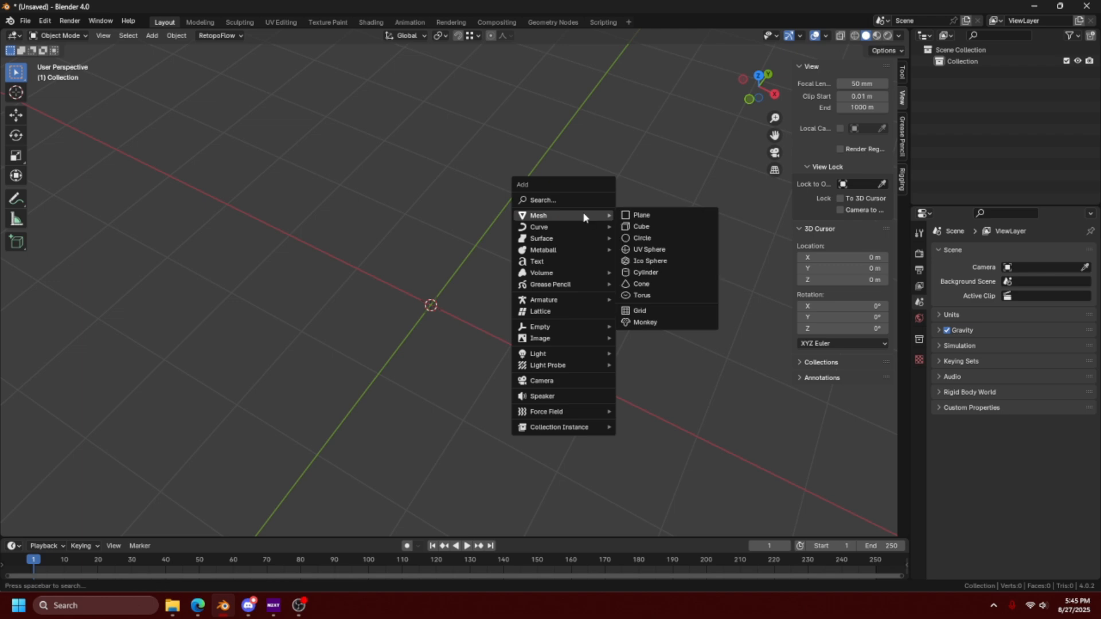
click(641, 227)
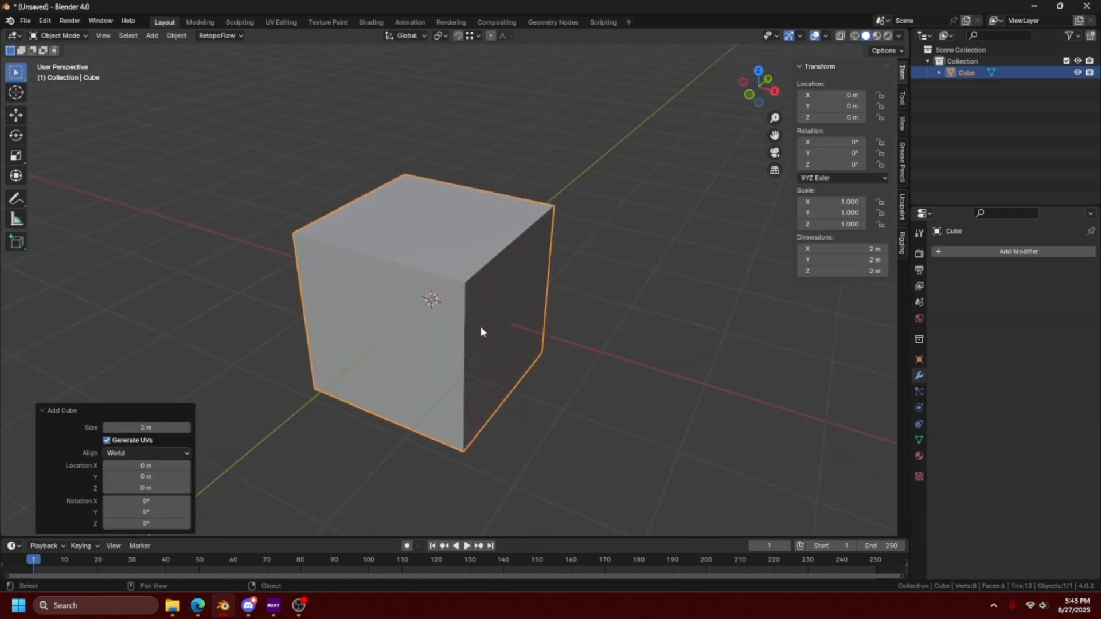
- Give the cube a Subdivision Surface modifier at viewport level 1 and enter Edit Mode
key(ctrl+1)
key(Tab)
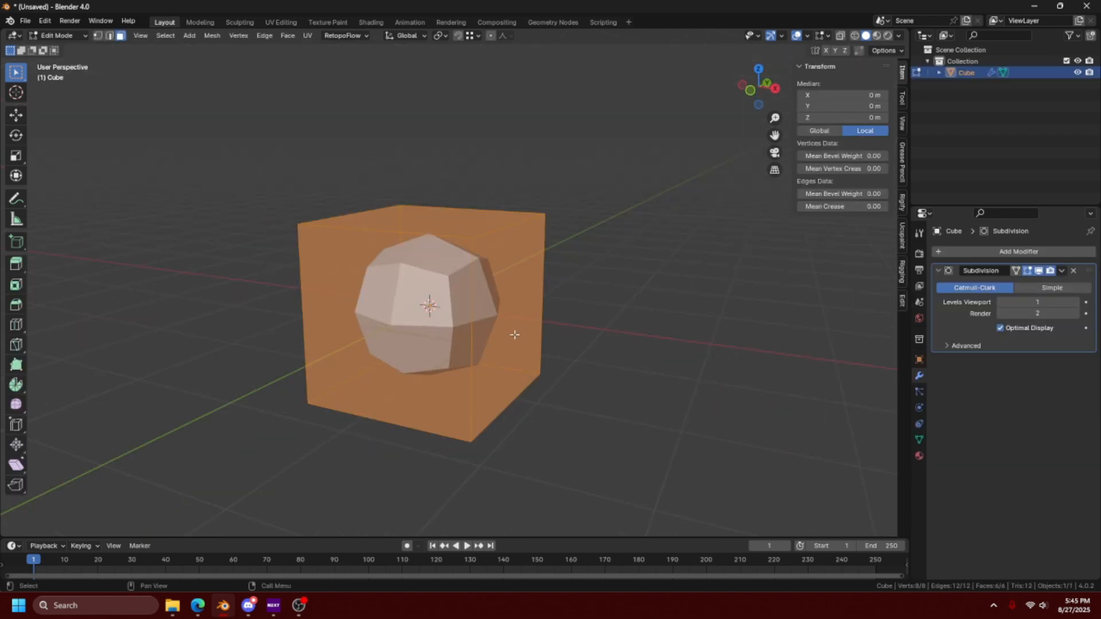
- Try moving the cube's vertices with the Subdivision modifier's On Cage display enabled, and turn On Cage off again
click(1016, 272)
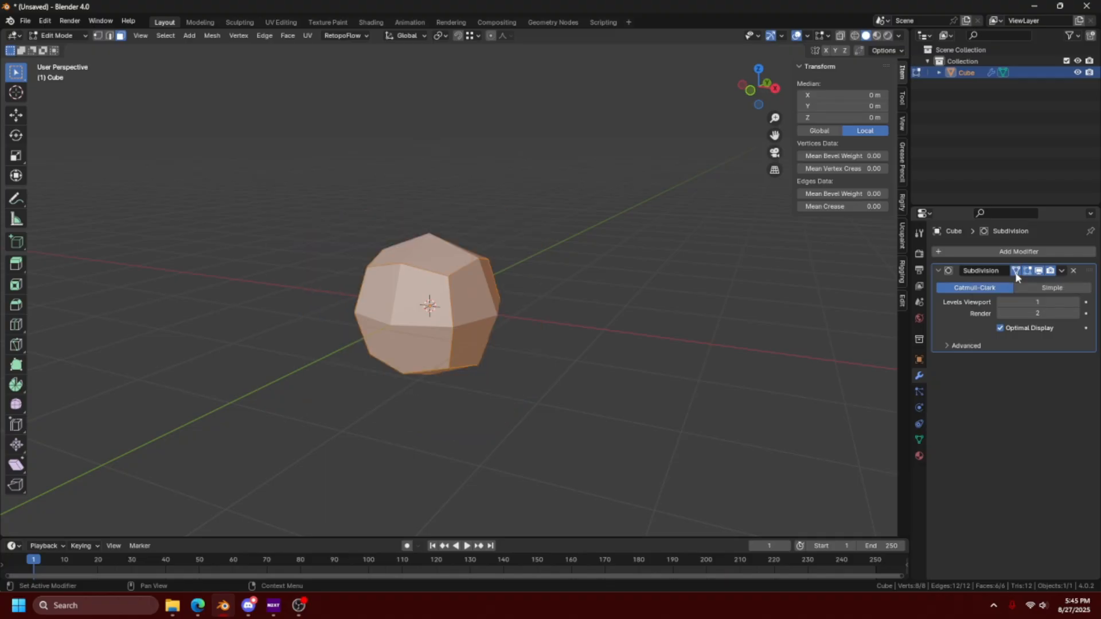
key(1)
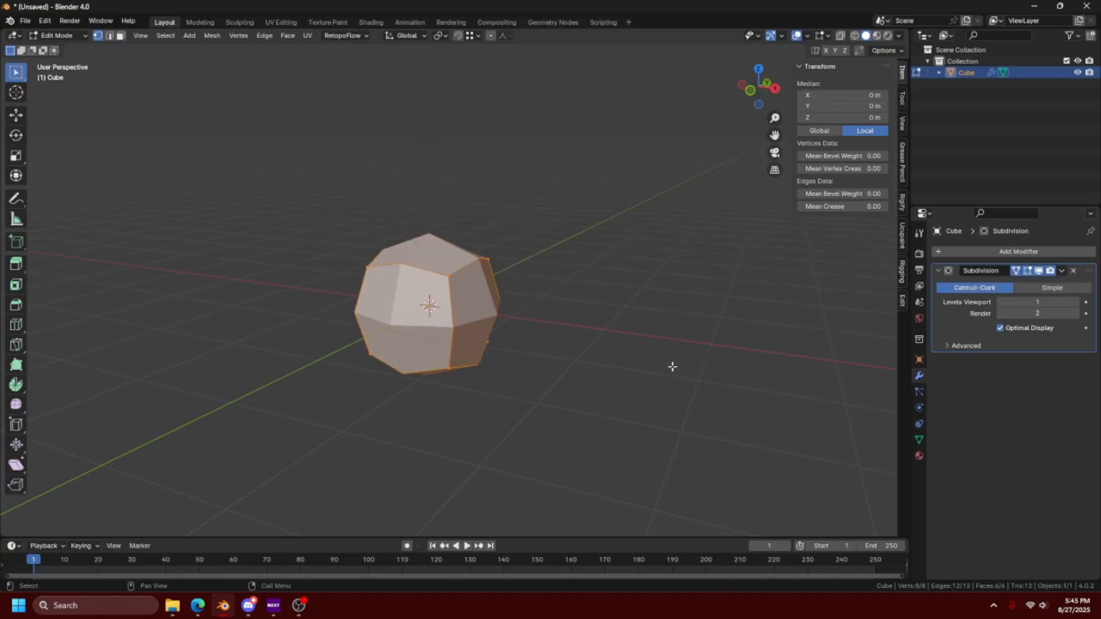
key(g)
right_click(553, 344)
click(451, 276)
key(g)
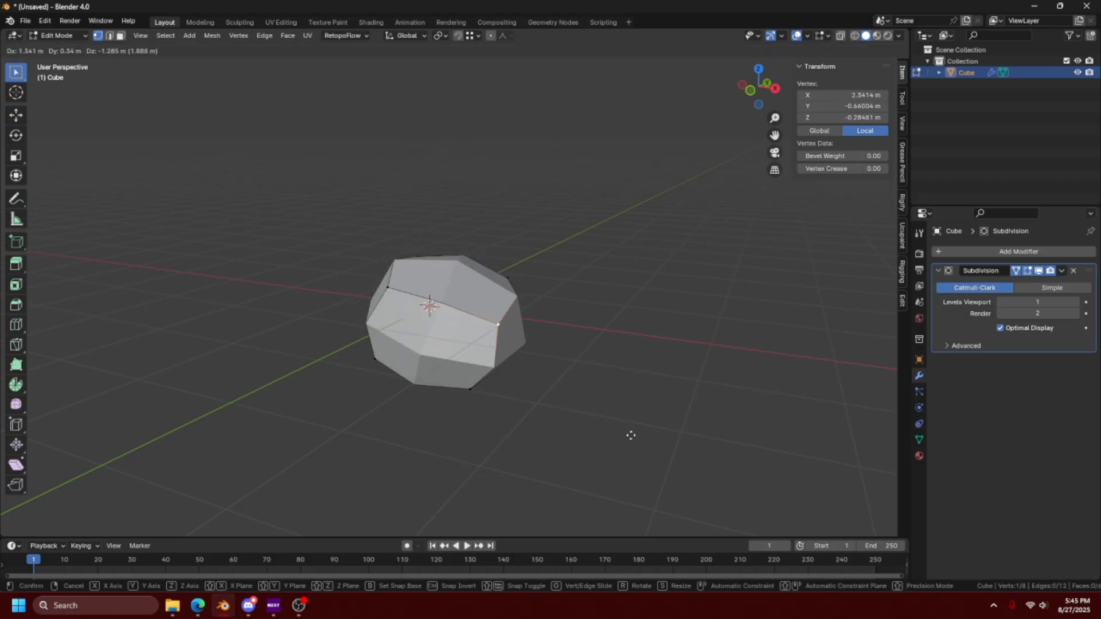
right_click(541, 313)
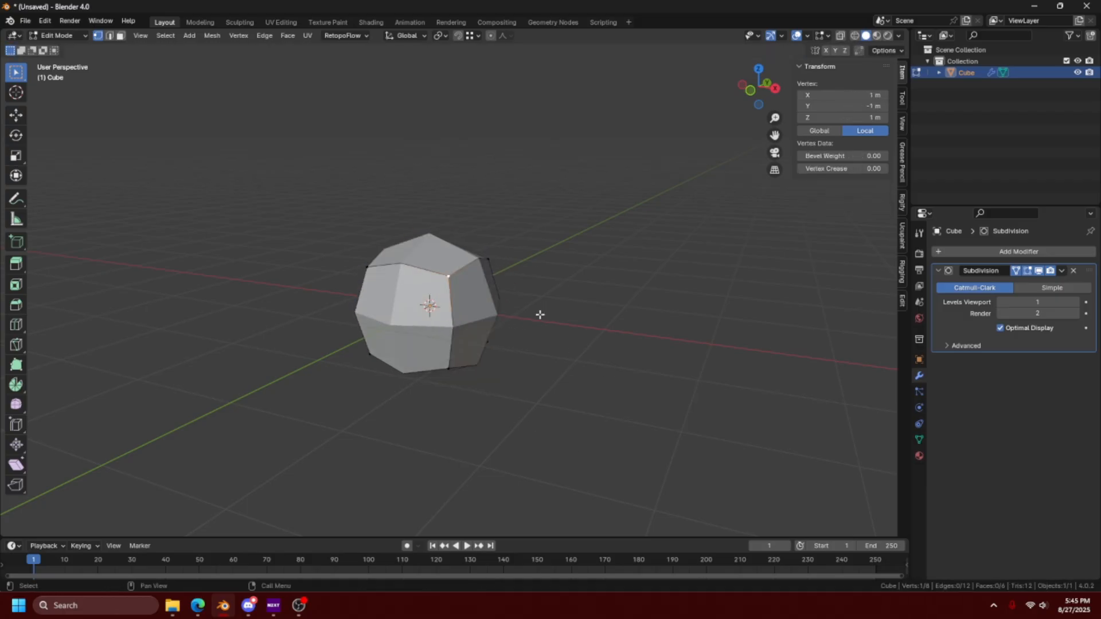
click(1017, 271)
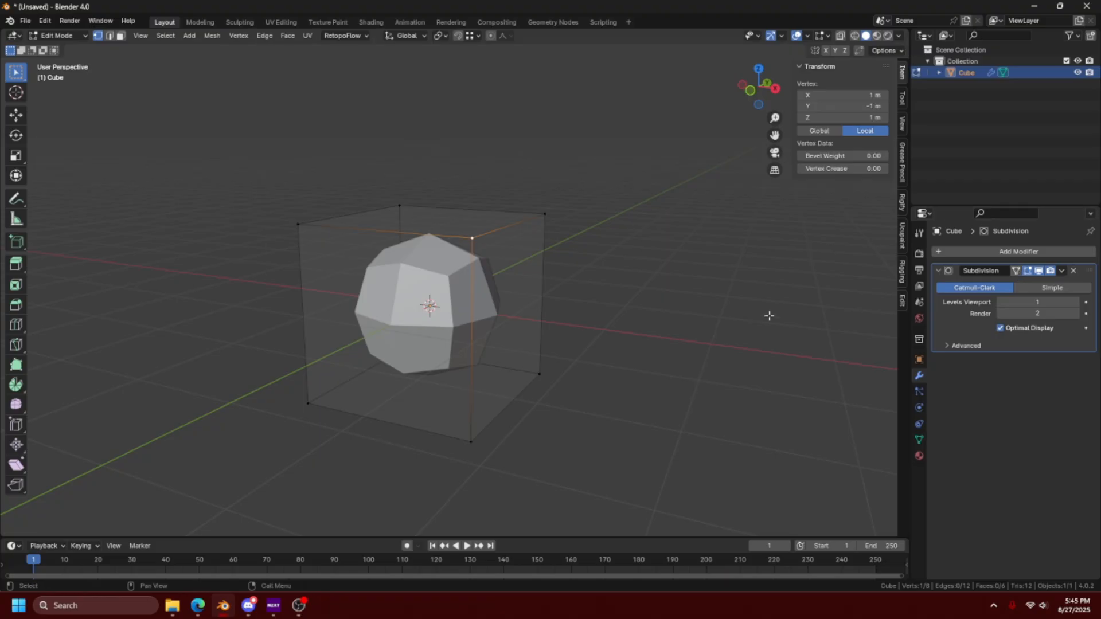
- Select the cube's side face facing negative Y and extrude it outward about 2.2 m
key(a)
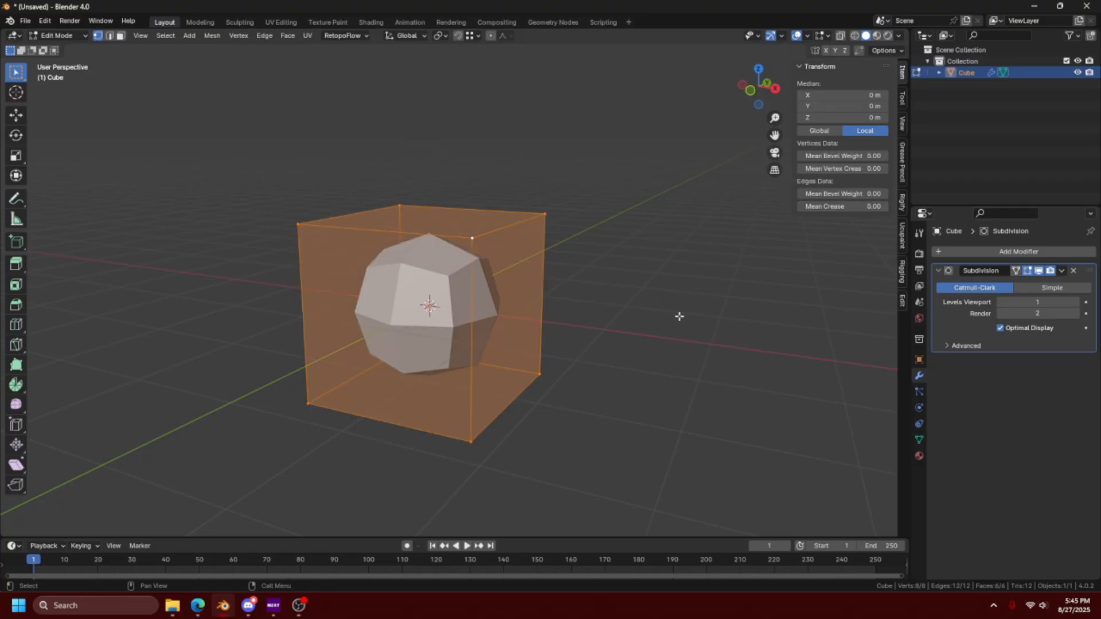
key(3)
click(409, 339)
middle_drag(409, 339, 534, 356)
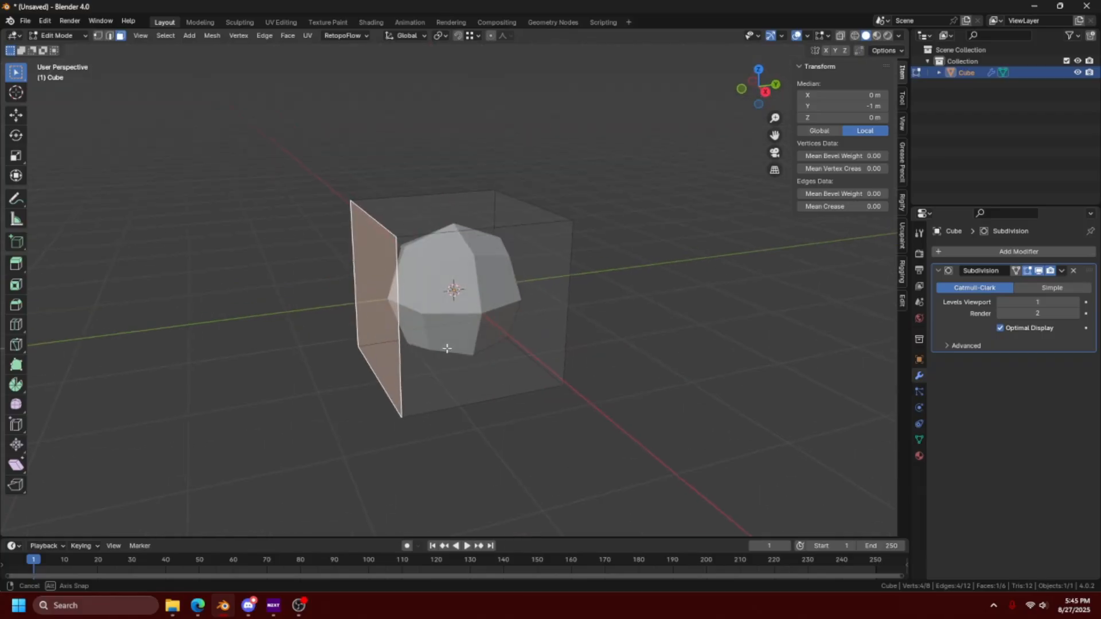
click(534, 356)
click(513, 214)
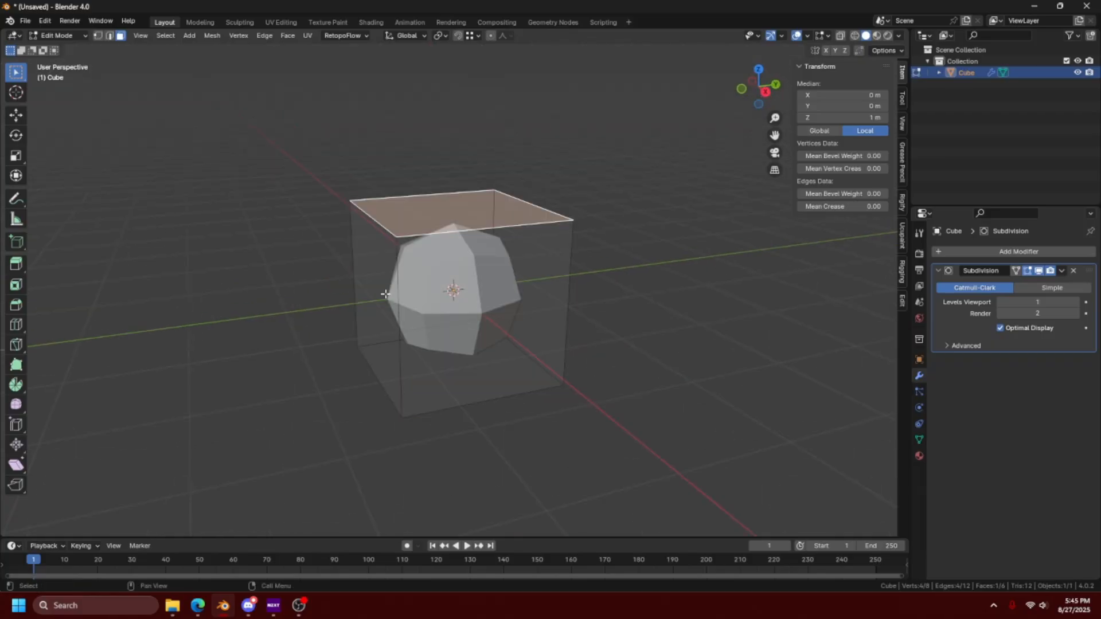
click(385, 294)
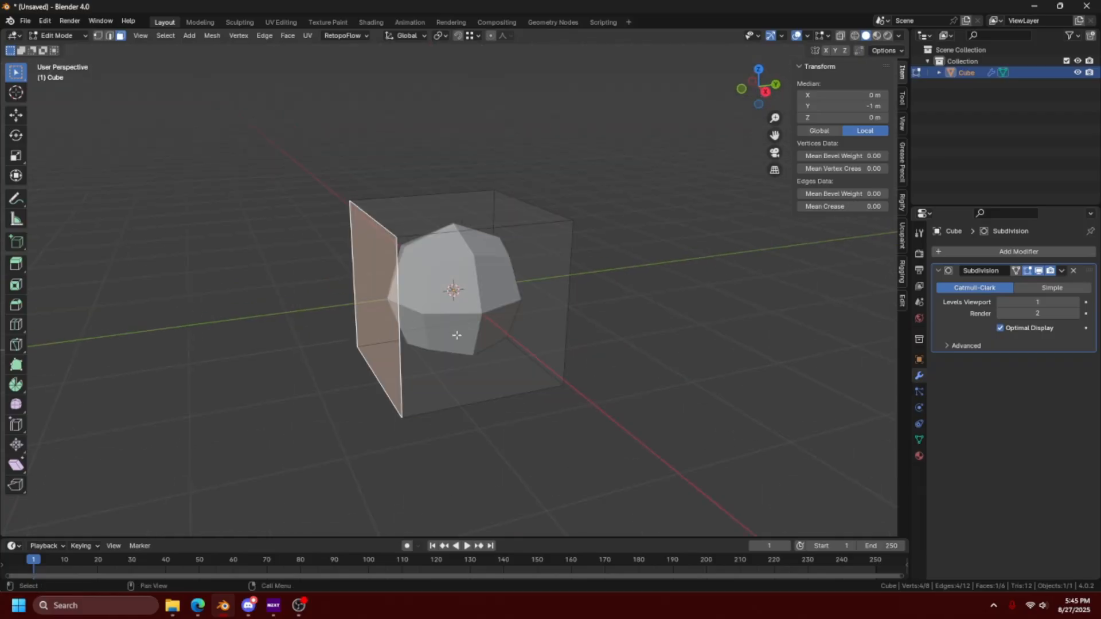
key(e)
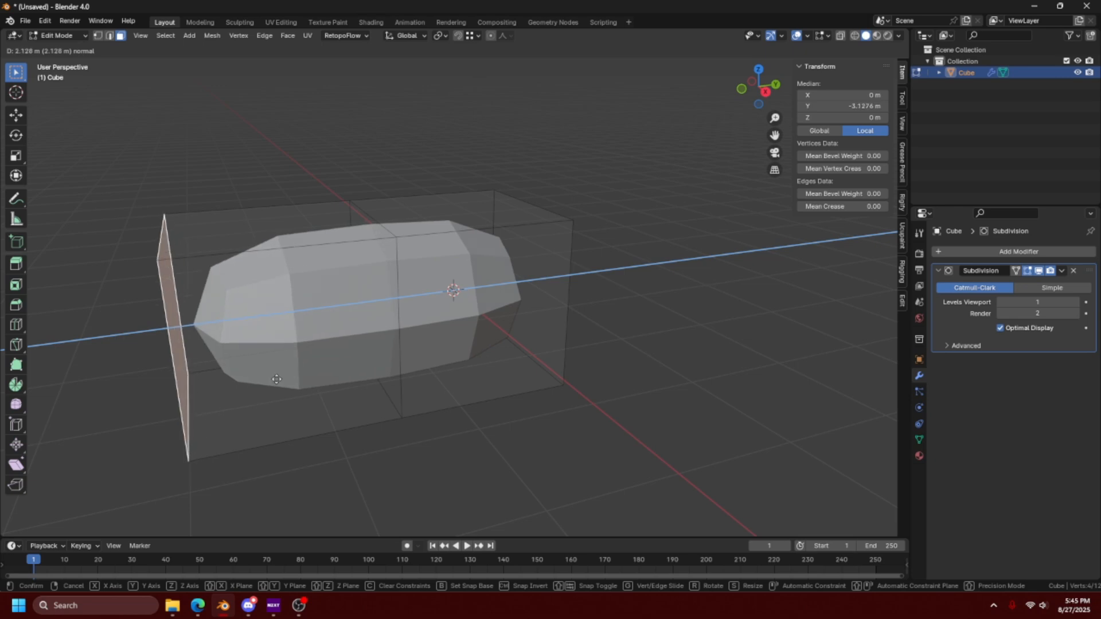
click(381, 255)
- Extrude the top face of the new segment upward twice, about 1.9 m each time, to form an L shape
middle_drag(381, 255, 380, 317)
key(e)
click(459, 250)
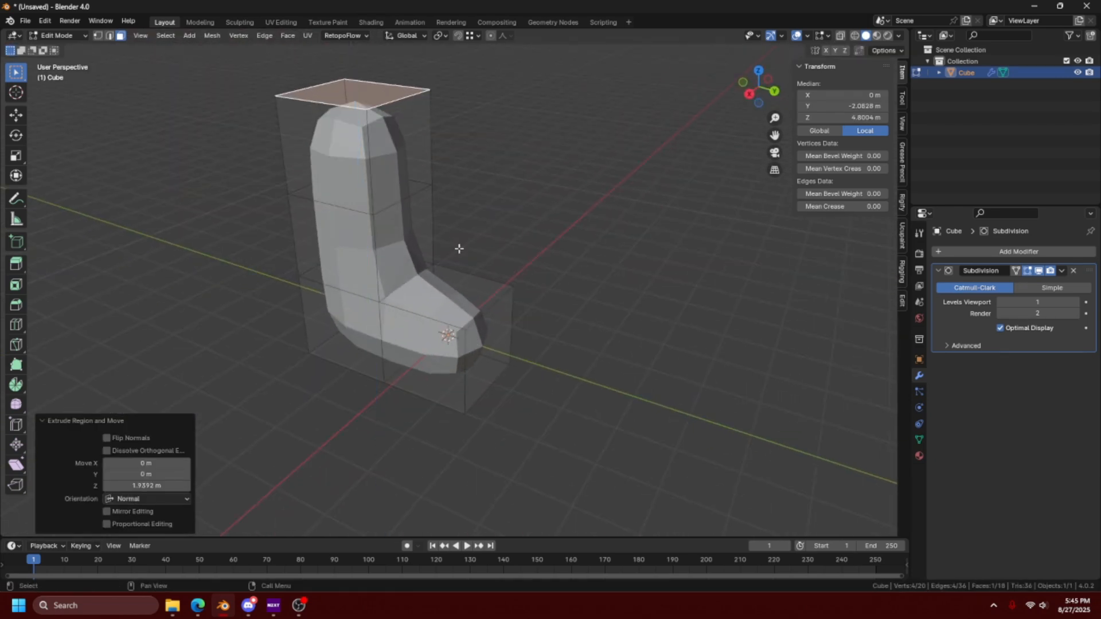
- Extrude the uppermost segment's positive-Y face about 5.54 m and set the Subdivision viewport level to 2
click(393, 161)
middle_drag(393, 161, 582, 314)
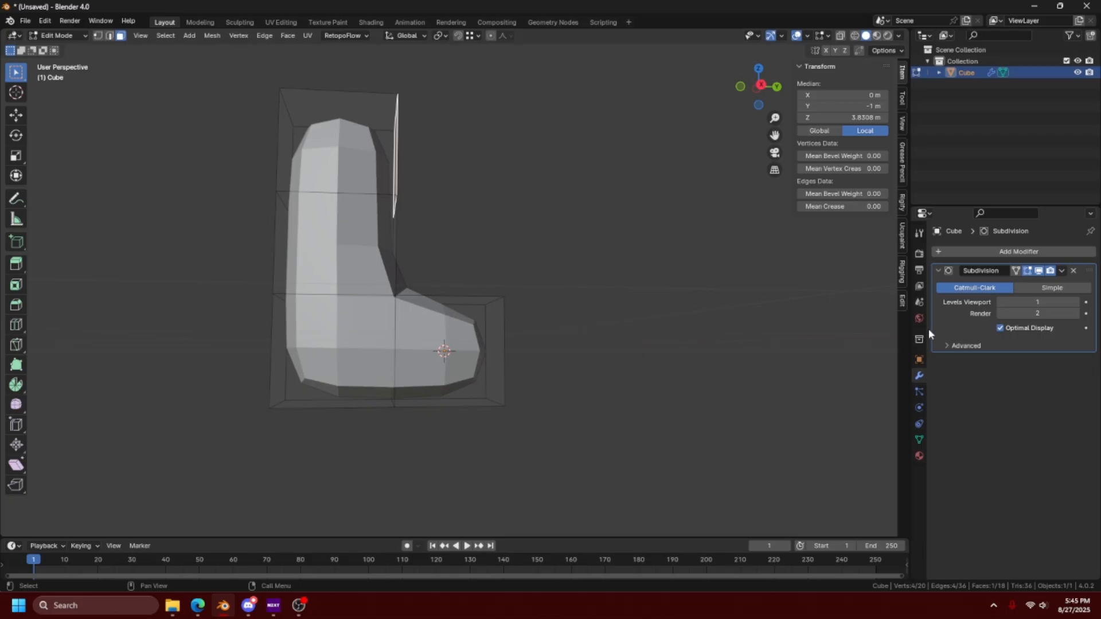
middle_drag(622, 273, 575, 290)
key(e)
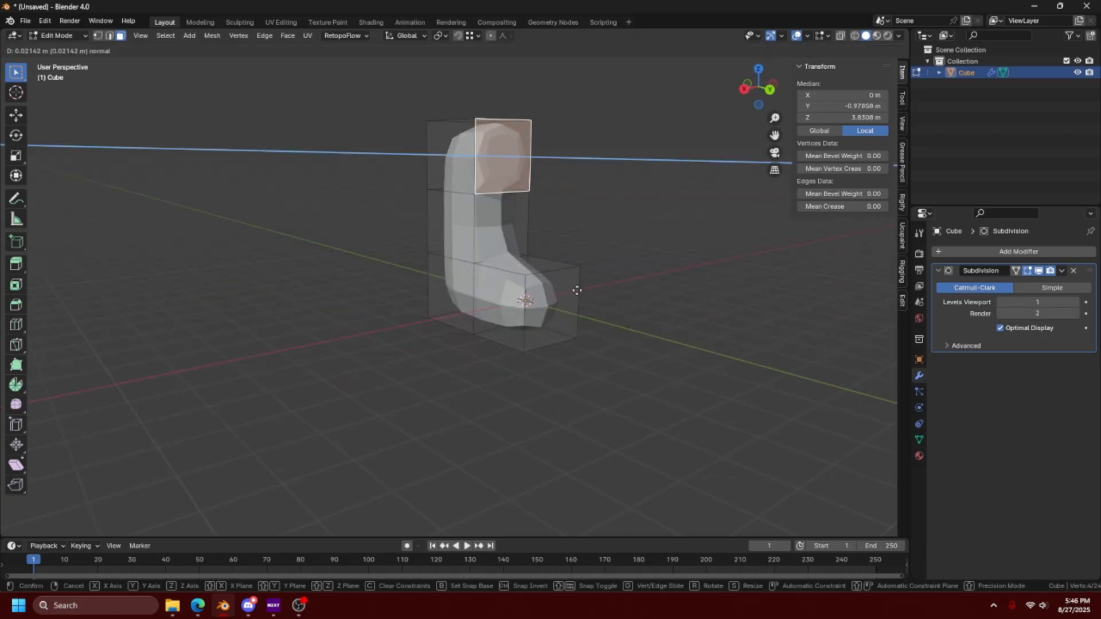
click(754, 319)
middle_drag(754, 319, 722, 341)
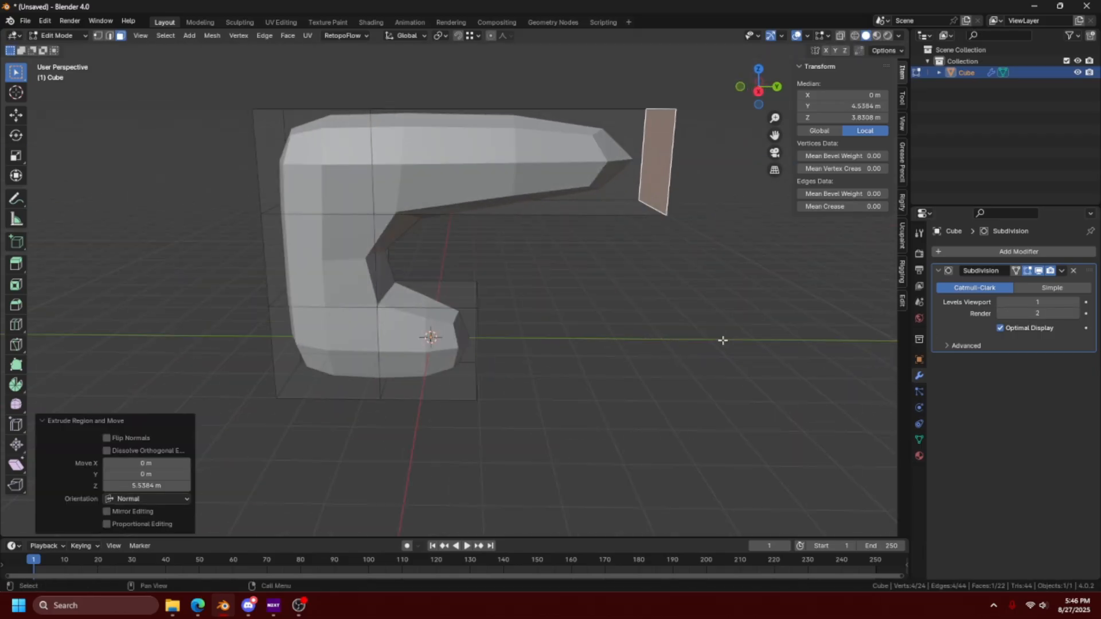
click(1076, 303)
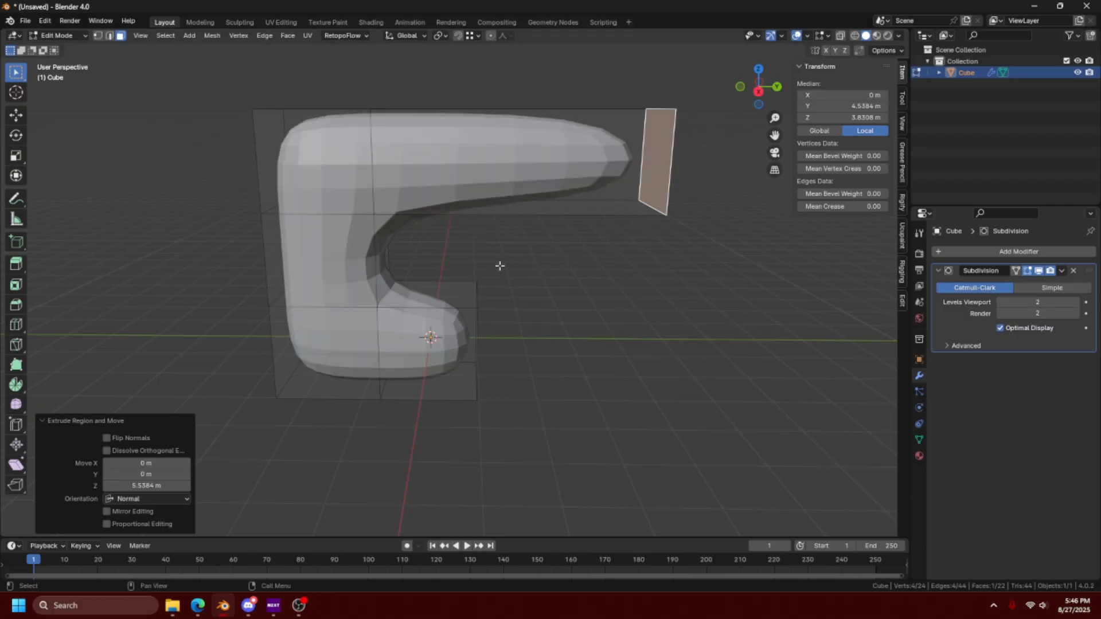
- Extrude the positive-X side face of the upright's middle segment outward about 2.89 m as a side branch
middle_drag(500, 266, 425, 255)
key(alt+a)
click(440, 261)
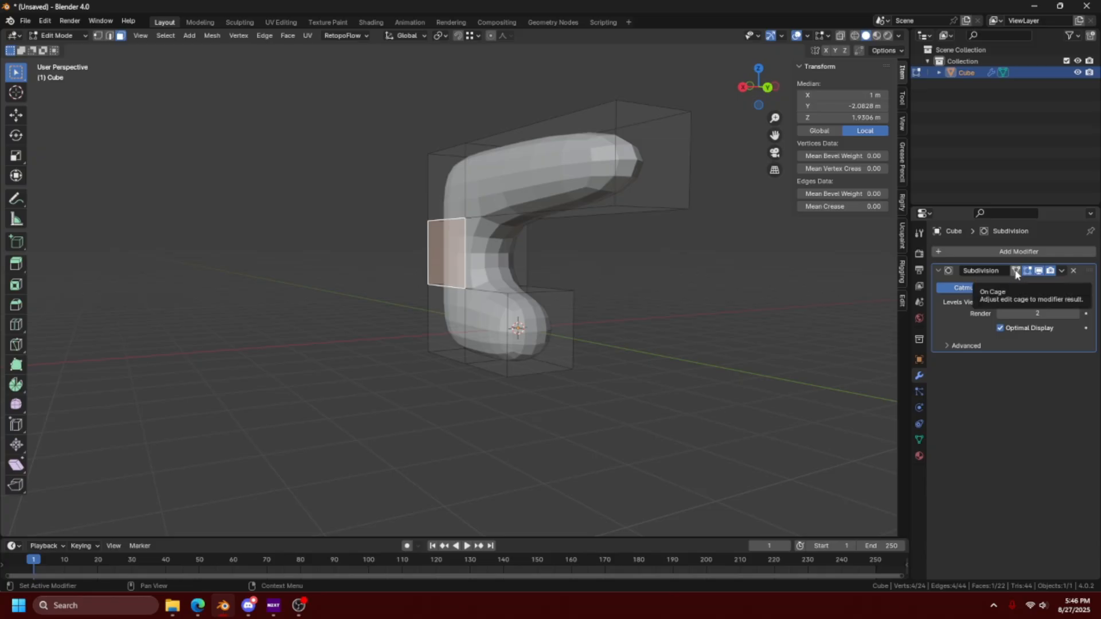
middle_drag(657, 300, 620, 332)
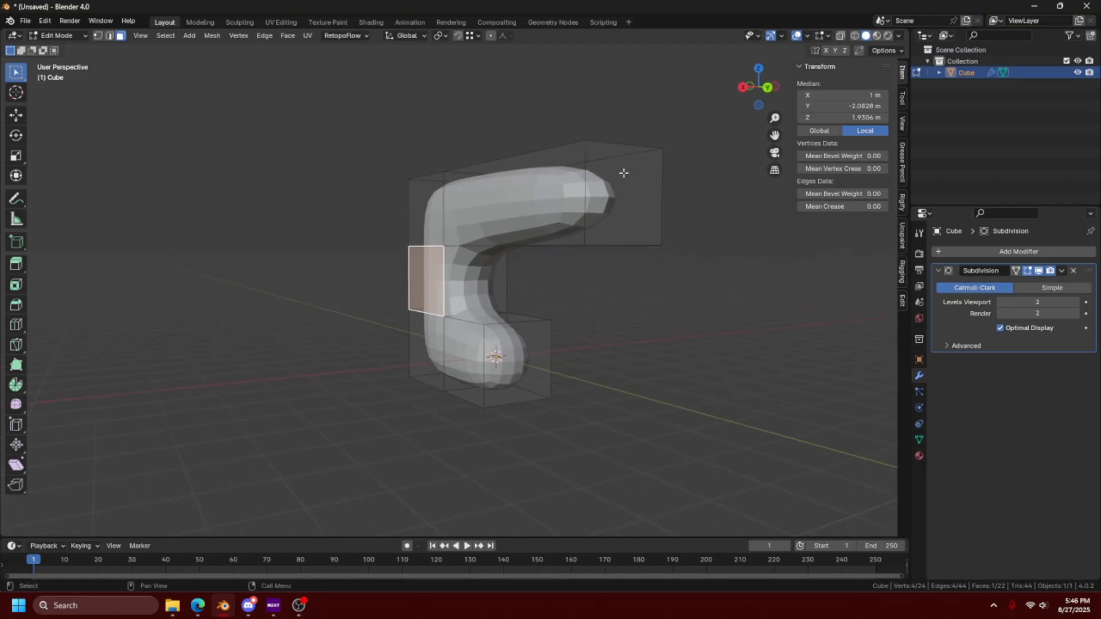
key(e)
click(605, 278)
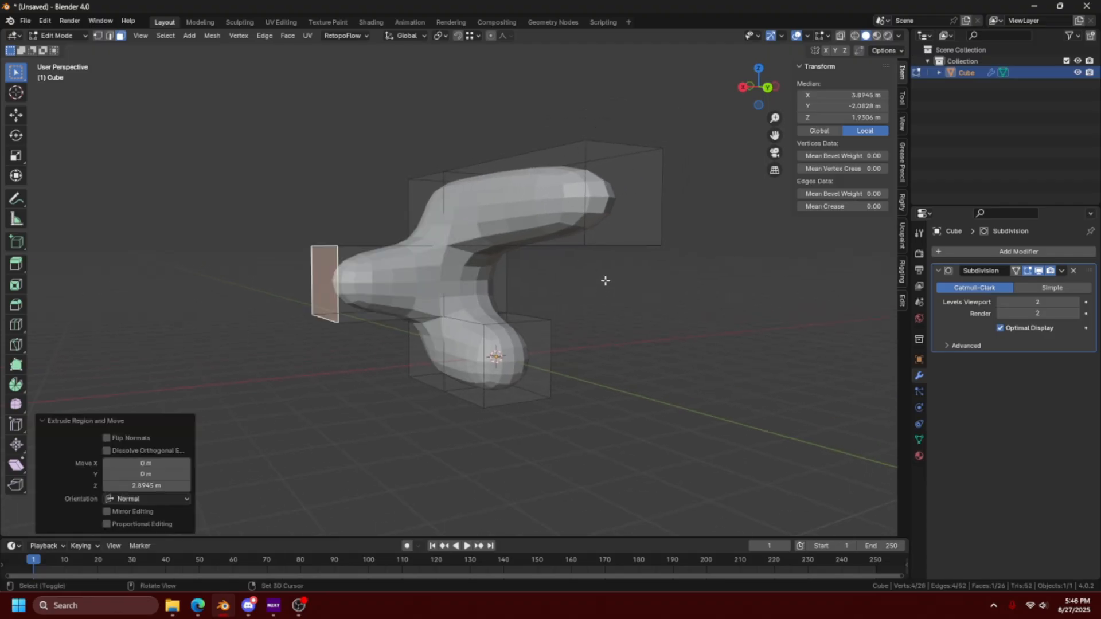
middle_drag(605, 277, 571, 301)
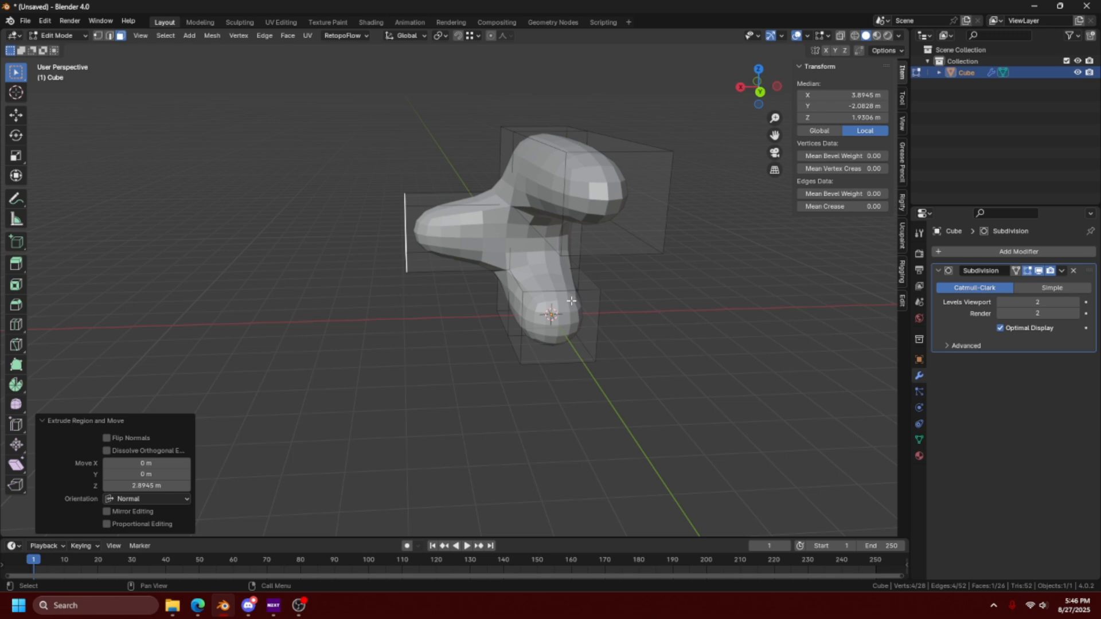
- Try moving a corner vertex of the side branch with On Cage enabled, turn On Cage off and undo the move
click(1016, 270)
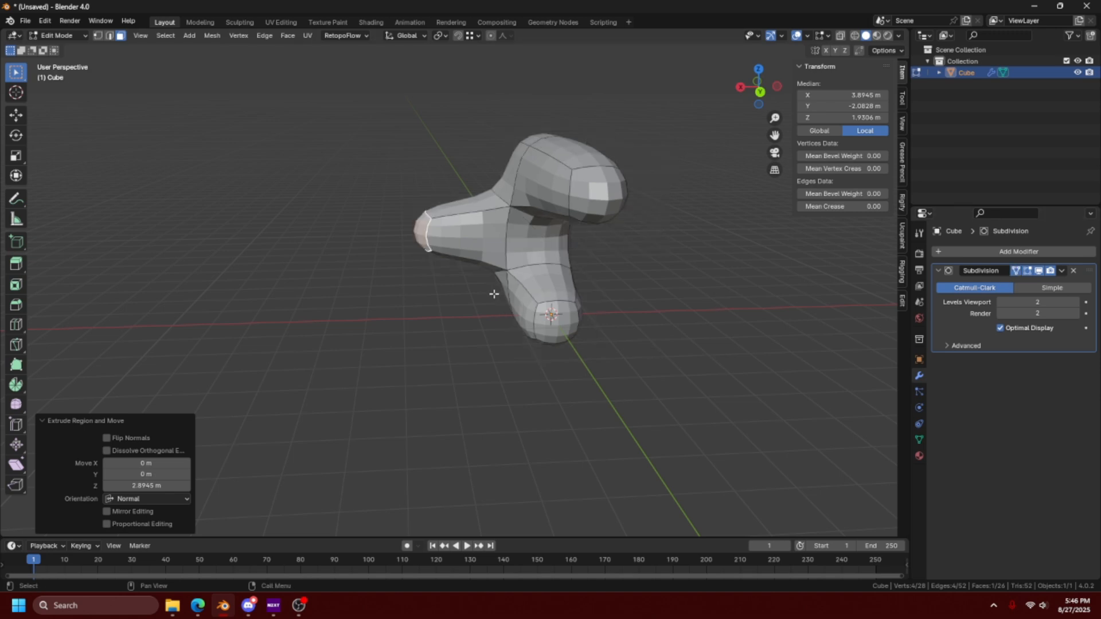
key(1)
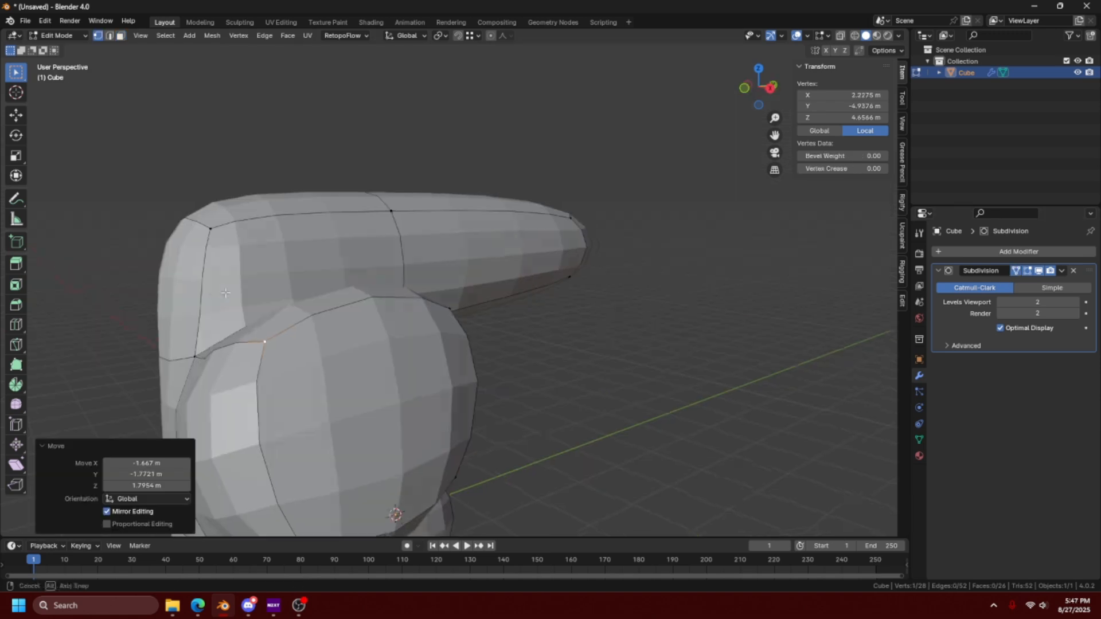
scroll(288, 289, down, 5)
middle_drag(221, 281, 320, 308)
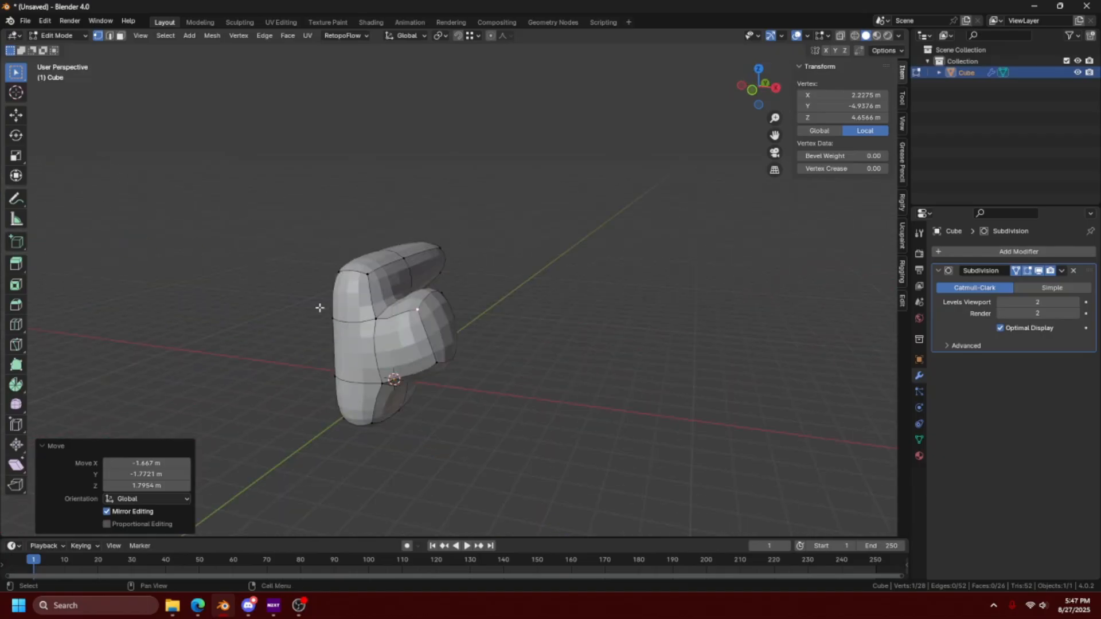
click(1016, 273)
middle_drag(624, 398, 659, 408)
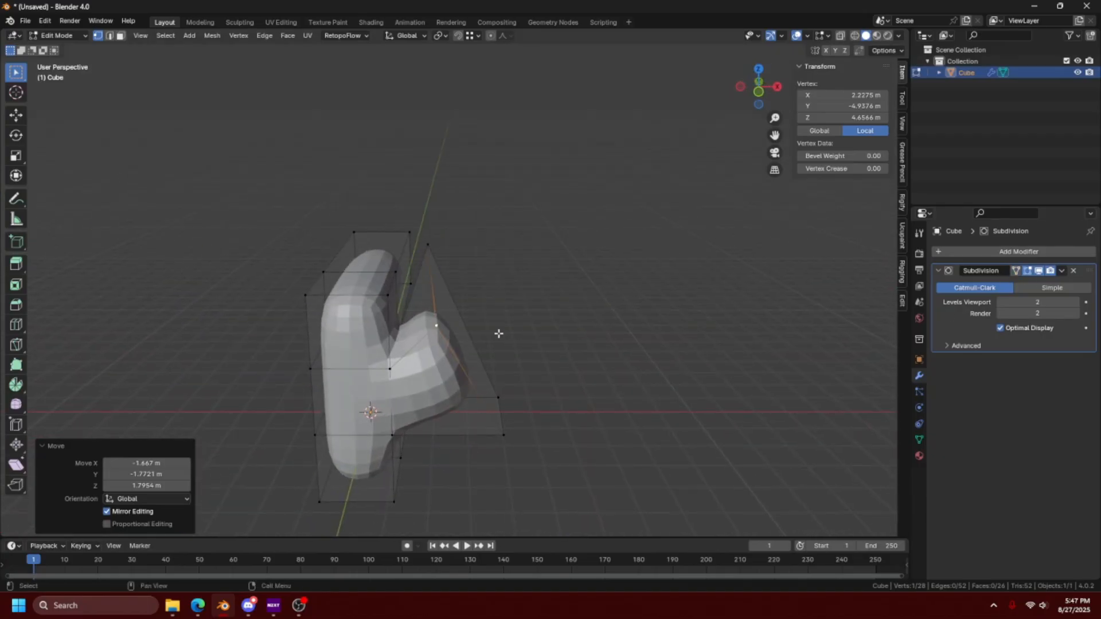
middle_drag(542, 284, 537, 271)
key(ctrl+z)
key(ctrl+z)
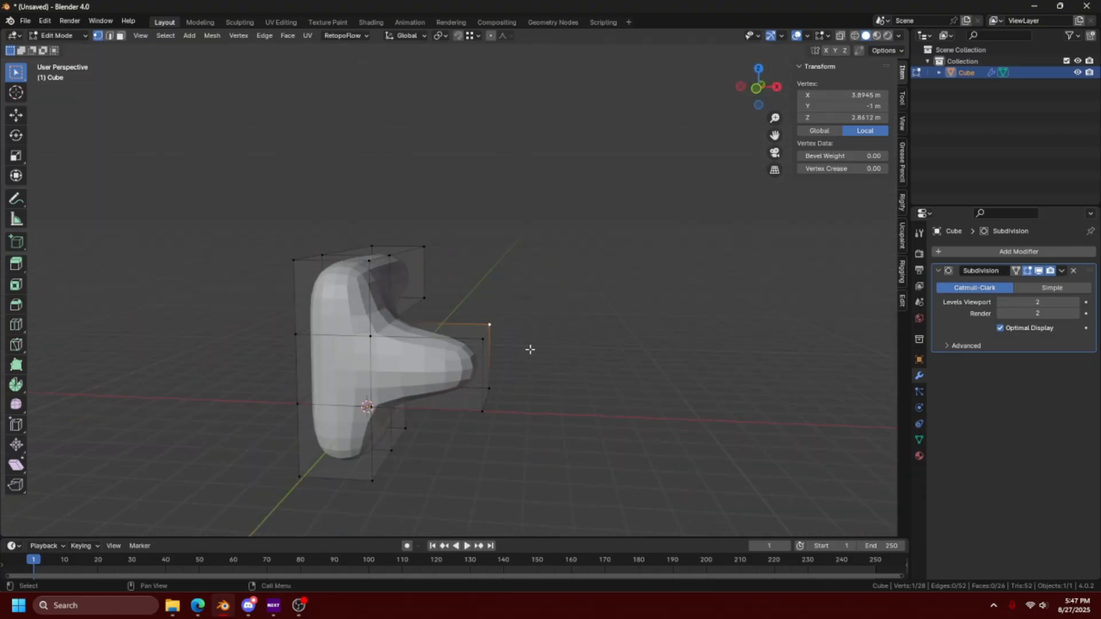
- Tilt the side branch's end face and move it about -0.43 m in X, 0.16 m in Y and 2.09 m in Z
key(3)
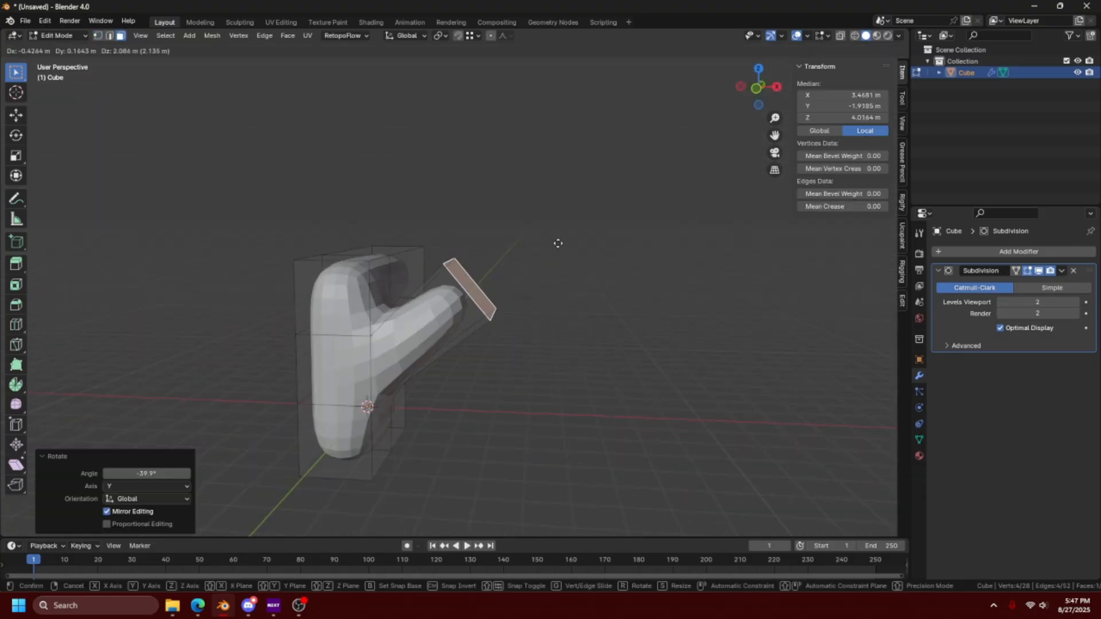
click(558, 243)
shift+middle_drag(521, 277, 549, 280)
- Add one centred loop cut around the side branch, scale the loop up to swell the branch, and return to Object Mode
key(ctrl+r)
click(489, 317)
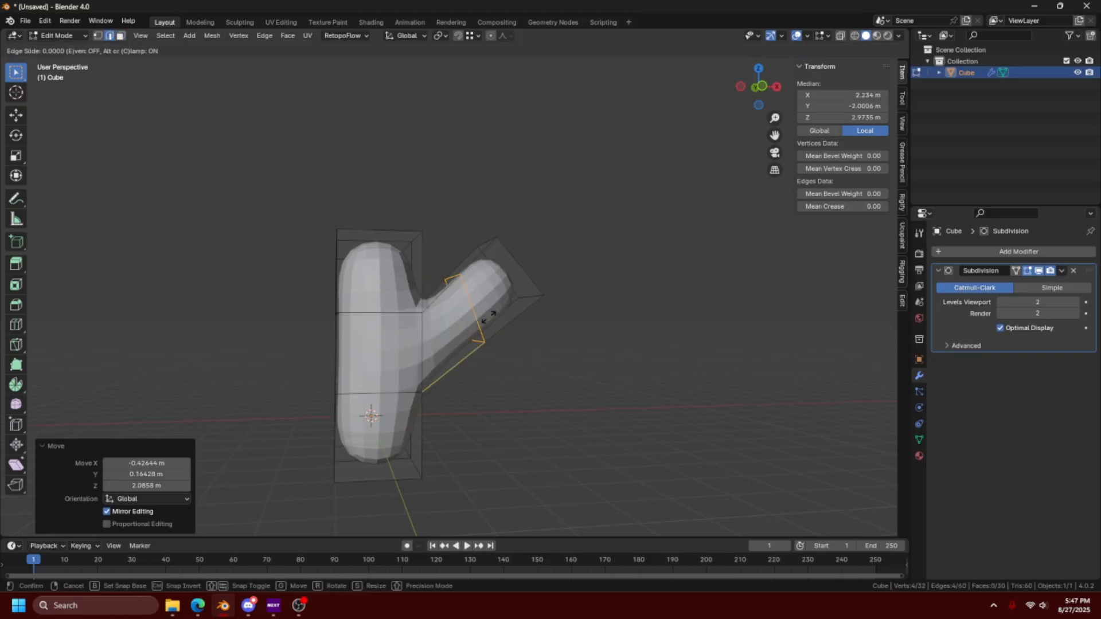
click(488, 317)
key(s)
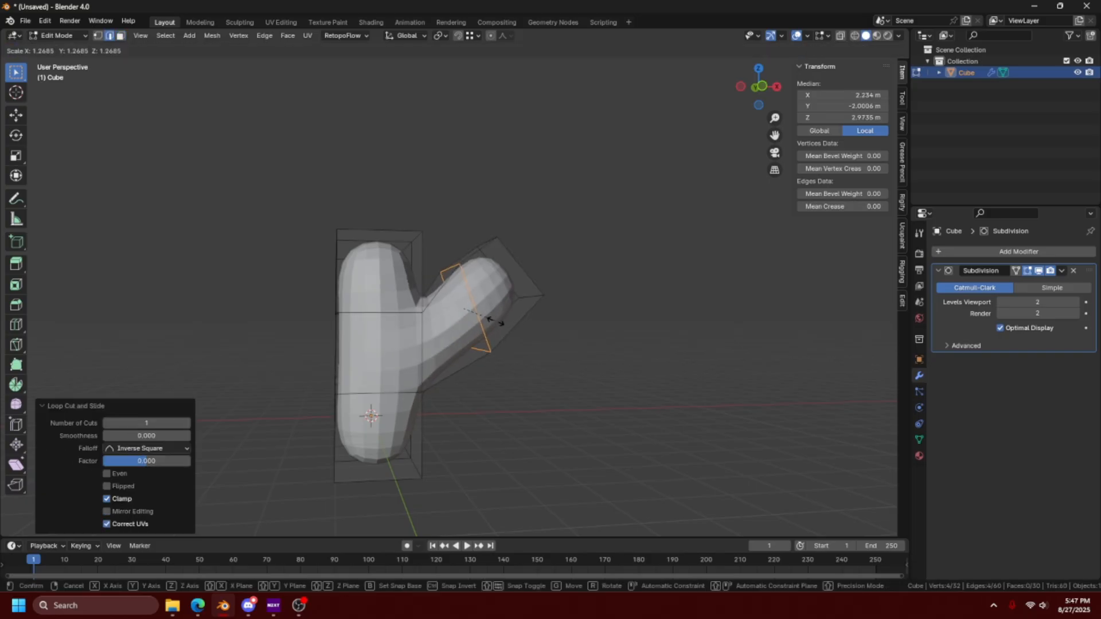
click(513, 338)
key(Tab)
middle_drag(513, 339, 461, 392)
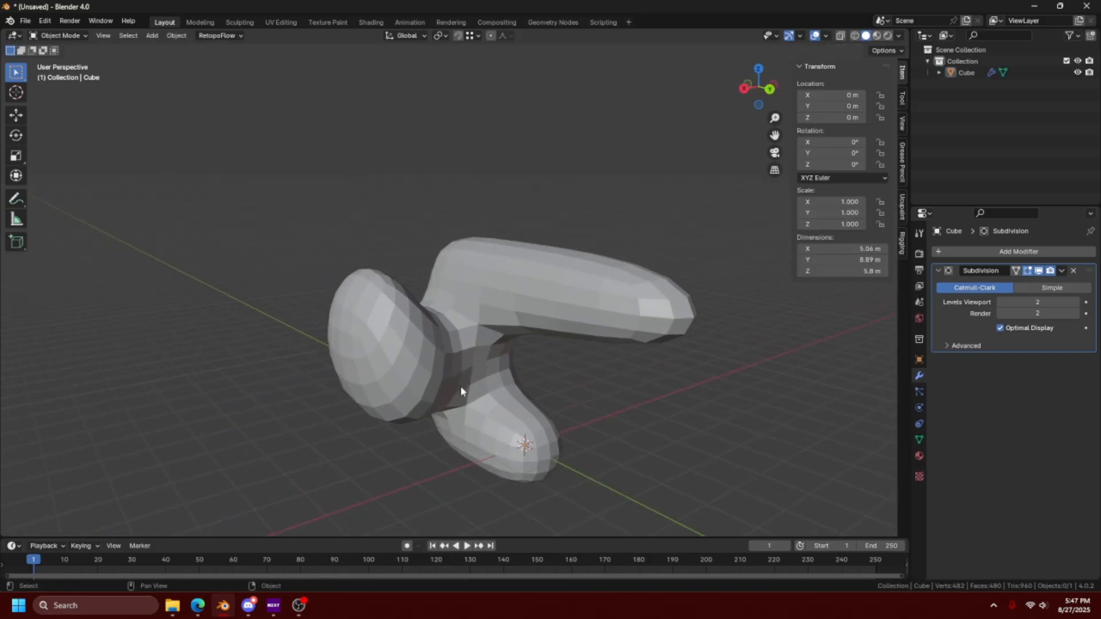